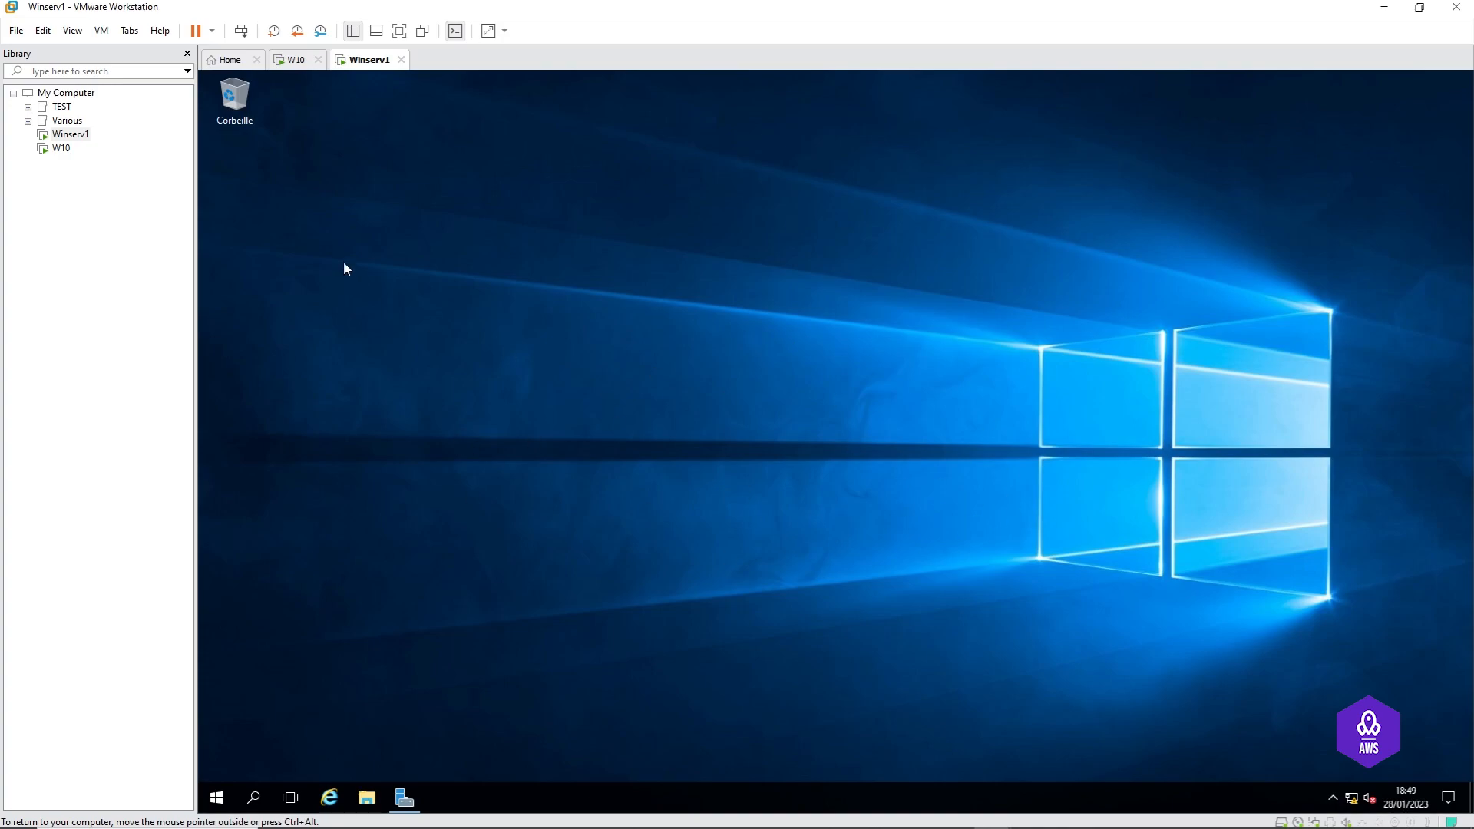
Step: Check the network adapter connections of the W10 and Winserv1 machines without changing them
left_click(294, 62)
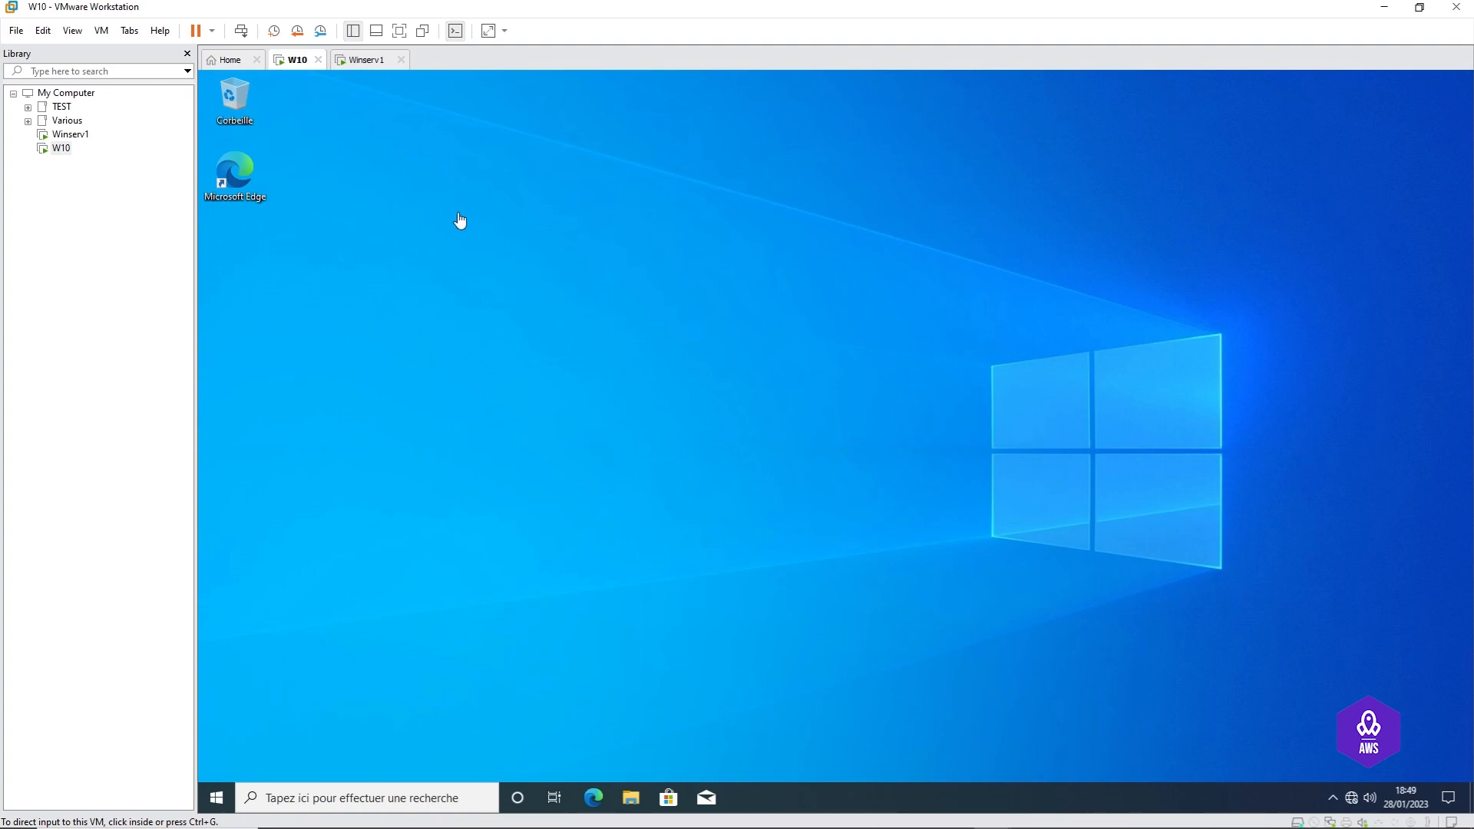
right_click(298, 60)
left_click(360, 270)
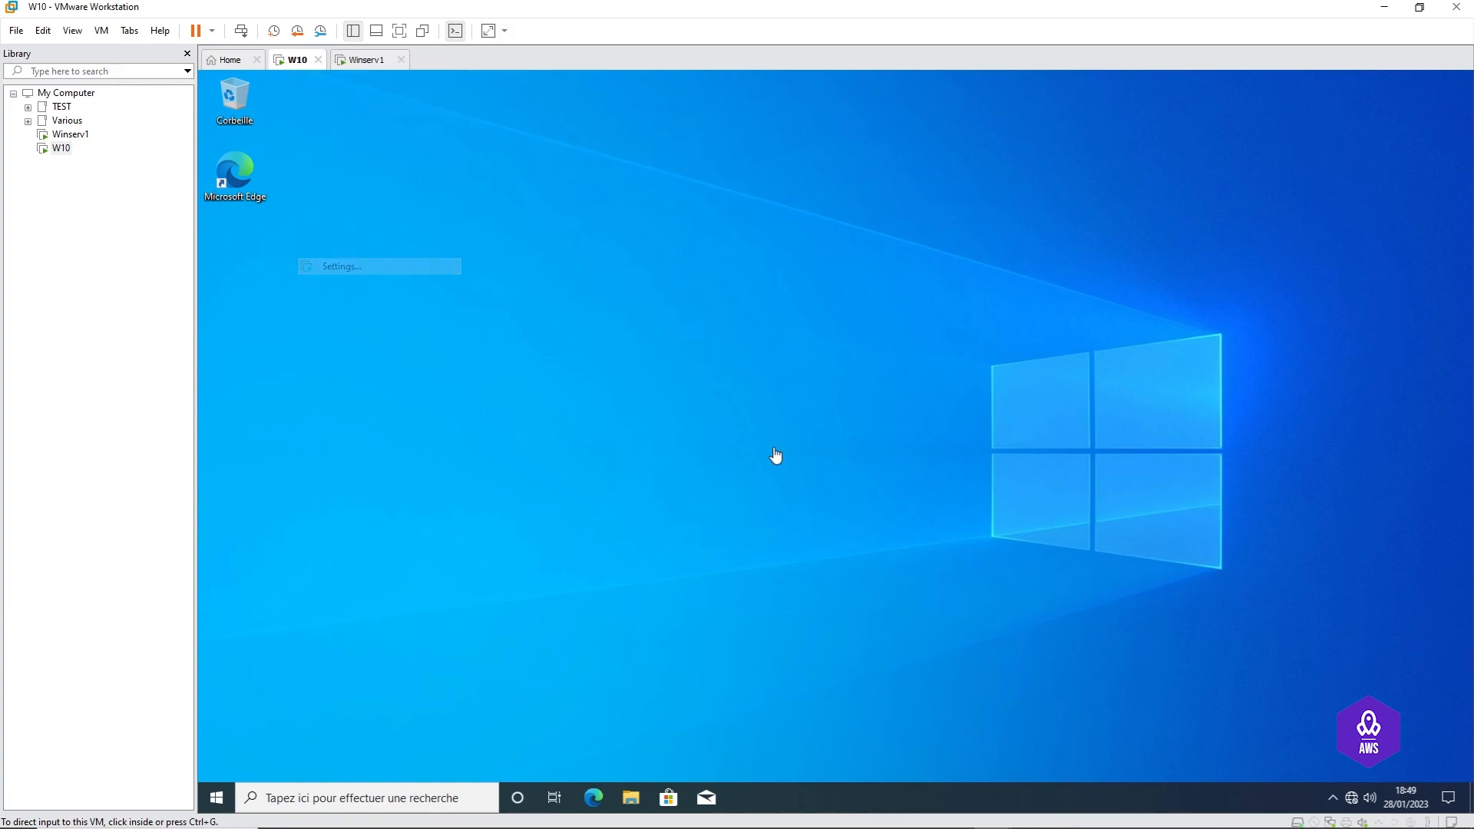
left_click(602, 263)
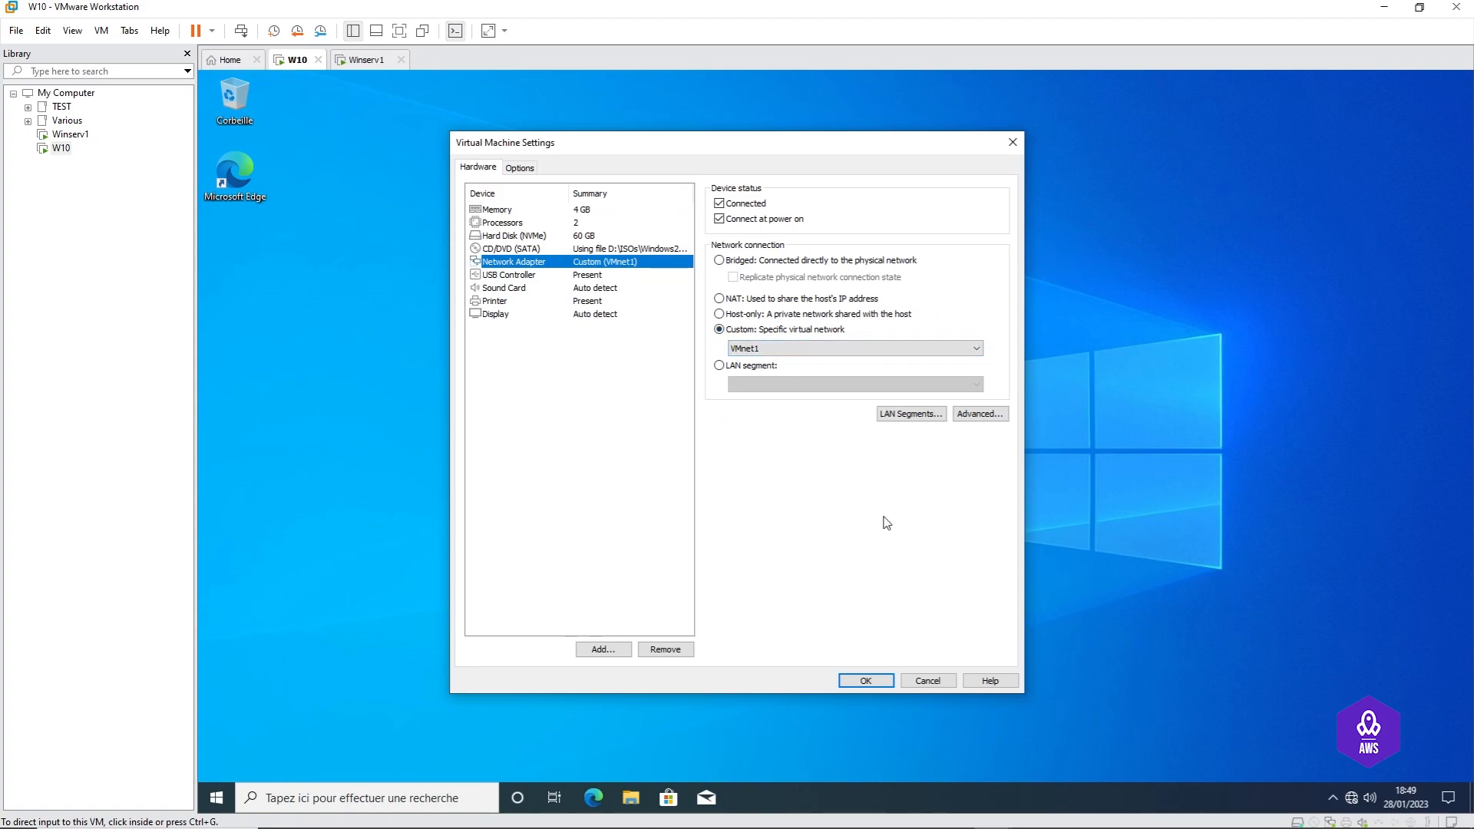
left_click(929, 681)
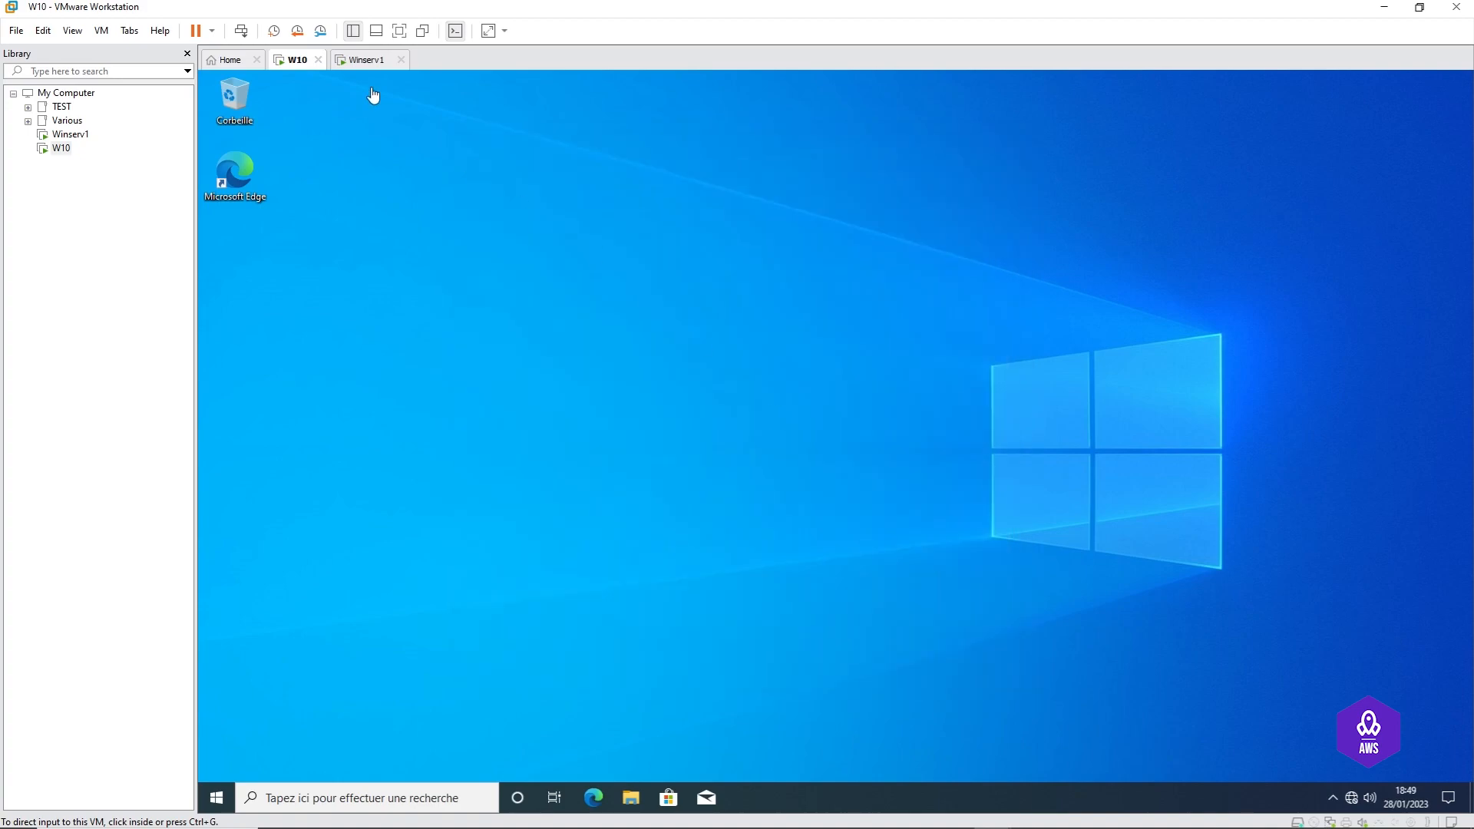
right_click(371, 60)
left_click(450, 270)
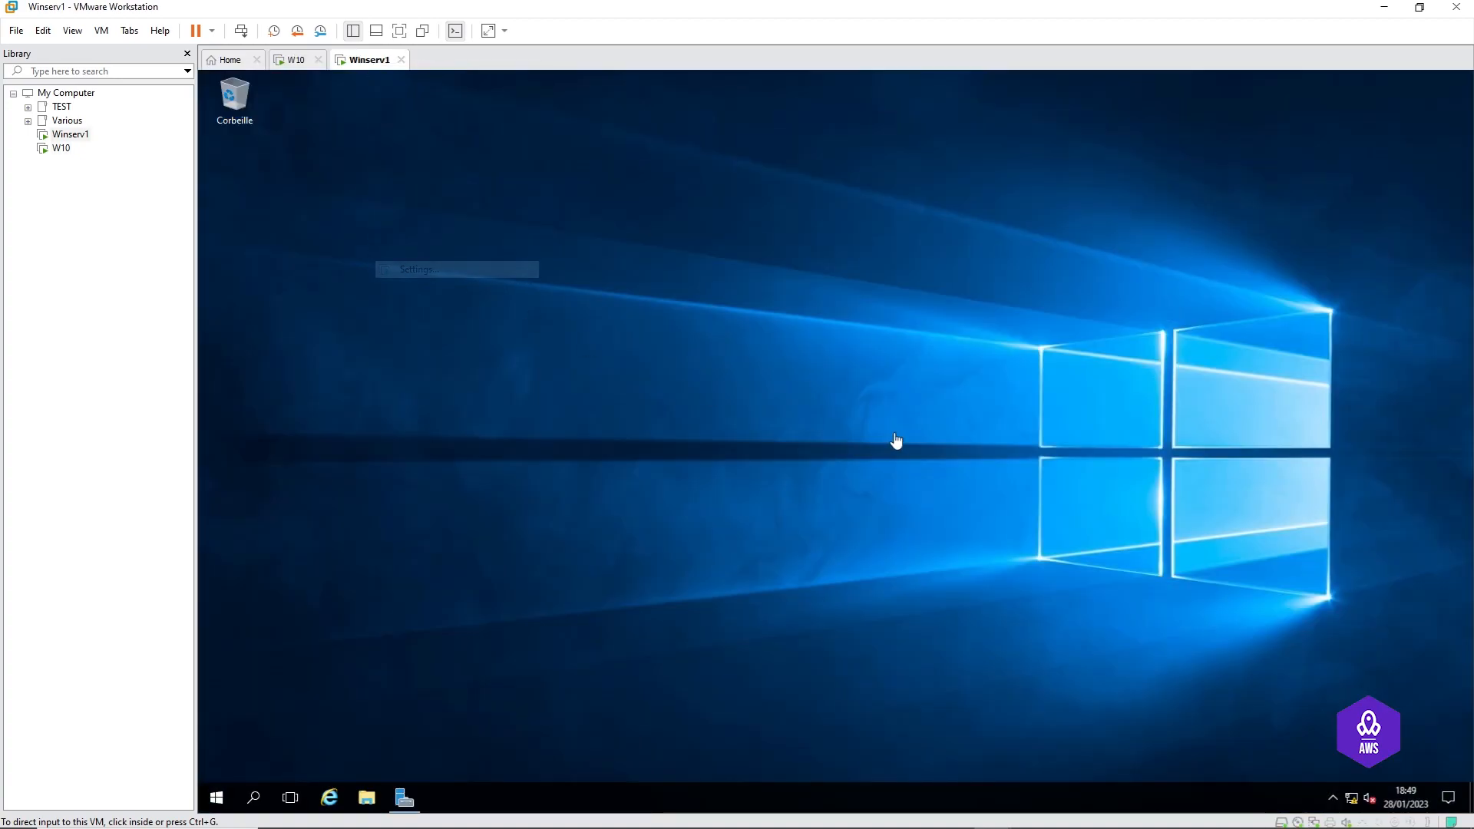
left_click(605, 261)
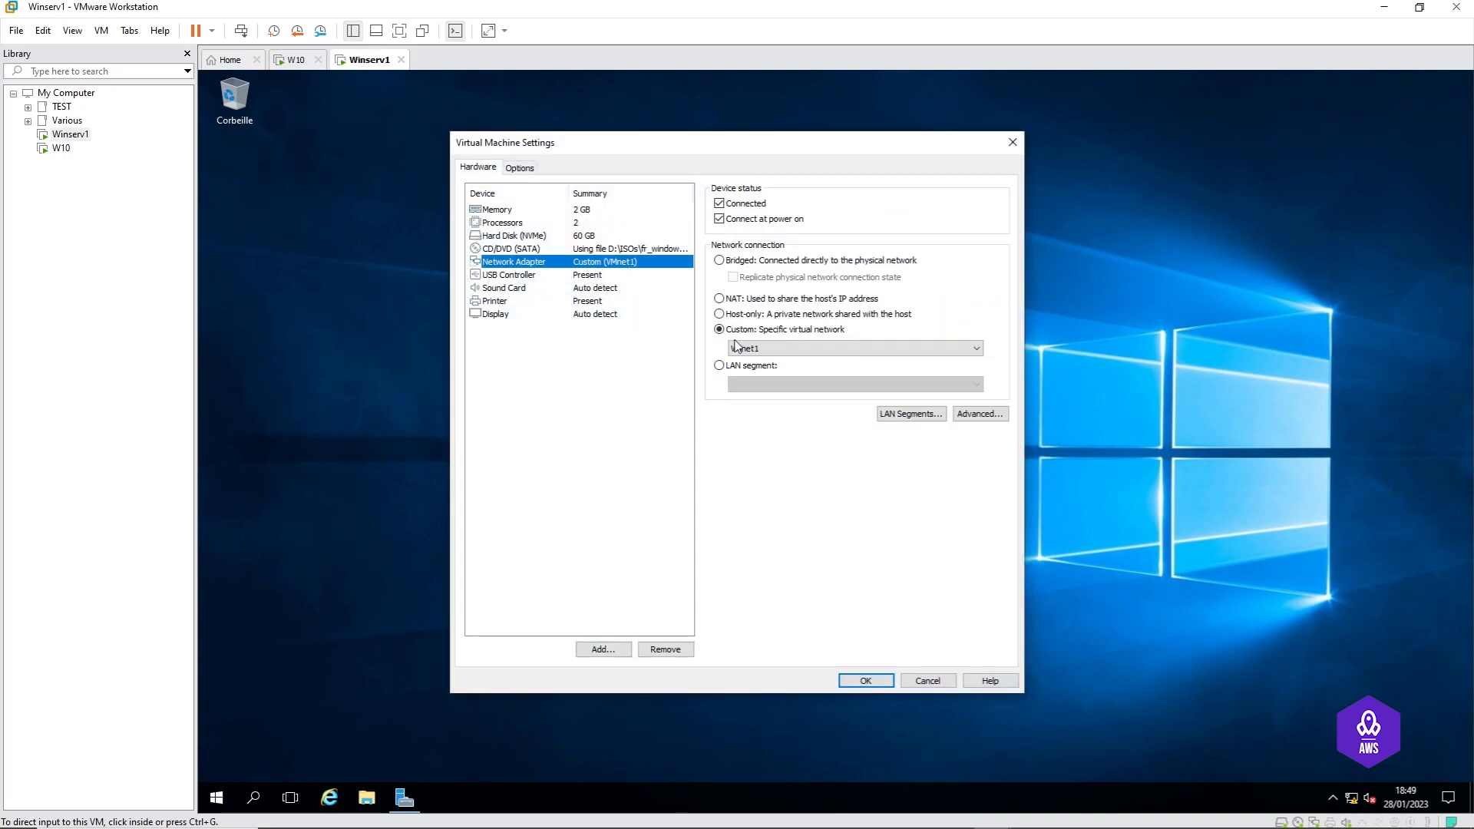
left_click(933, 681)
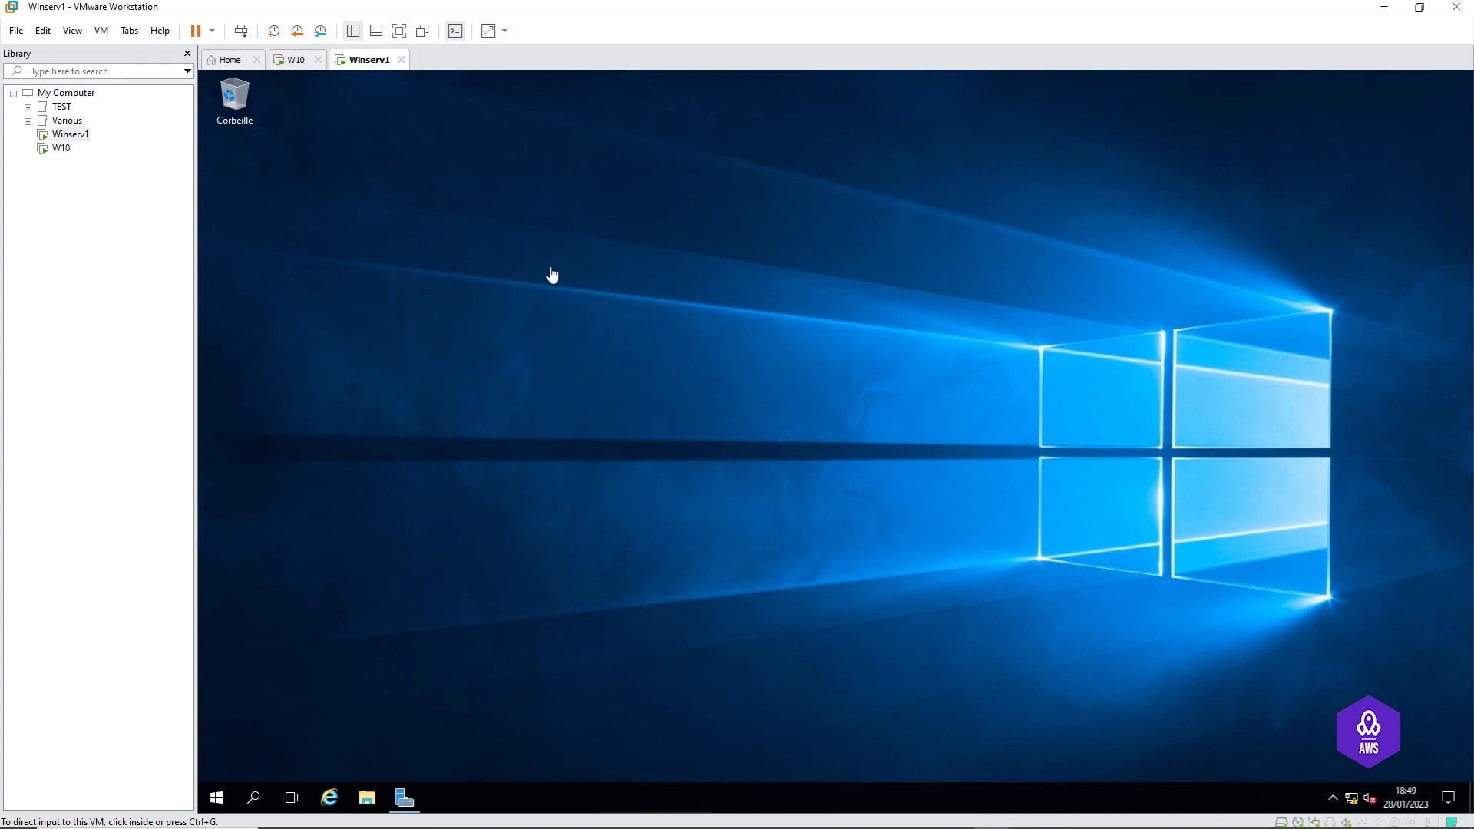
Step: Open the Virtual Network Editor with administrator rights and select VMnet1
left_click(39, 34)
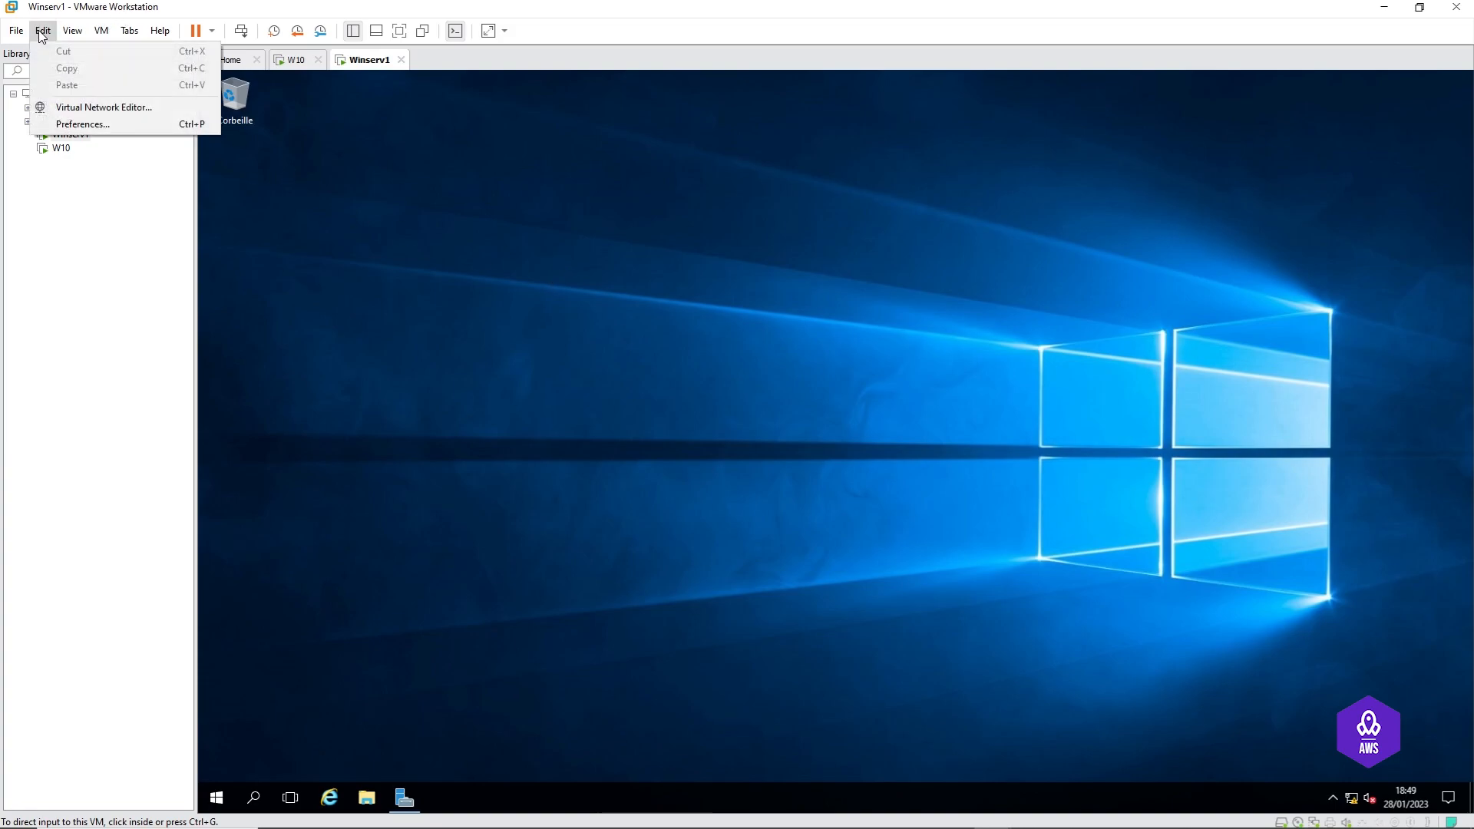
left_click(79, 109)
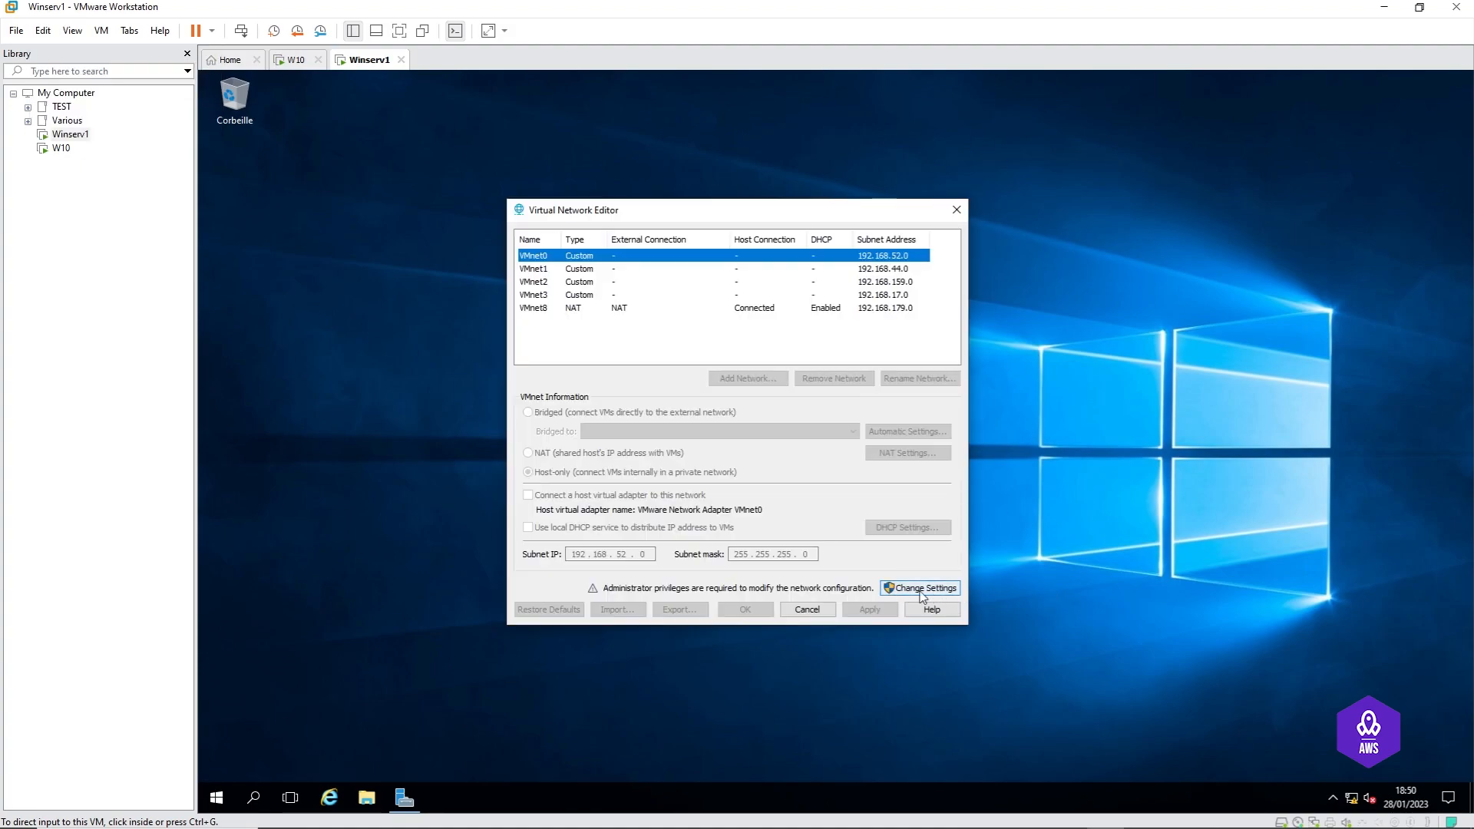
left_click(921, 592)
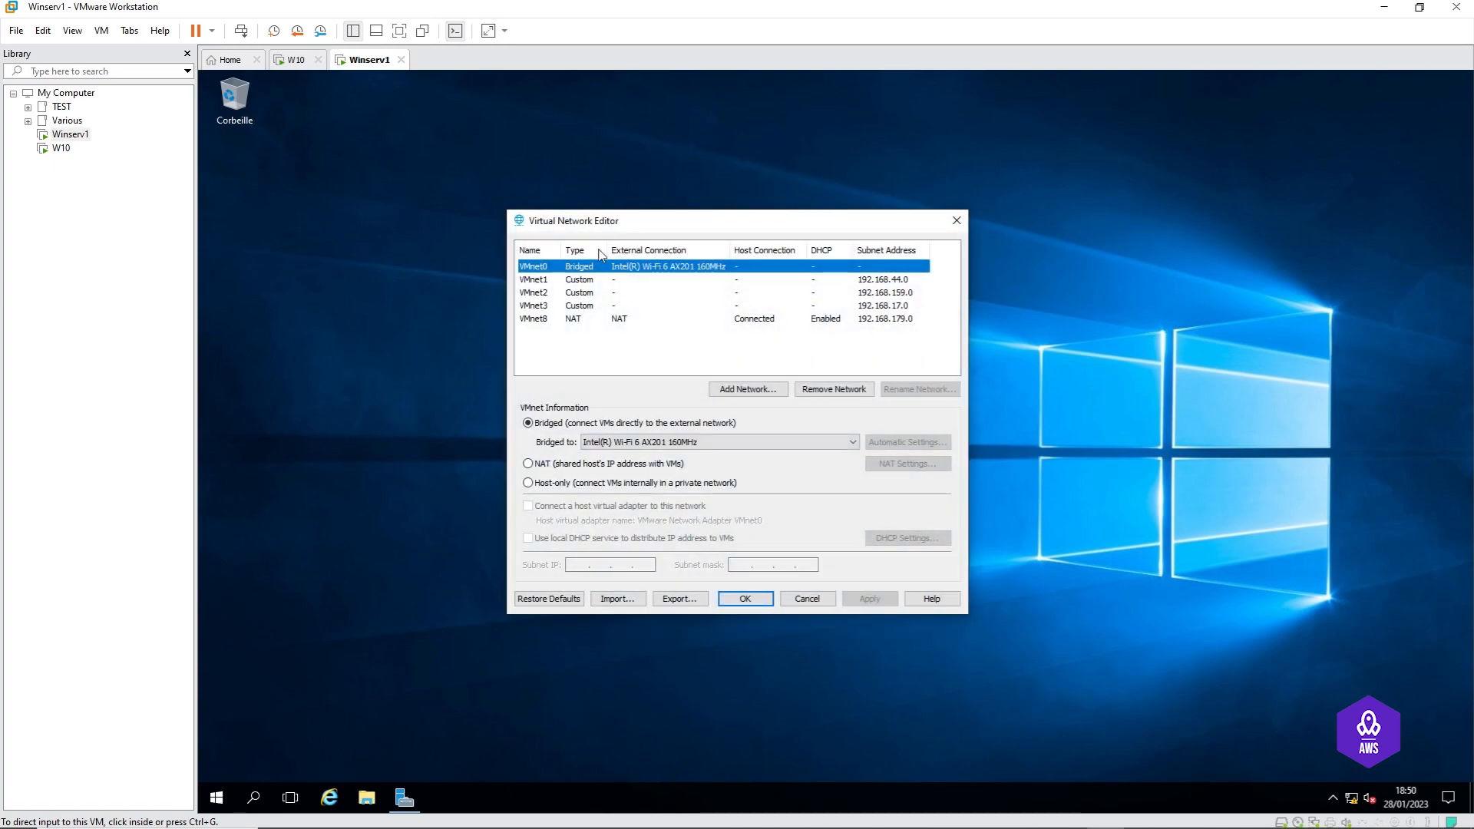
left_click(579, 280)
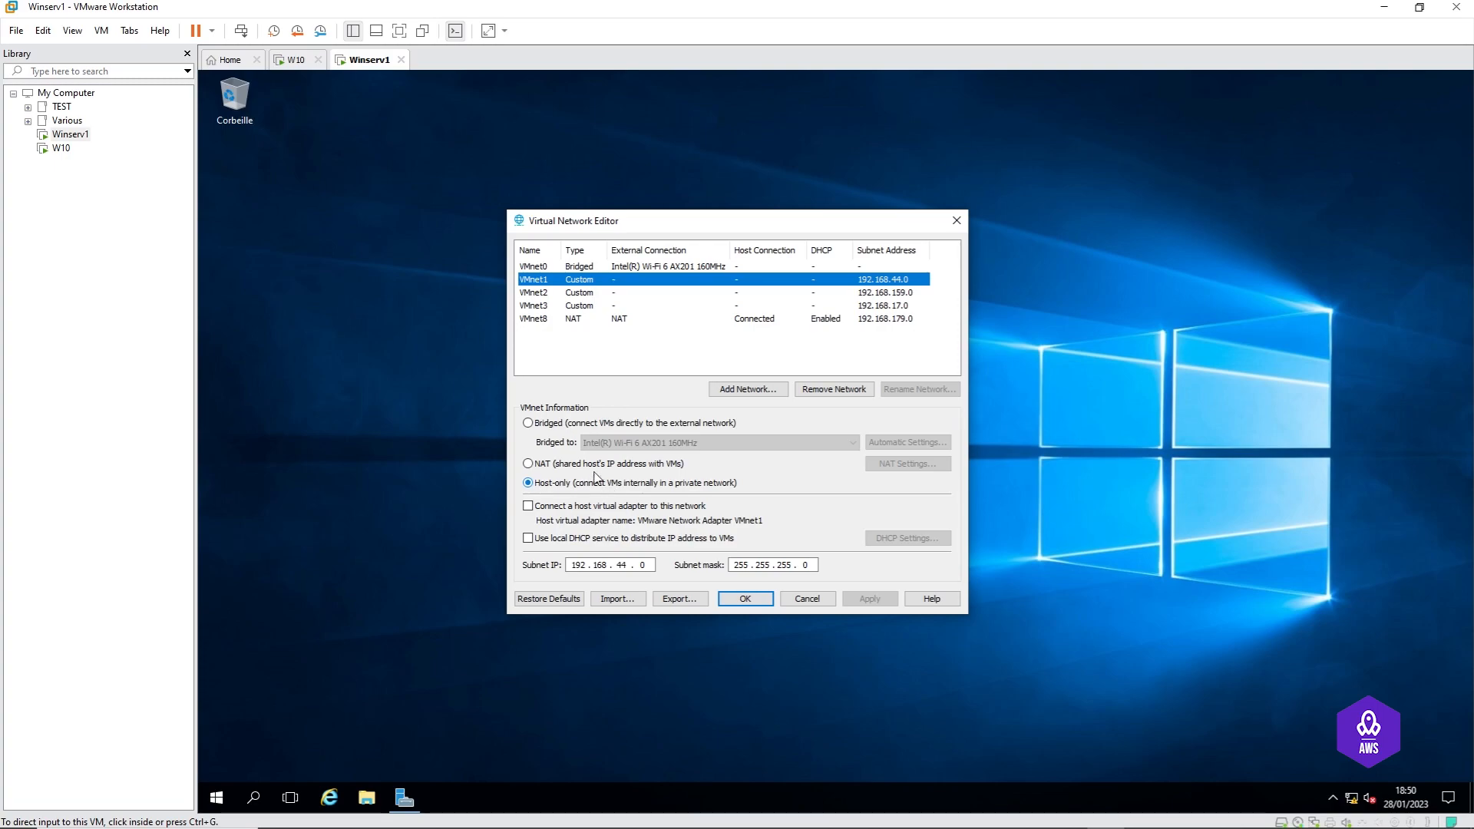
Step: Leave VMnet1 with the host adapter and VMware DHCP both disabled, and apply
left_click(528, 506)
left_click(528, 538)
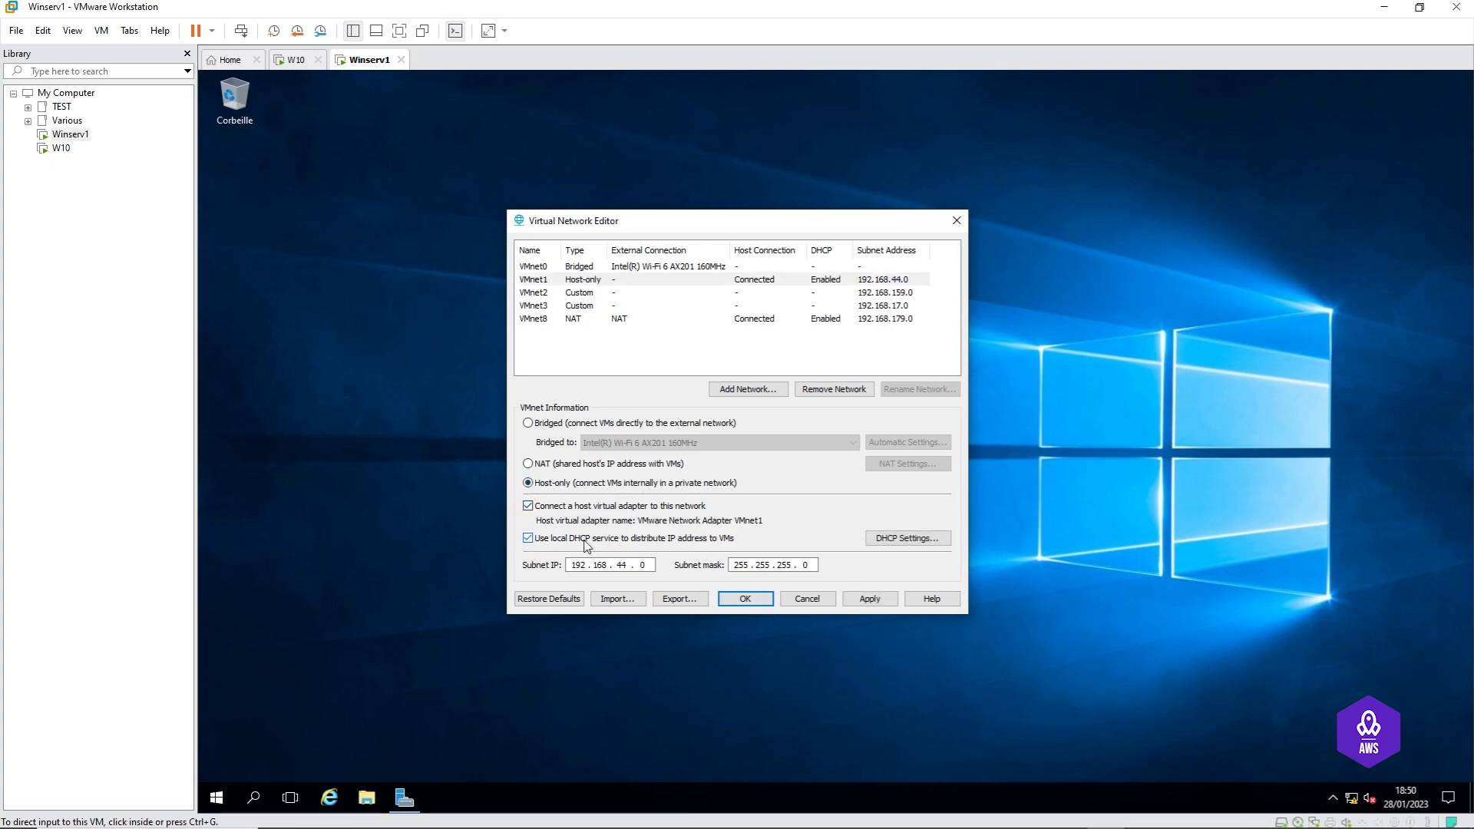
left_click(528, 538)
left_click(527, 506)
left_click(527, 506)
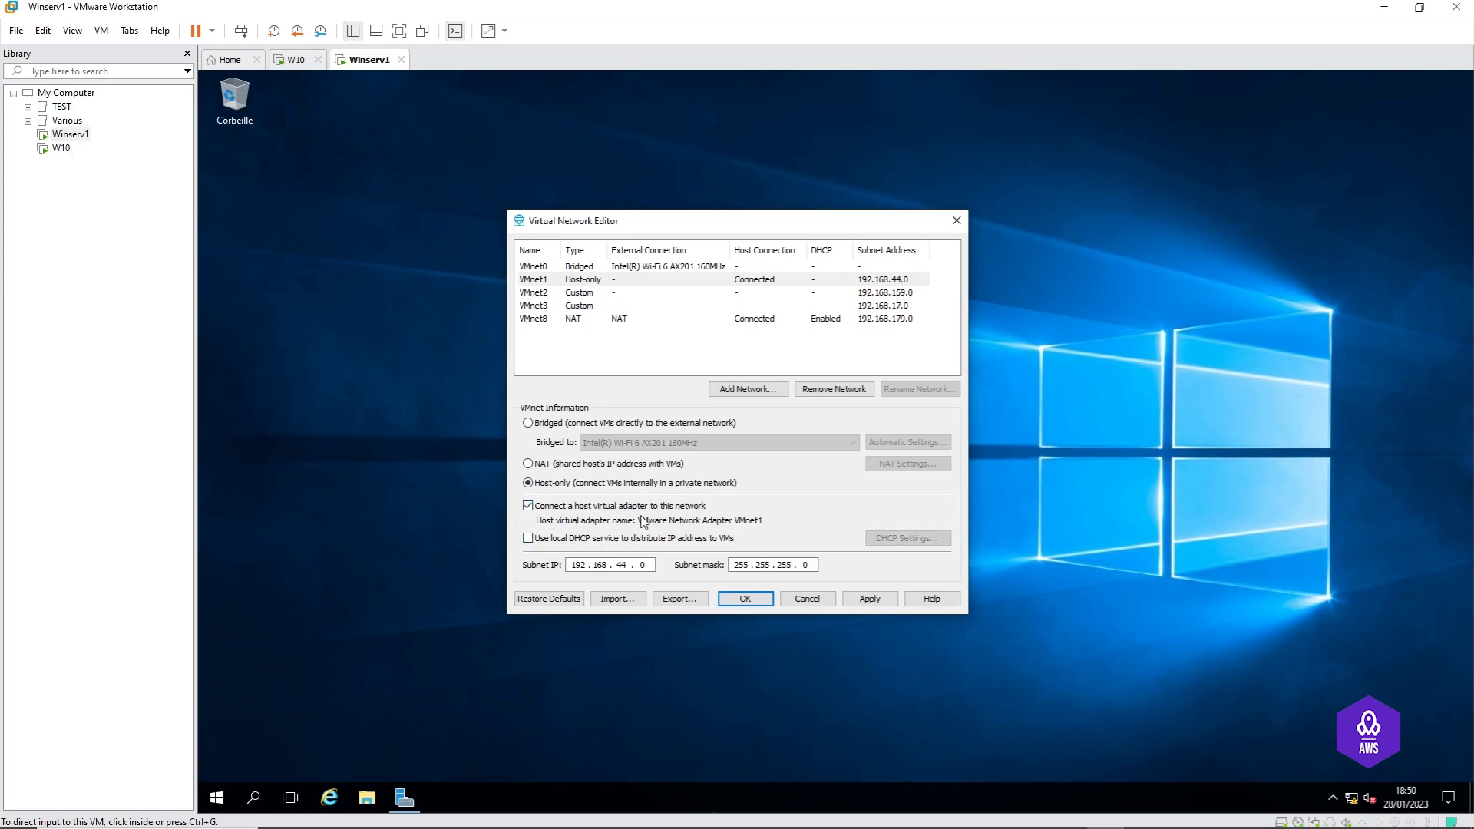
left_click(528, 507)
left_click(528, 538)
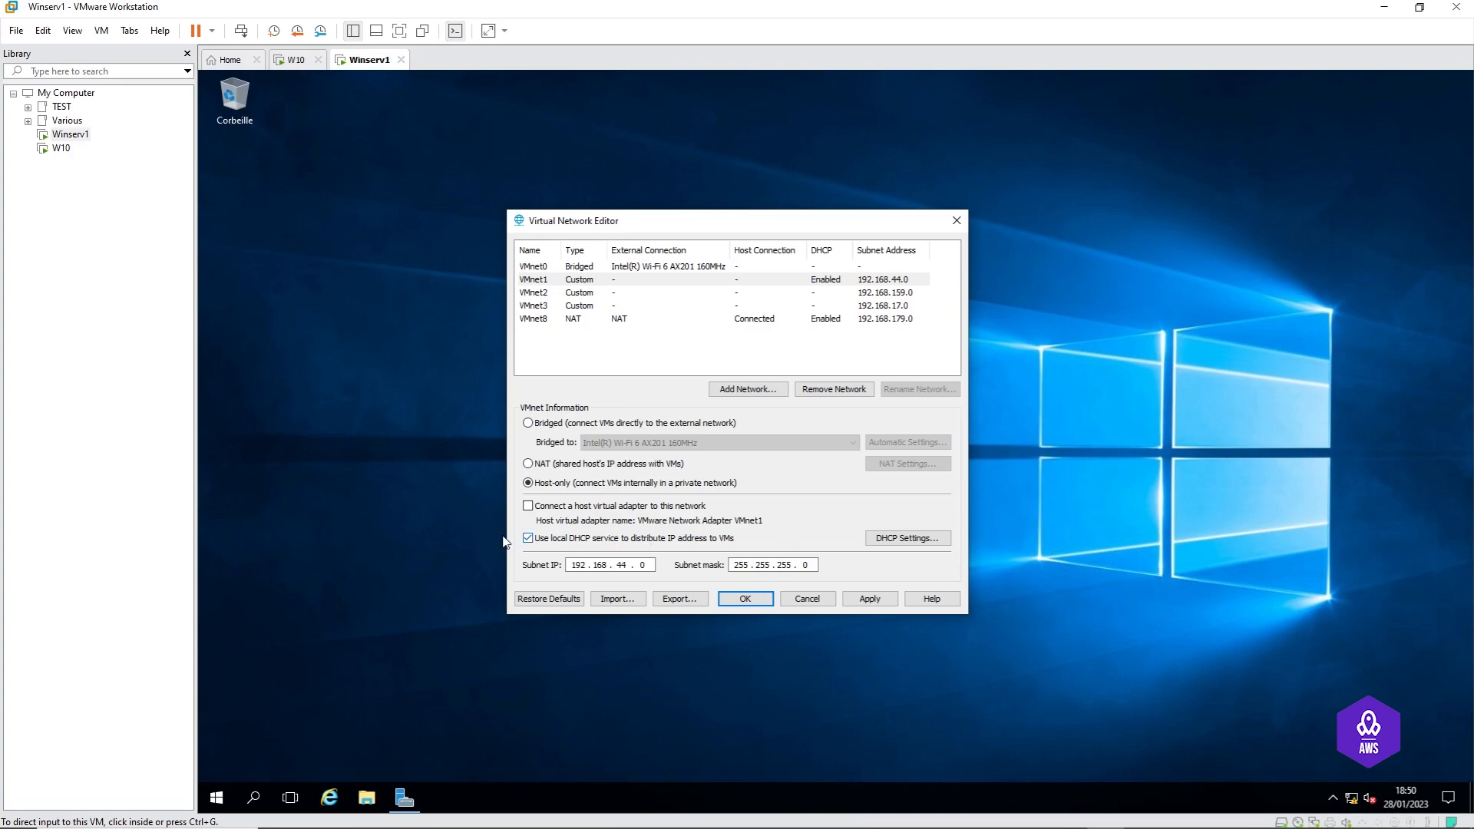
left_click(528, 538)
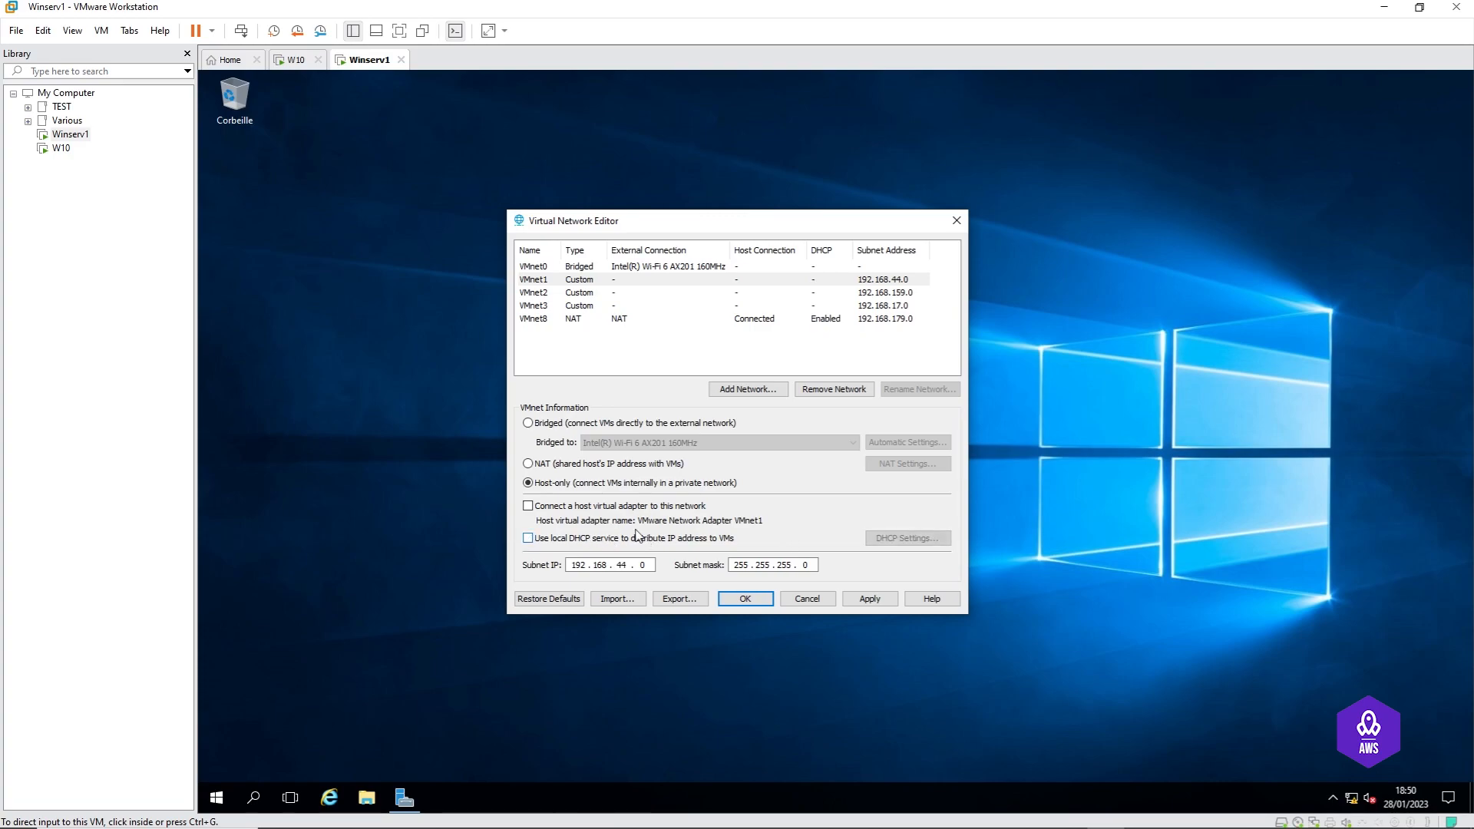
left_click(556, 281)
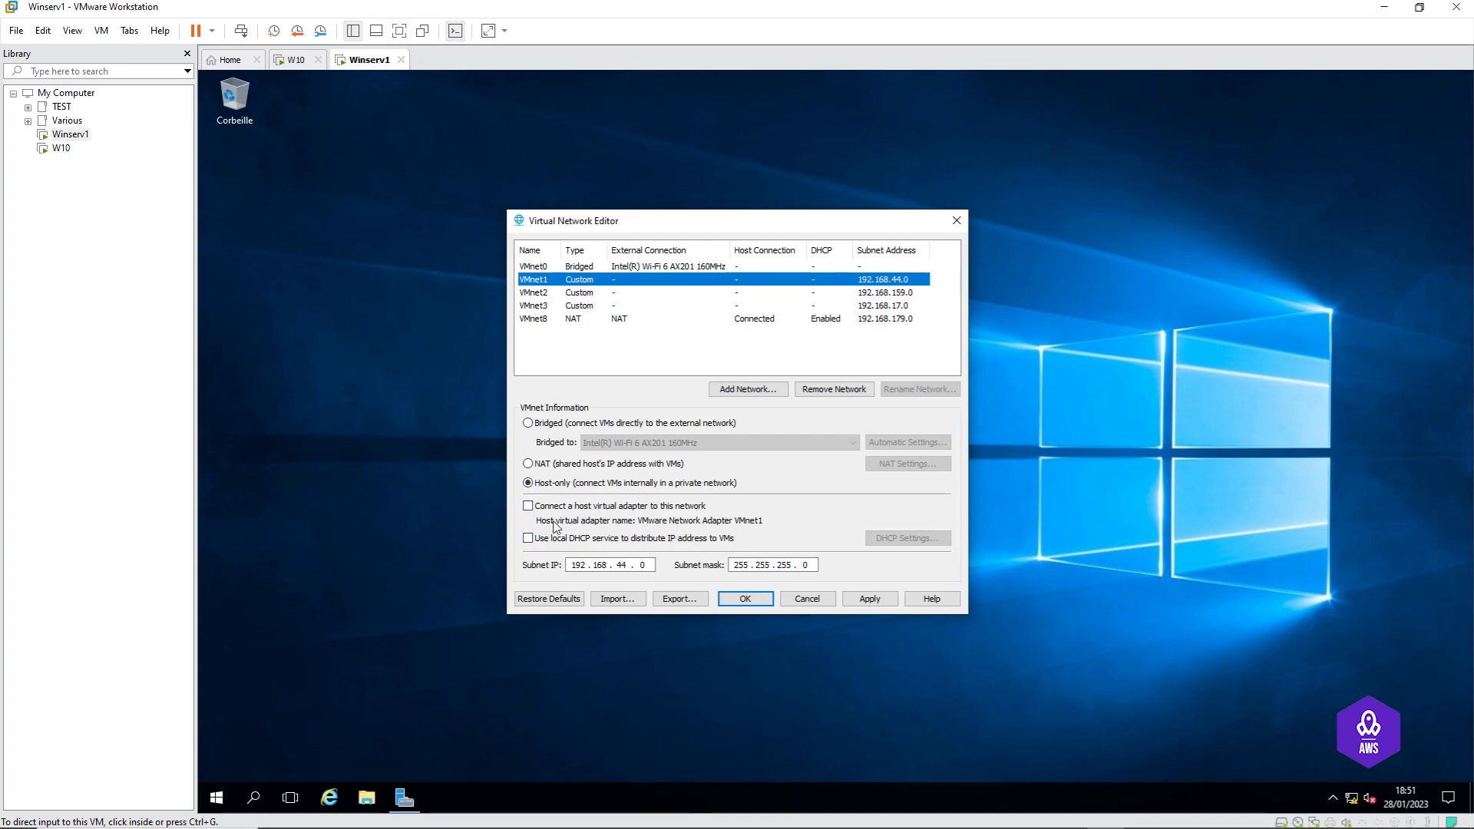
left_click(871, 599)
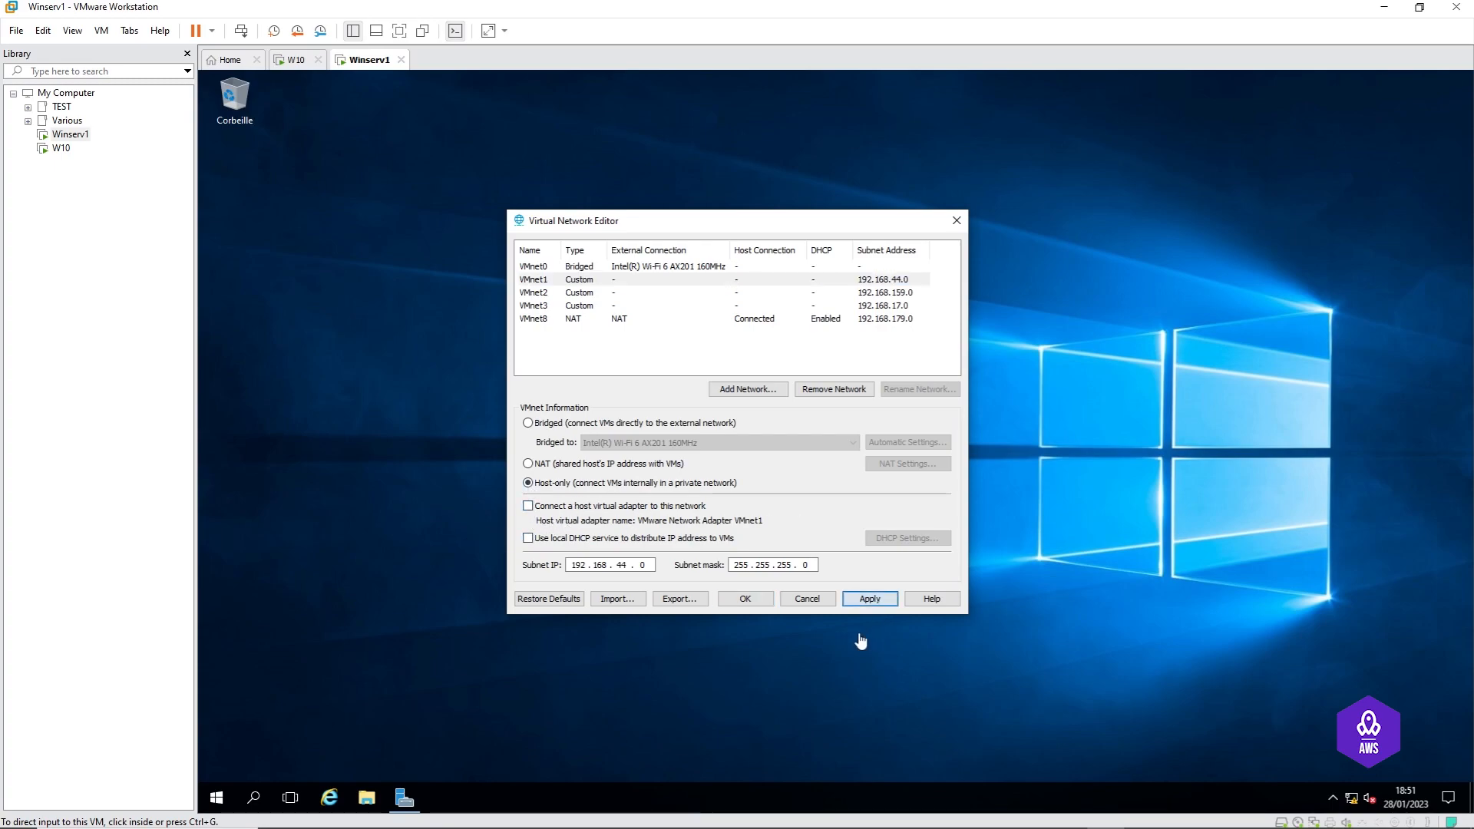
Step: Confirm the network editor, then run sysdm.cpl from a cmd prompt in the Winserv1 guest
left_click(752, 603)
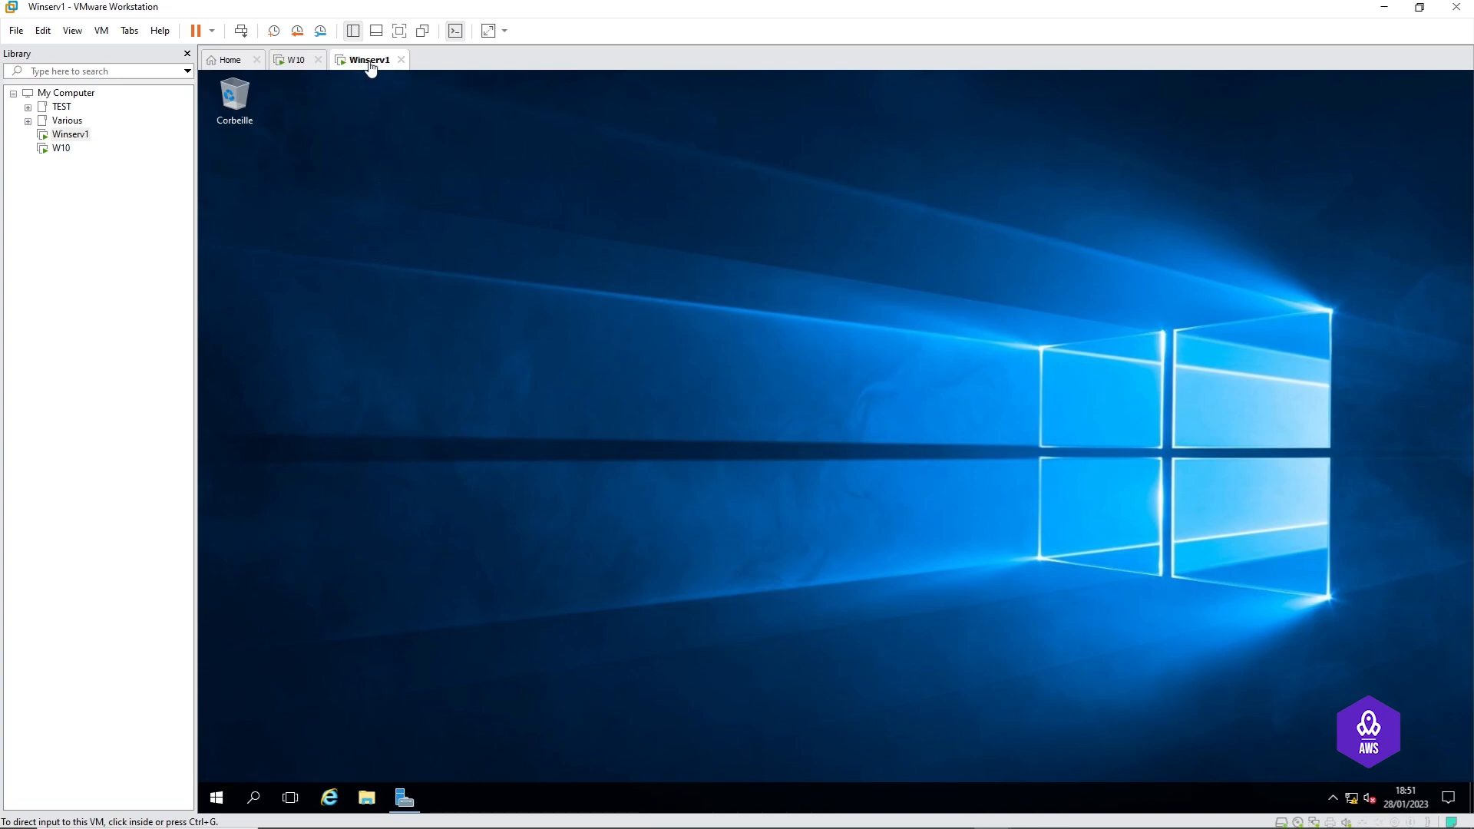
left_click(578, 456)
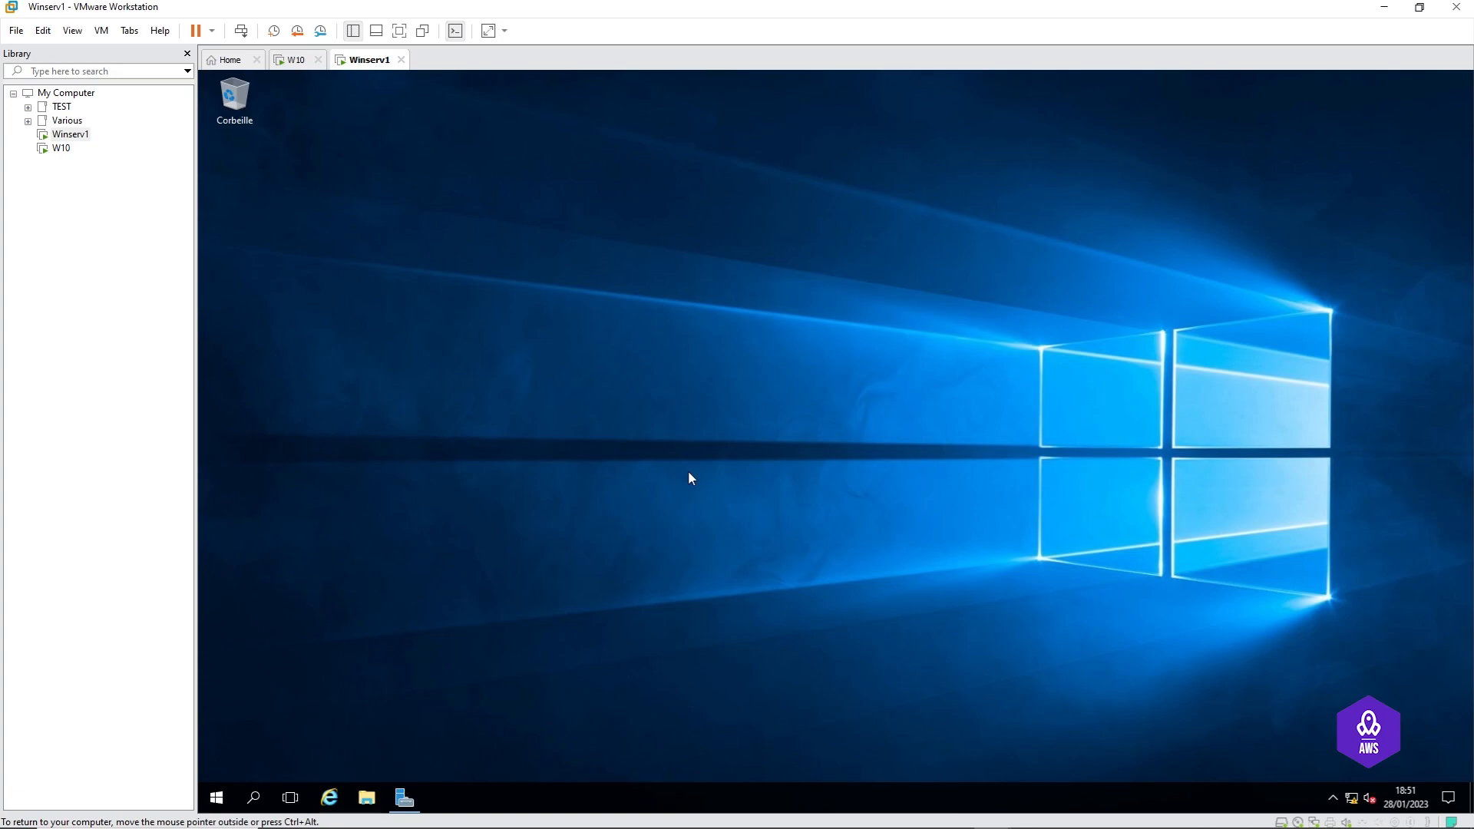
key("super+r")
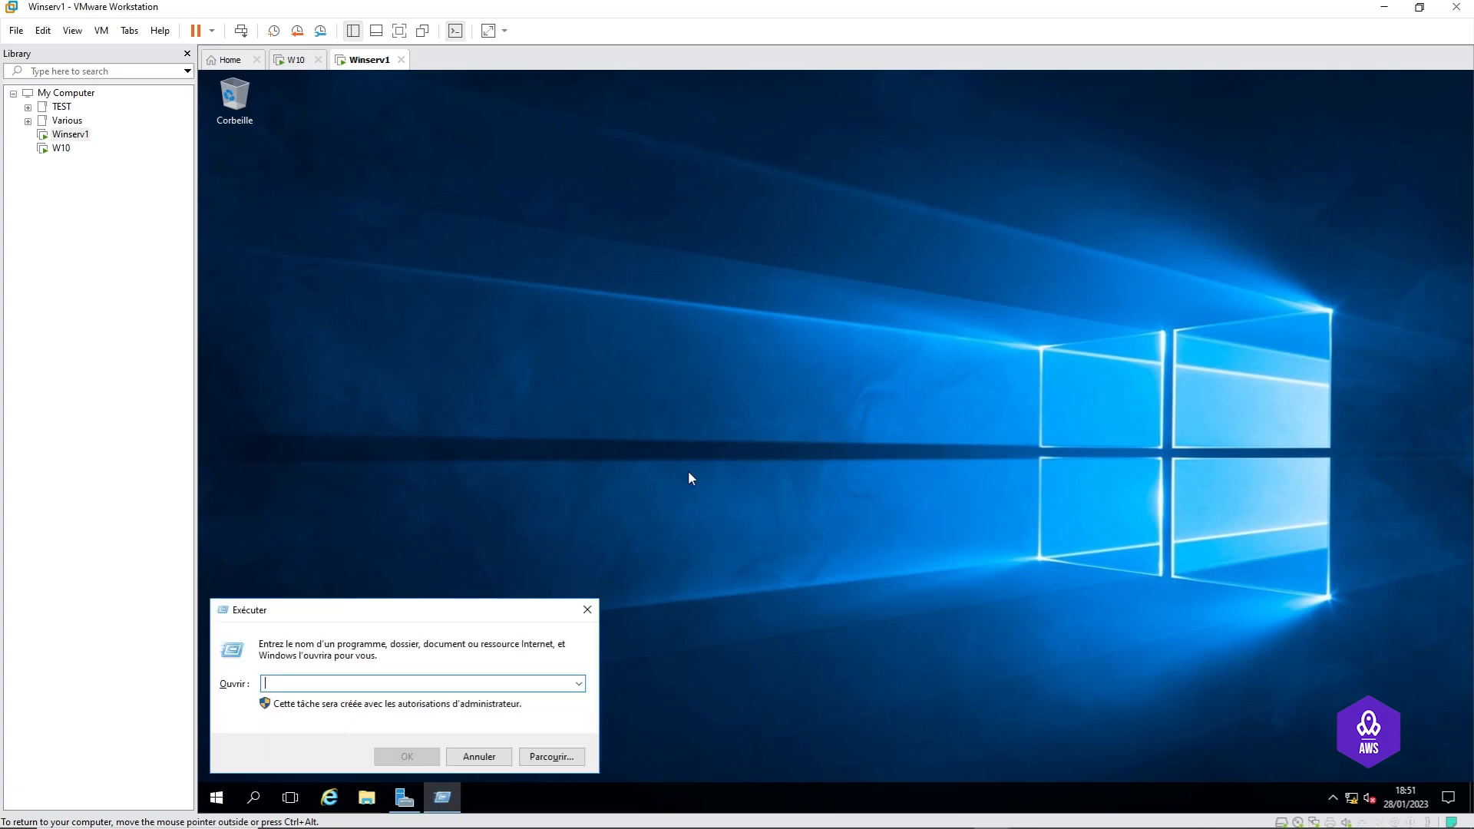
type("cm")
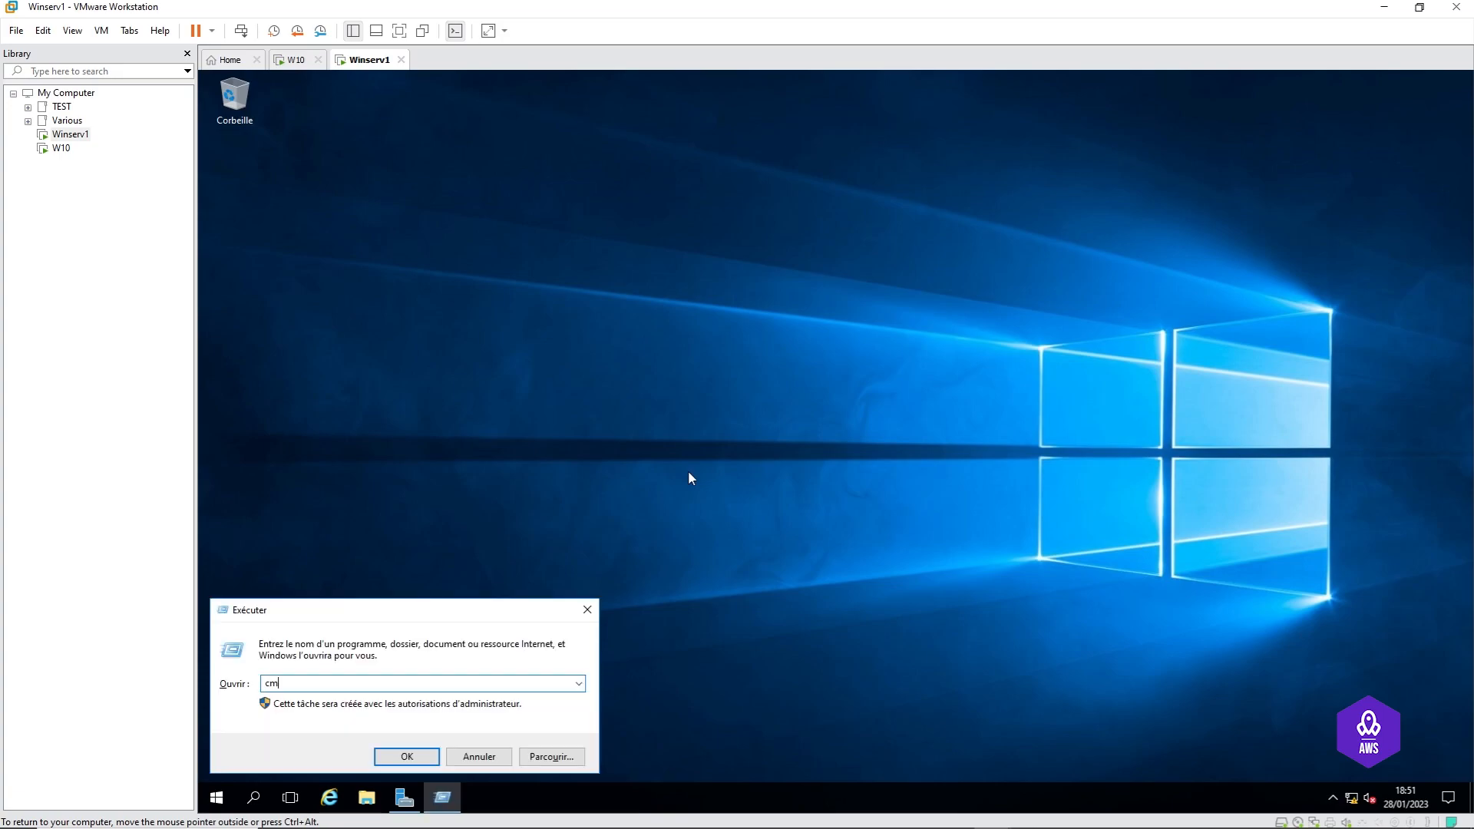
type("d")
key("Return")
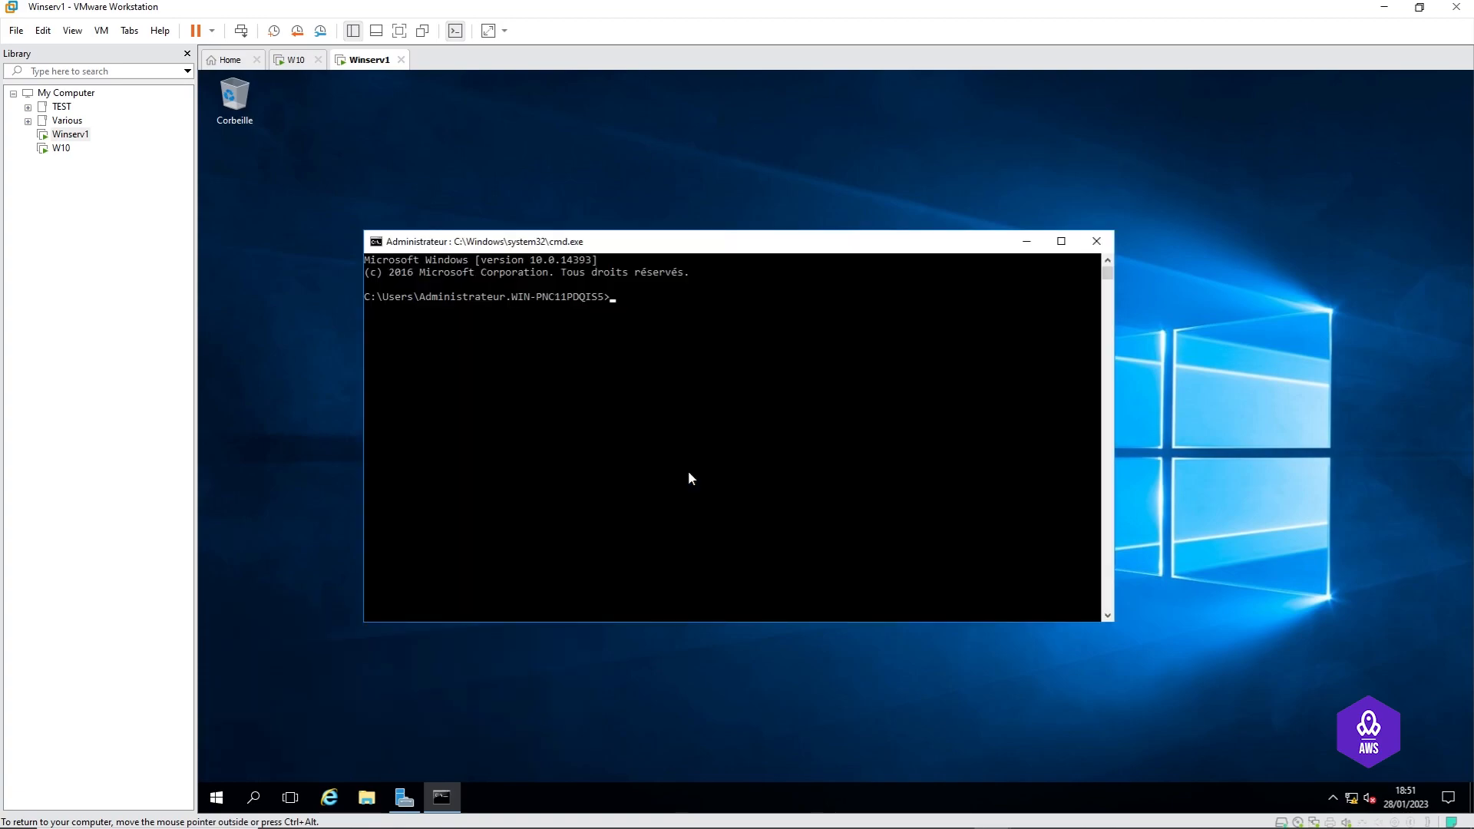
type("sysdm.cpl")
key("Return")
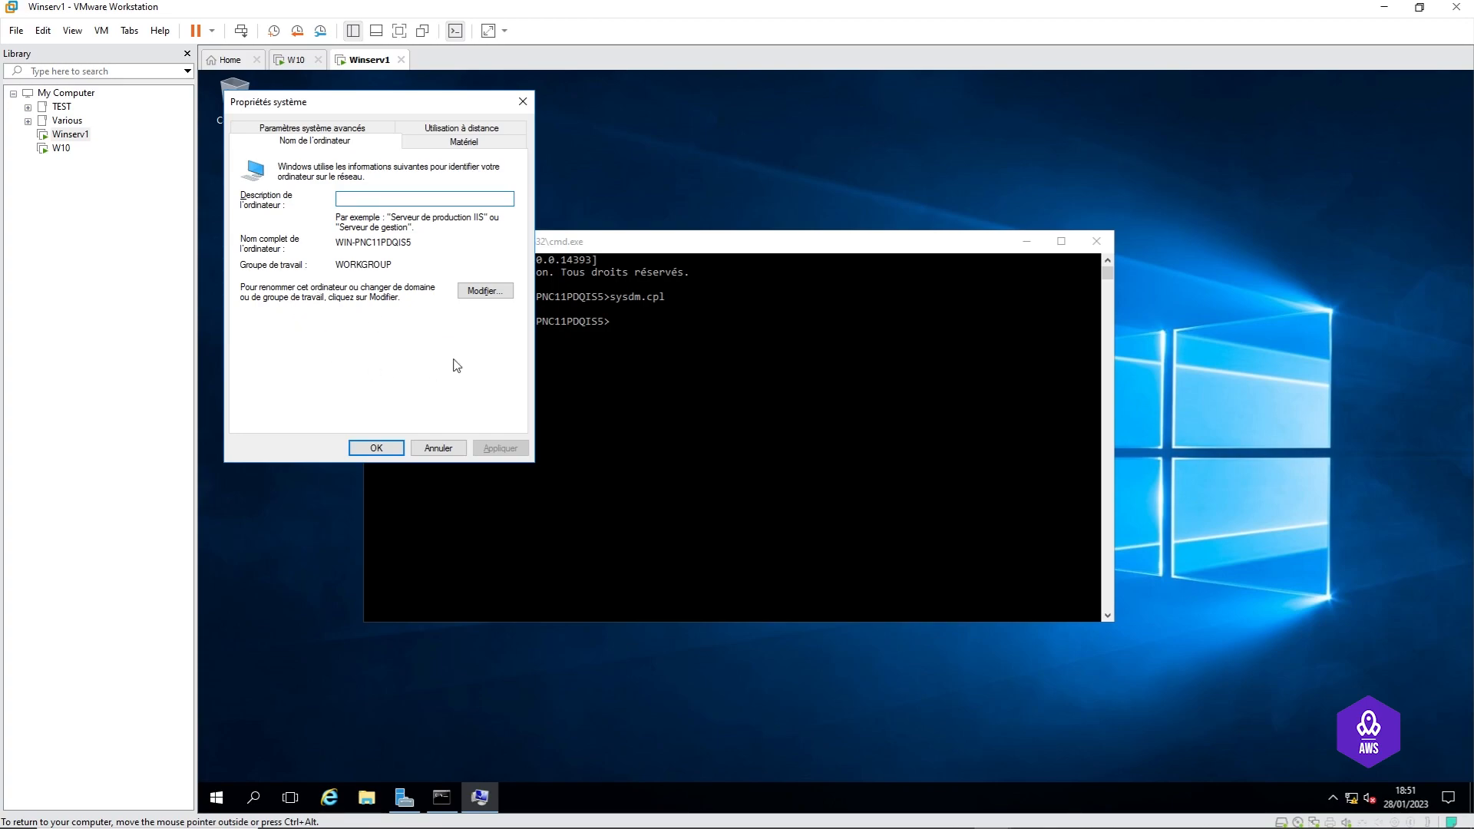
Step: Rename the computer to WINSERV1 and restart the server immediately
left_click(484, 292)
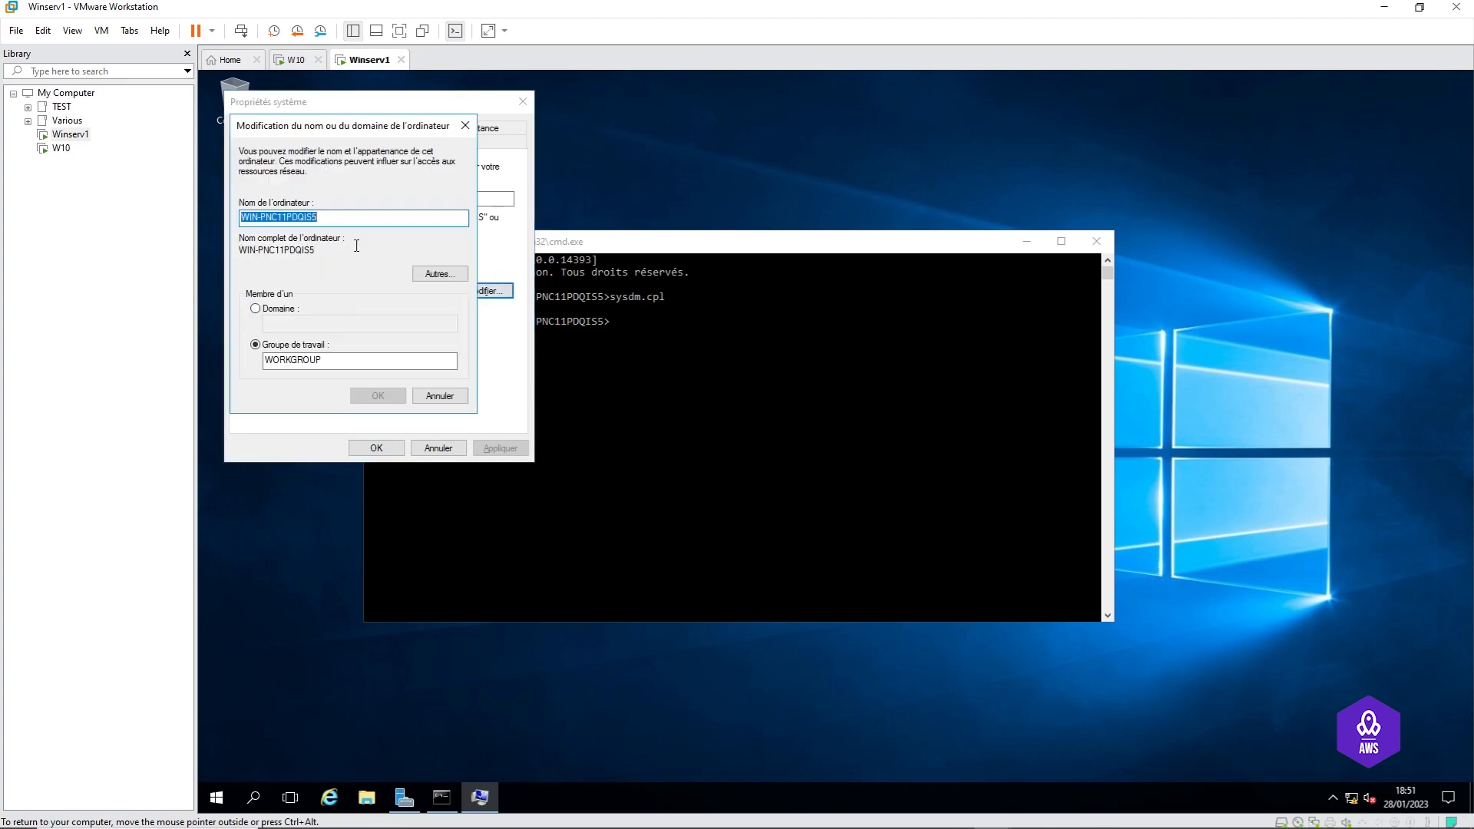
type("WINSERV1")
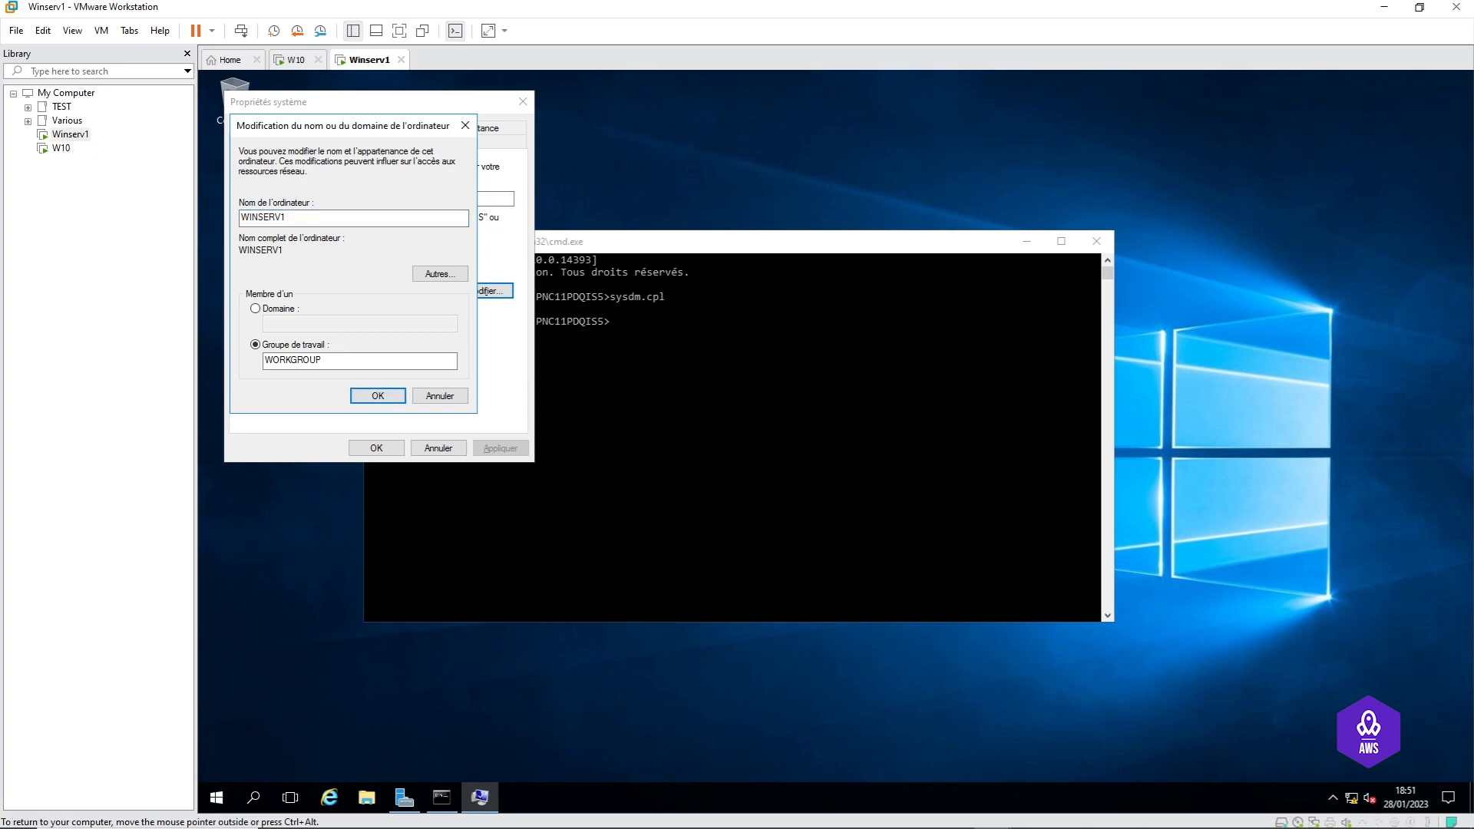
left_click(378, 396)
left_click(935, 454)
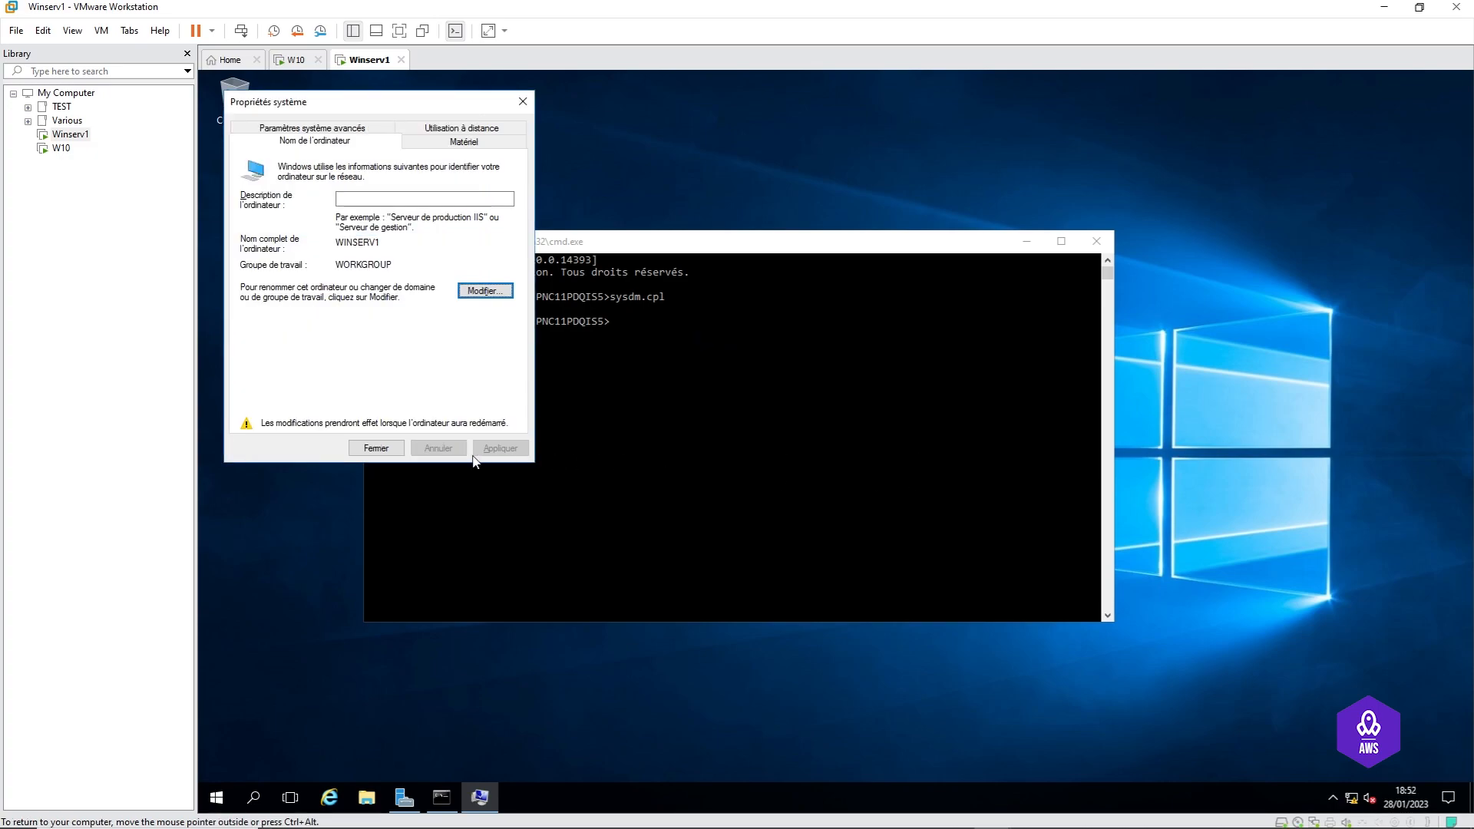
left_click(376, 448)
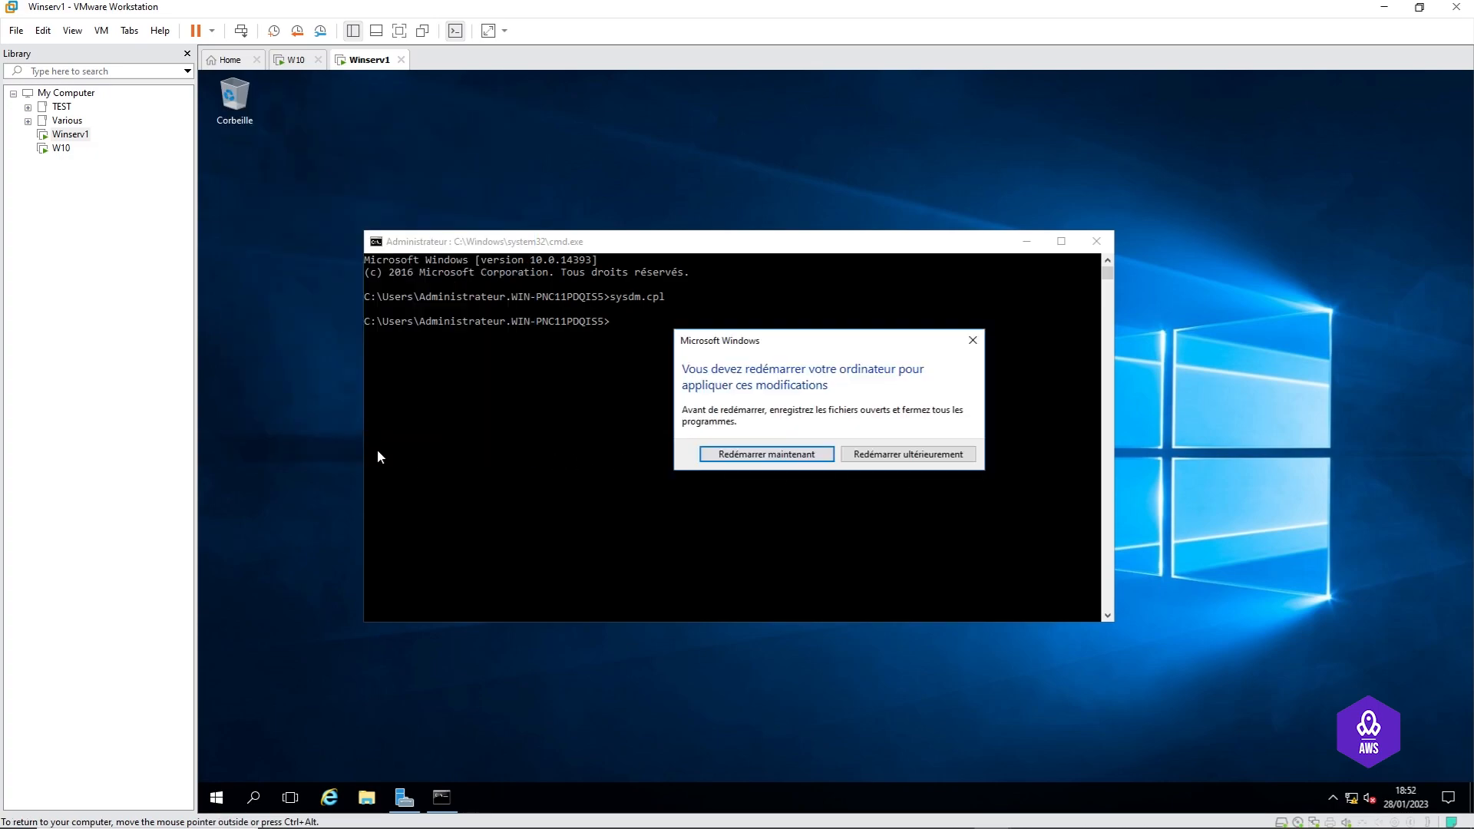
left_click(767, 459)
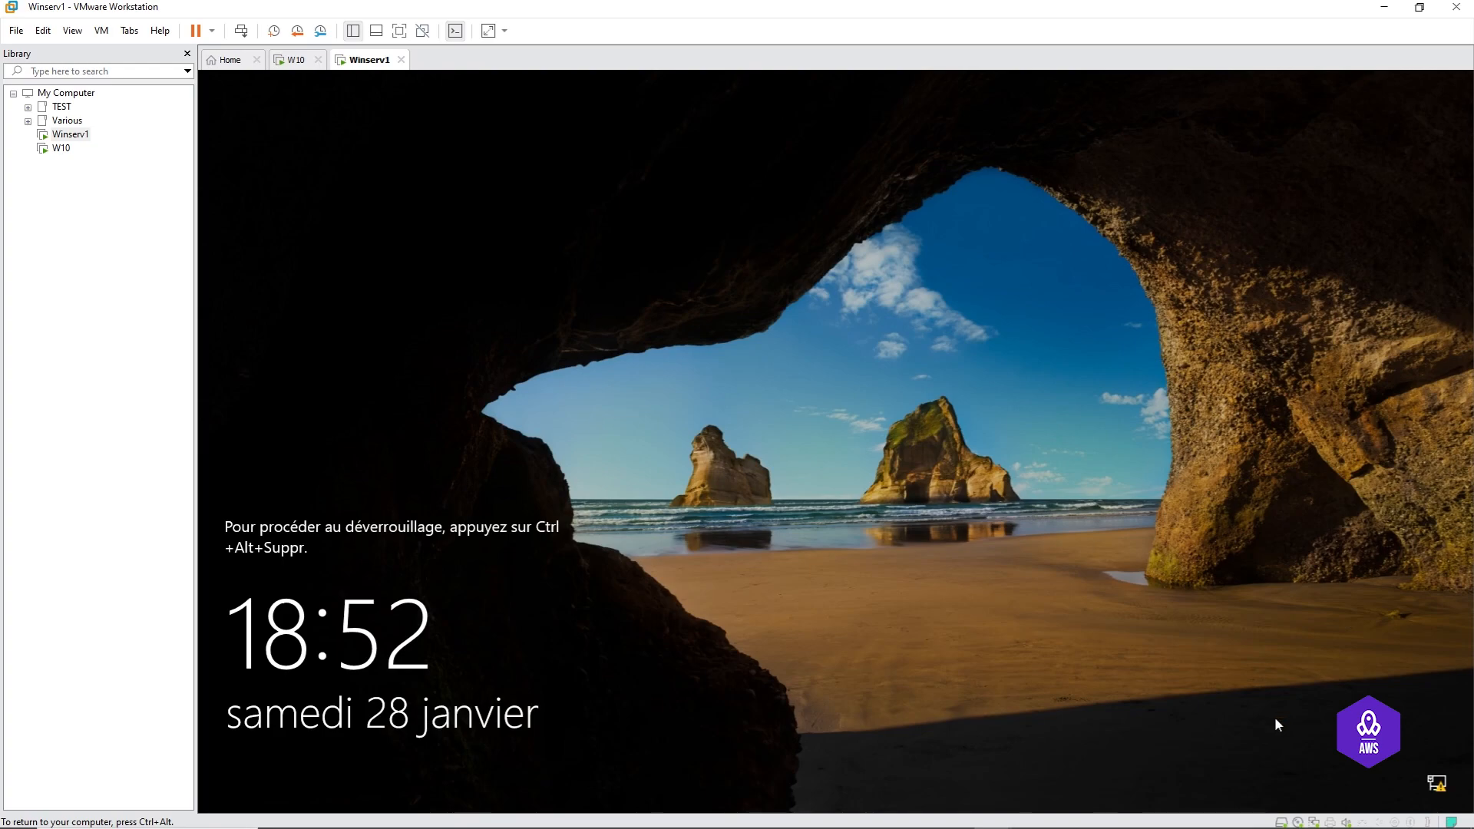
Step: Send Ctrl+Alt+Del to the rebooted server and sign in with the administrator password
key("ctrl+alt")
left_click(242, 31)
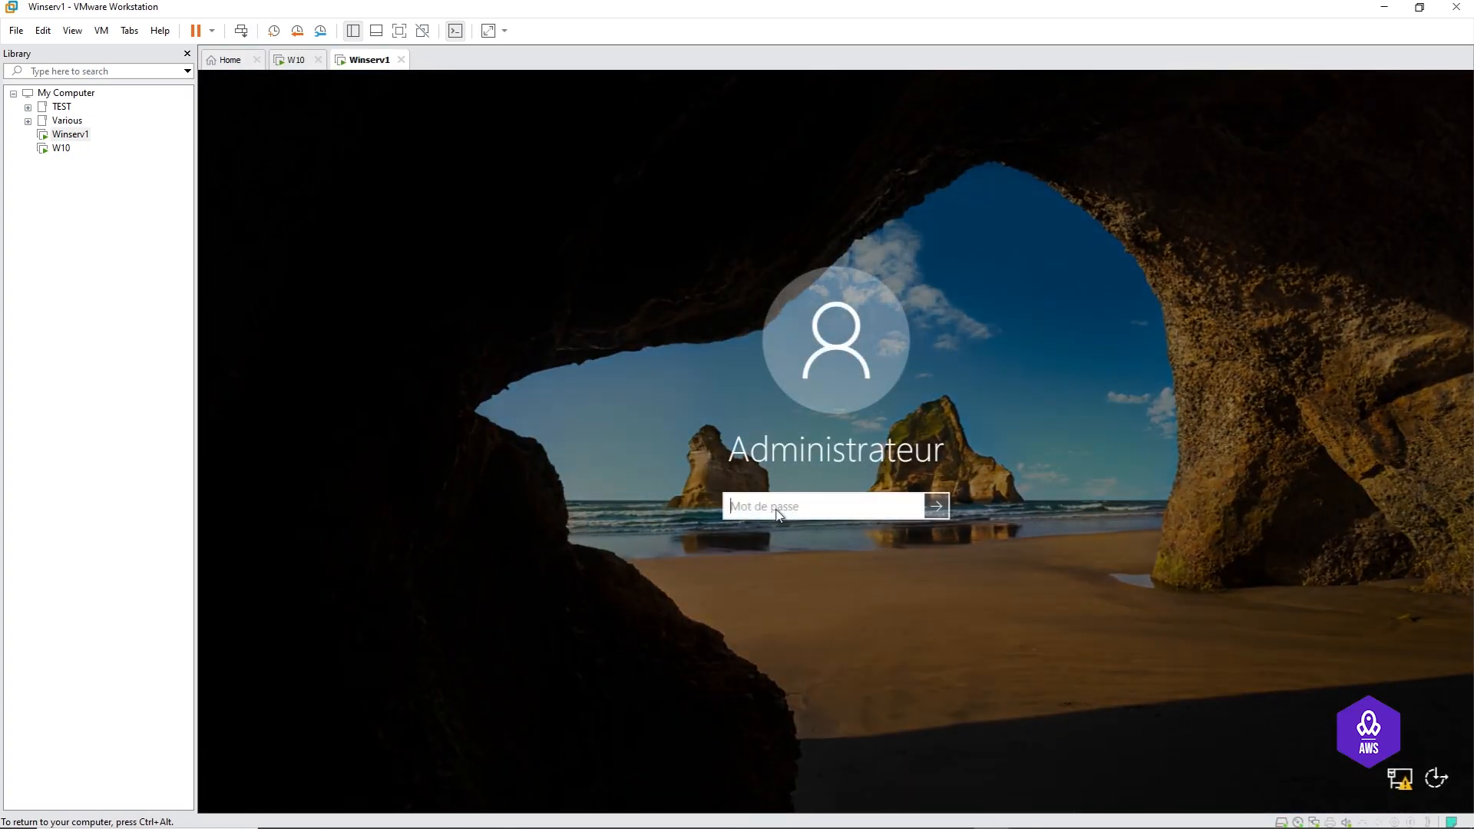
type("********")
key("Return")
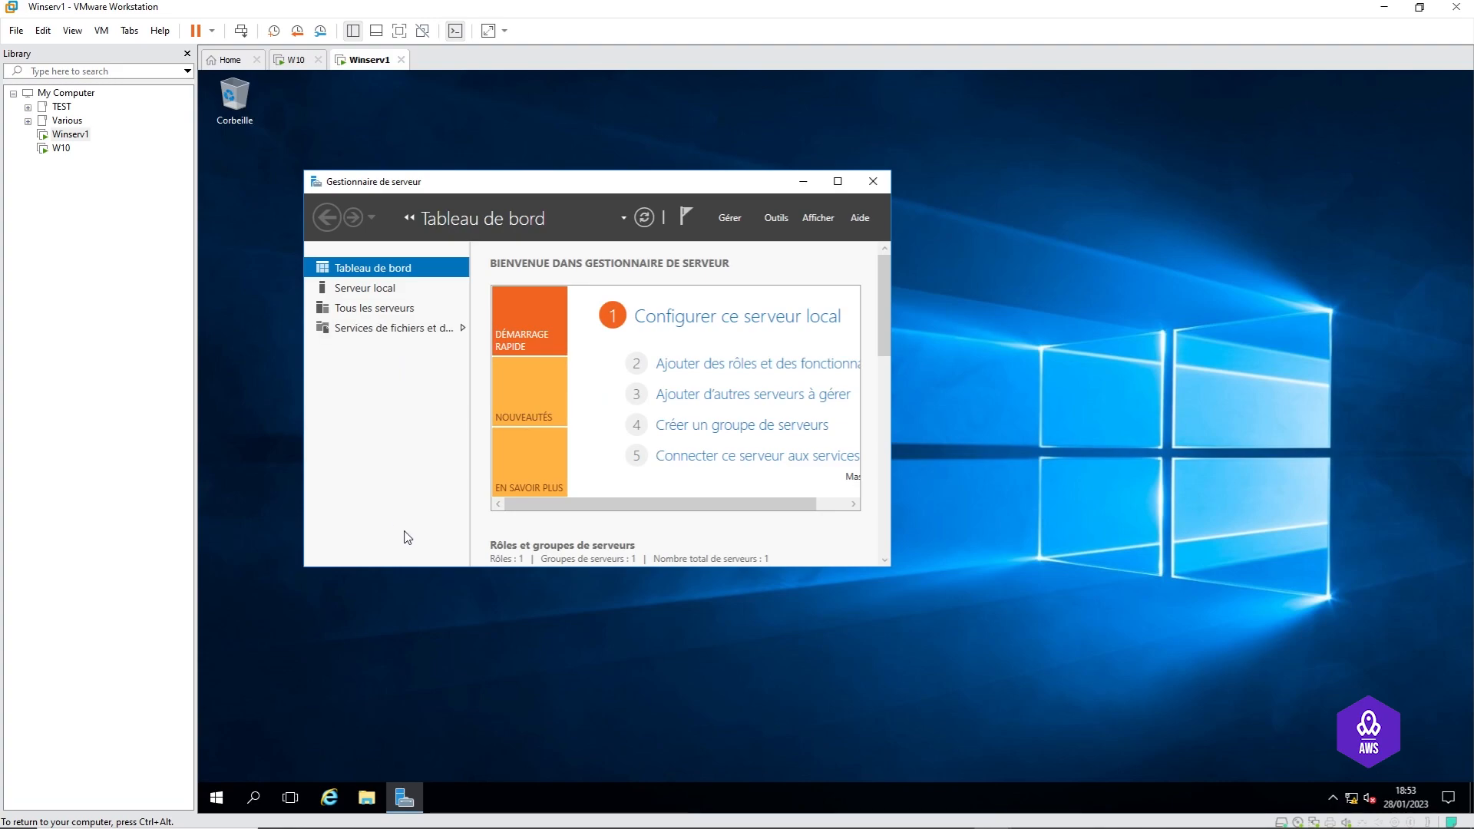
Step: Maximize Server Manager, close the password-expiry notification, then minimize Server Manager
left_click(838, 181)
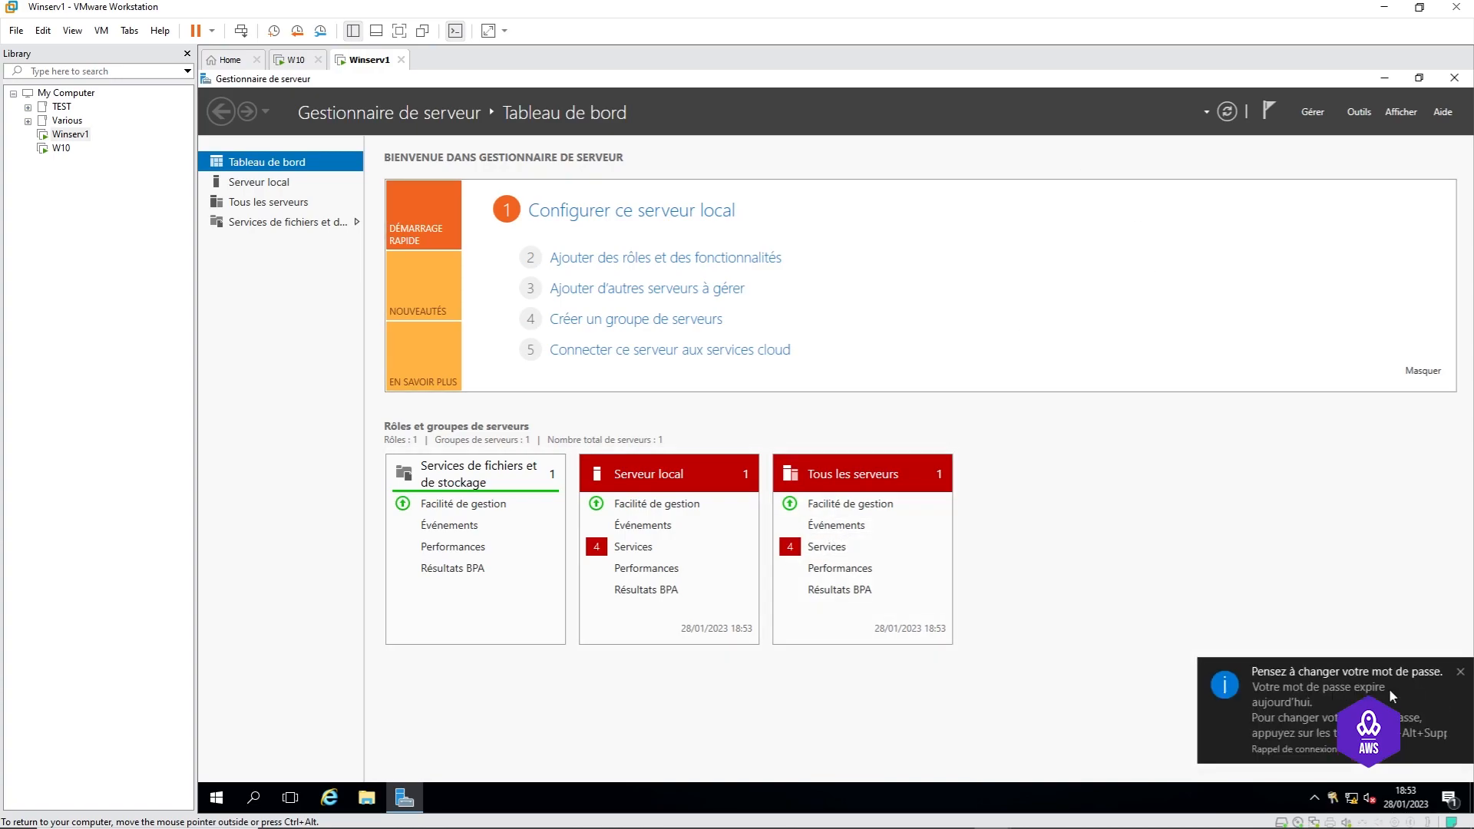
left_click(1463, 676)
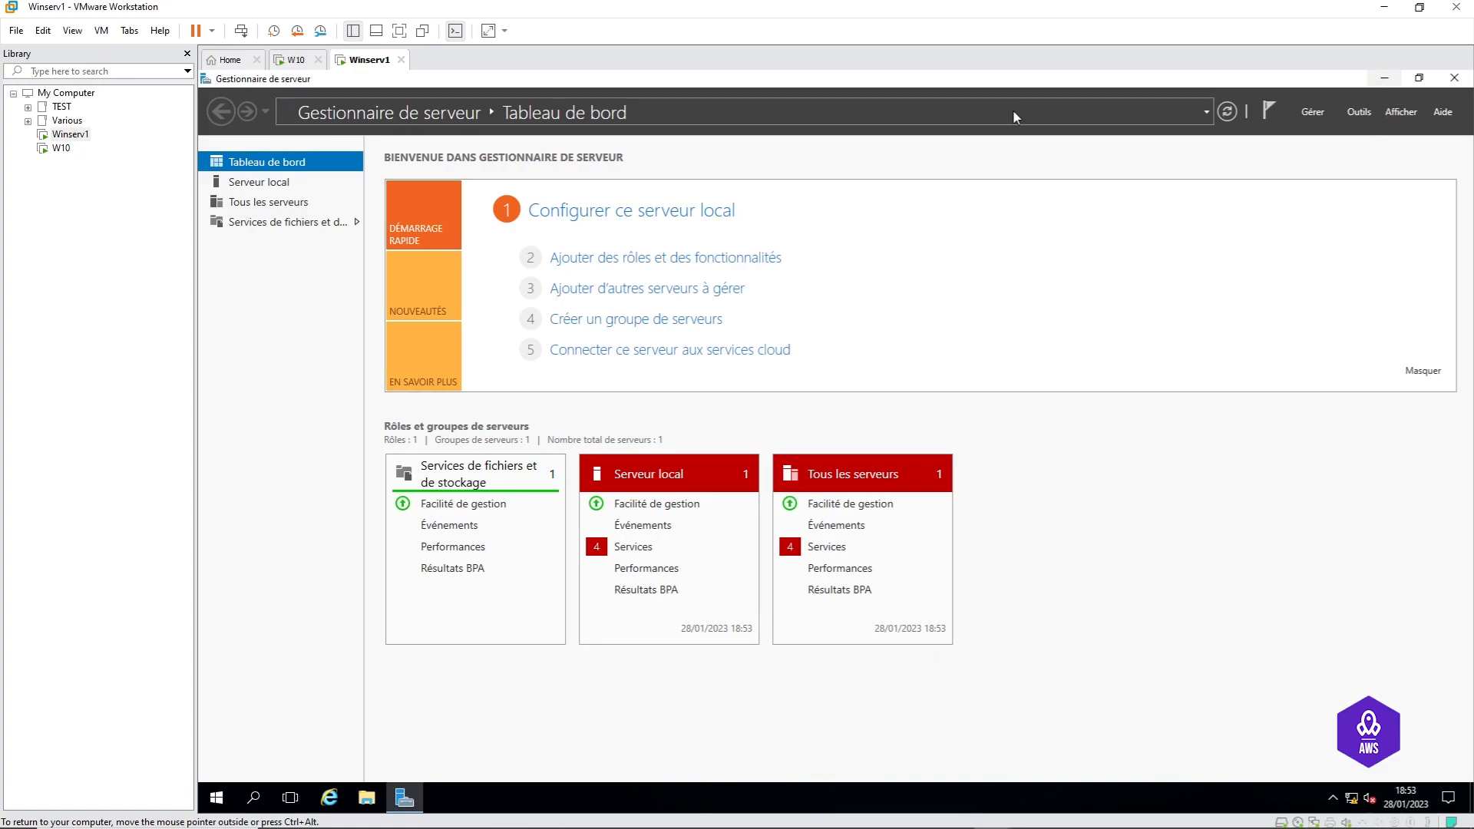
left_click(1386, 78)
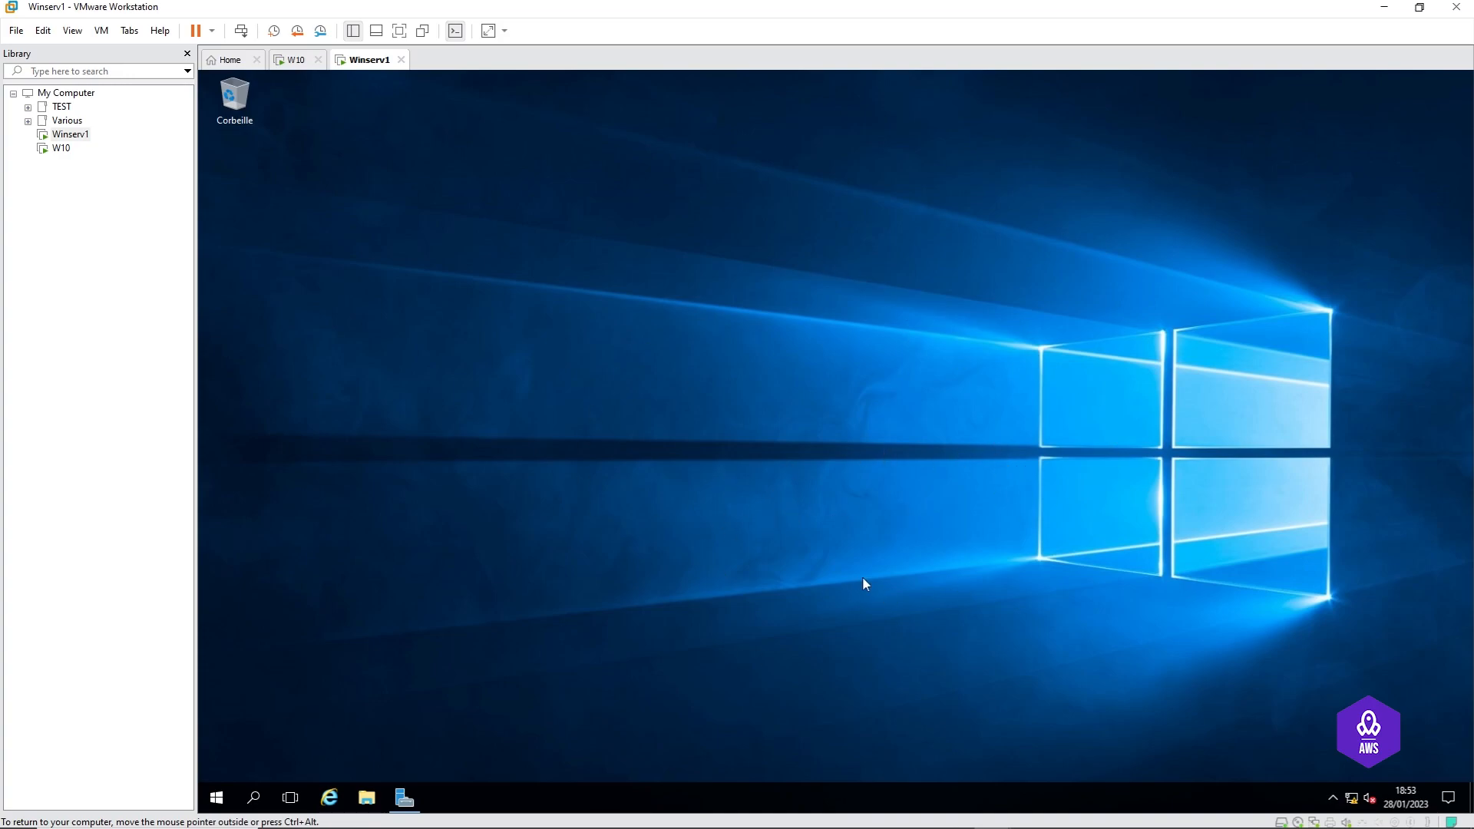
Step: Launch cmd from the Run prompt and type ncpa.cpl at the console
key("super+r")
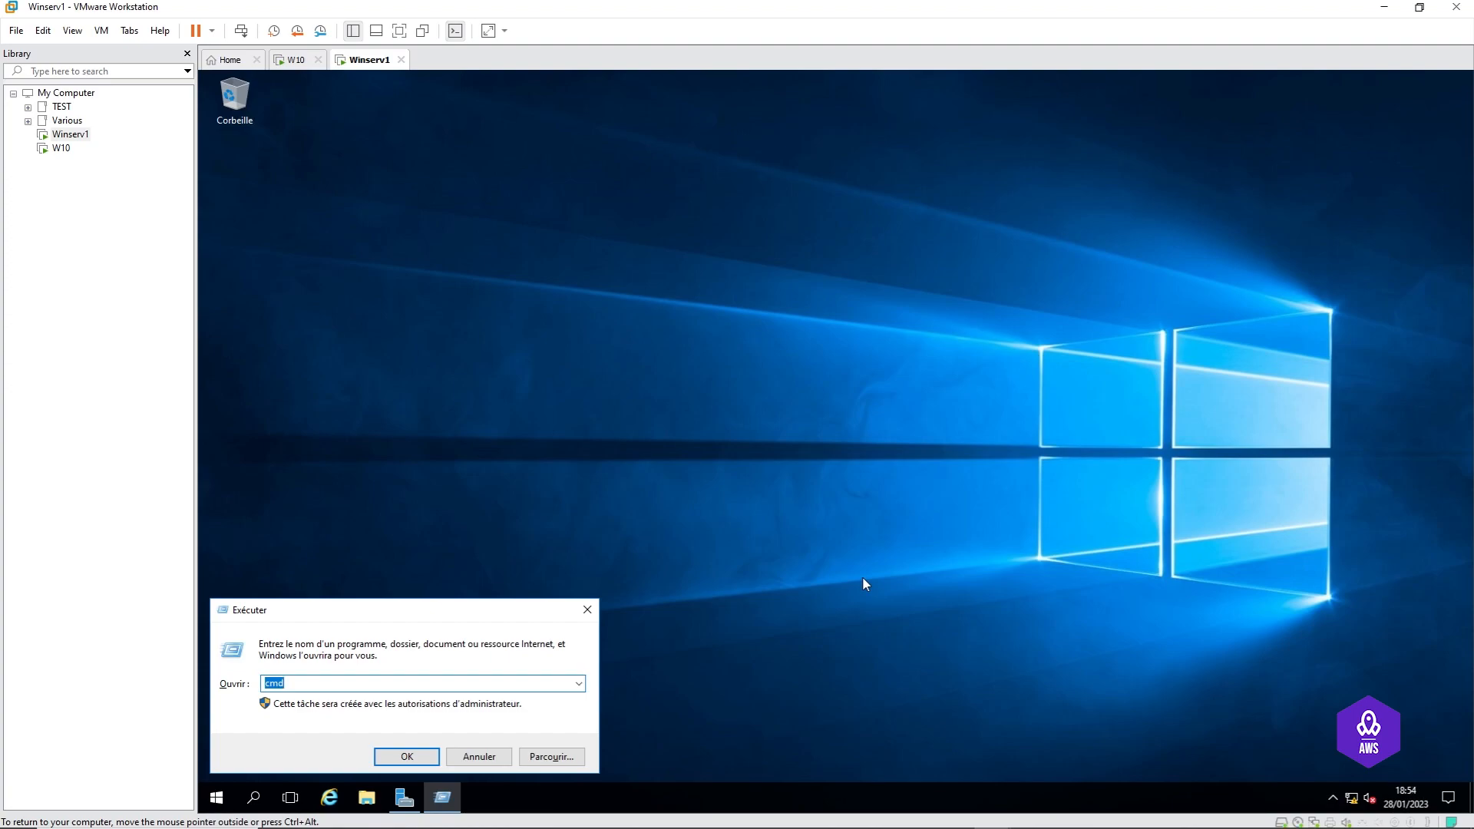
key("Return")
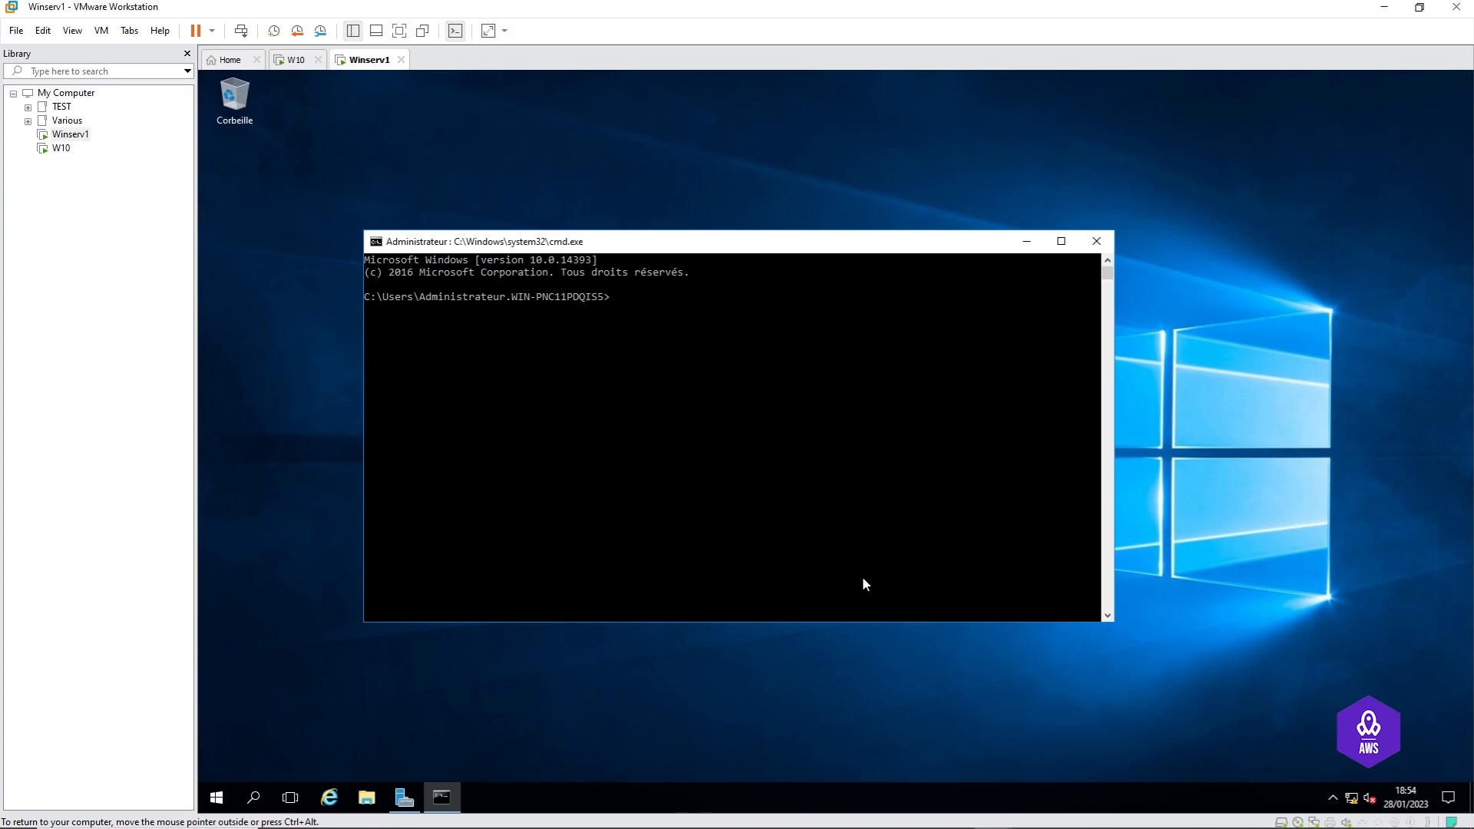
type("ncpa.cpl")
Step: Run ncpa.cpl and open the TCP/IPv4 properties of the Ethernet0 connection
key("Return")
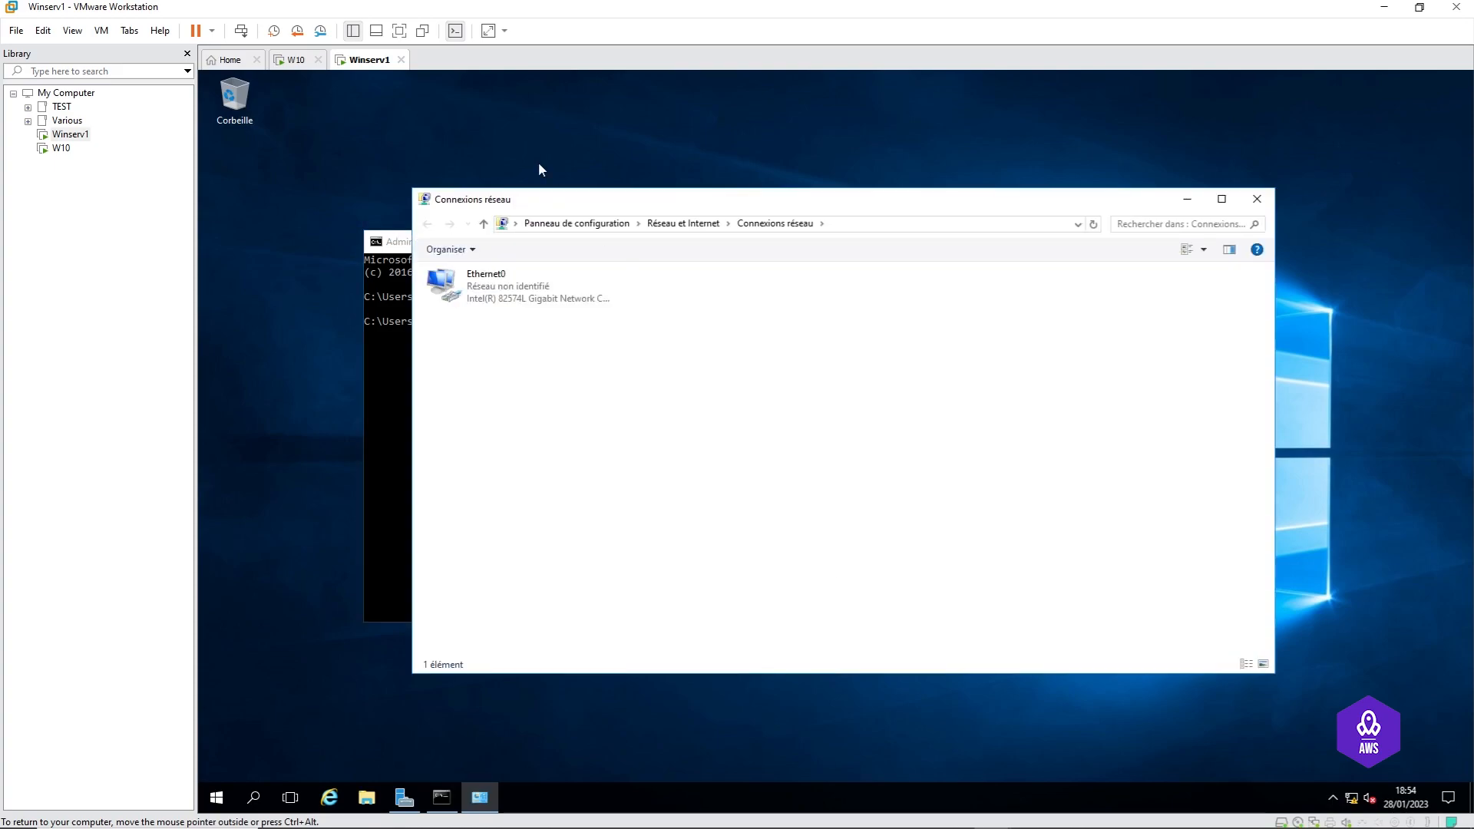
left_click_drag(544, 204, 834, 196)
left_click(789, 278)
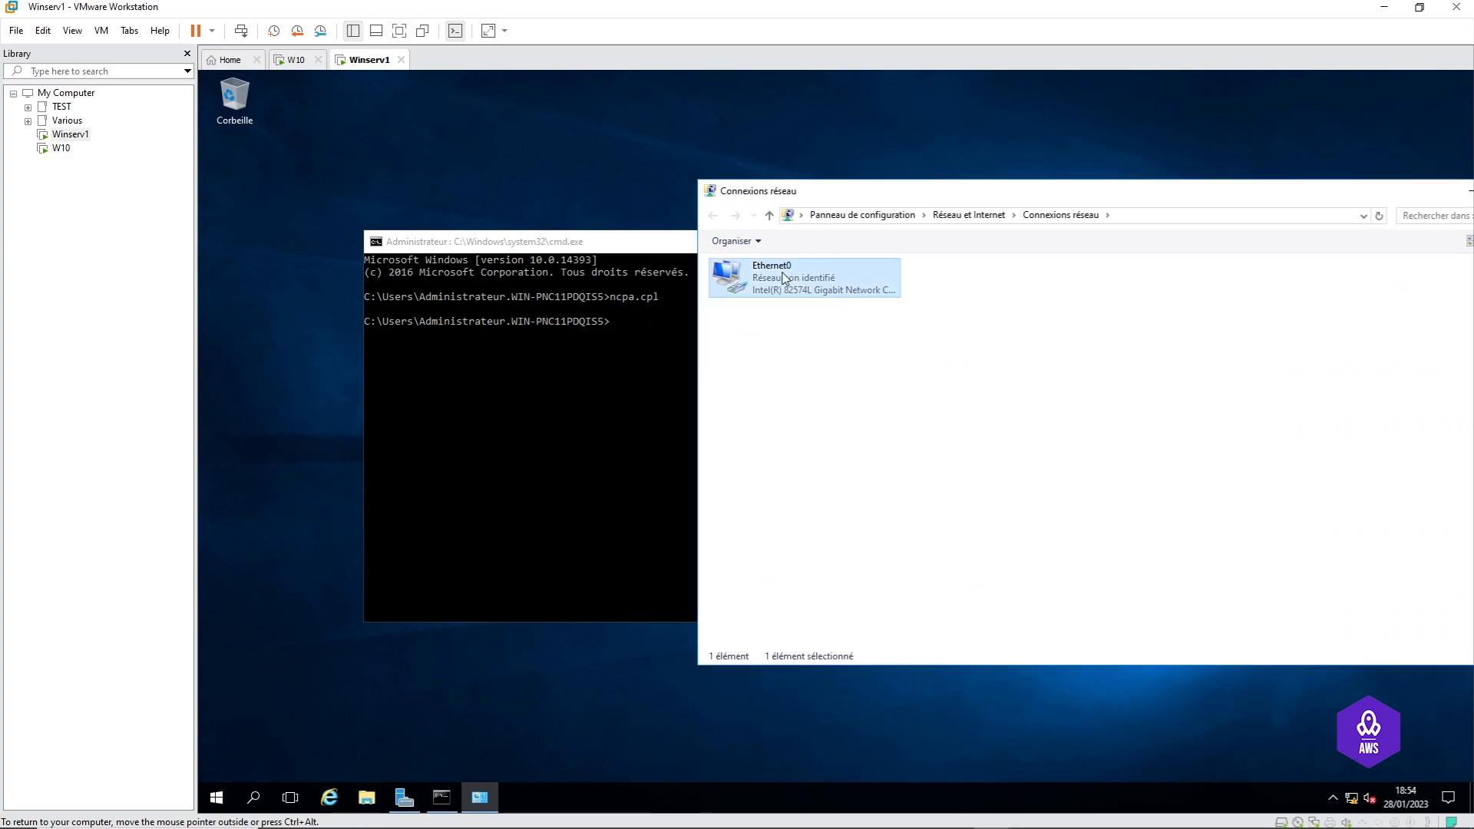
double_click(781, 284)
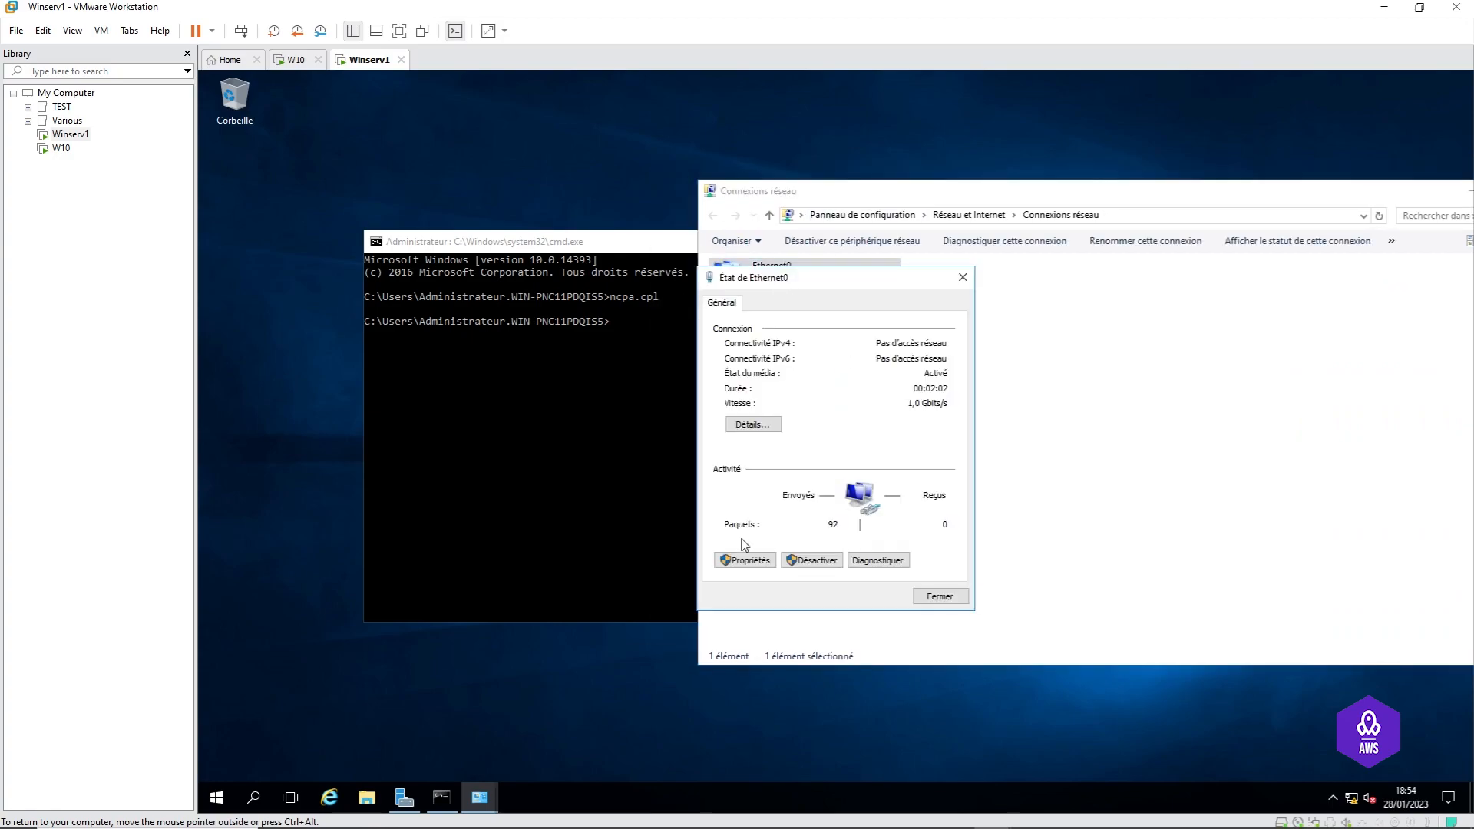
left_click(757, 561)
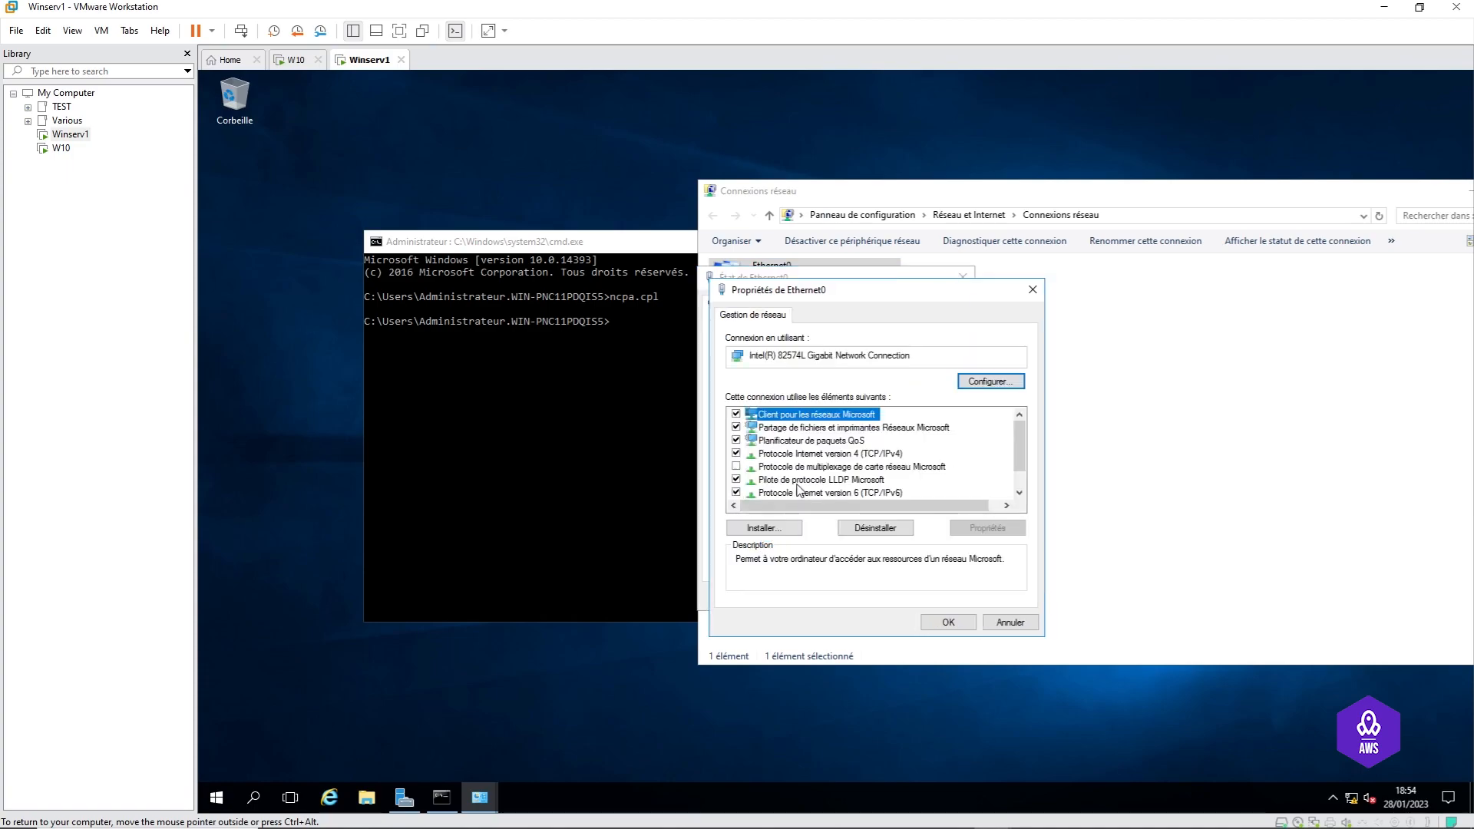
left_click(845, 454)
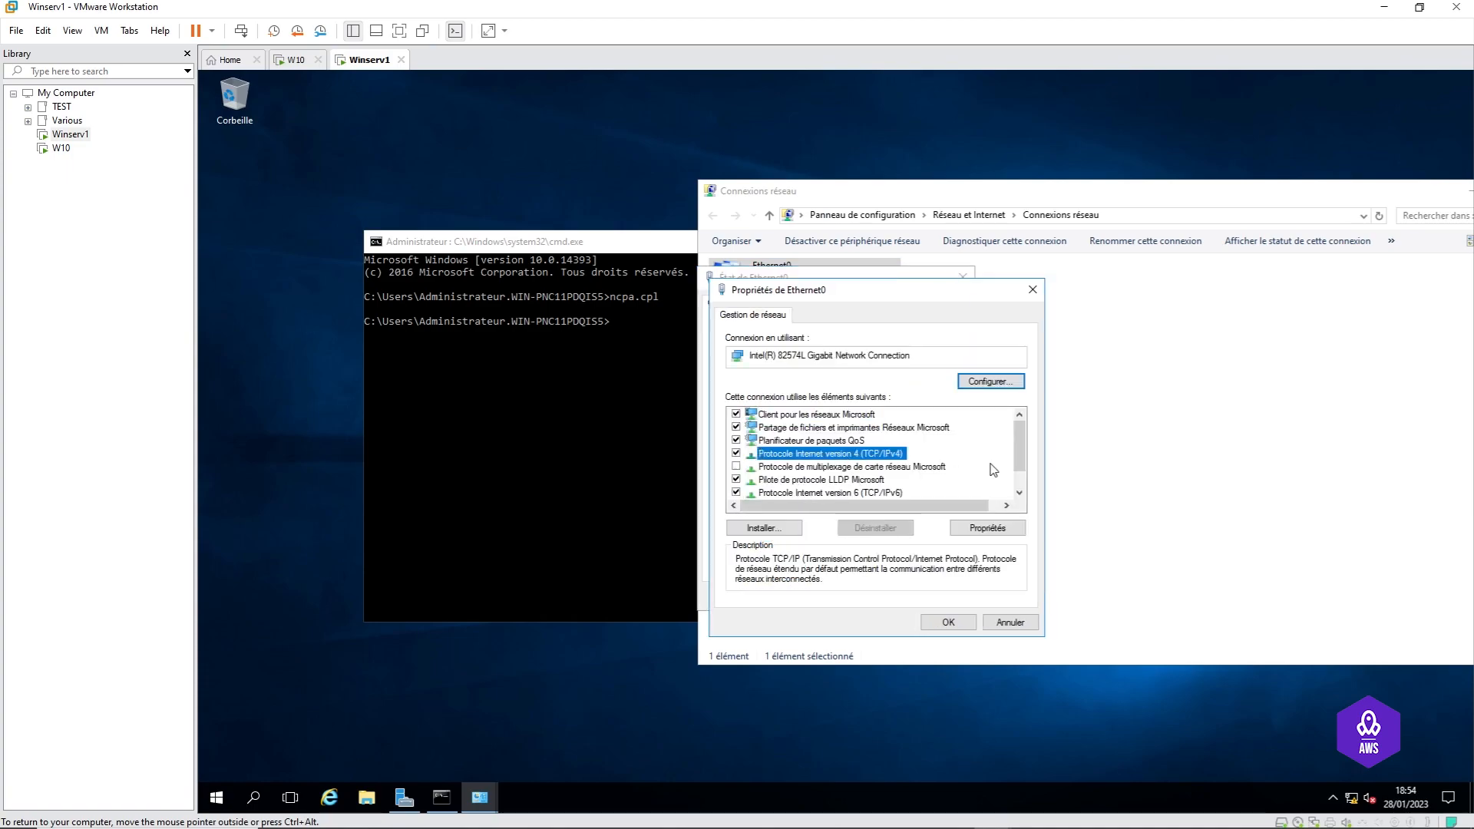
double_click(837, 456)
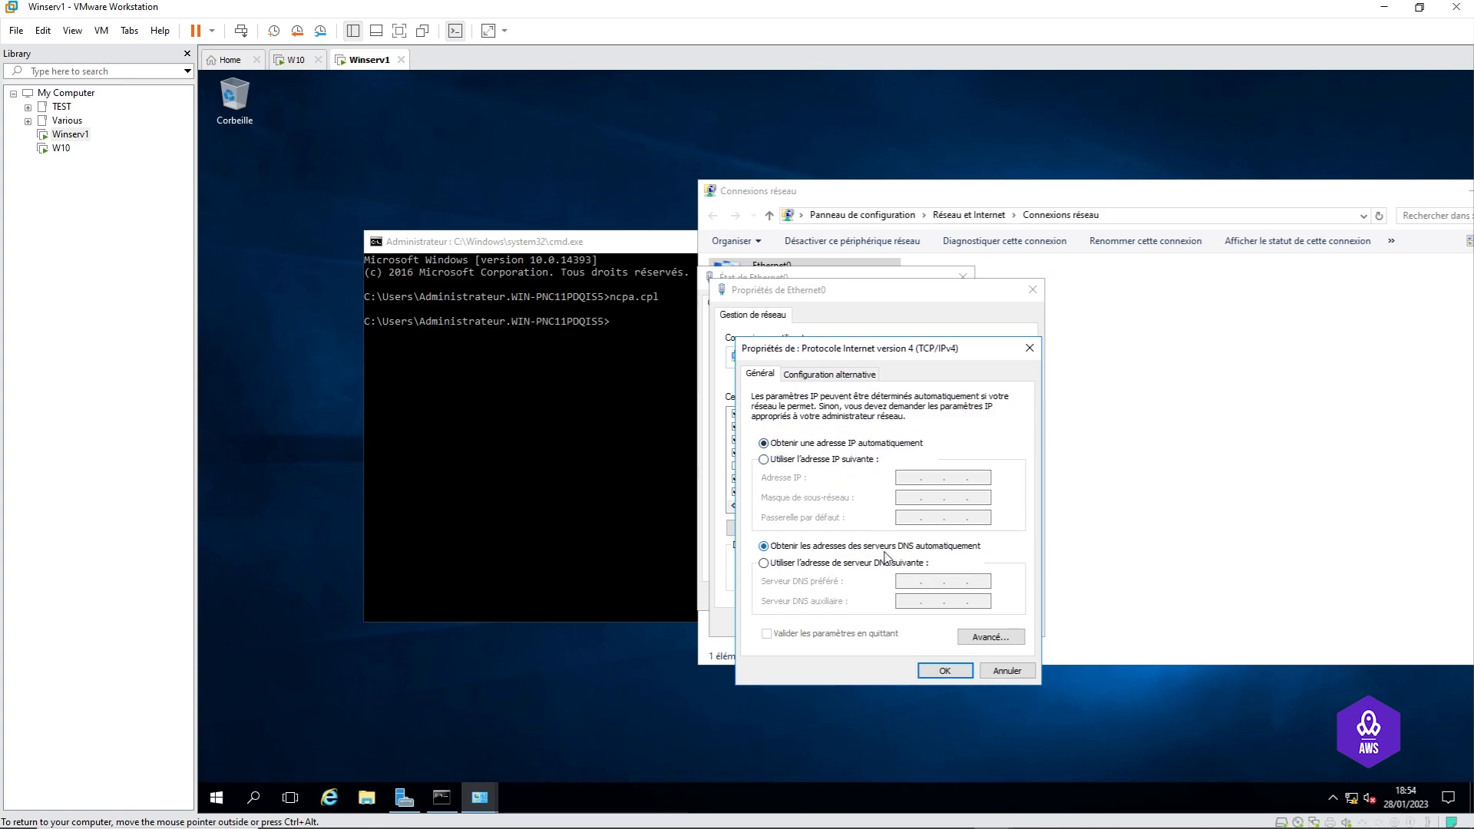
Step: Give Ethernet0 static IP 192.168.10.100, mask 255.255.255.0 and gateway 192.168.10.254
left_click(800, 460)
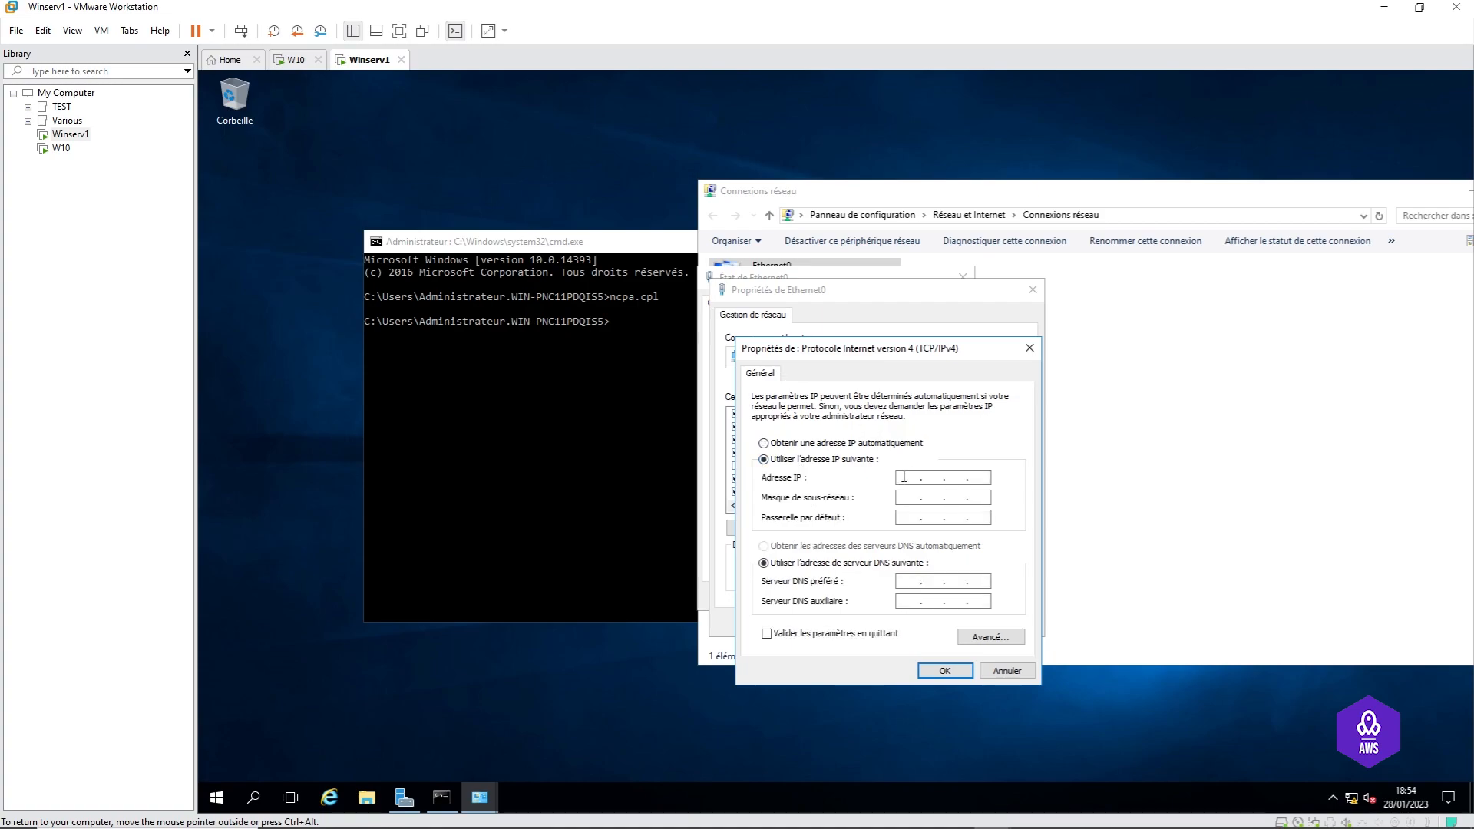
left_click(904, 477)
type("192 . 168 . 10 . 100")
key("Tab")
left_click(973, 500)
left_click(906, 518)
type("192 . 168 . 10 . 254")
Step: Set preferred DNS to 127.0.0.1 and confirm the IPv4, properties and status dialogs
left_click(944, 581)
type("1270.0.0")
type("1")
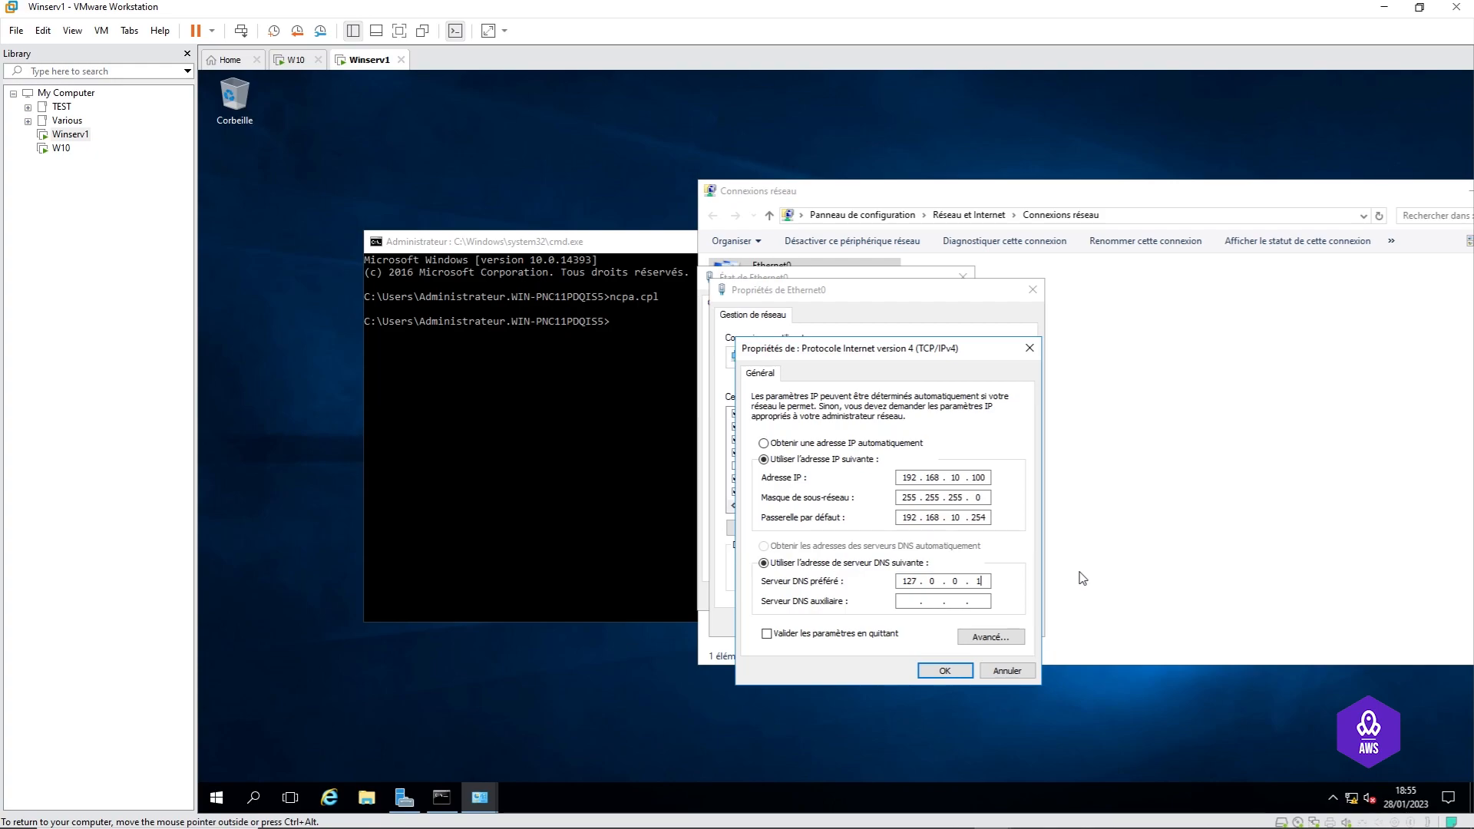
left_click(952, 671)
left_click(951, 622)
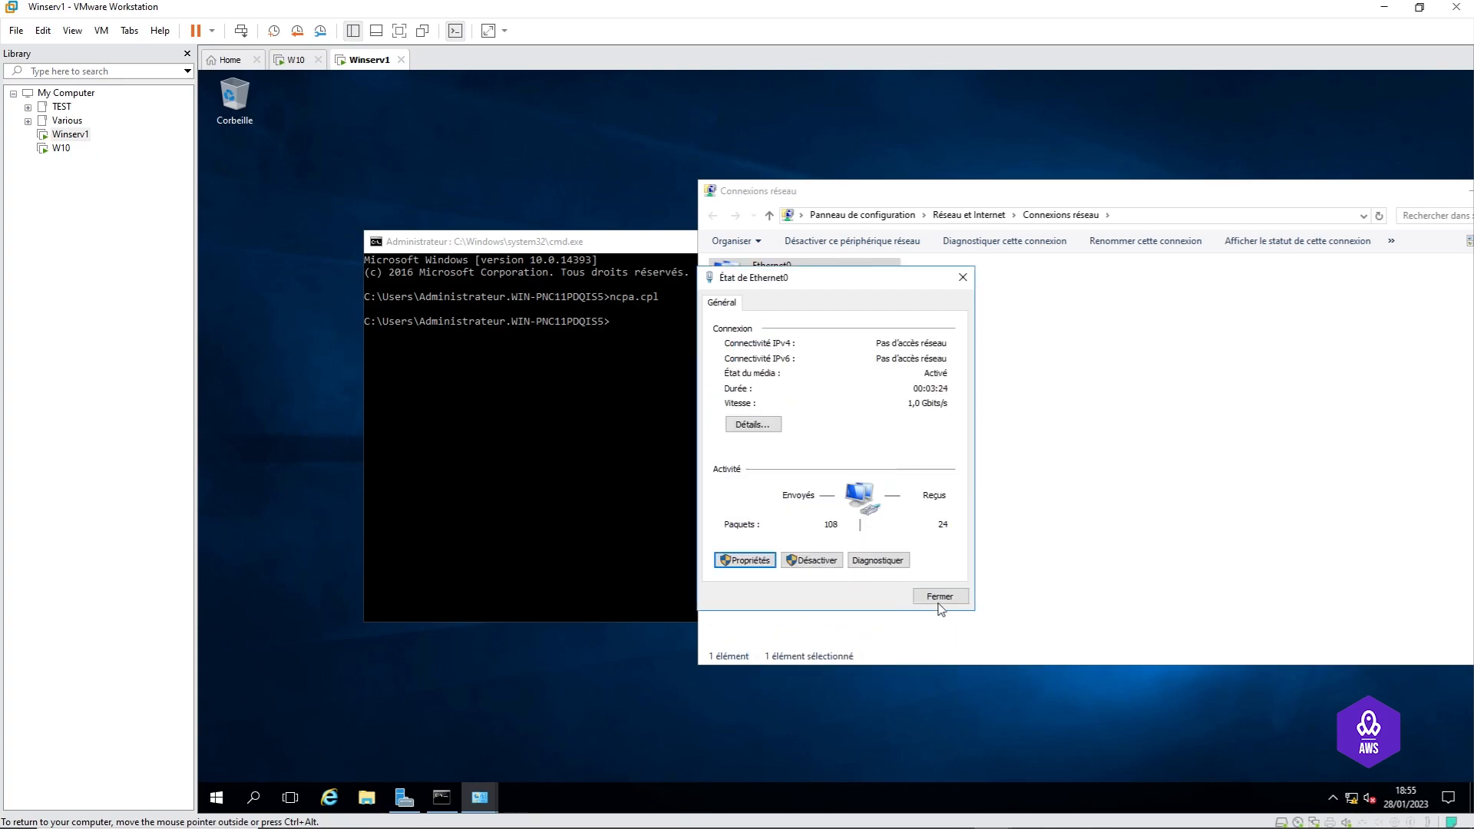
left_click(938, 598)
Step: Close Network Connections, verify 192.168.10.100 and gateway 192.168.10.254 with ipconfig, then close the prompt
left_click_drag(1120, 199, 758, 198)
left_click(1180, 190)
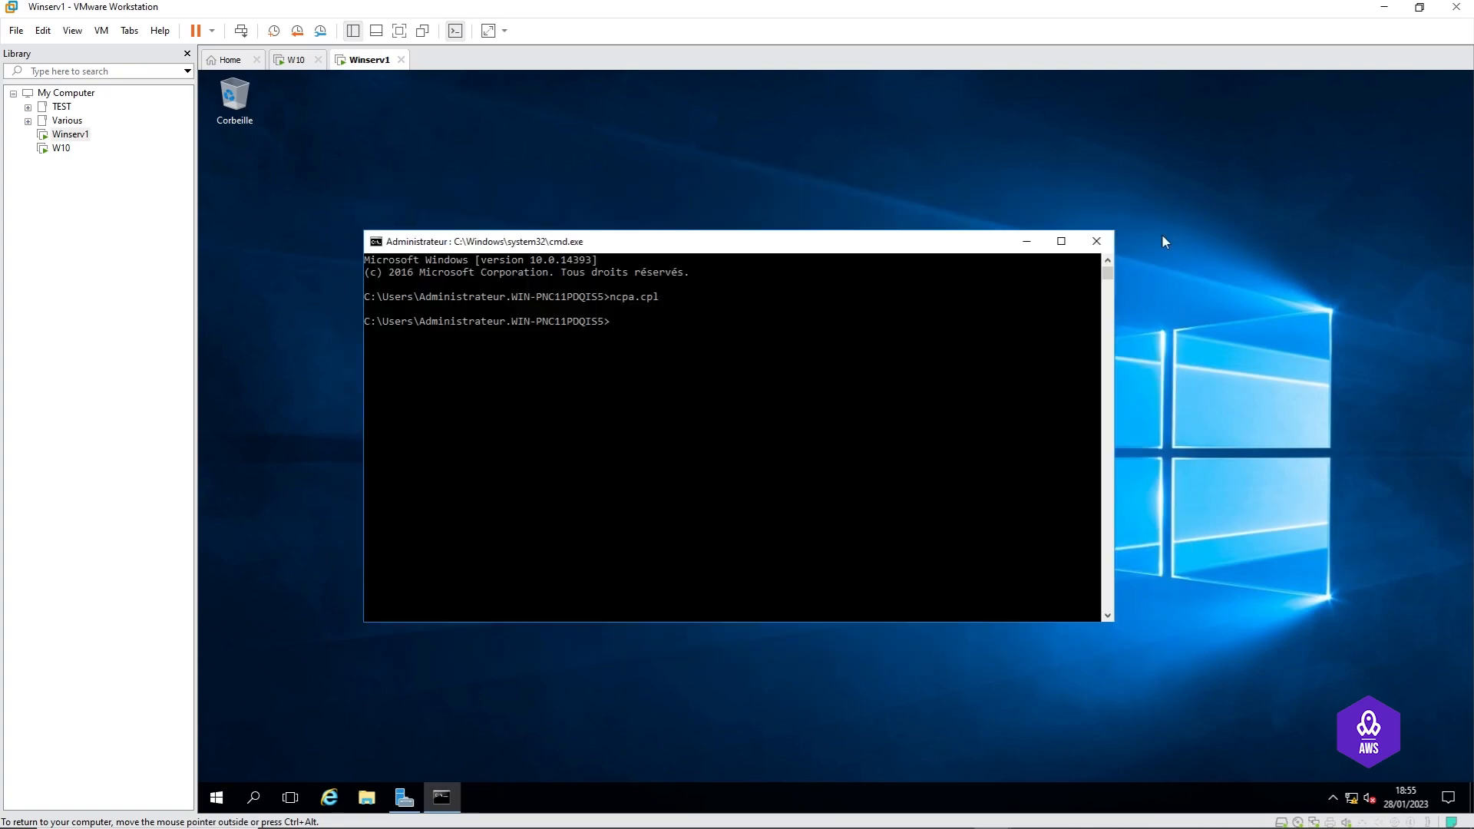
left_click(703, 408)
type("ipcondig")
key("Return")
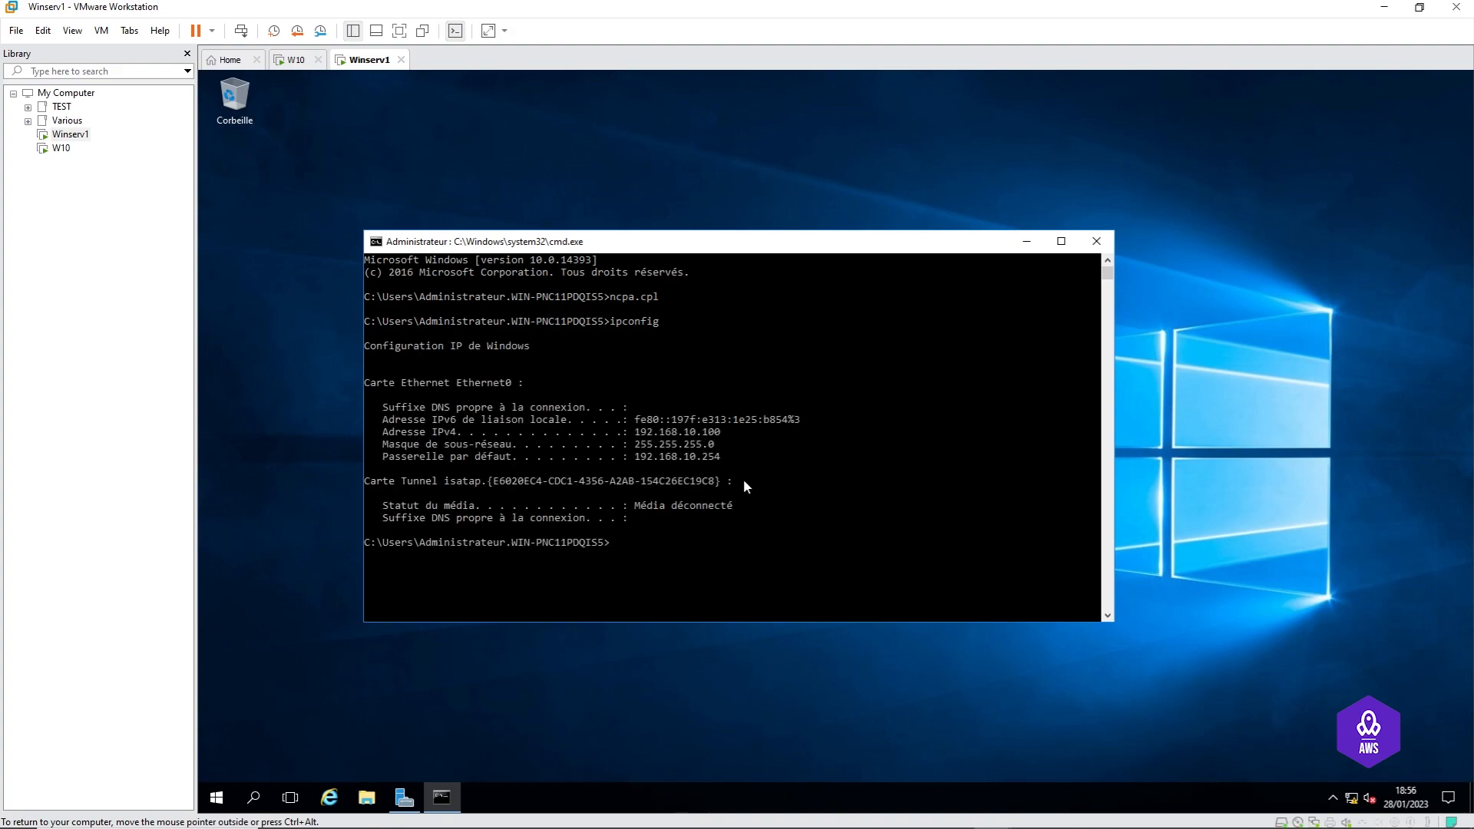
left_click_drag(734, 435, 617, 434)
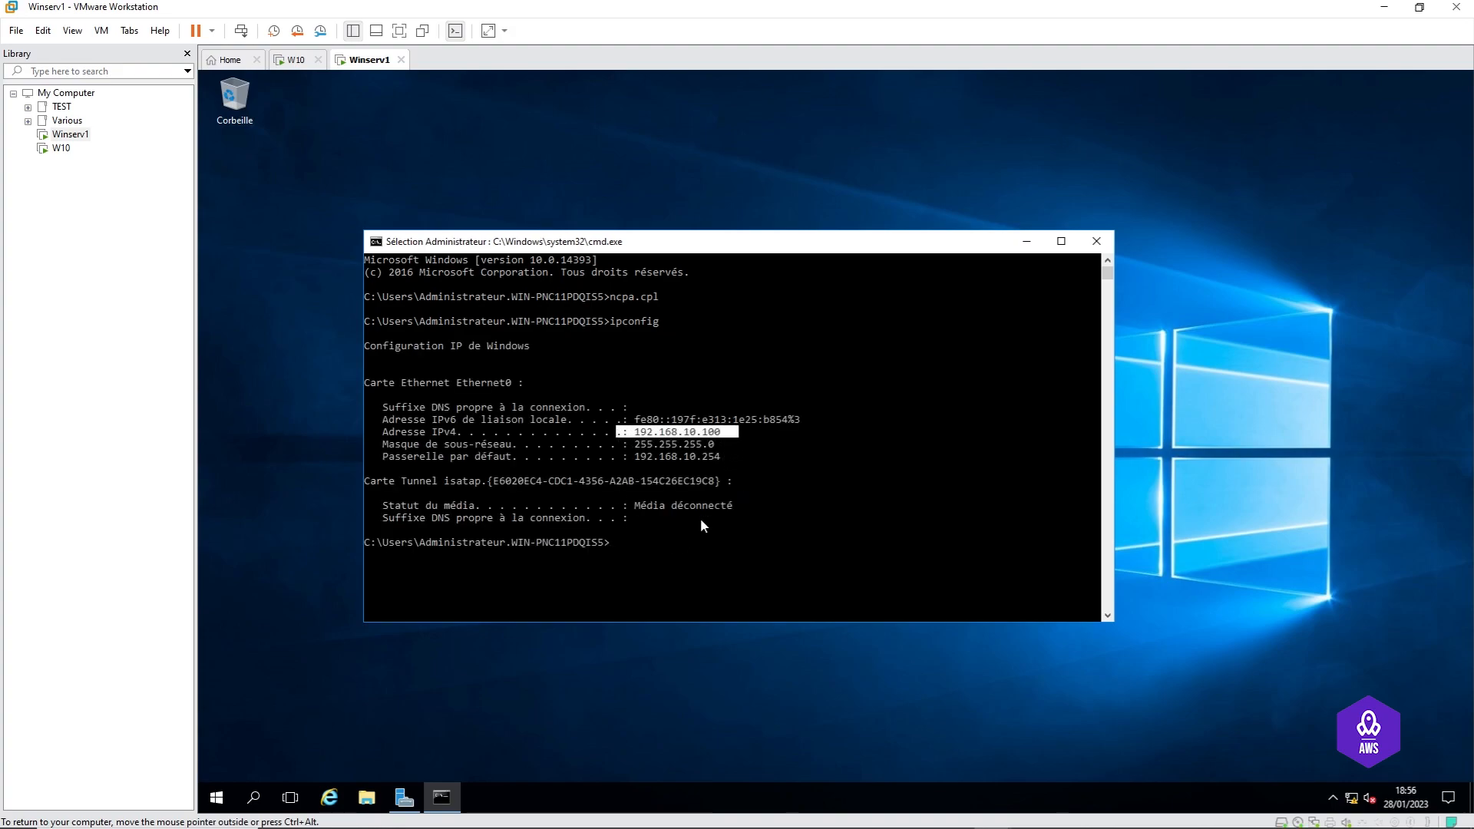
left_click_drag(724, 456, 623, 456)
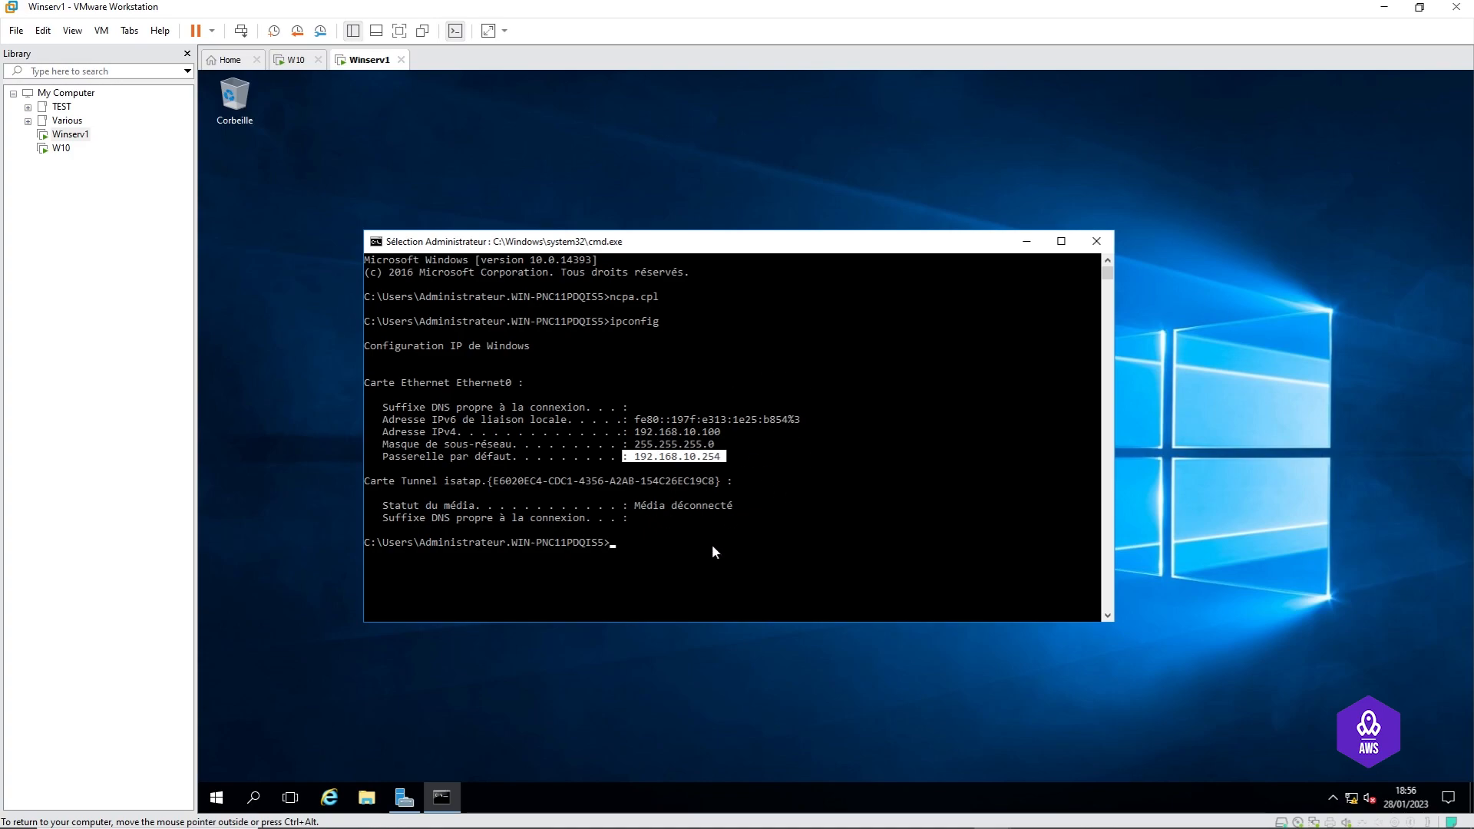
left_click_drag(812, 422, 630, 421)
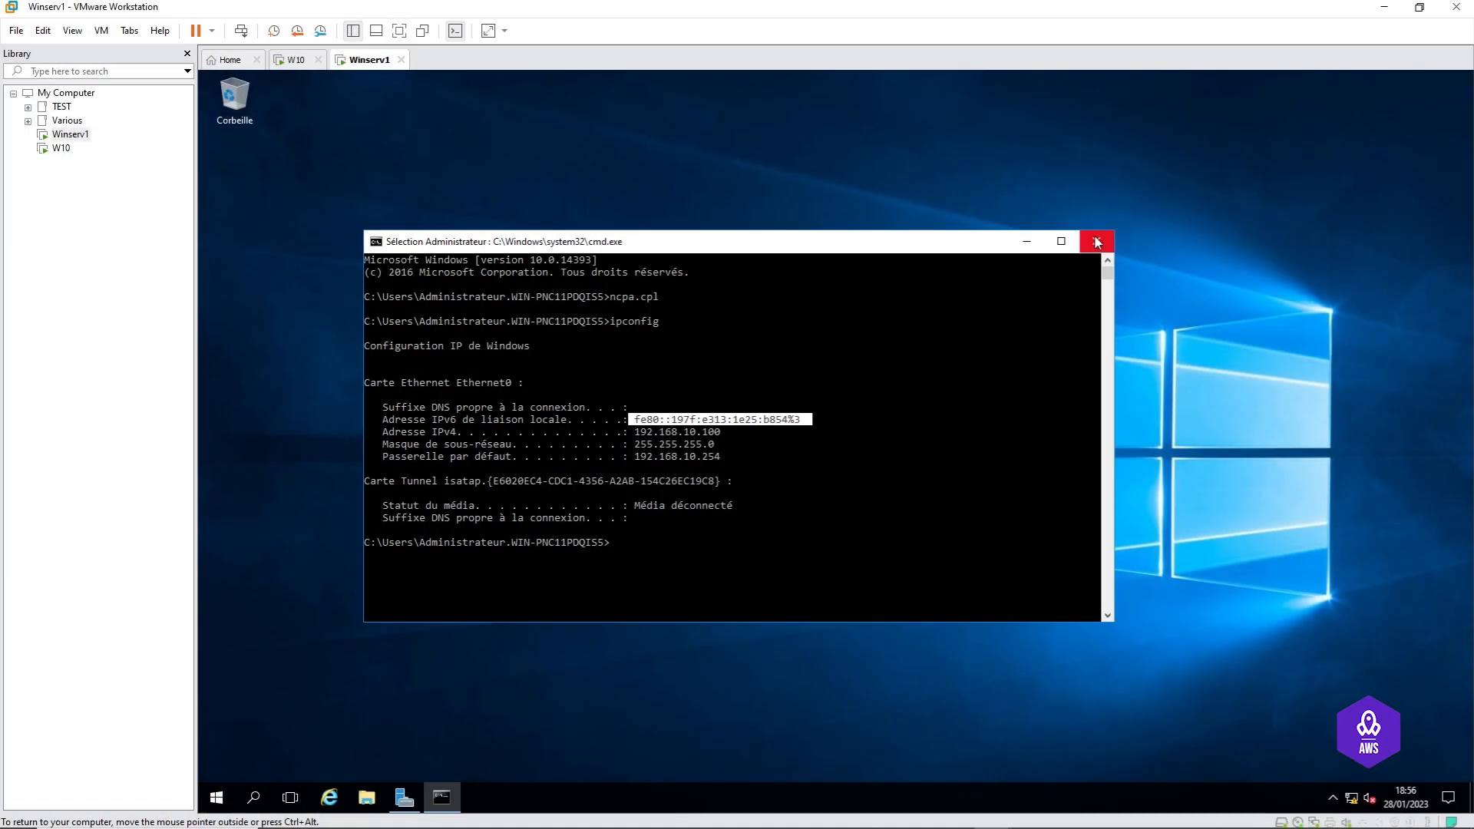
left_click(1096, 235)
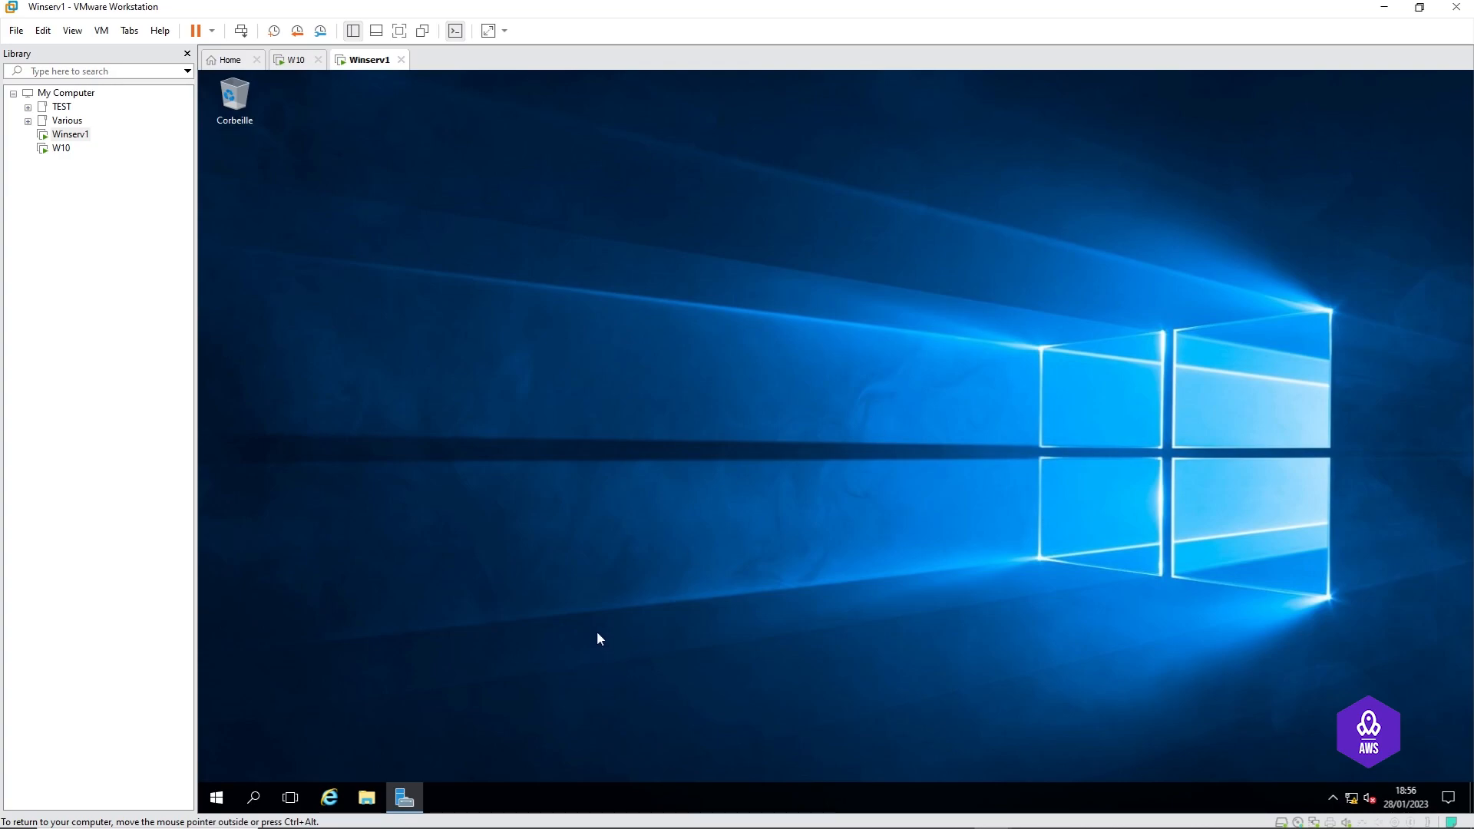
Step: Restore and refresh Server Manager, then launch Add Roles and Features from the Manage menu
left_click(404, 798)
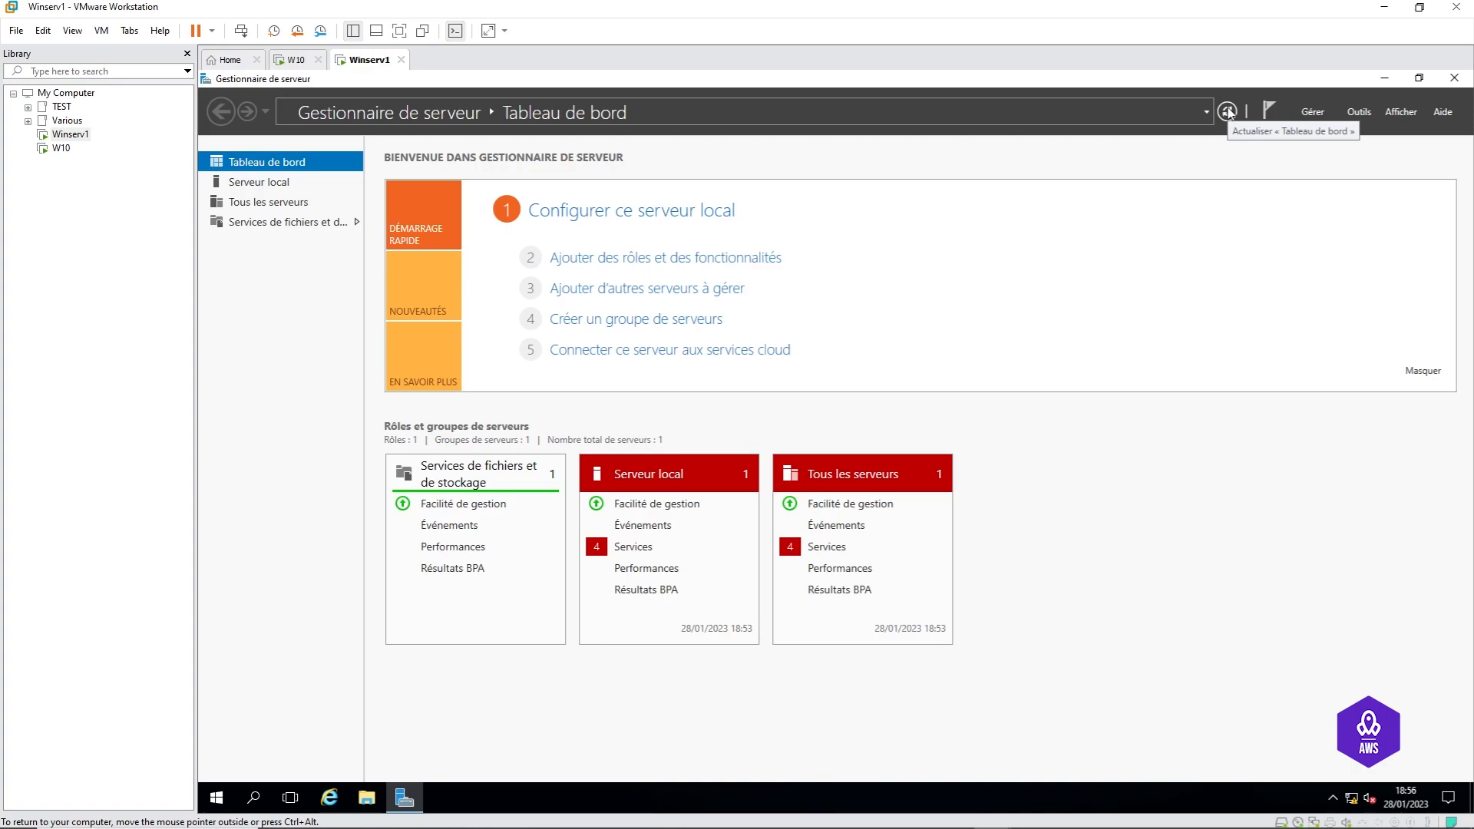
left_click(1226, 112)
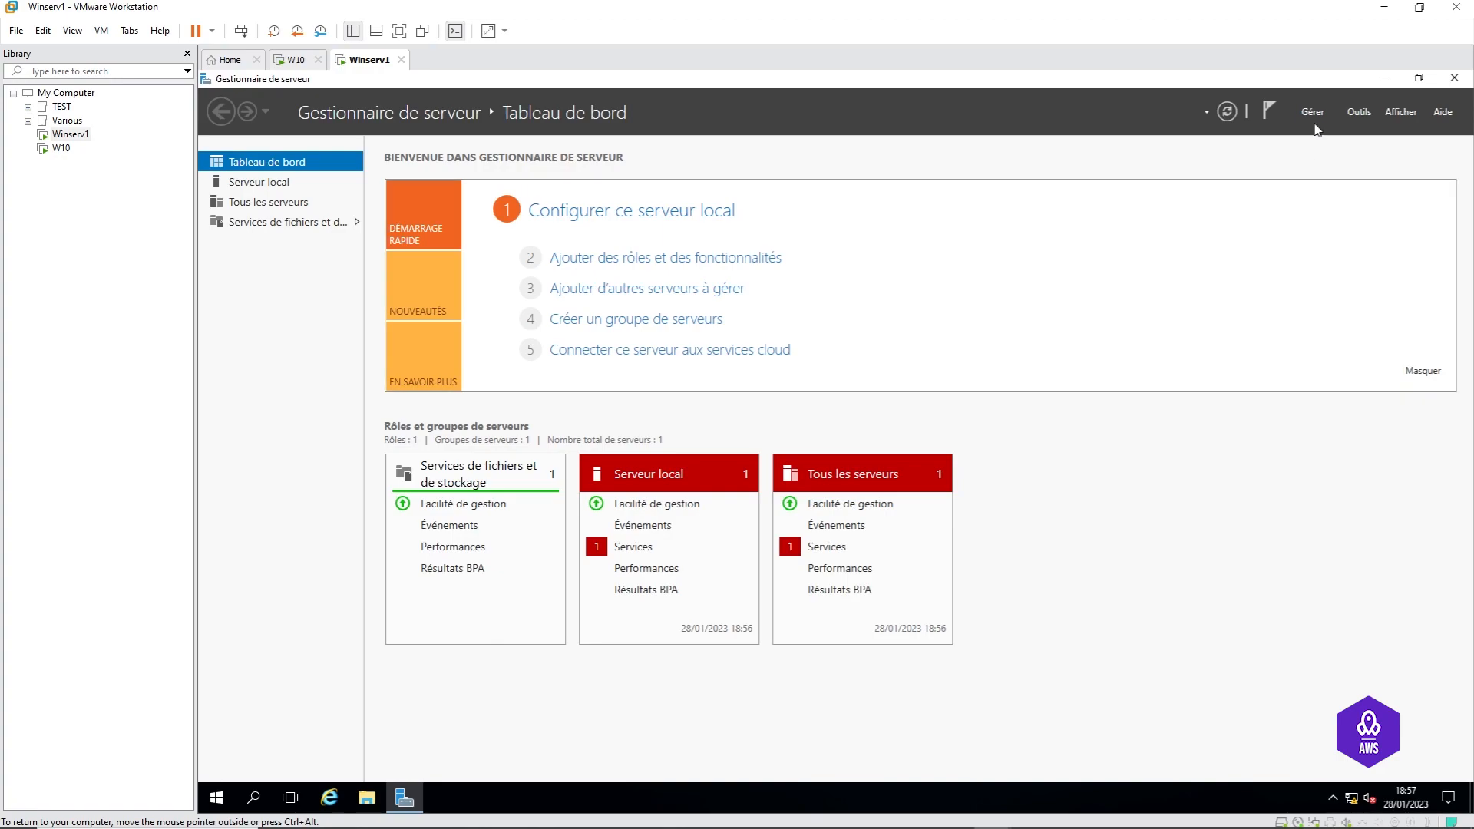
left_click(1313, 113)
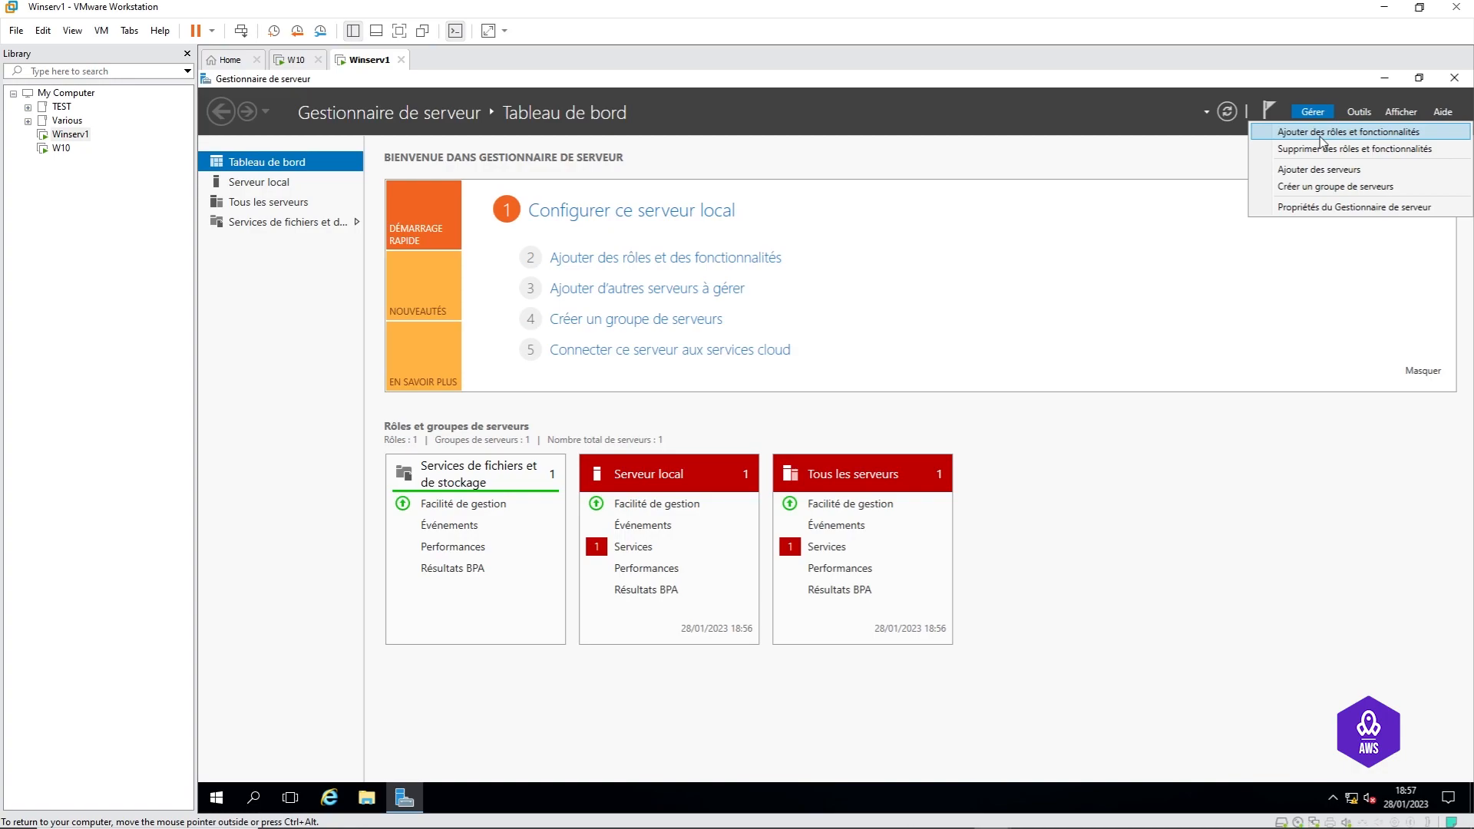
left_click(1321, 133)
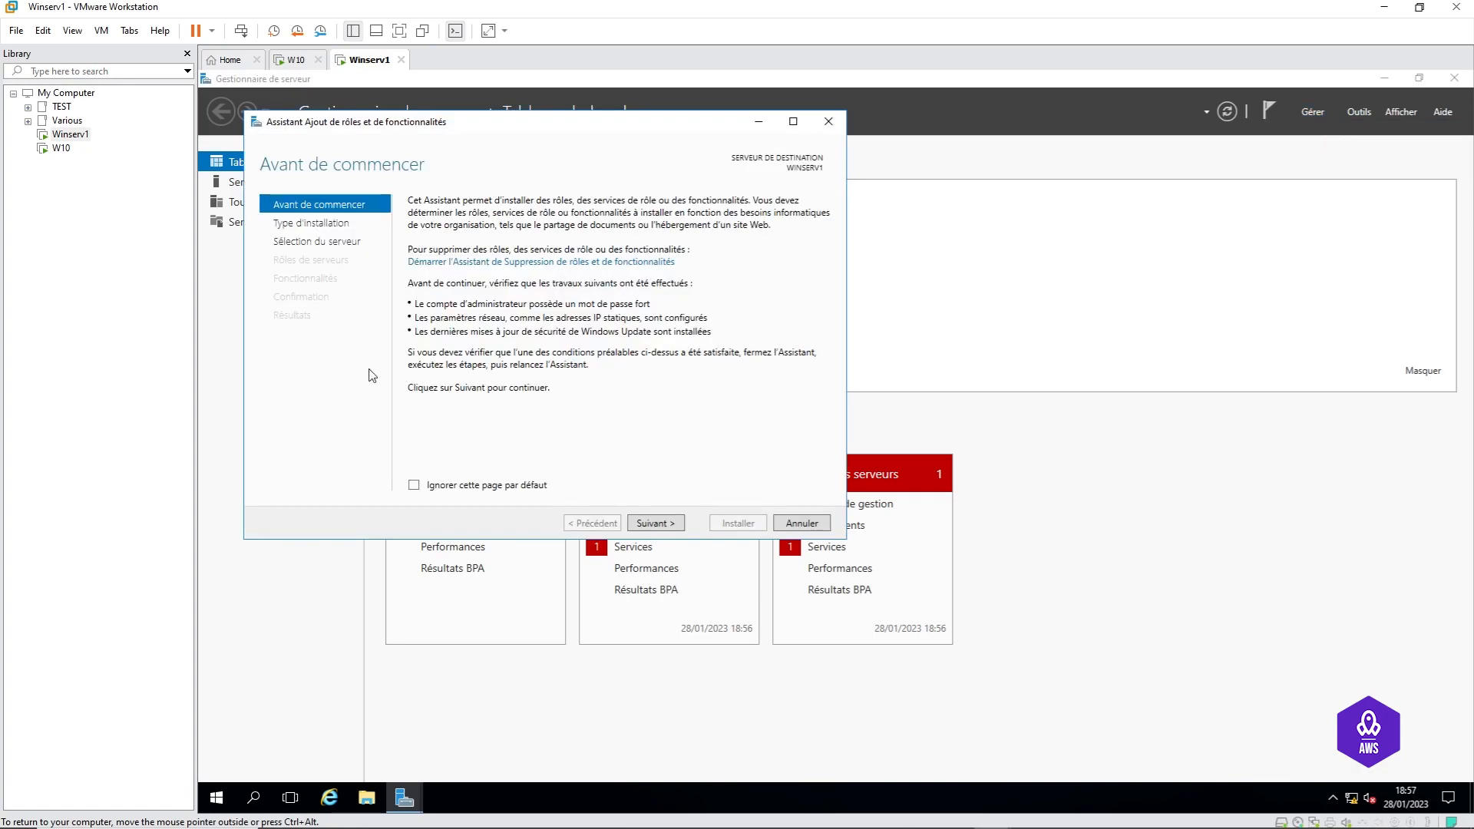
Step: Skip the introduction page by default, advance to Server Roles for WINSERV1, and tick AD DS
left_click(413, 485)
left_click(662, 524)
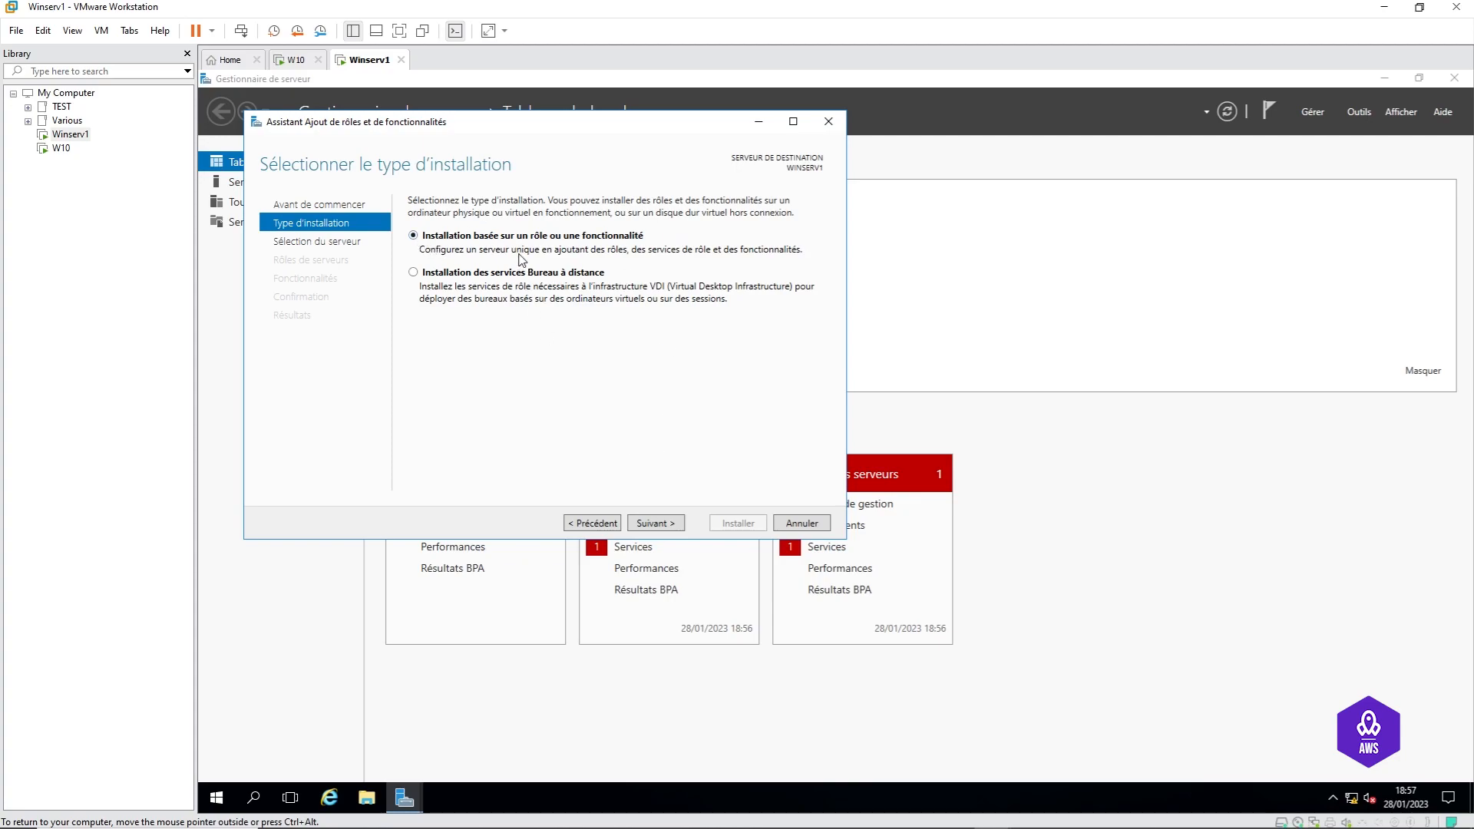
left_click(667, 526)
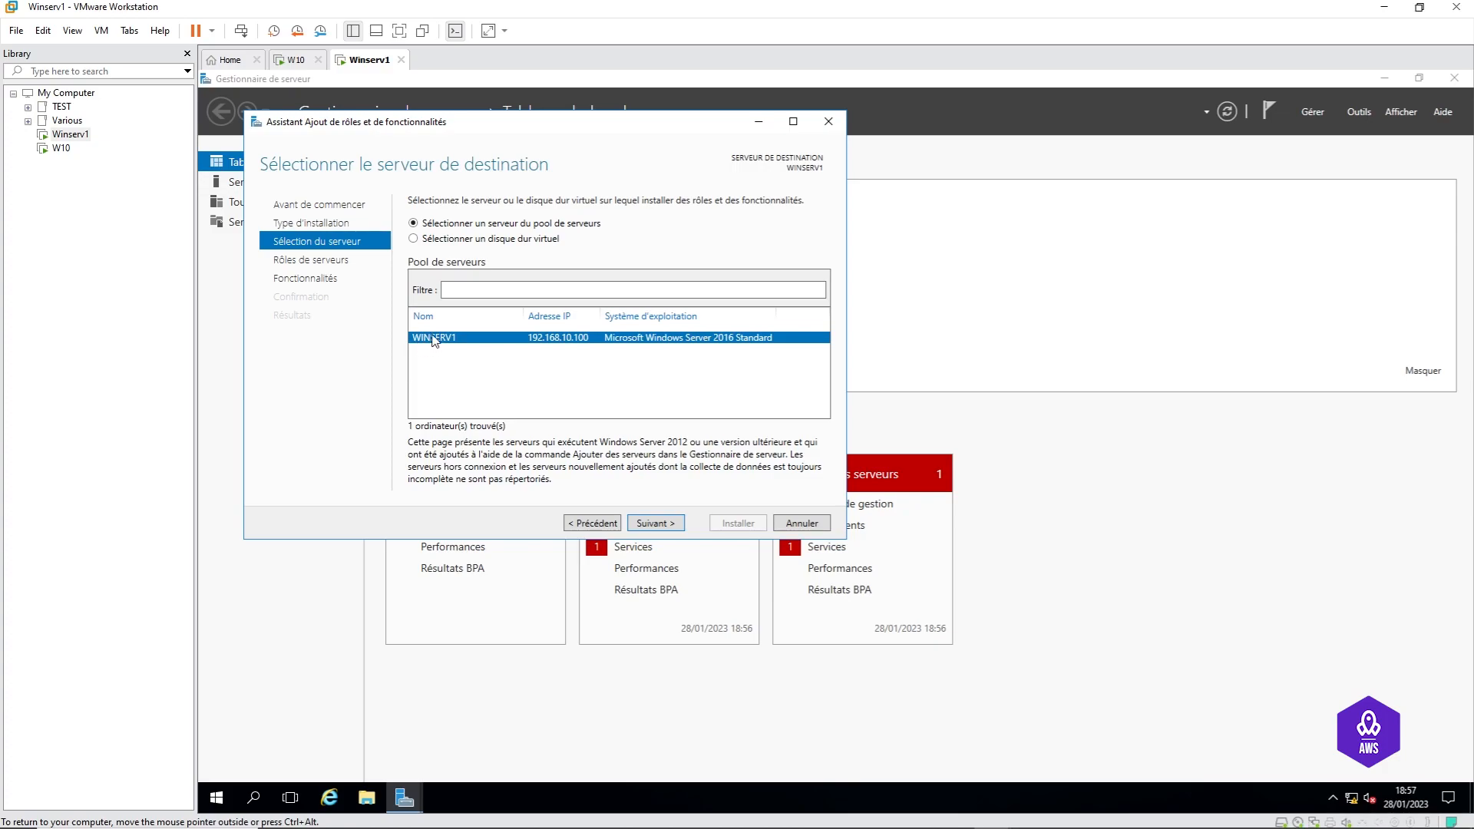
left_click(656, 524)
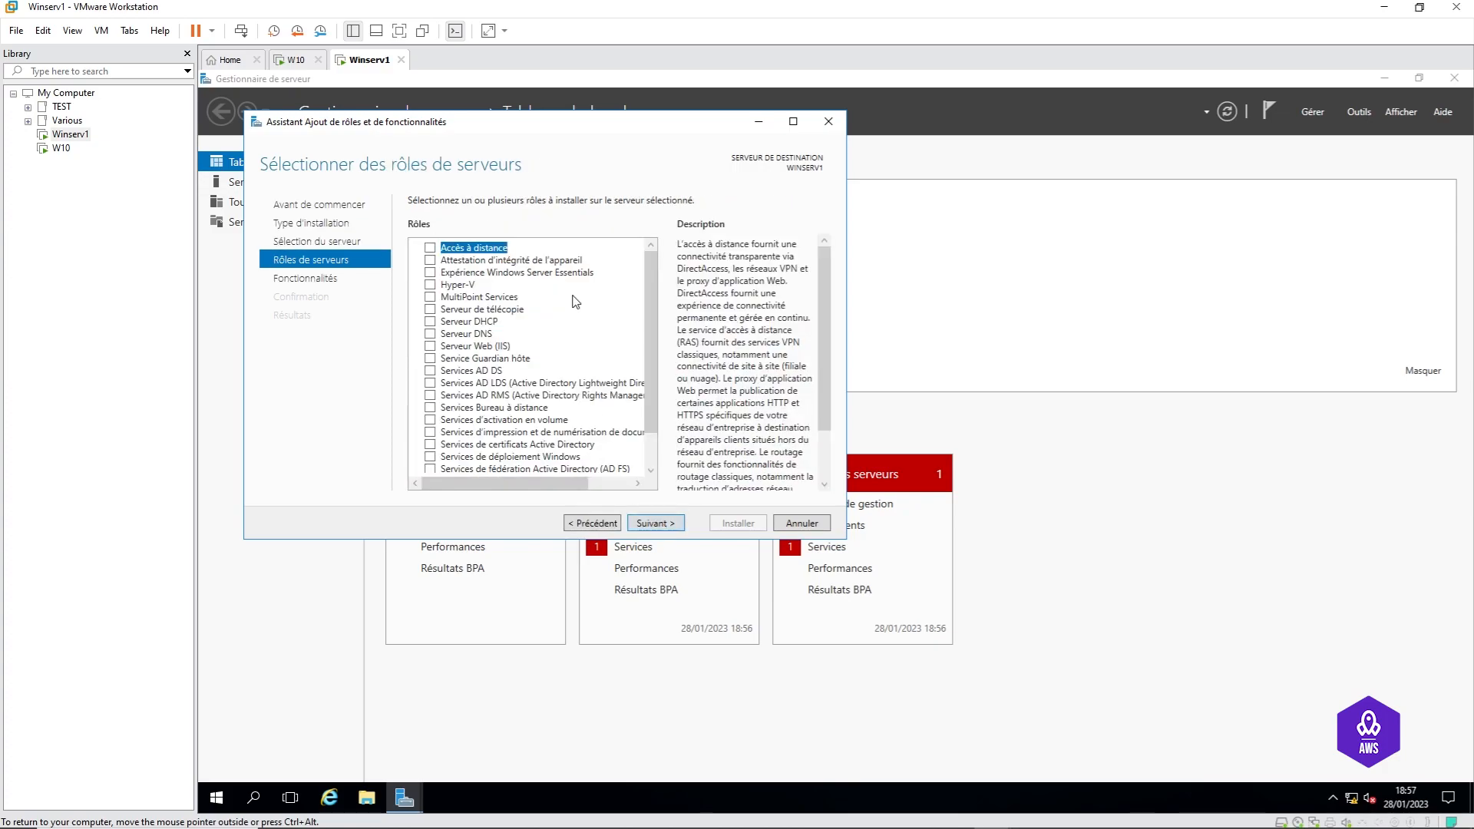
left_click(430, 371)
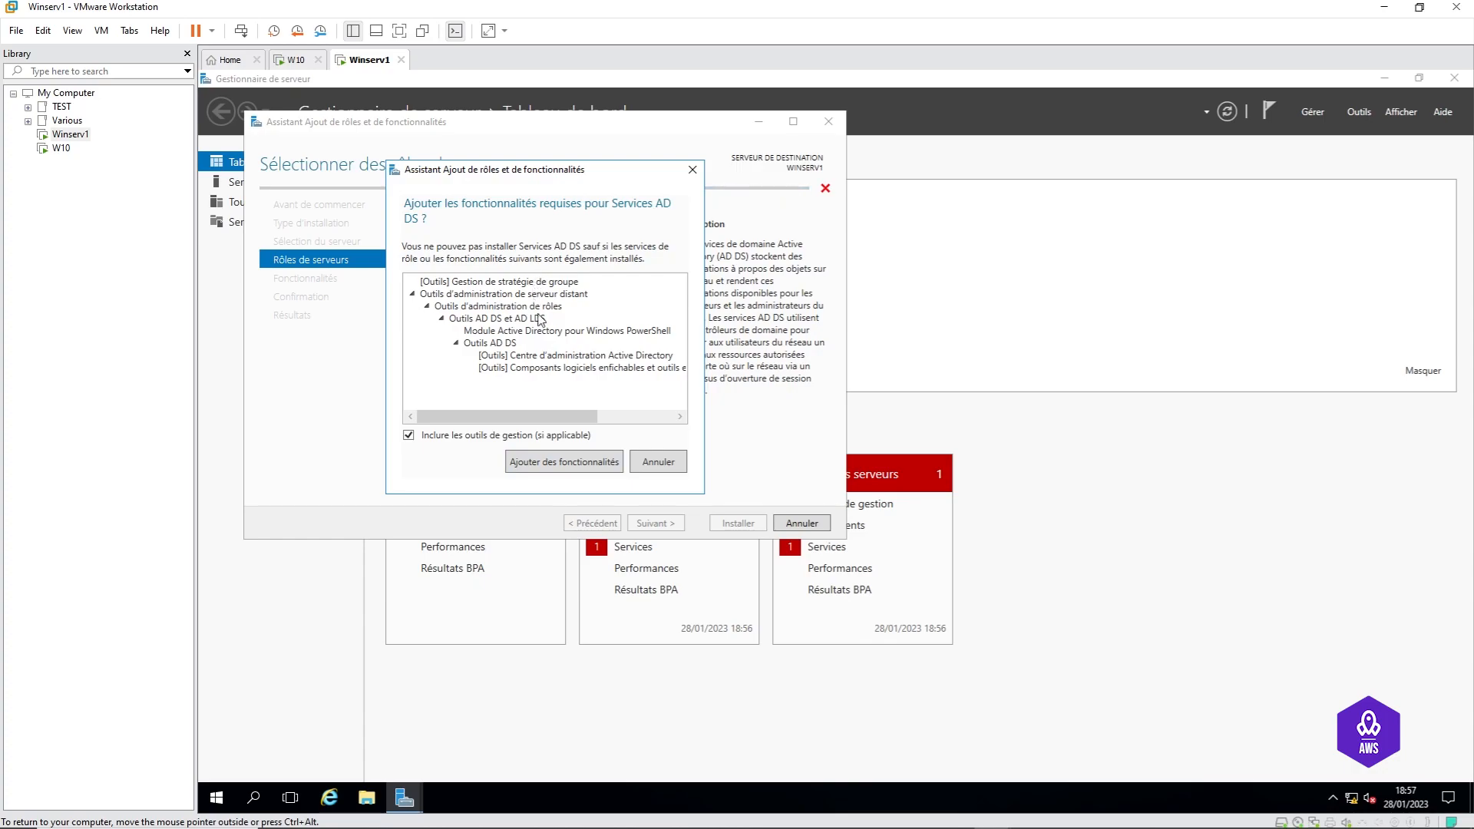
Step: Accept the required AD DS management features, install the AD DS role, and close the finished wizard
left_click(574, 463)
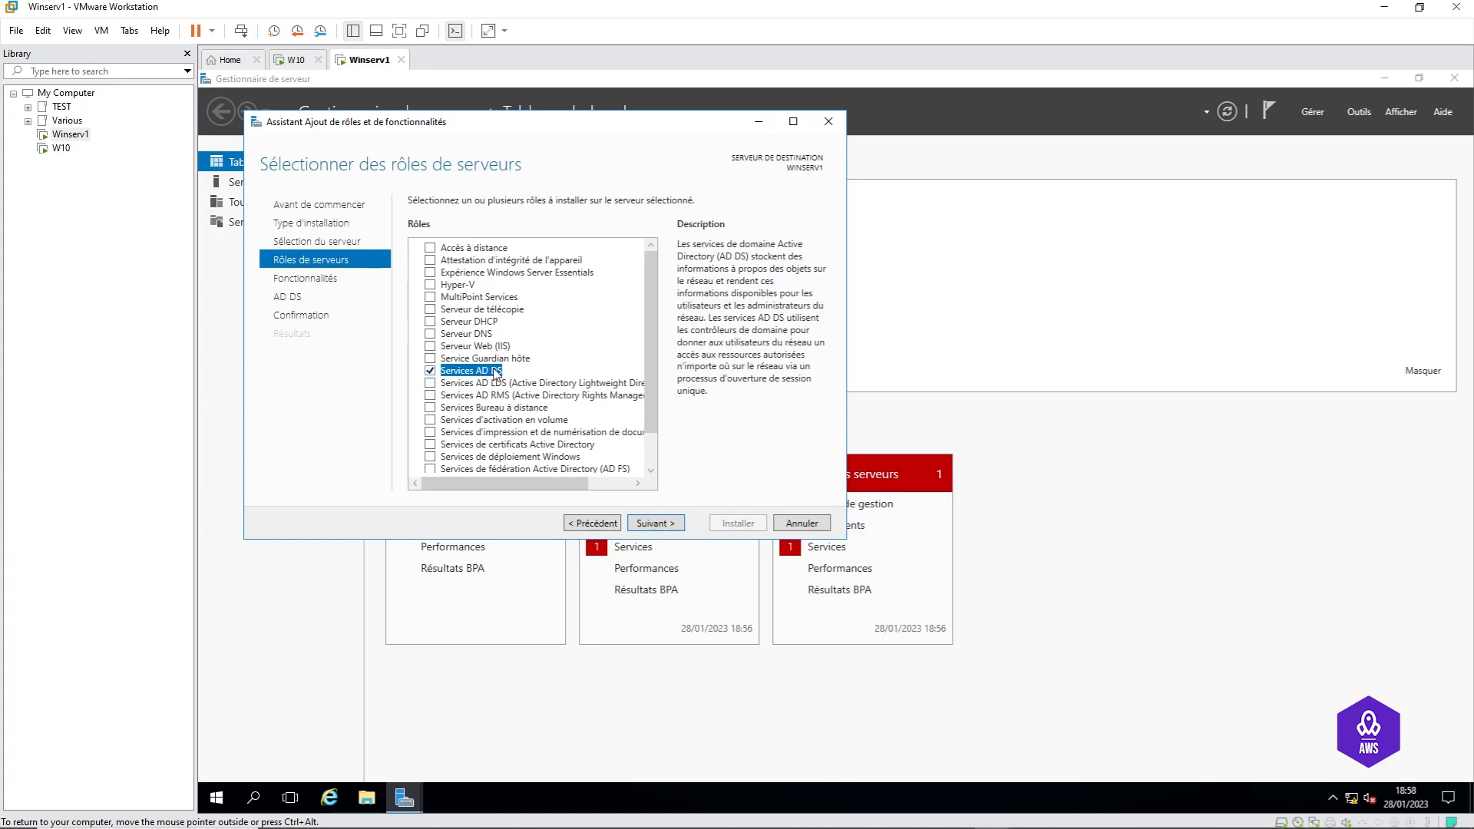
left_click(646, 525)
left_click(647, 525)
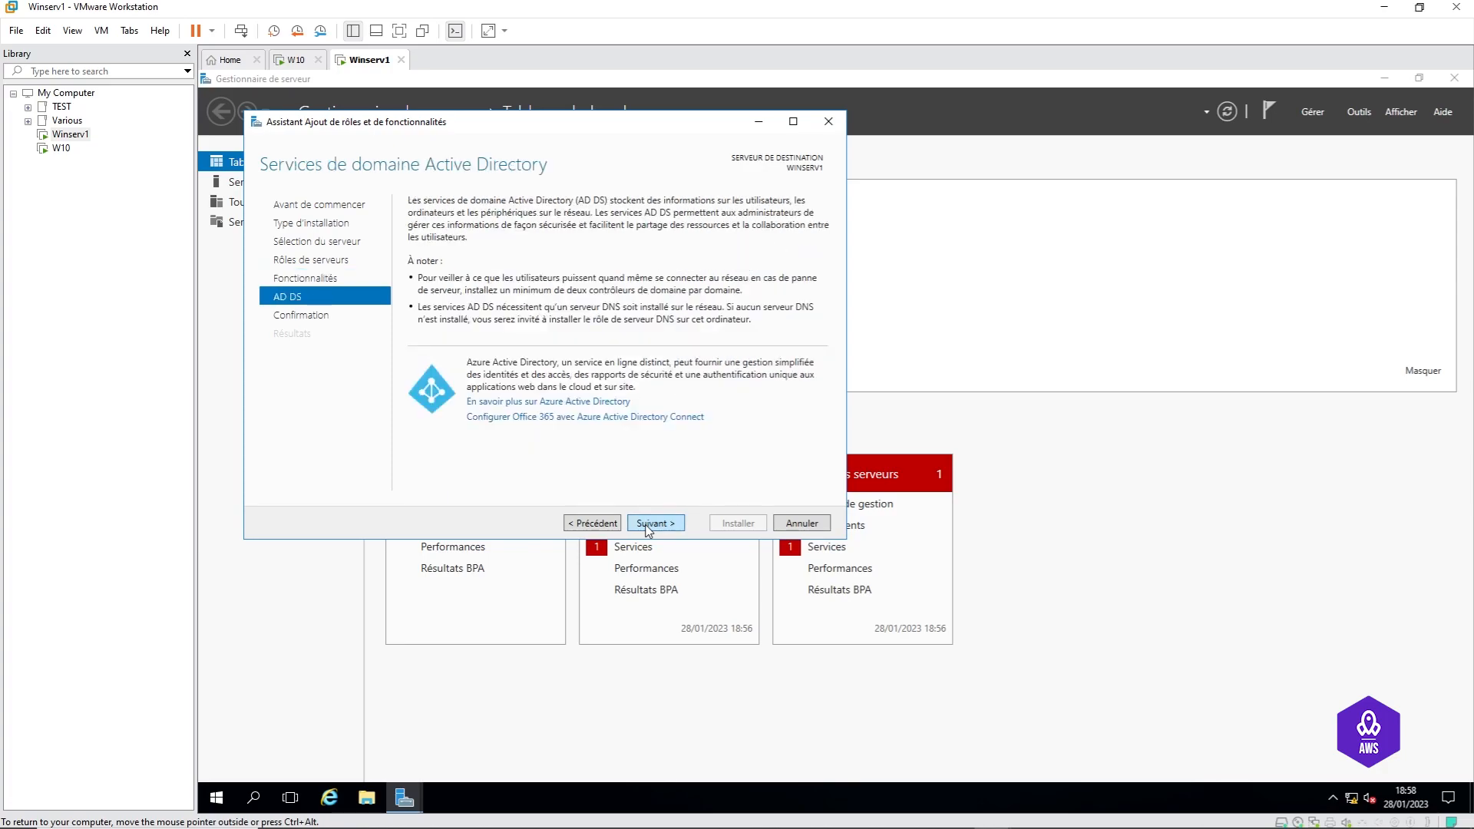
left_click(647, 526)
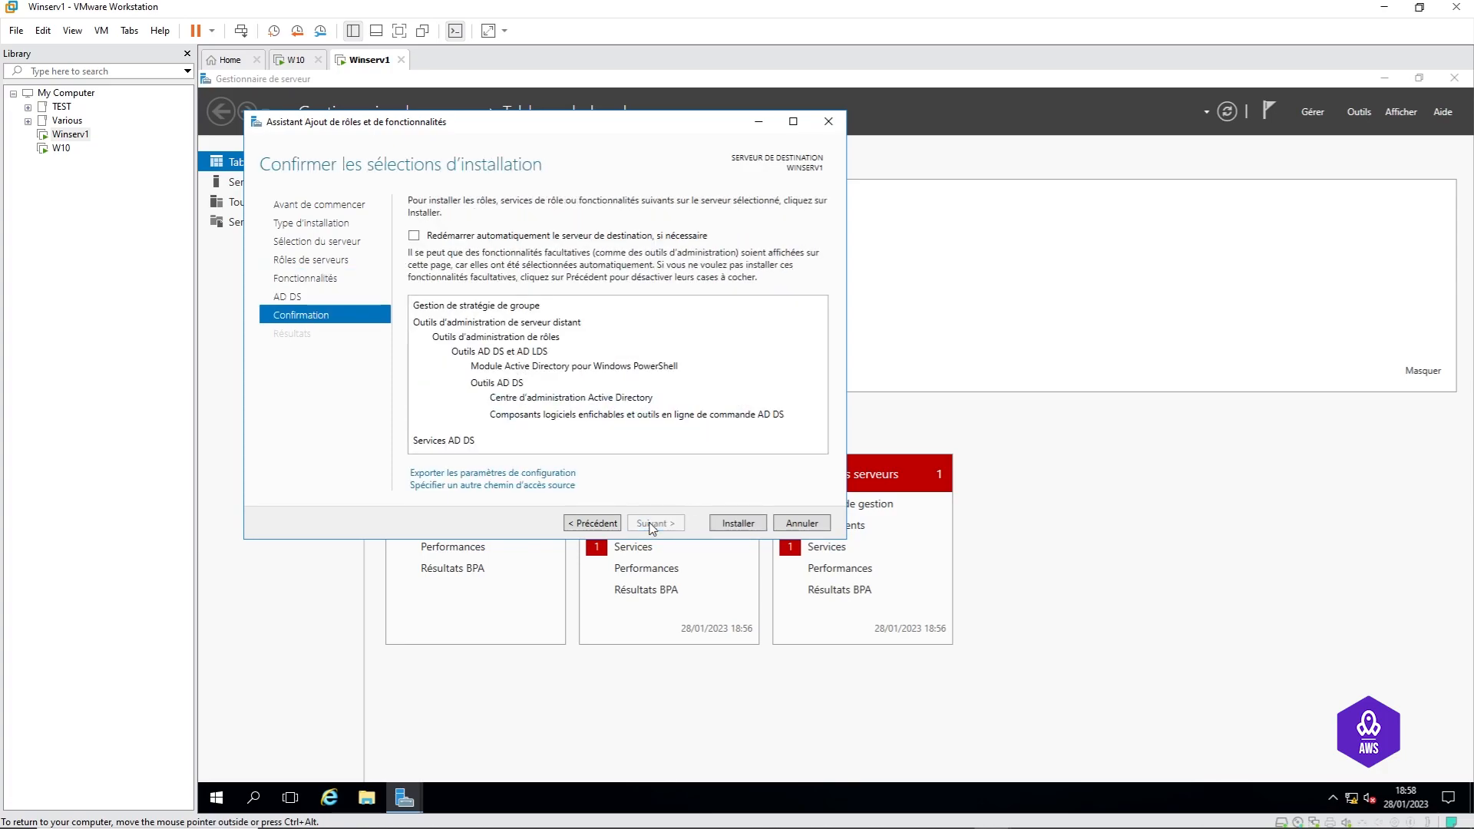
left_click(739, 524)
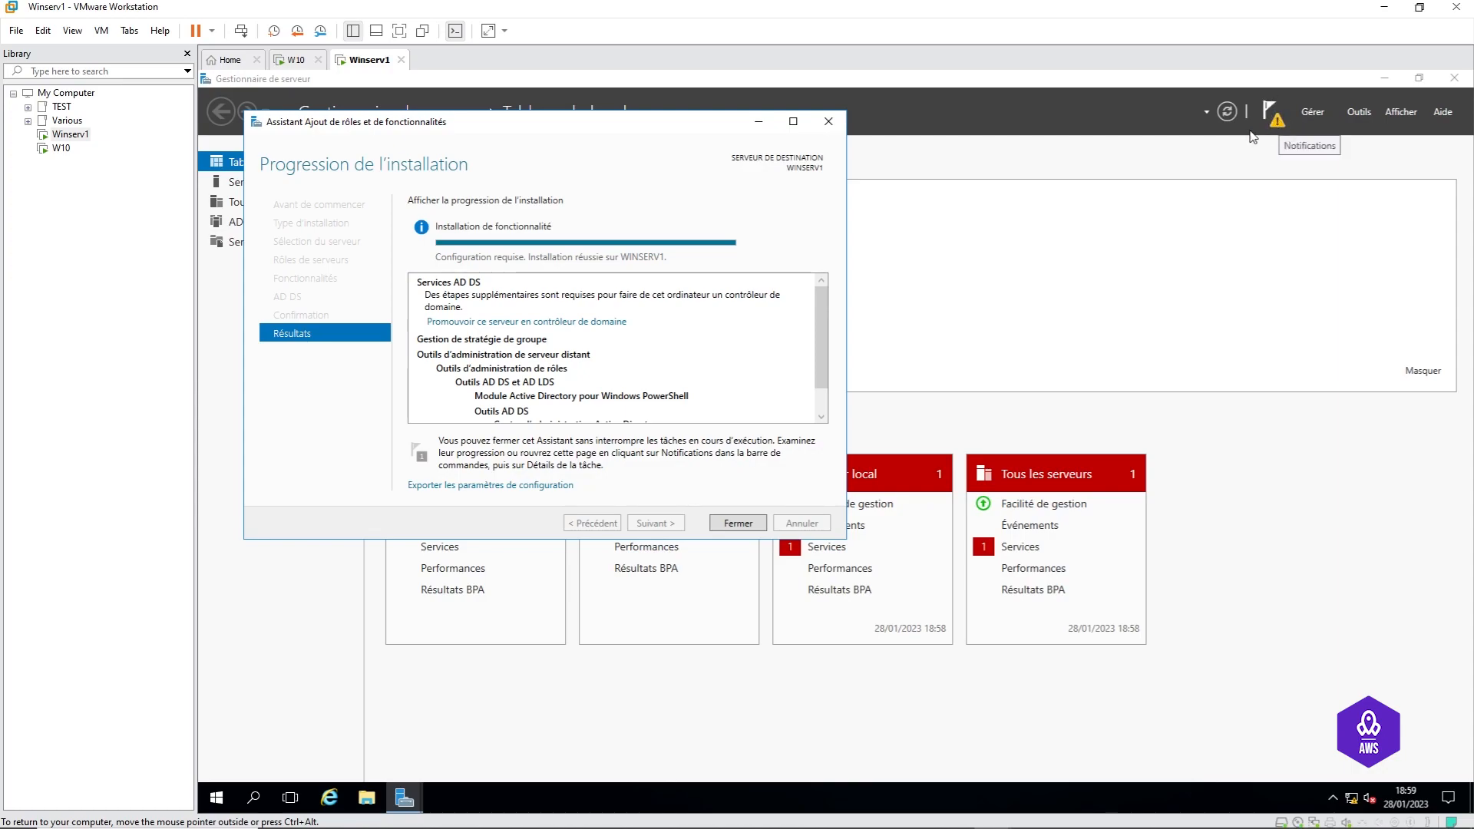
left_click(737, 523)
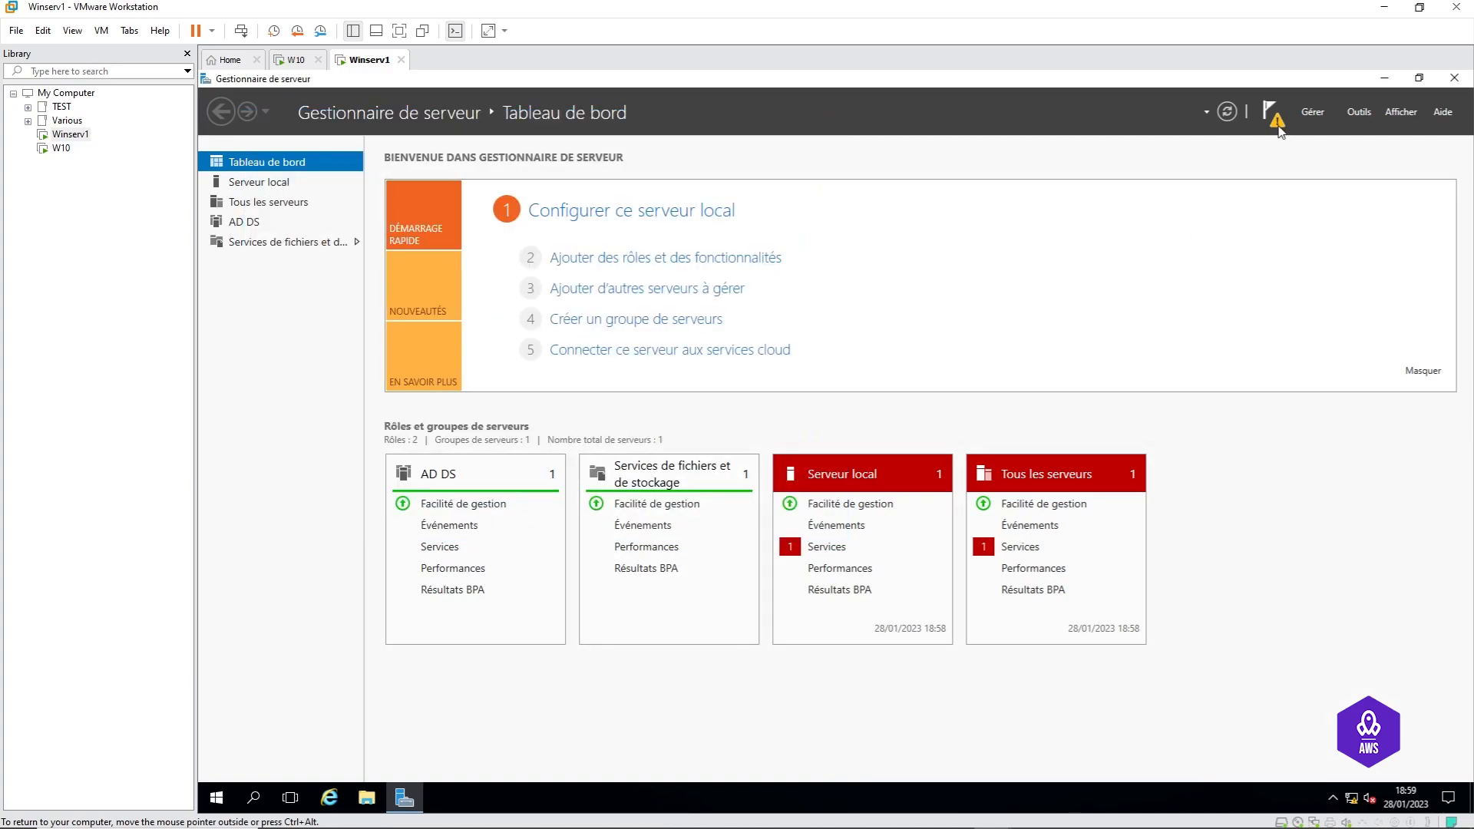
Step: From the notifications flag, launch 'Promouvoir ce serveur en contrôleur de domaine' for WINSERV1
left_click(1271, 113)
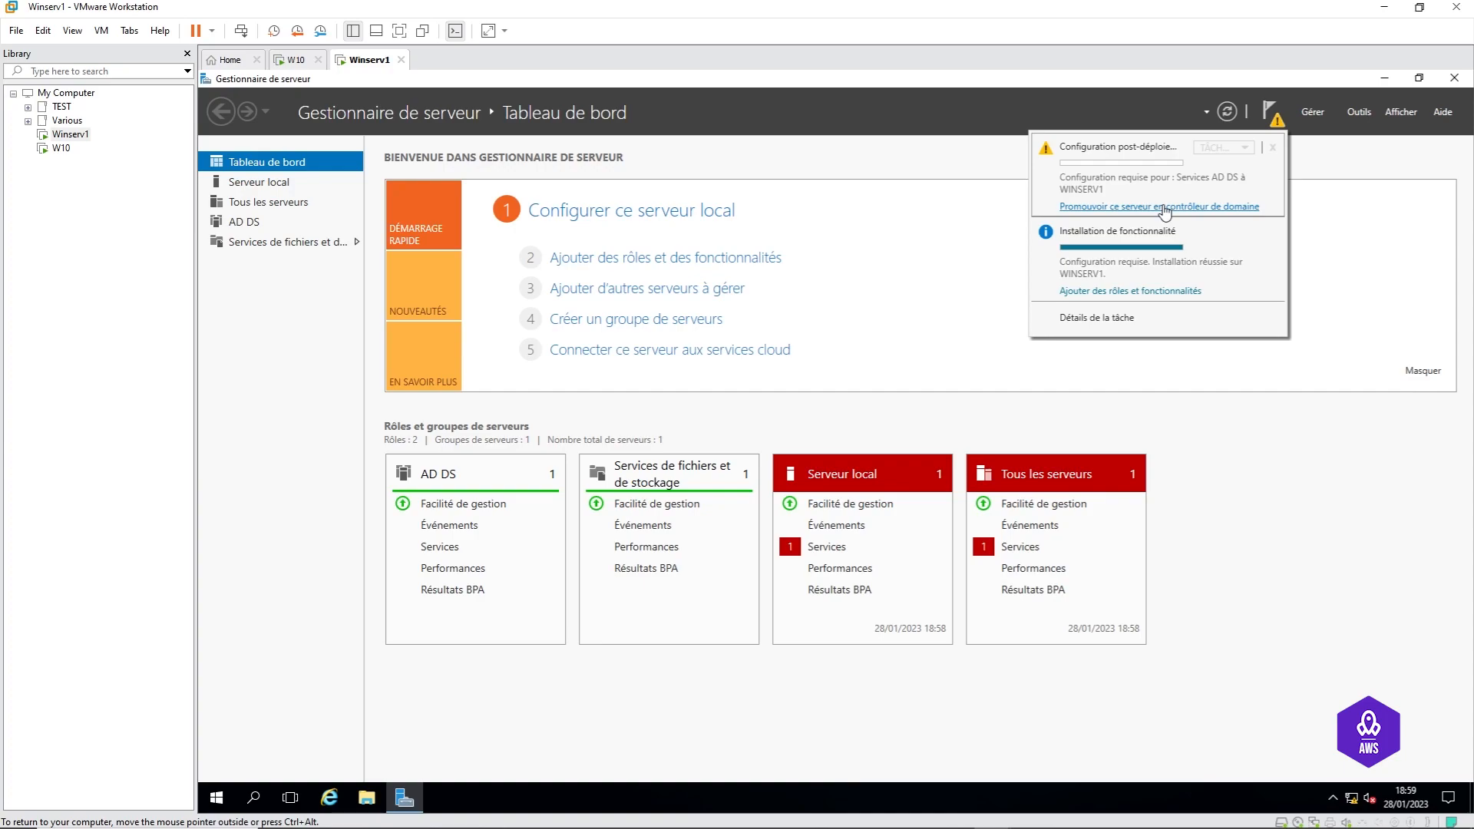
left_click(1161, 207)
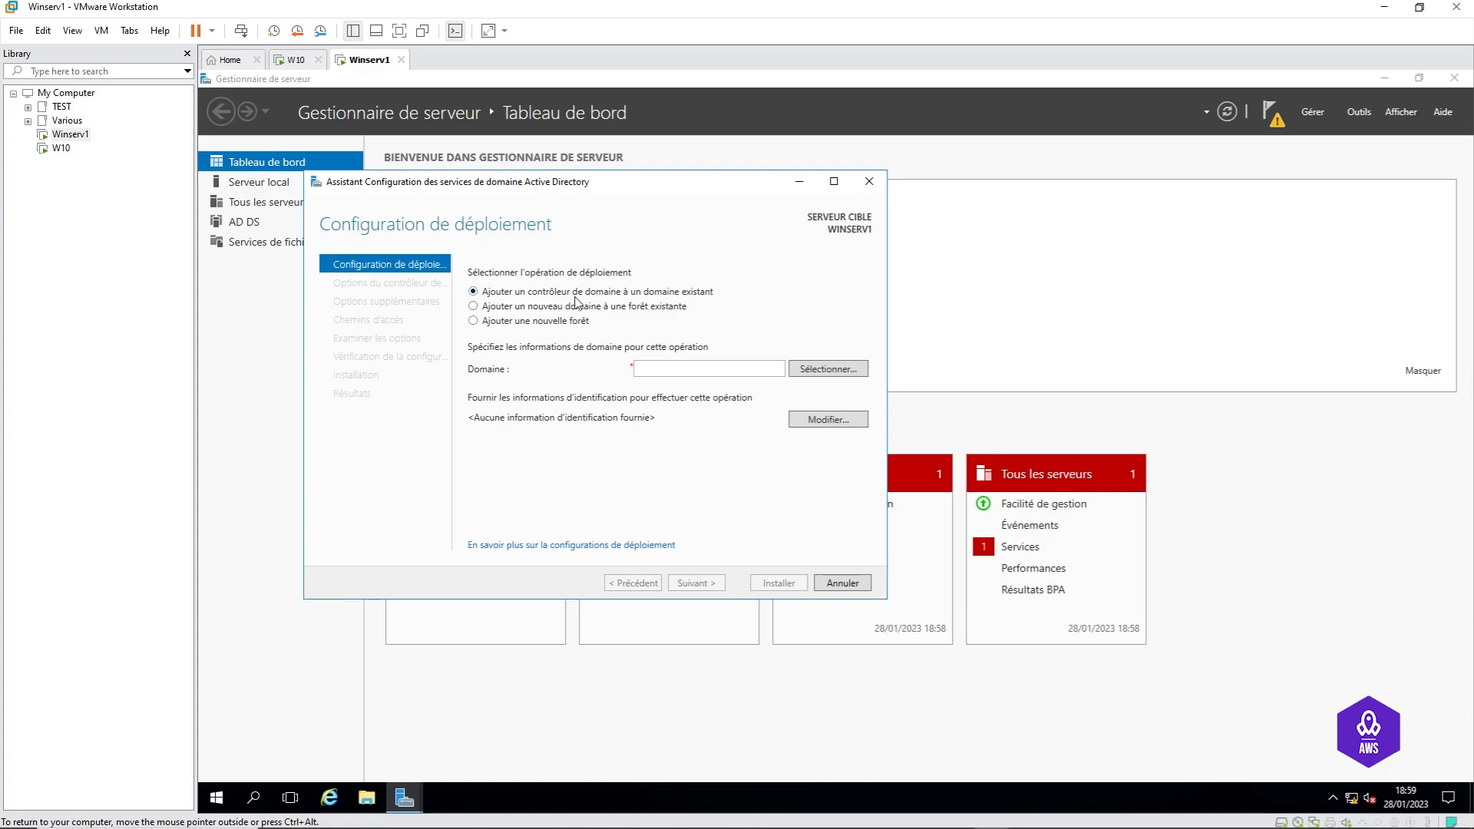
left_click(507, 308)
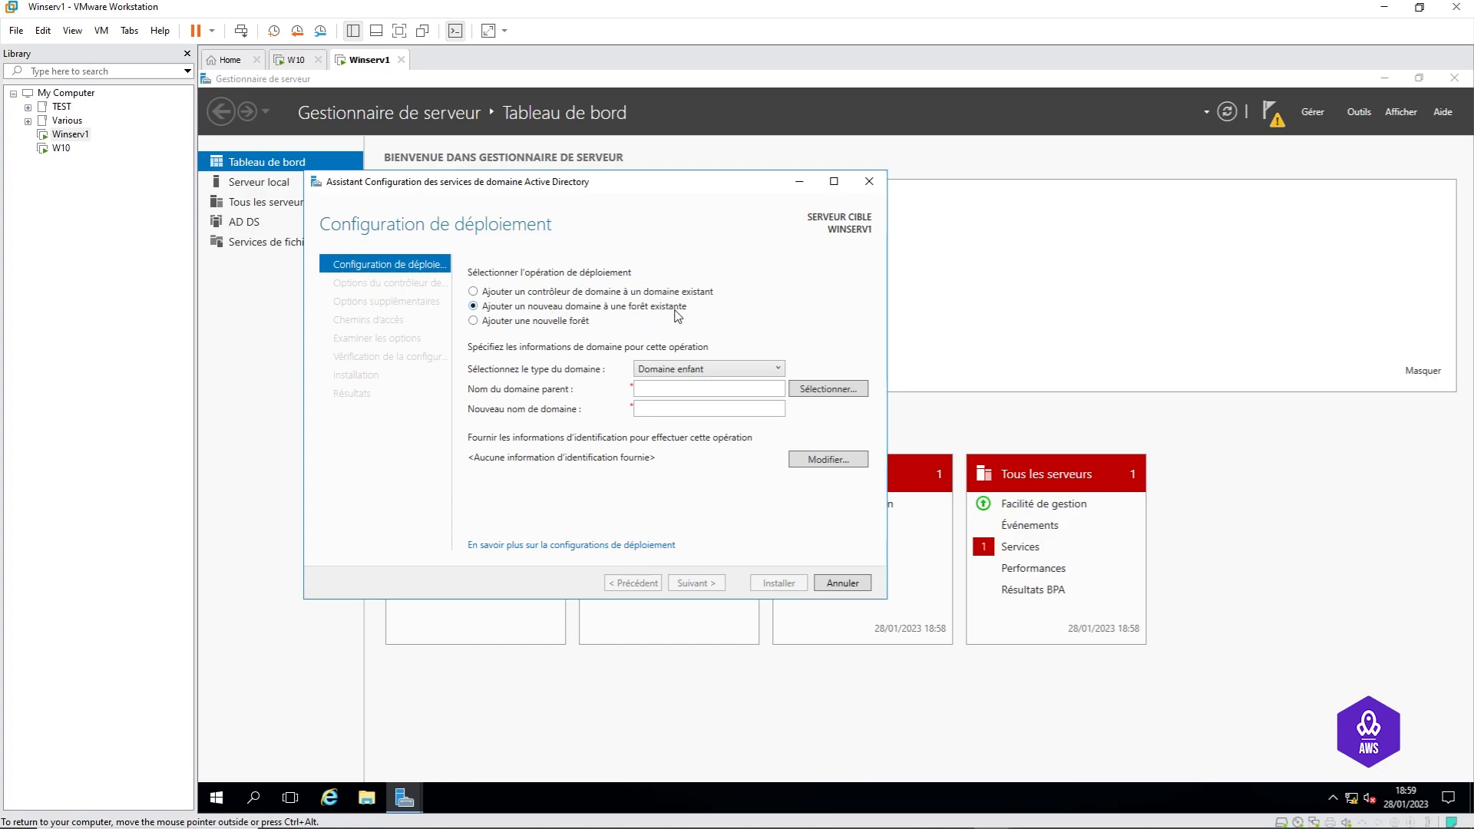
Step: Choose 'Ajouter une nouvelle forêt' with root domain name cybertop.local and continue
left_click(516, 321)
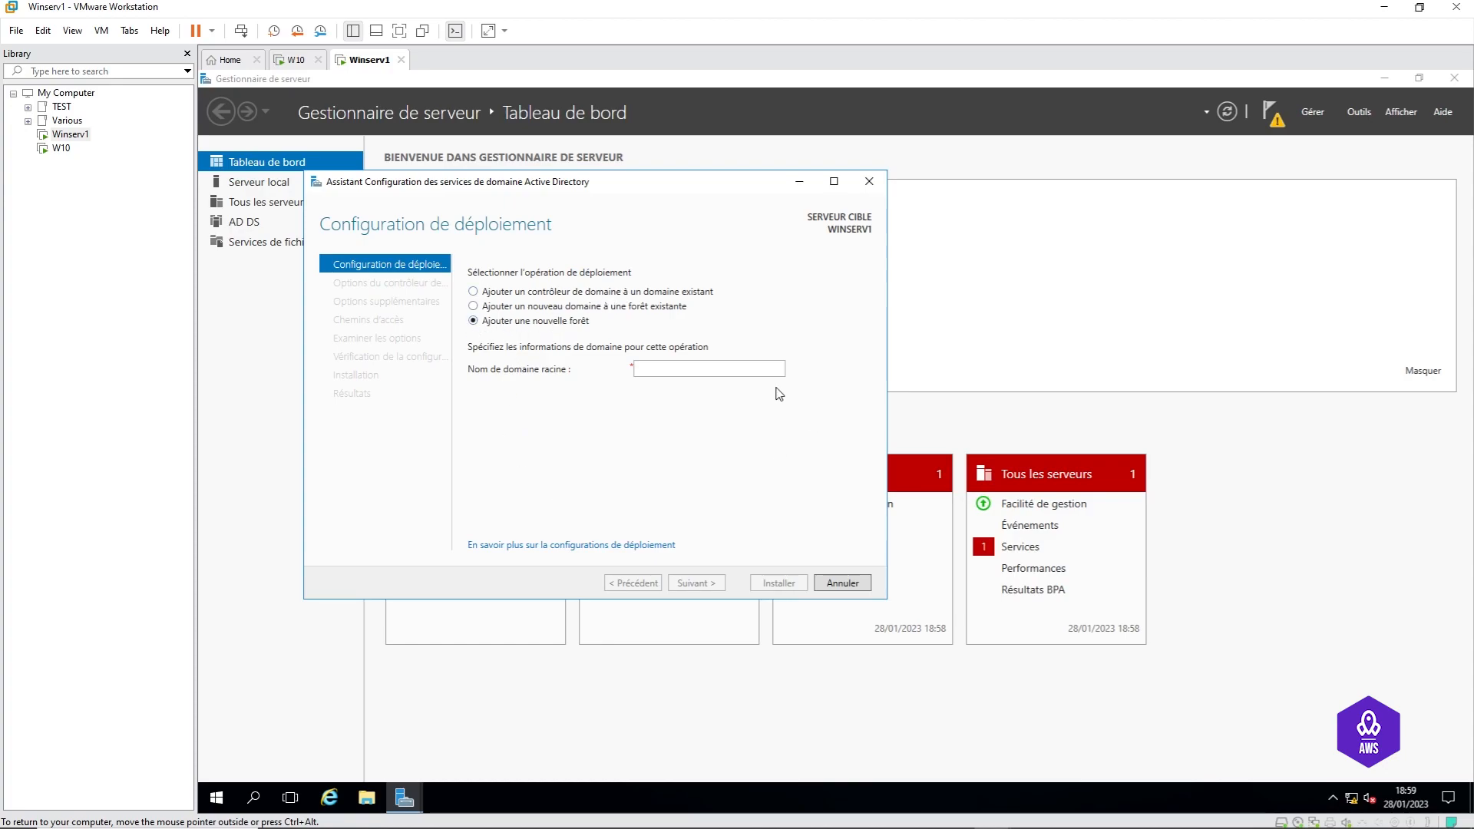
left_click(731, 369)
type("cybert")
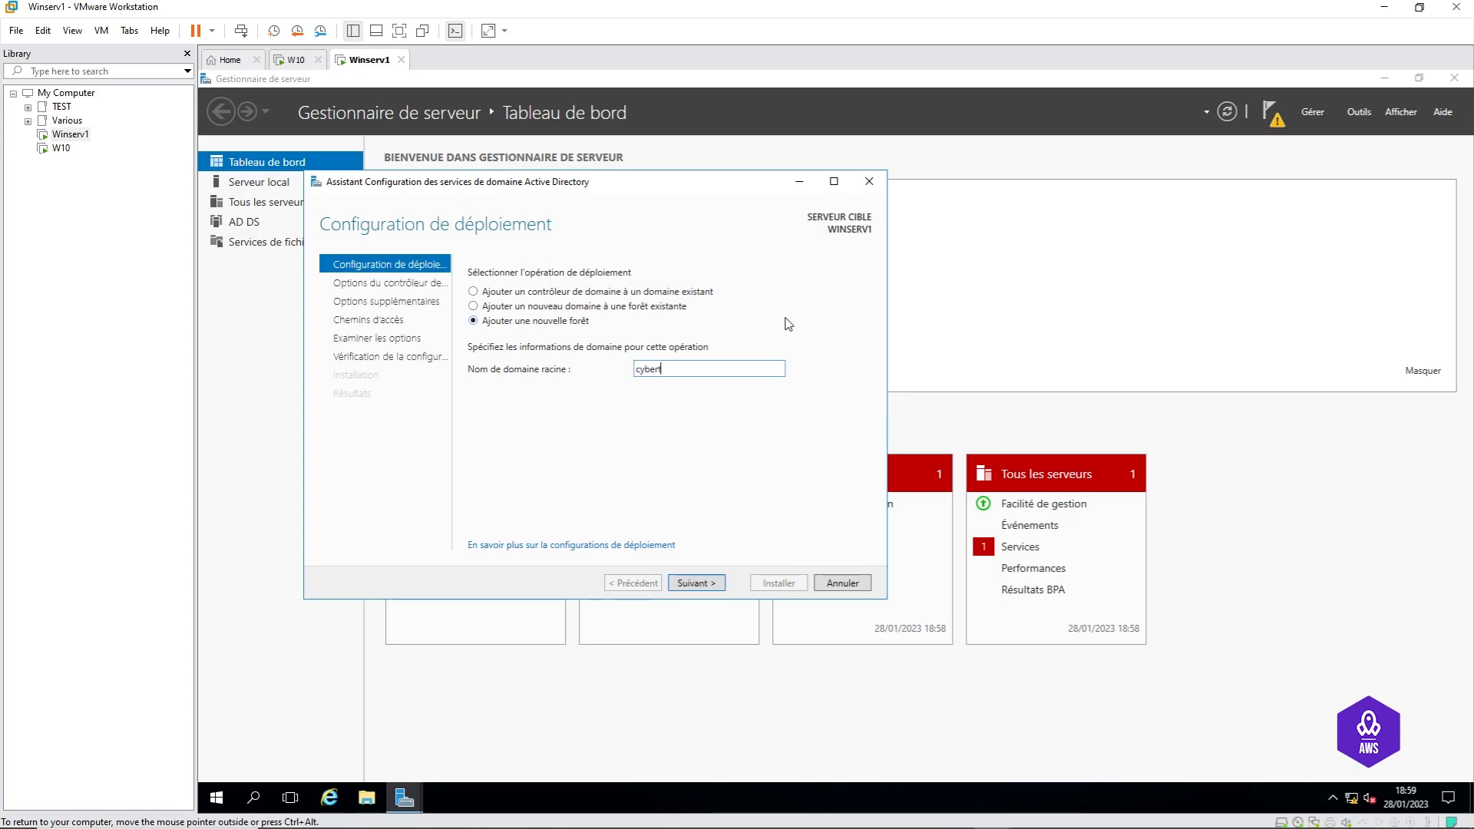
type("op.local")
double_click(687, 368)
left_click(713, 369)
left_click_drag(714, 372, 624, 384)
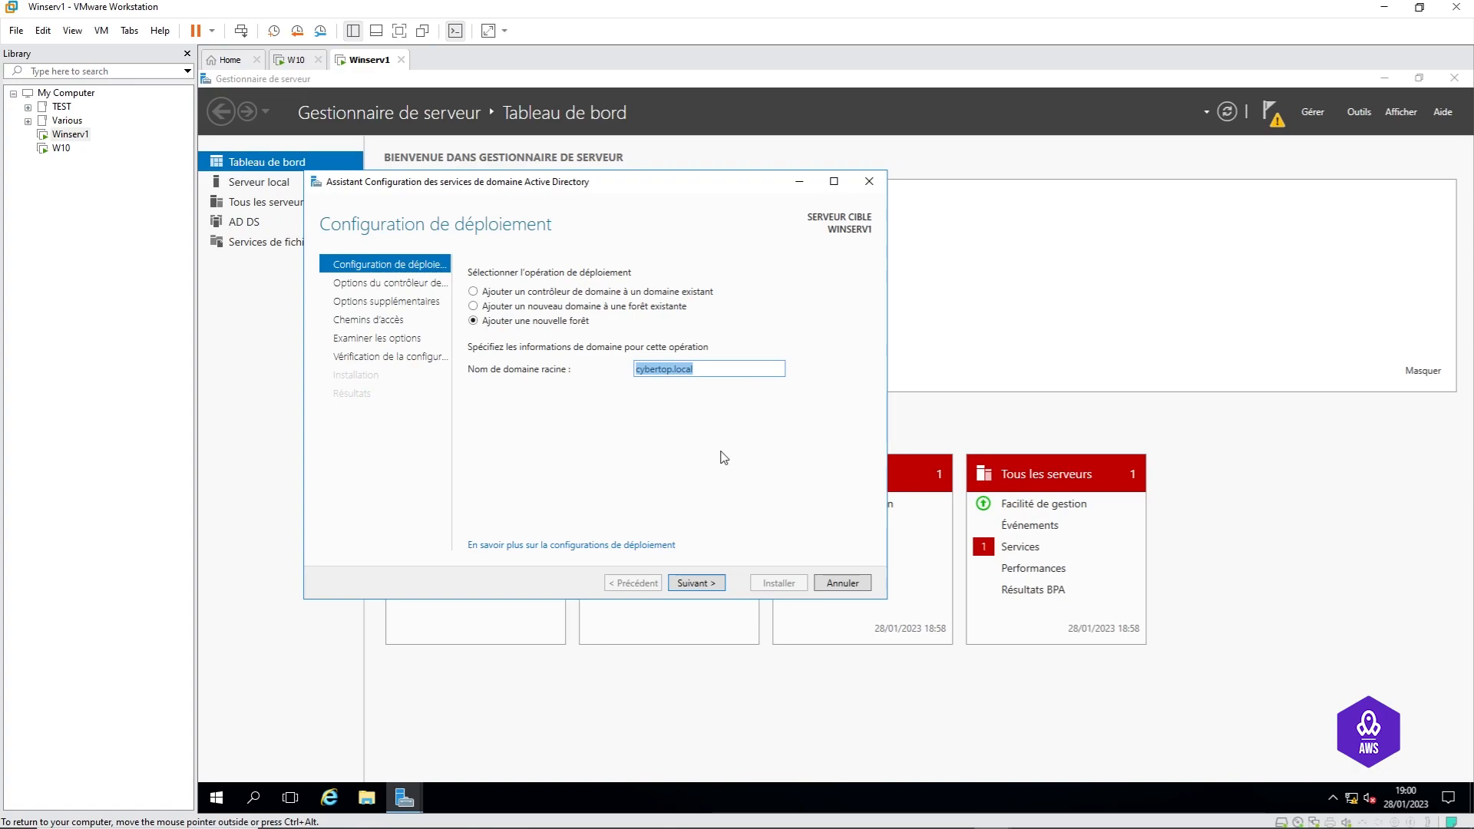
left_click(721, 369)
left_click_drag(721, 368, 676, 368)
left_click(749, 454)
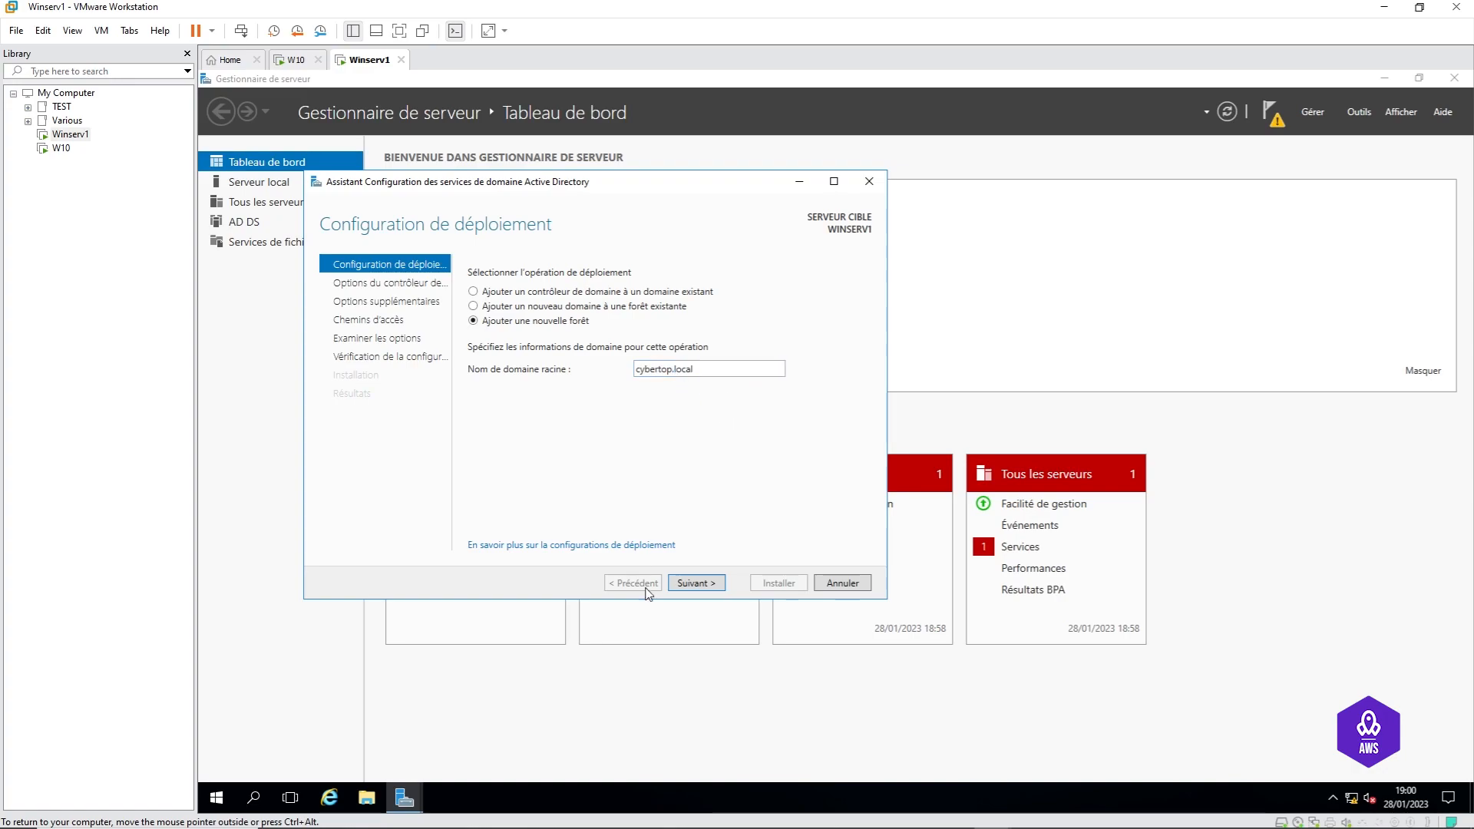
left_click(702, 585)
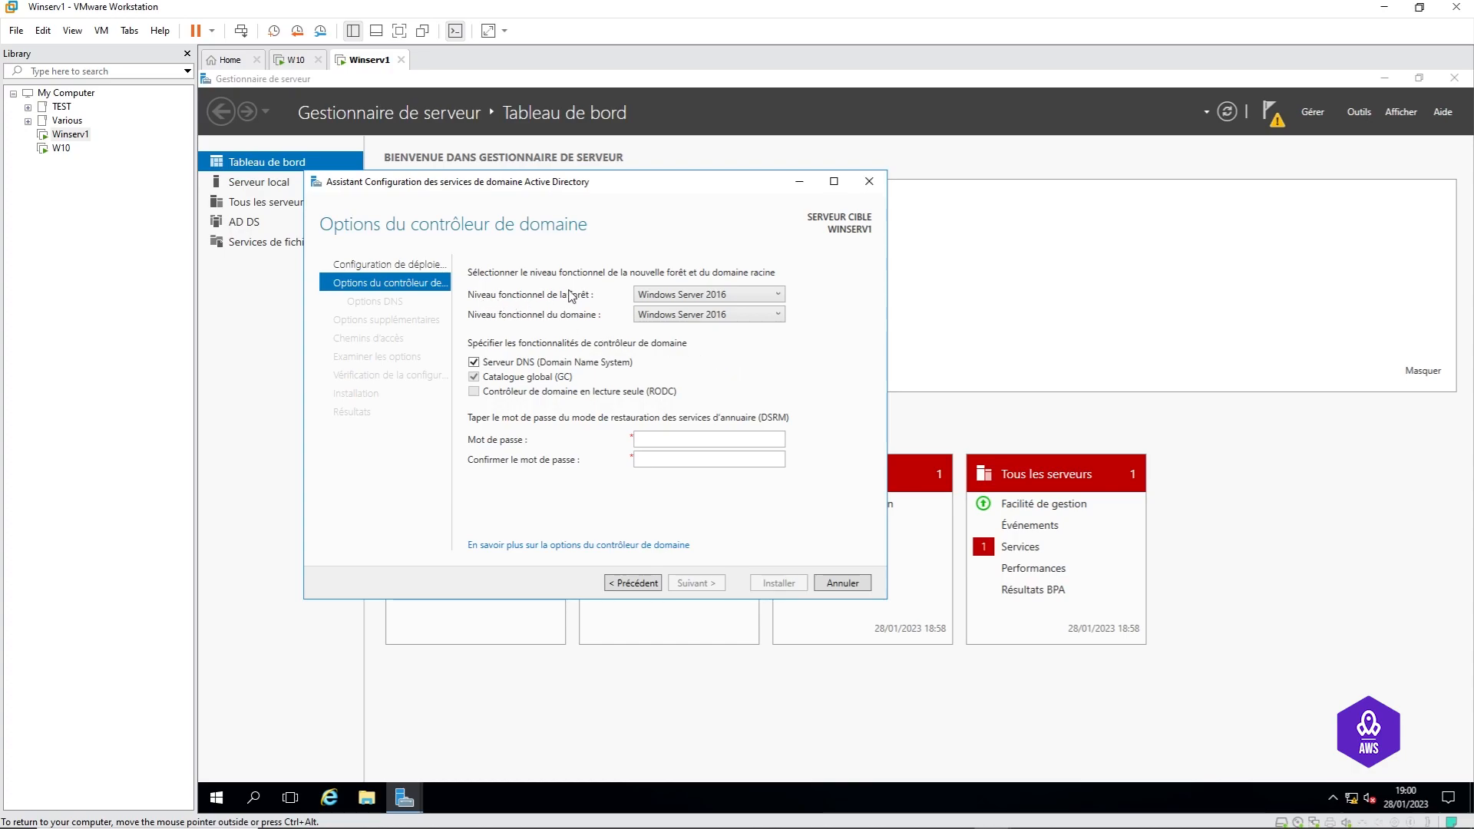
Step: Set the functional levels, finally choosing Windows Server 2016 as the forest level
left_click(747, 299)
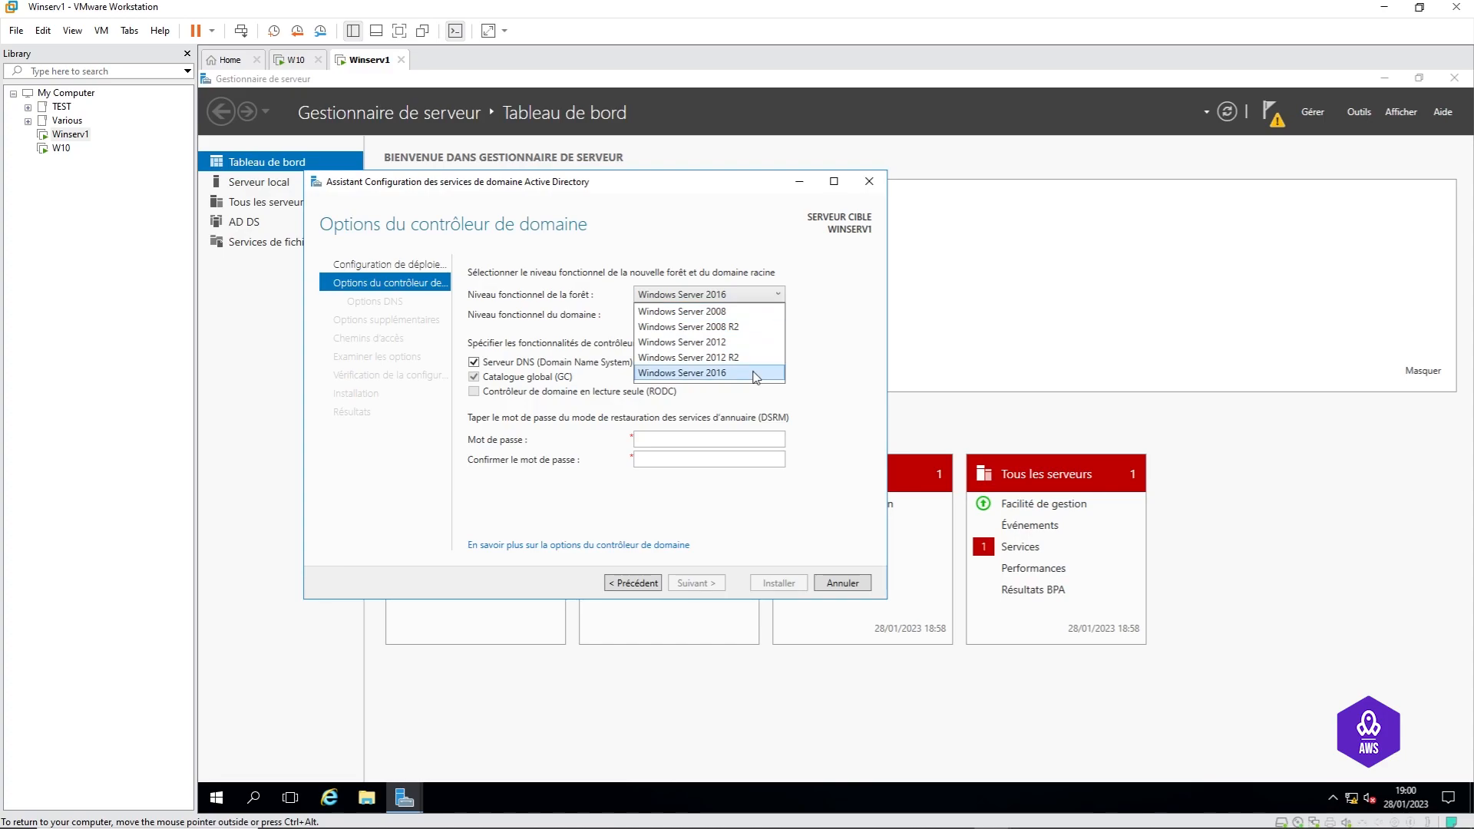
left_click(747, 328)
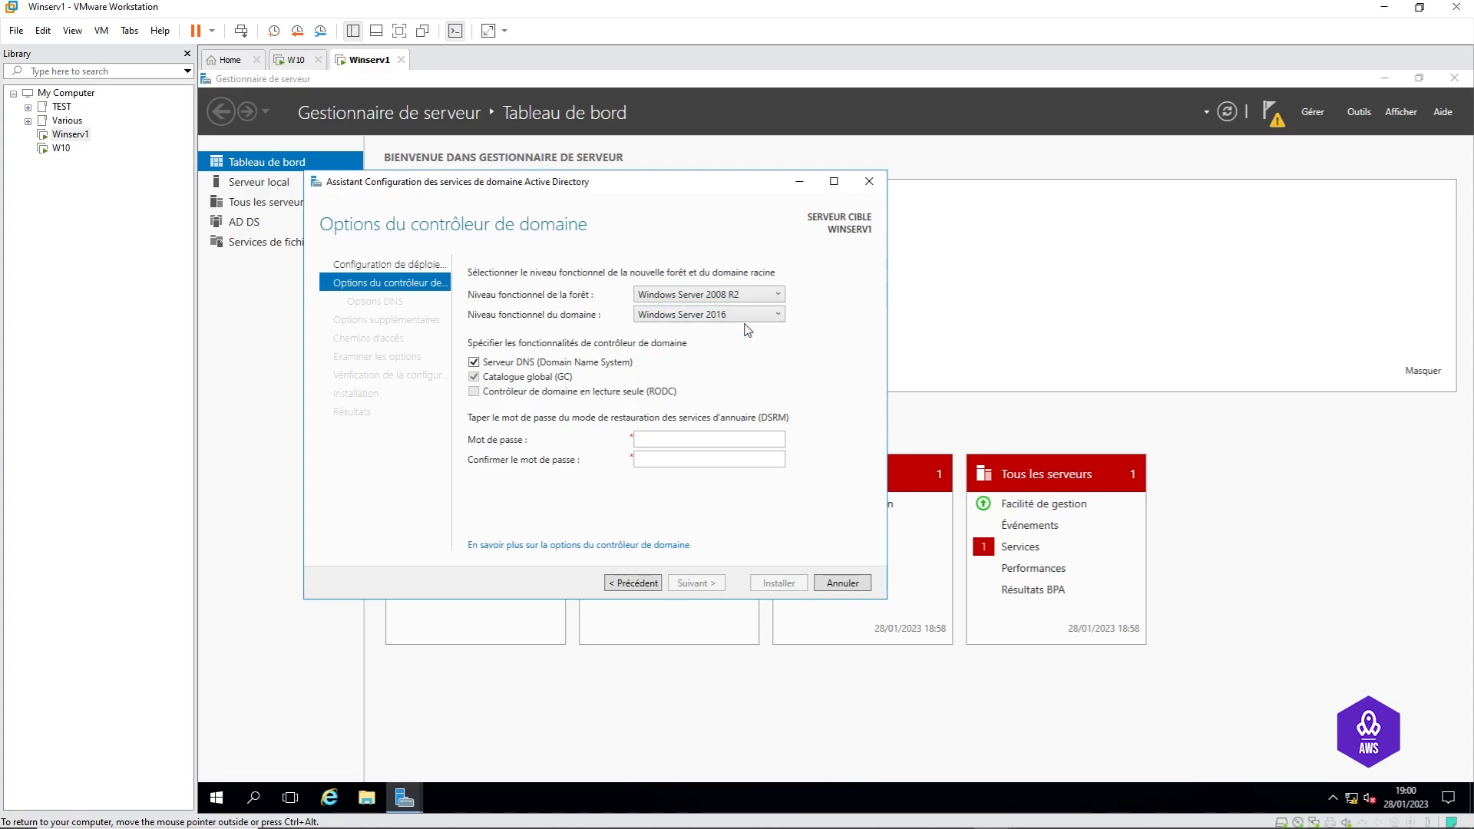
left_click(759, 316)
left_click(760, 330)
left_click(751, 304)
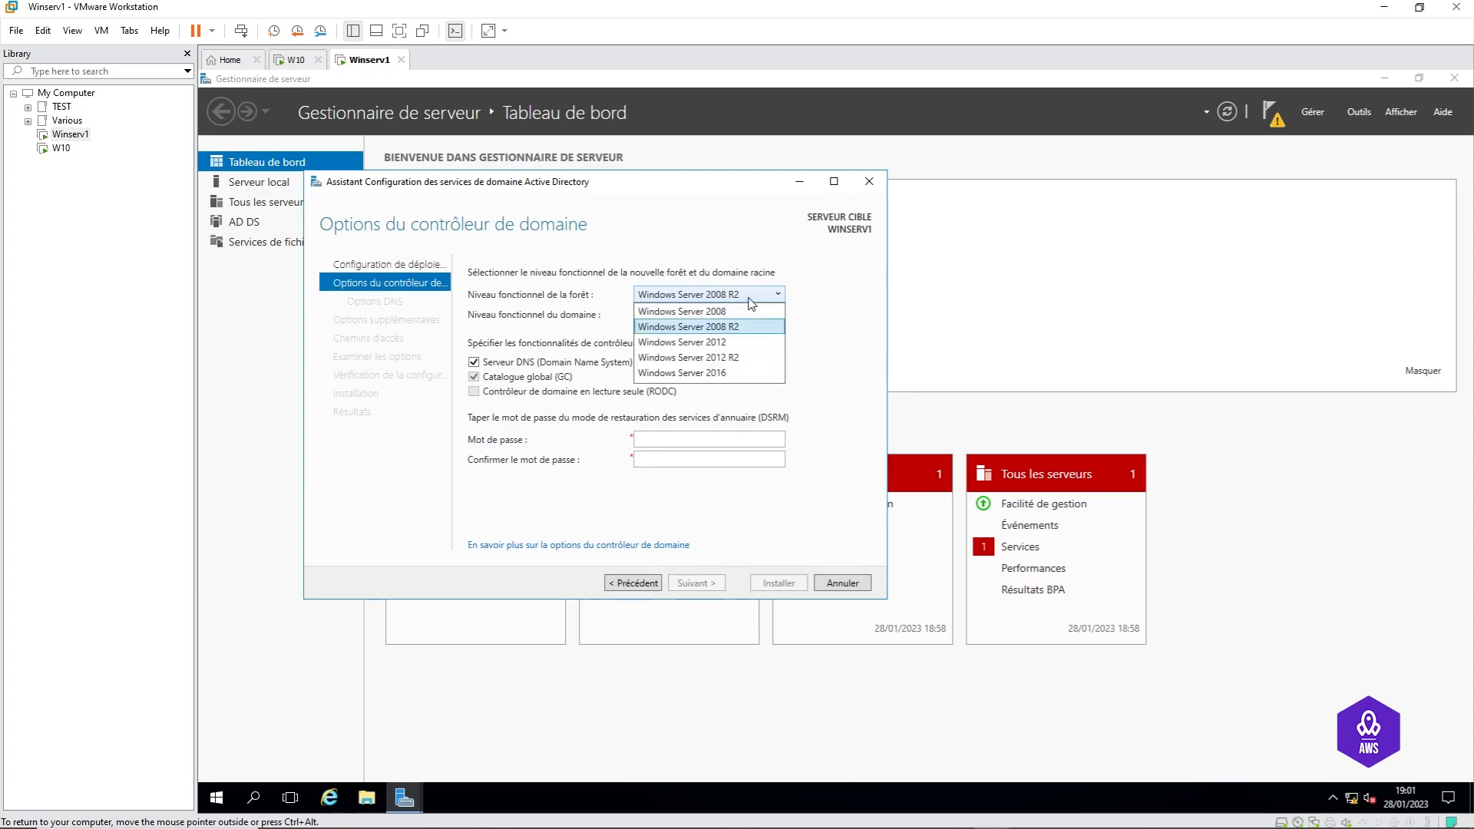
left_click(753, 376)
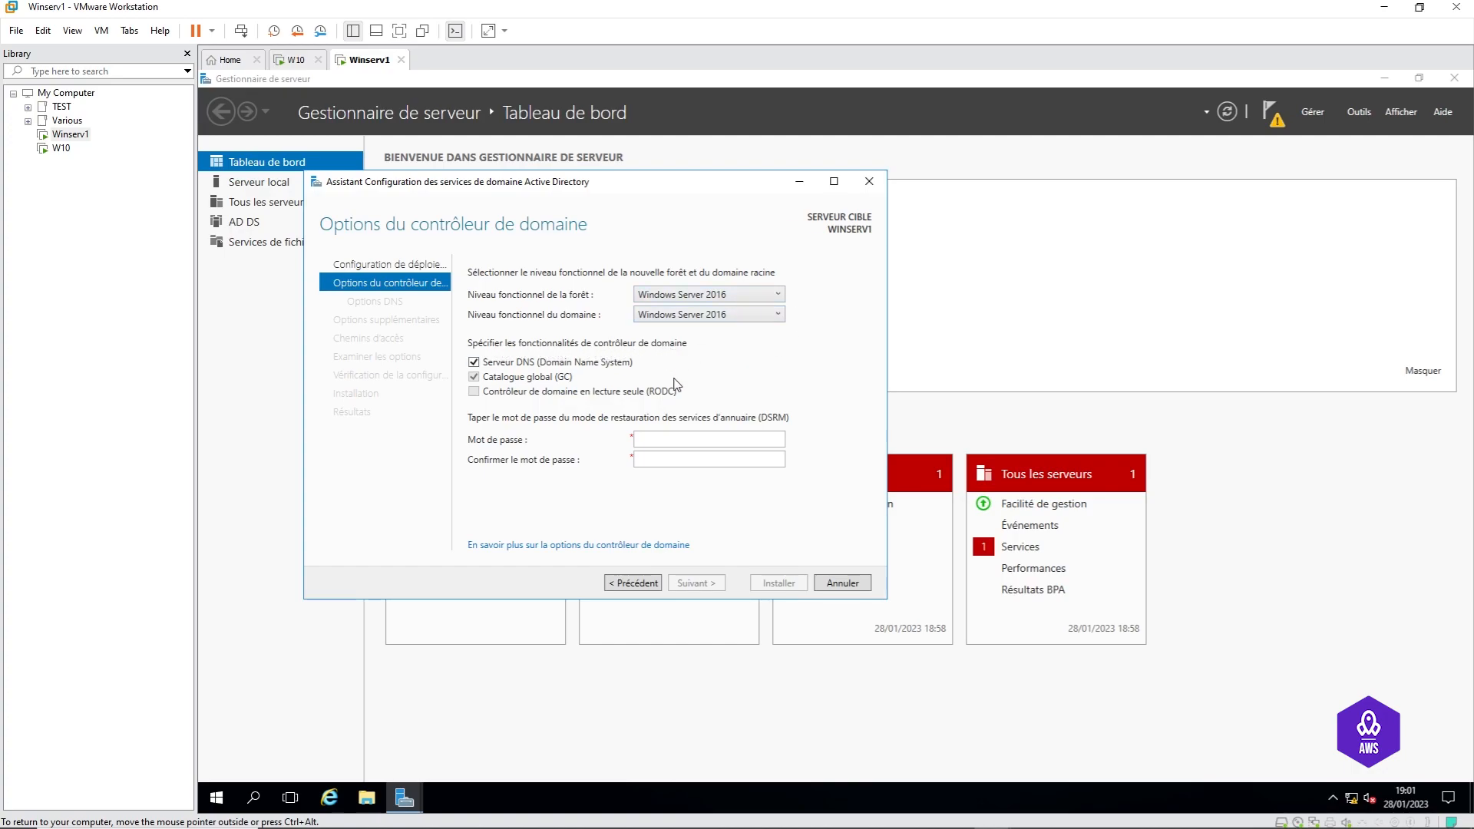
left_click(475, 362)
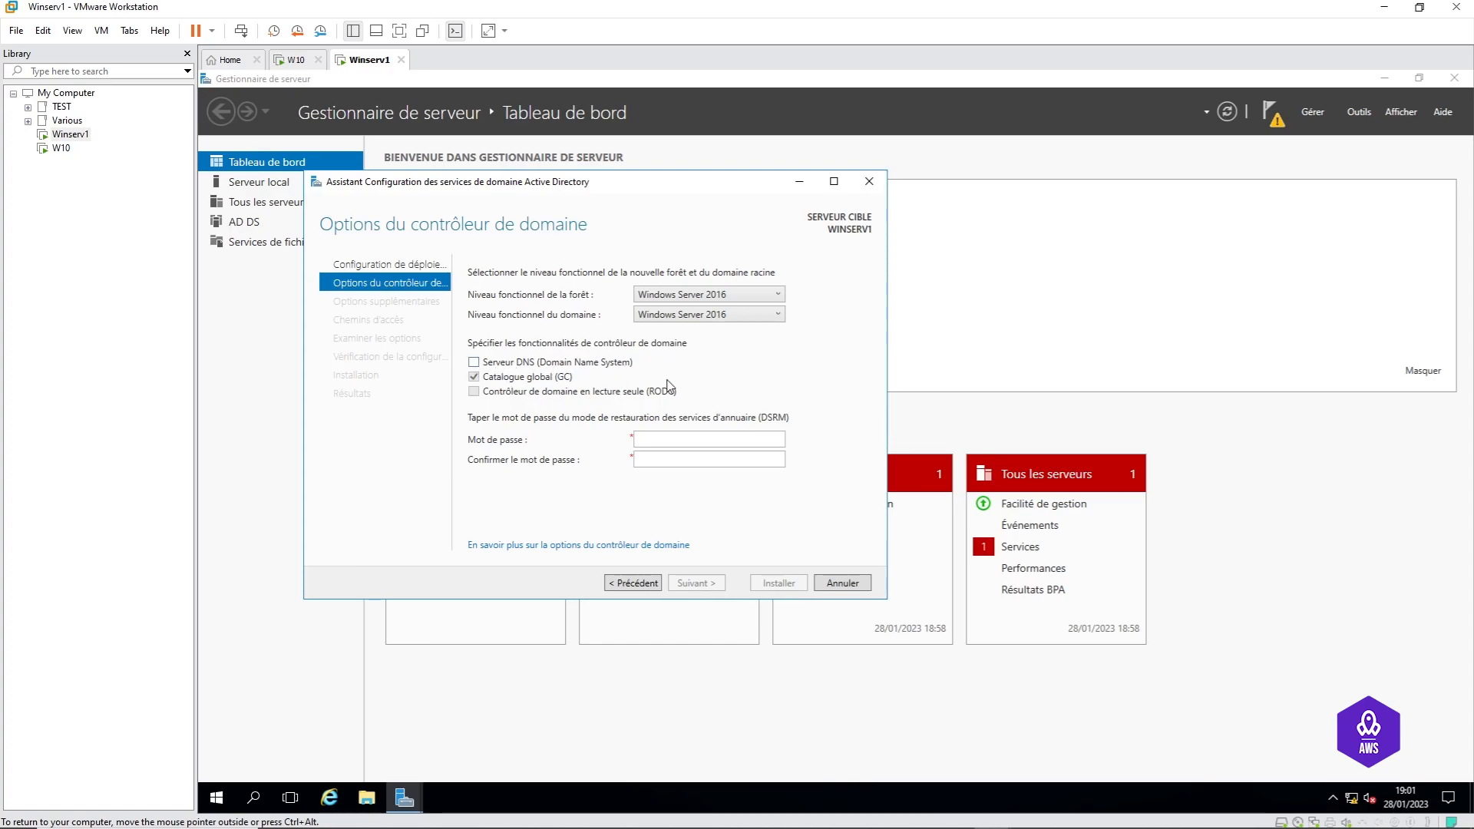
left_click(475, 366)
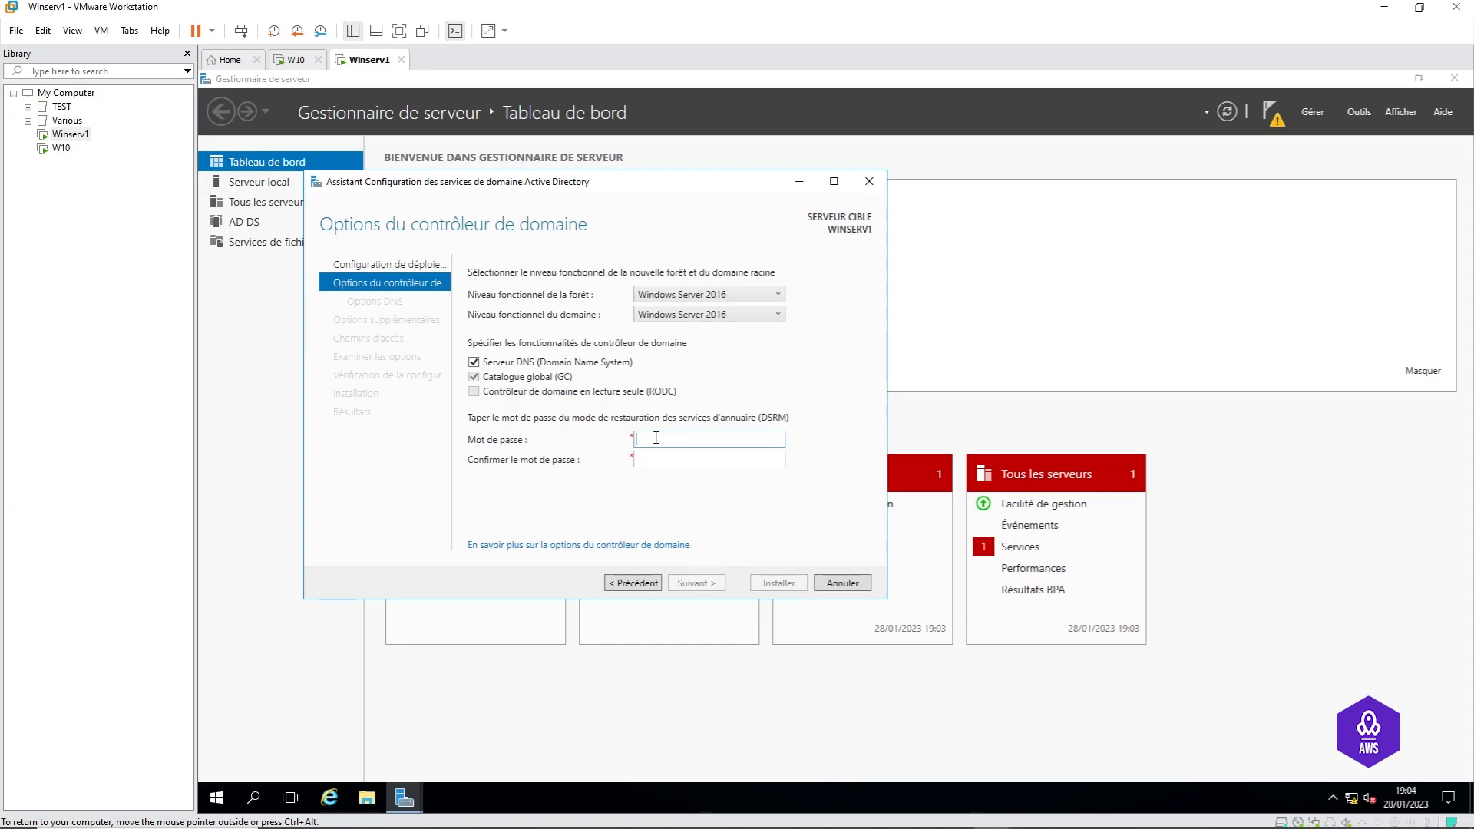
Step: Enter and confirm the DSRM password, then continue to DNS Options
type("Passw0rd")
left_click(692, 459)
type("P")
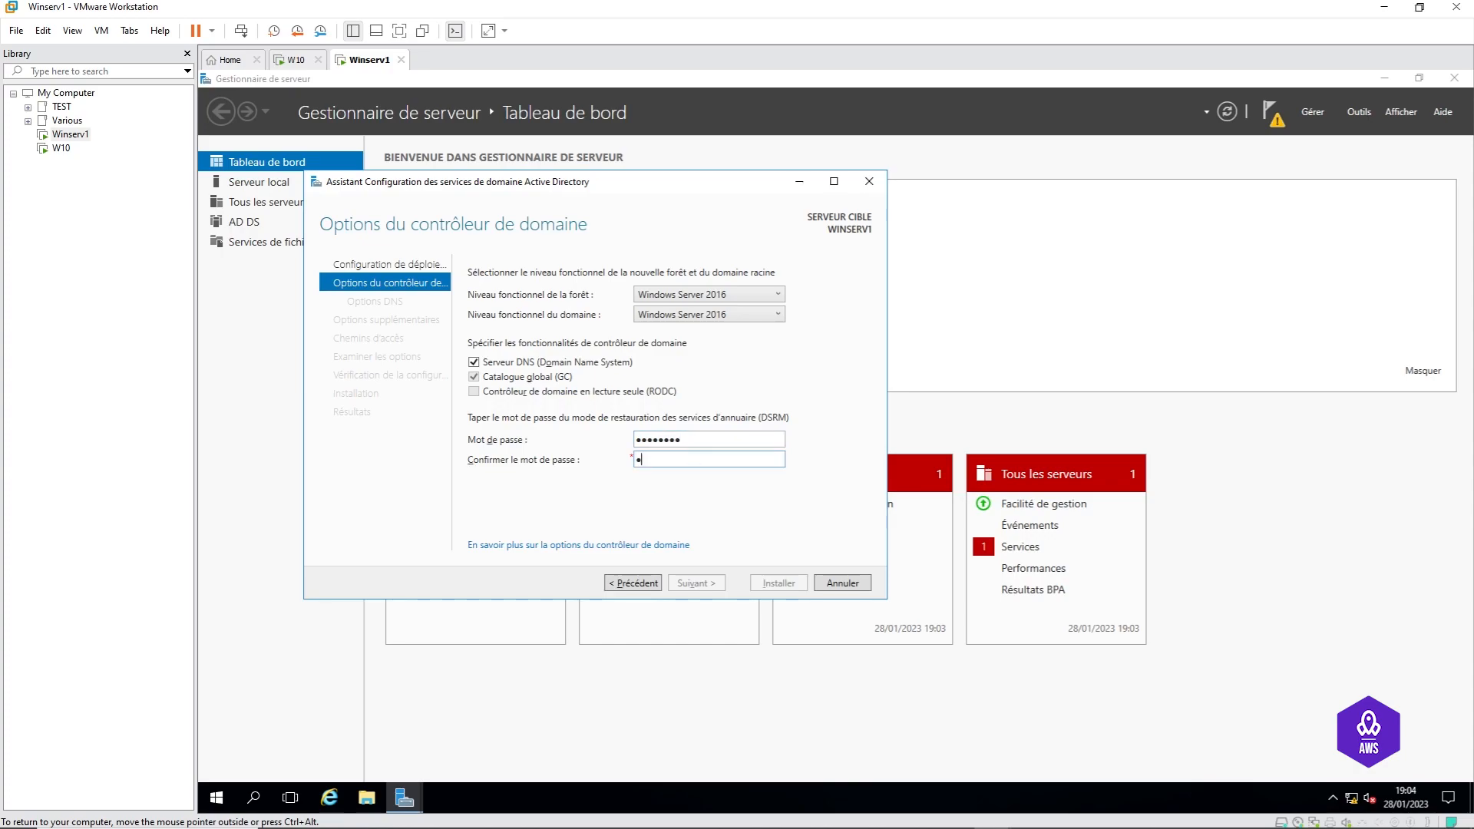
type("assw0rd")
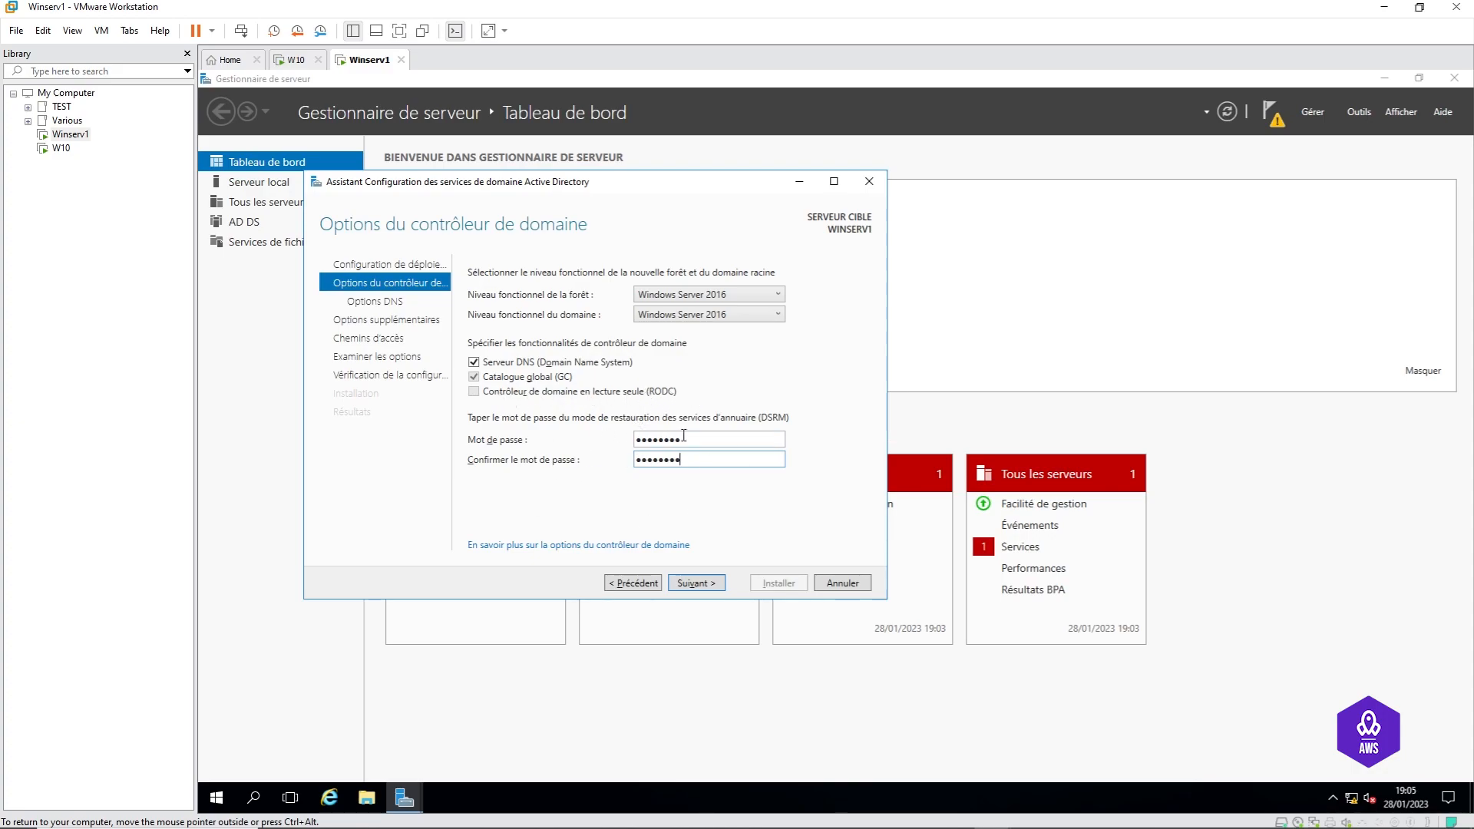
left_click(695, 583)
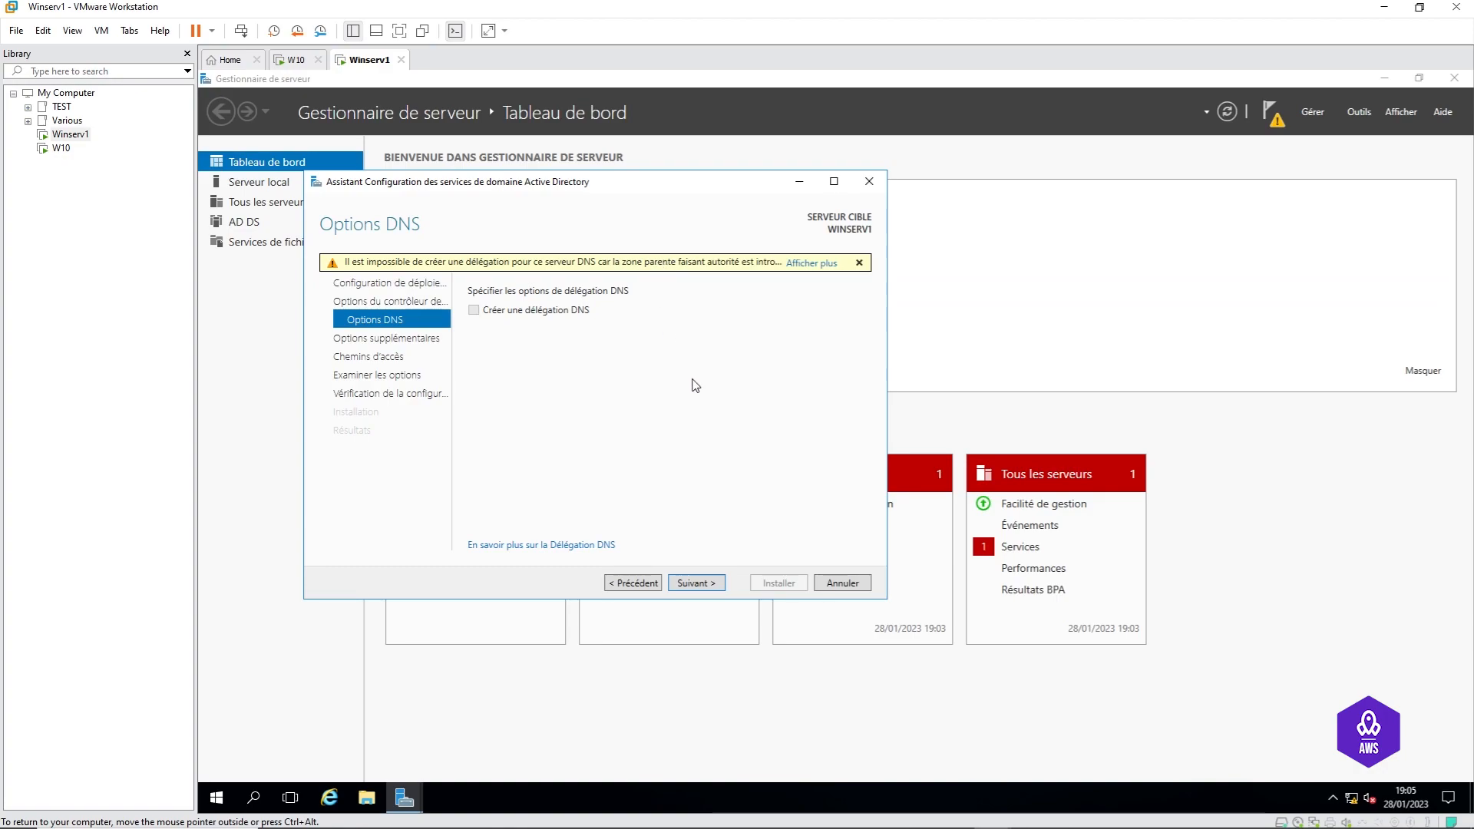
Step: Continue past DNS Options with 'Créer une délégation DNS' left unchecked
left_click(696, 582)
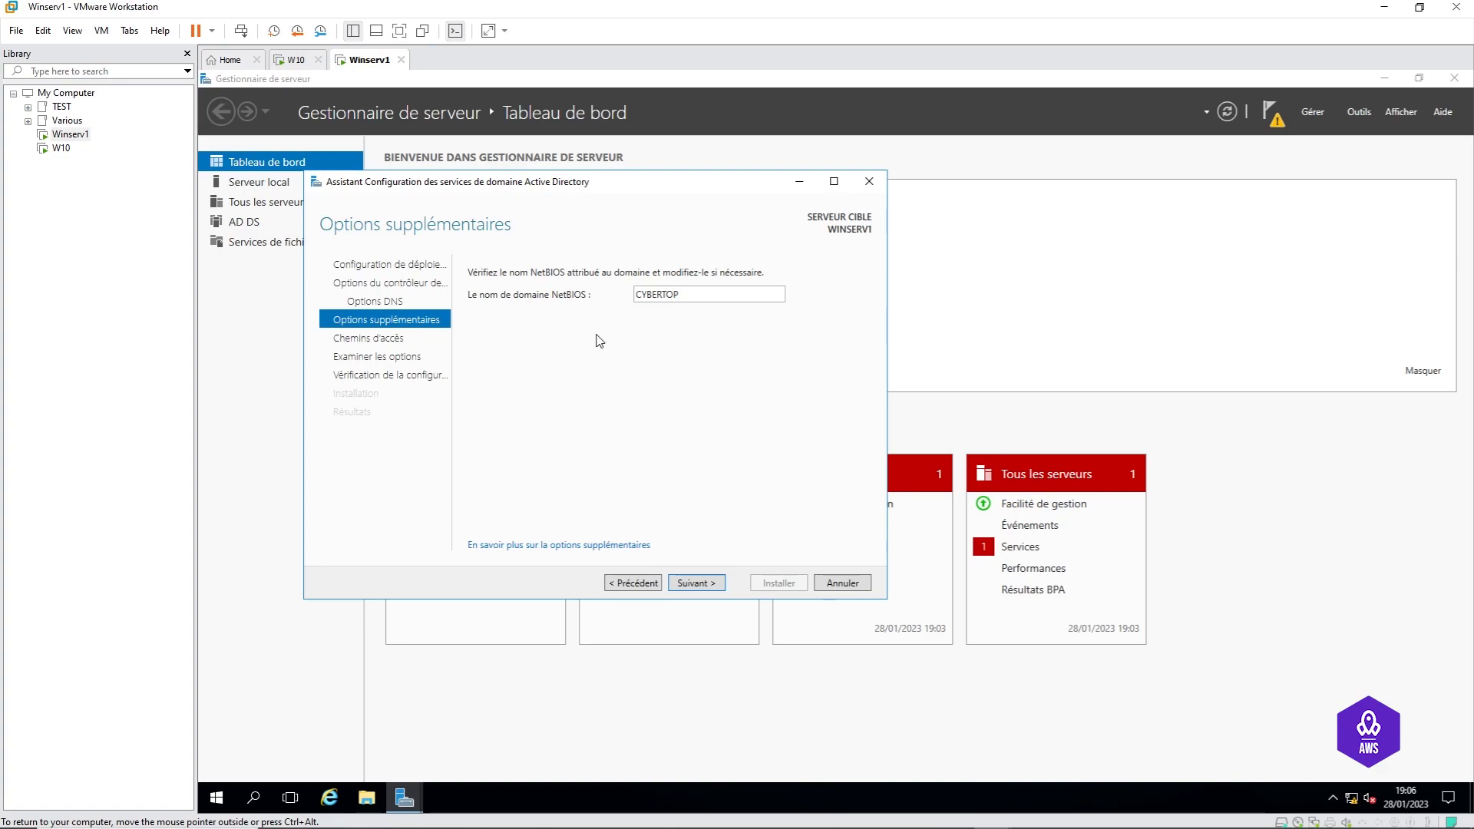
Step: Keep CYBERTOP as the NetBIOS domain name and continue to the Paths step
double_click(674, 295)
left_click(696, 295)
left_click(697, 584)
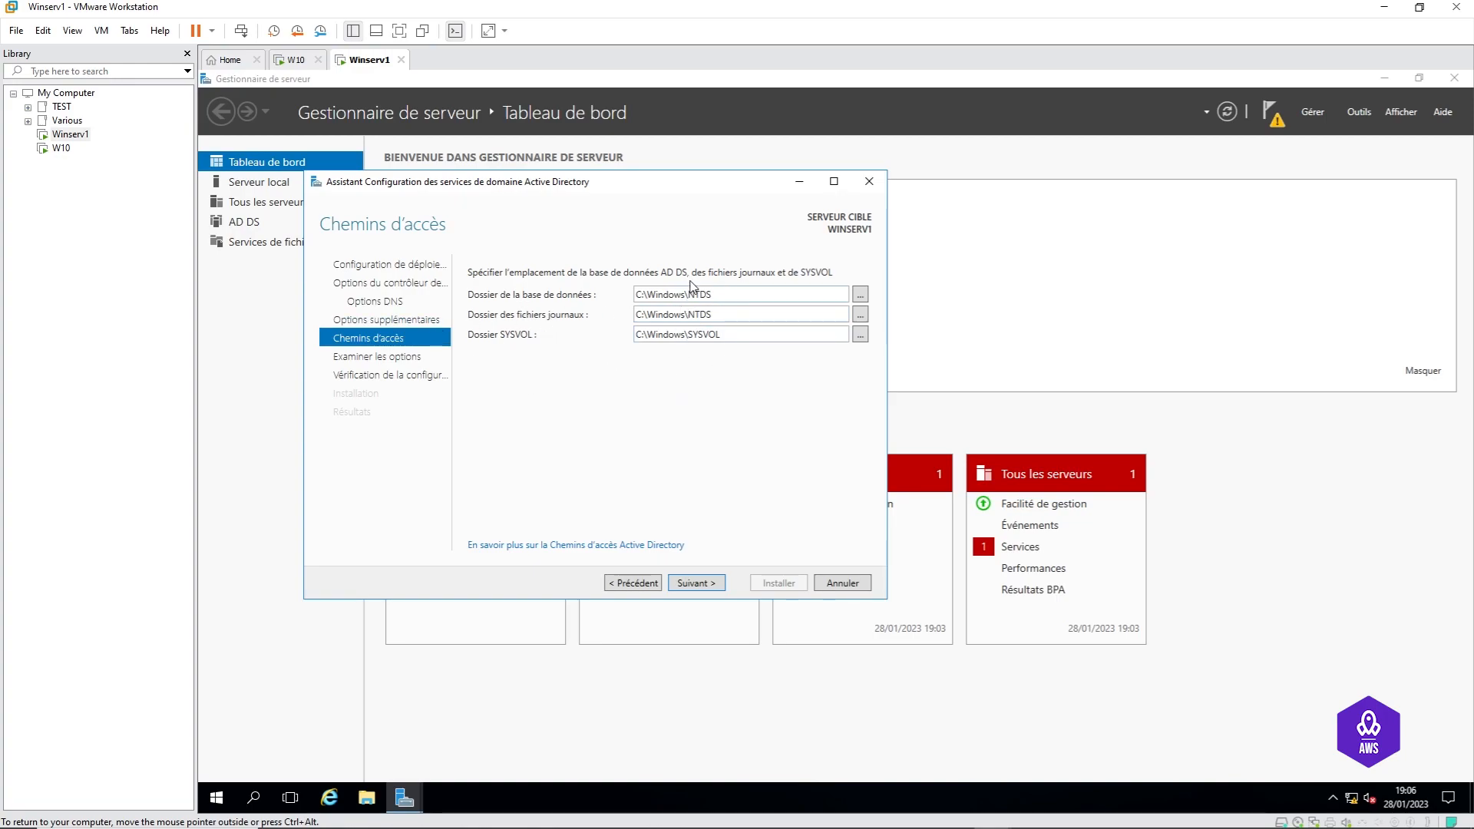
Step: Change database, log and SYSVOL paths to C:\Windows\AD\NTDS, C:\Windows\AD\NTDS and C:\Windows\AD\SYSVOL
triple_click(689, 294)
left_click(689, 294)
type("AD")
key("alt")
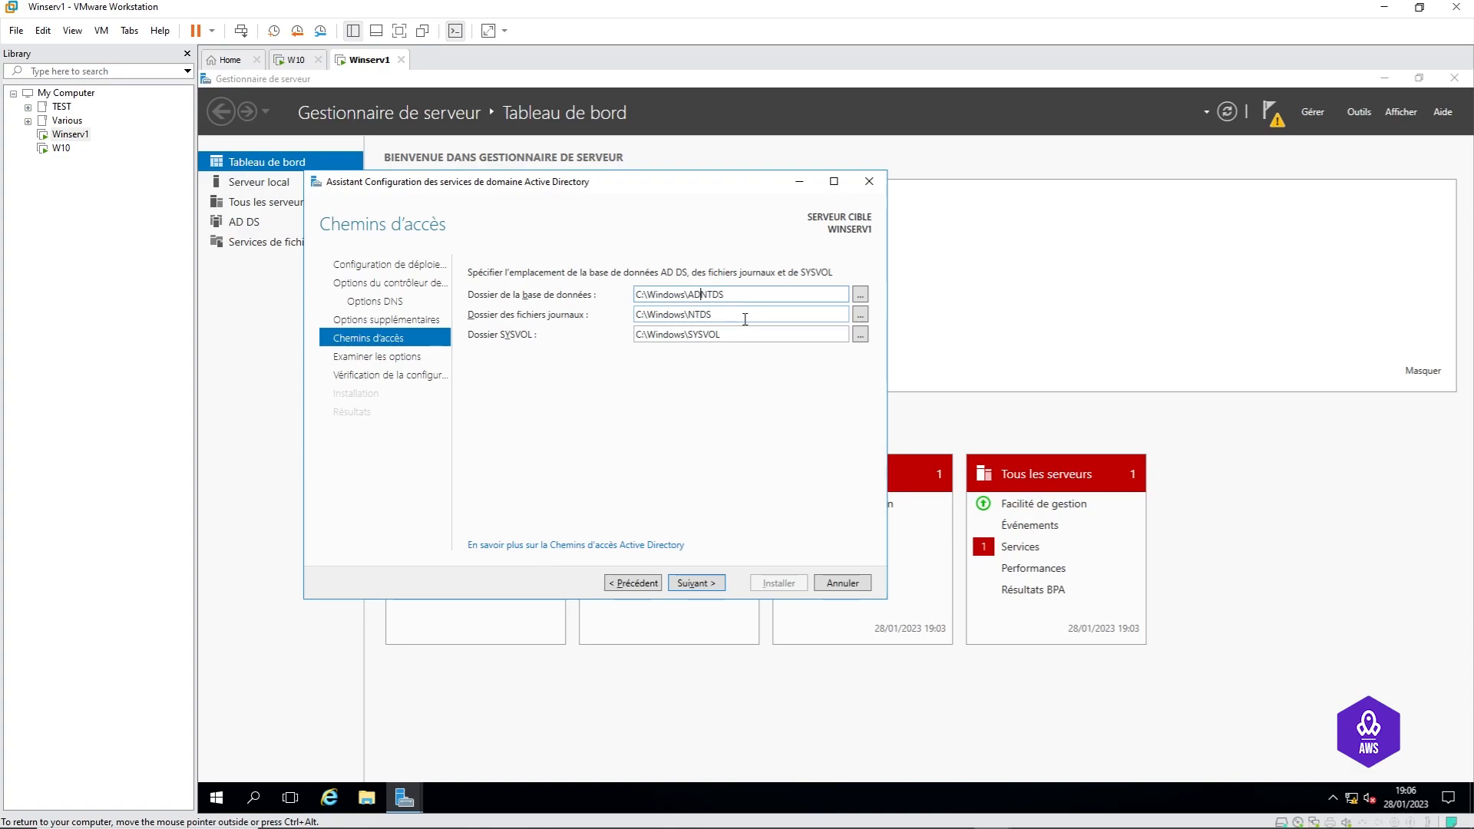
type("\\")
key("Tab")
left_click(689, 314)
type("AD\\")
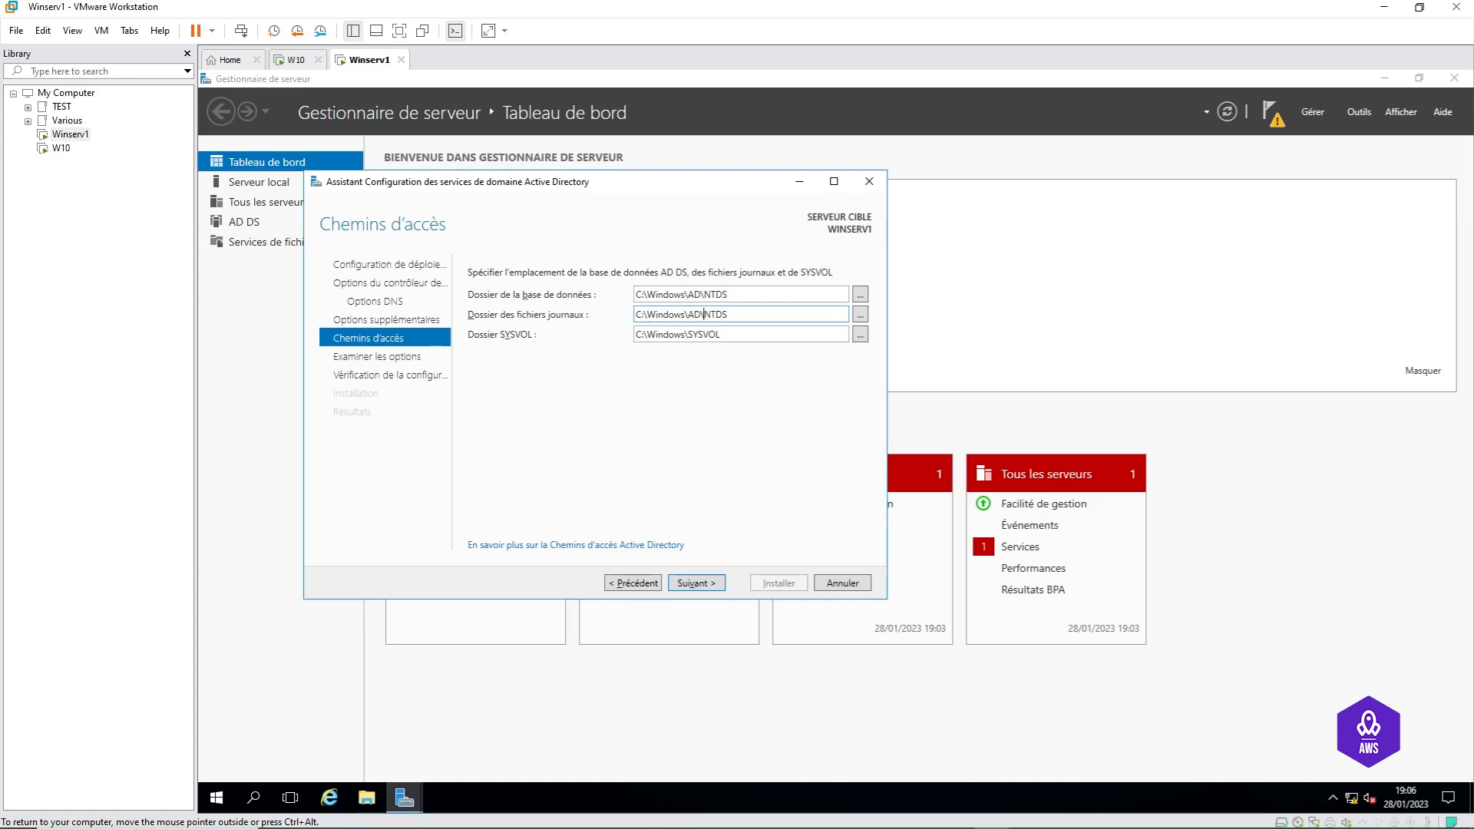
double_click(692, 334)
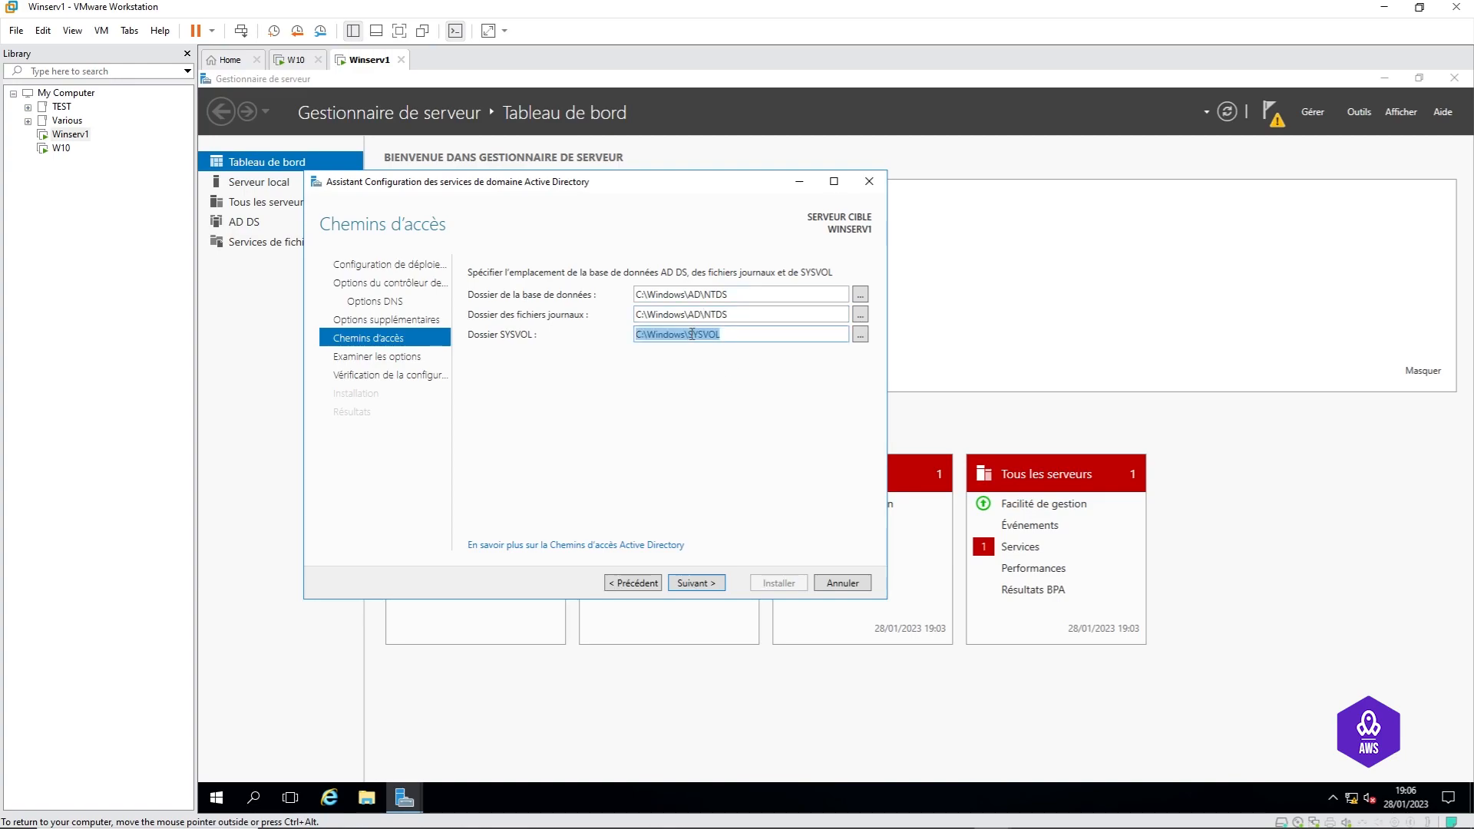
left_click(693, 334)
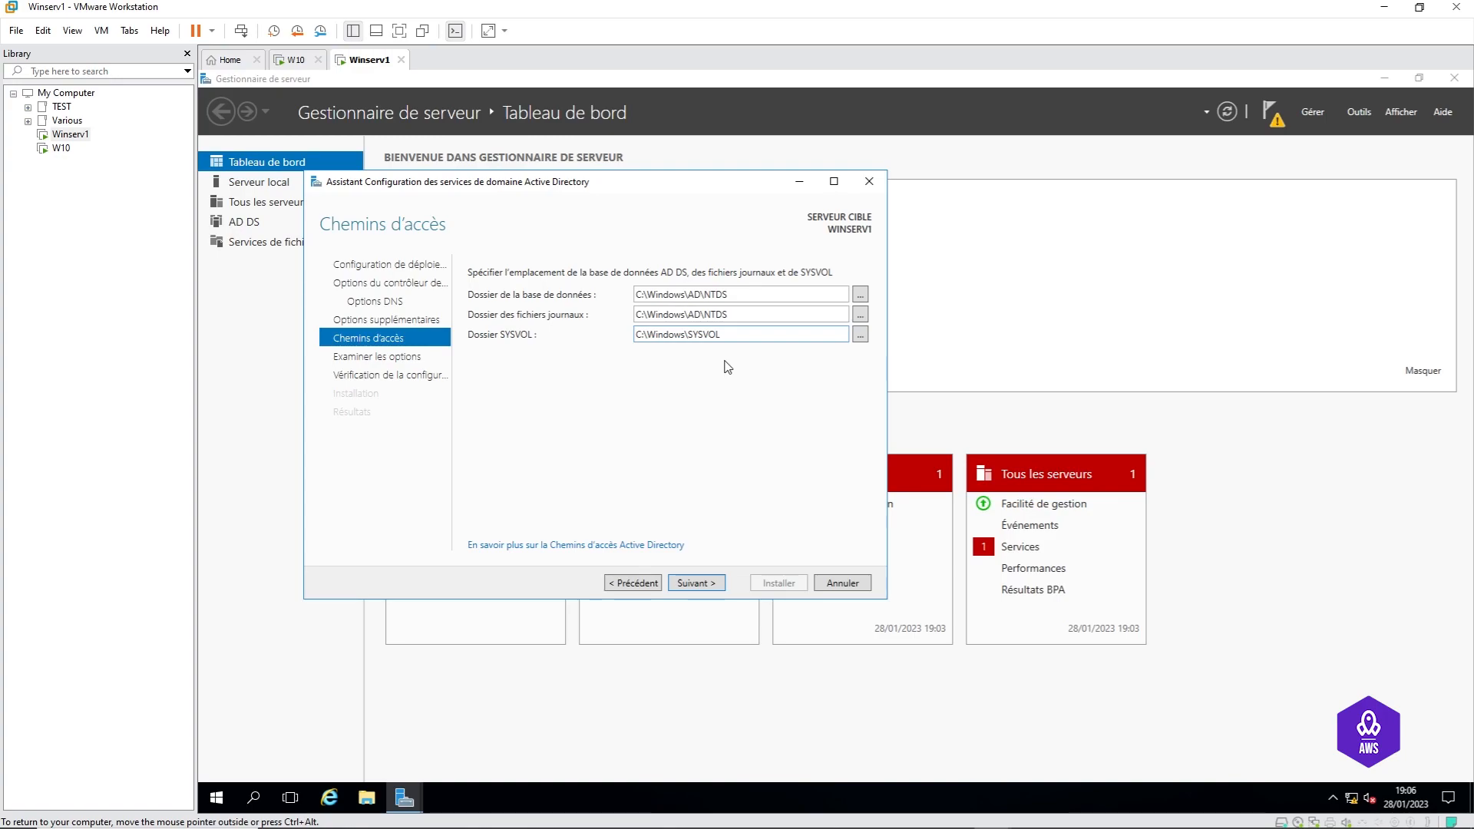
type("AD")
type("\\")
Step: Scroll through the Examiner les options summary and view the generated Install-ADDSForest PowerShell script
left_click(696, 584)
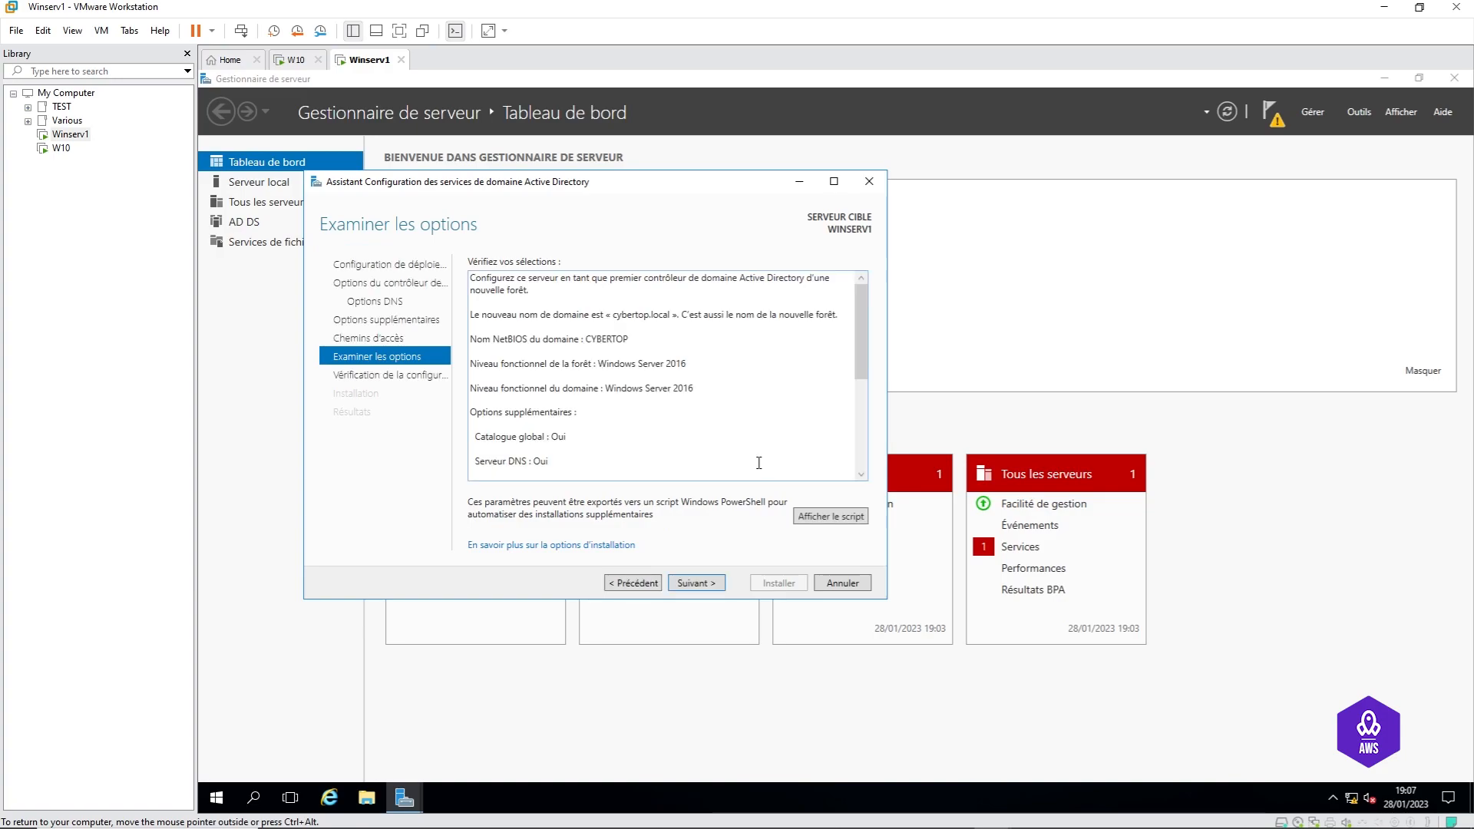
left_click_drag(863, 327, 860, 443)
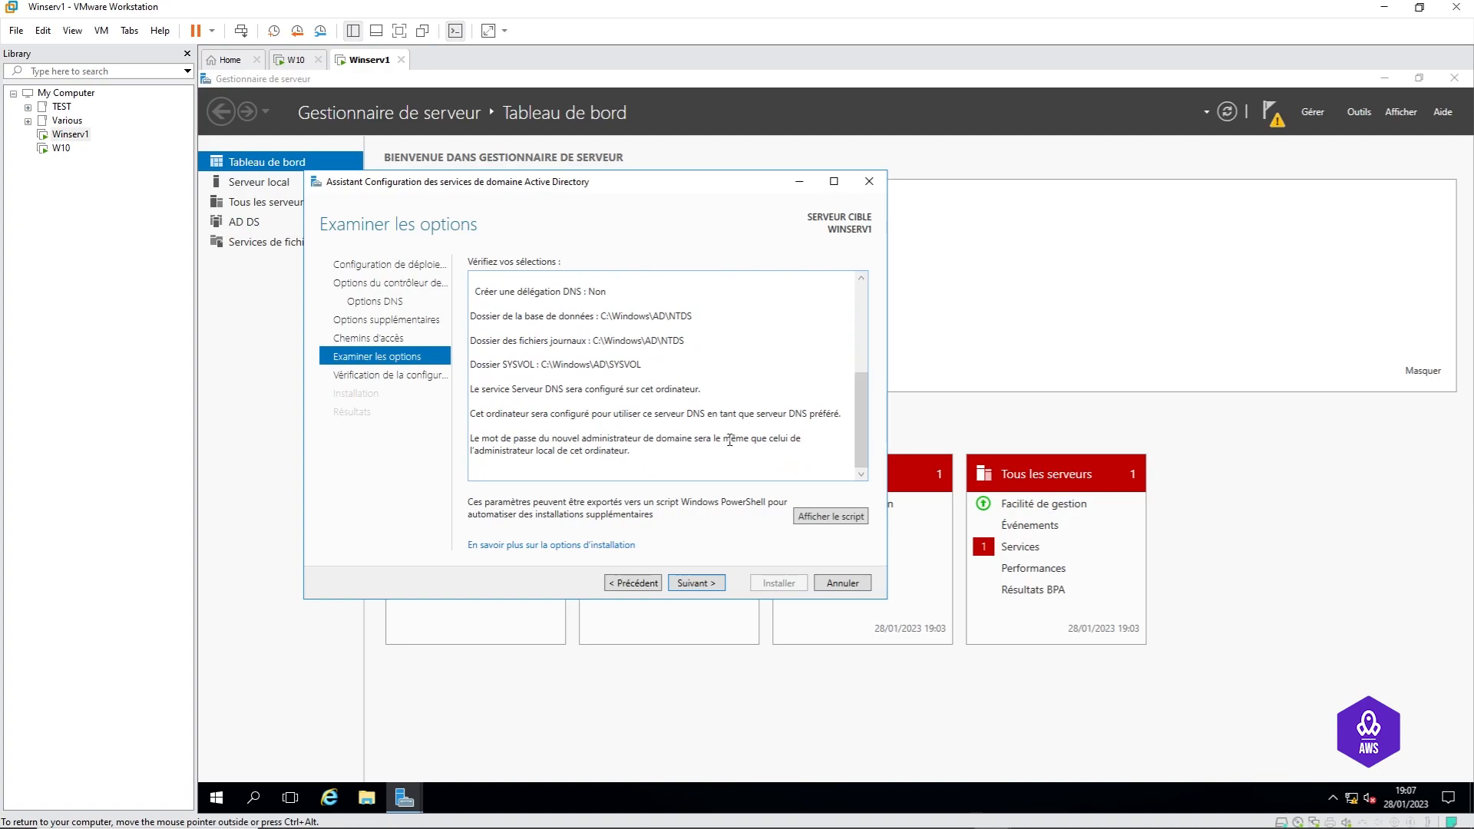
left_click(831, 518)
Step: Highlight the ADDSDeployment script lines, then close Notepad to return to the Review Options page
left_click_drag(304, 360, 246, 180)
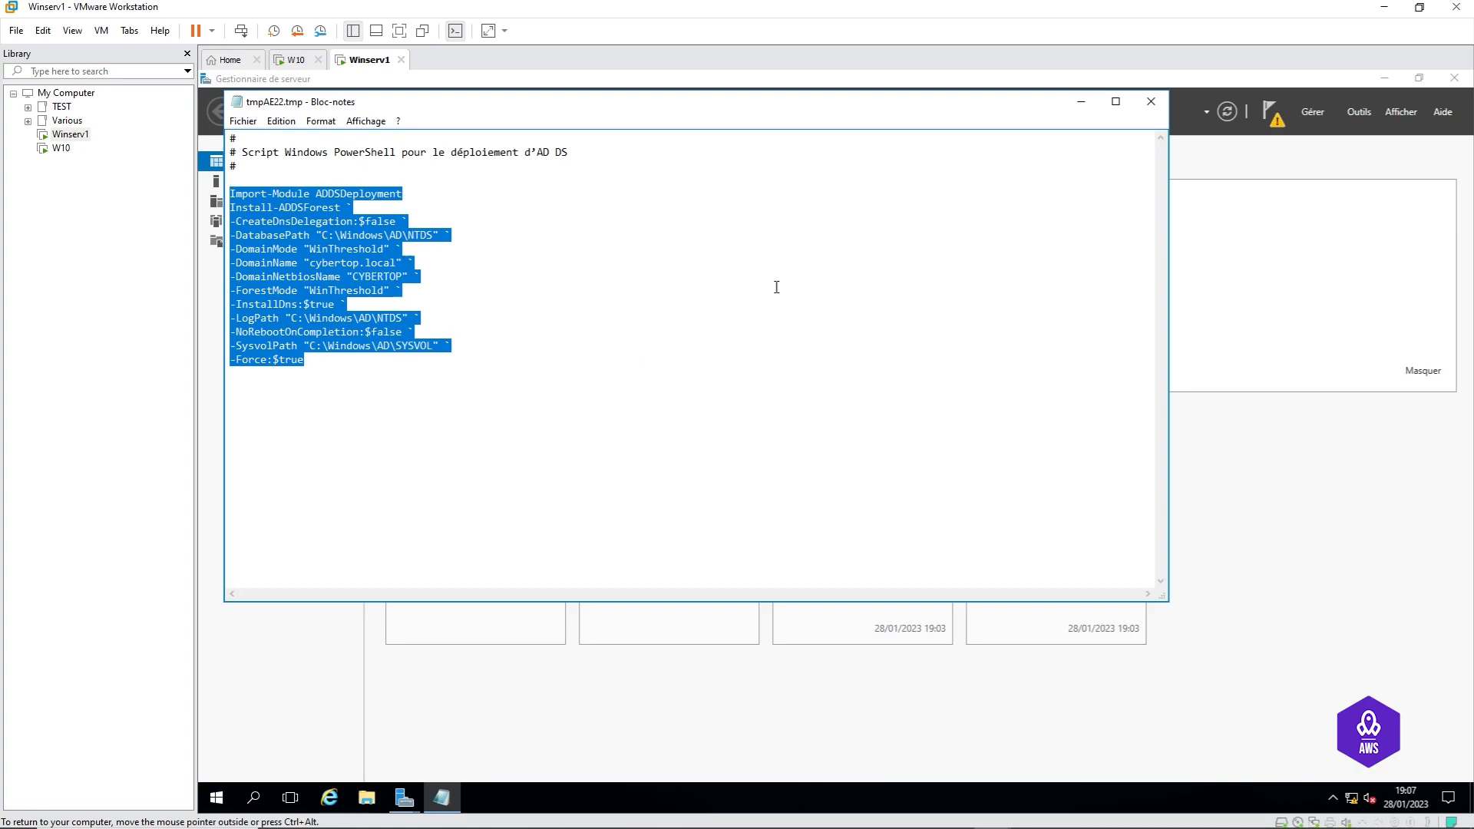
left_click(1151, 104)
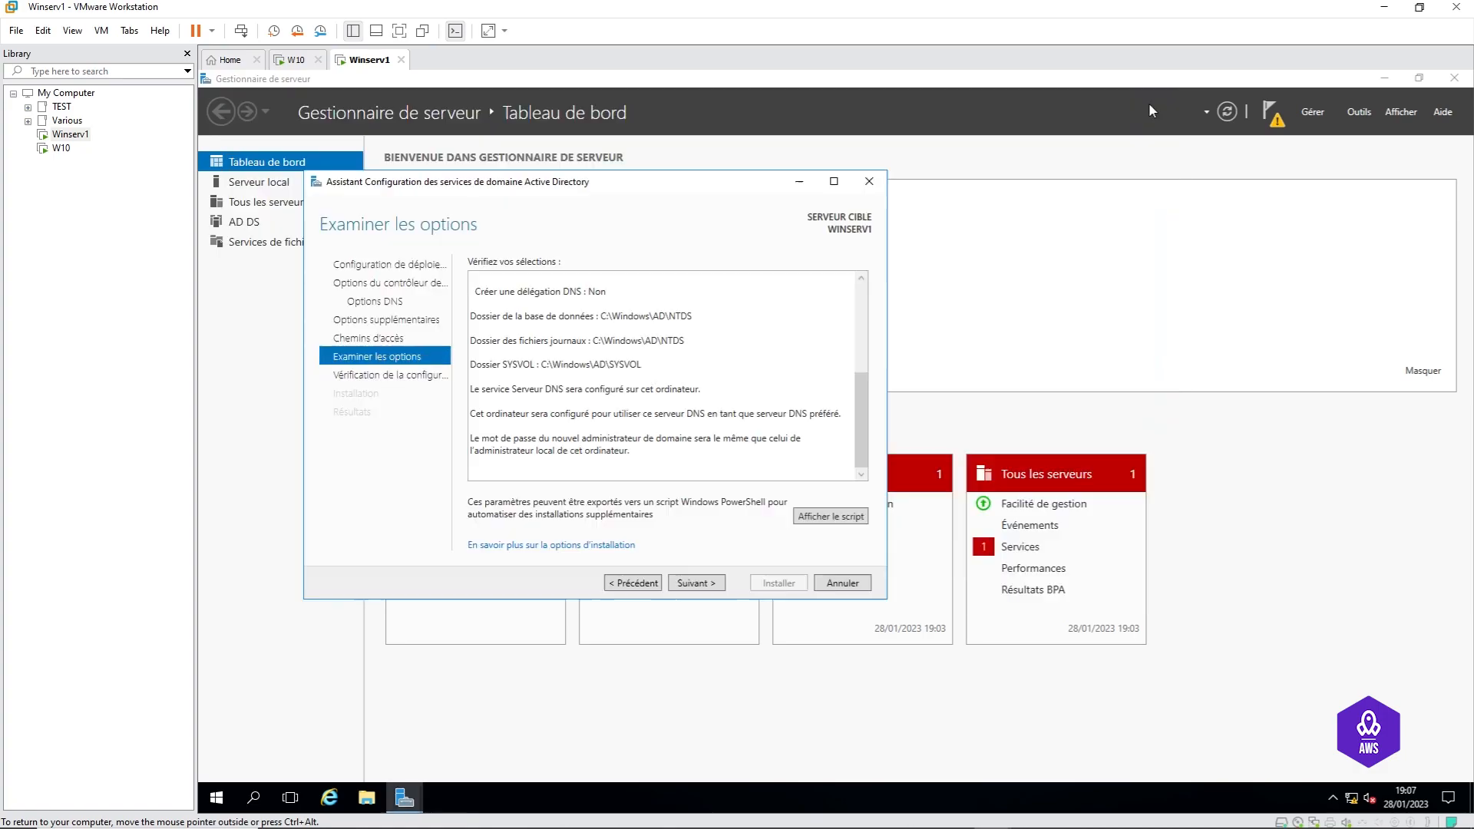
Step: Run the prerequisite check, read the DNS delegation warning, and launch the AD DS installation
left_click(693, 584)
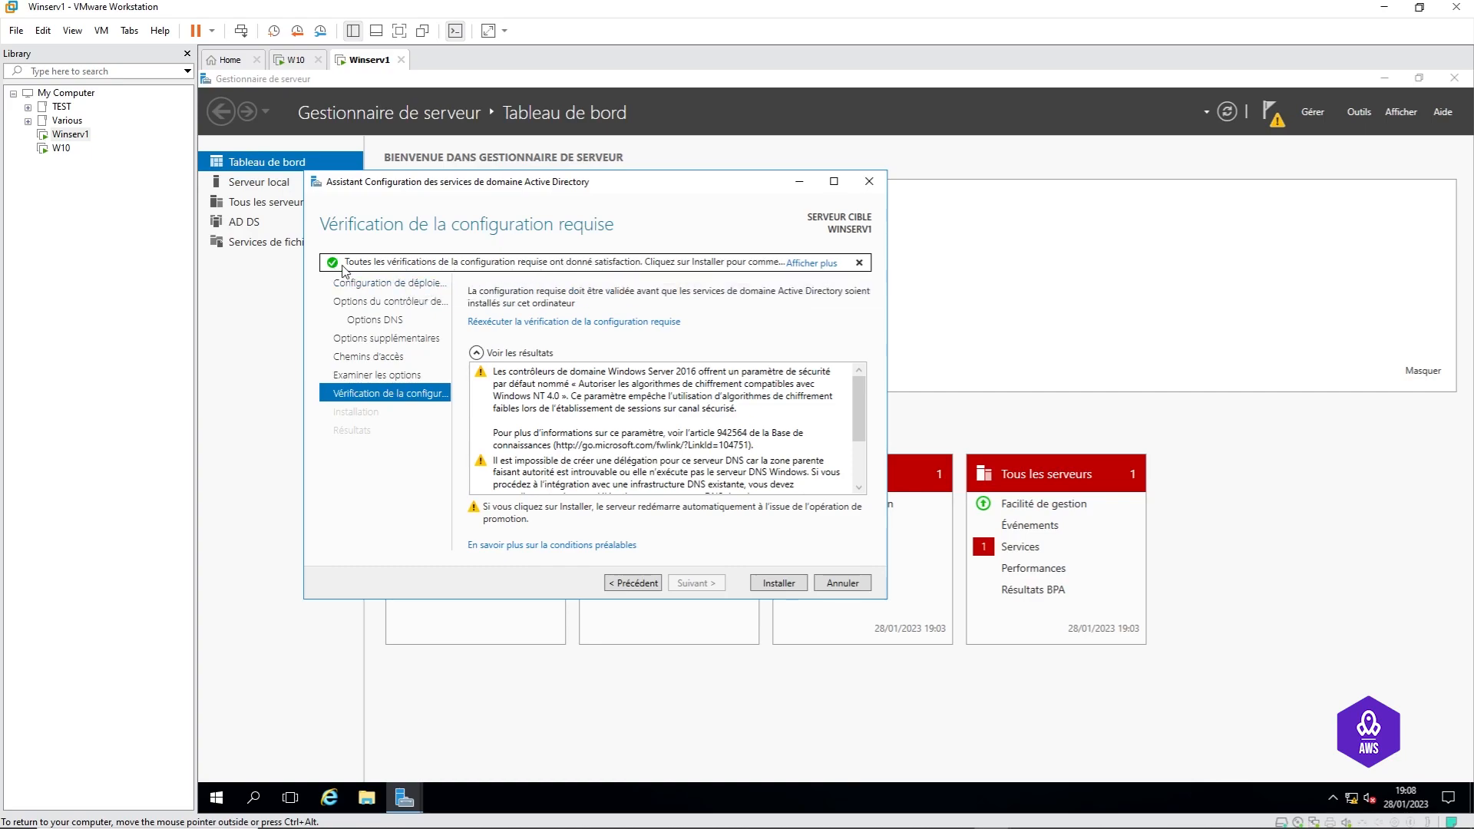
scroll(624, 401, "down", 2)
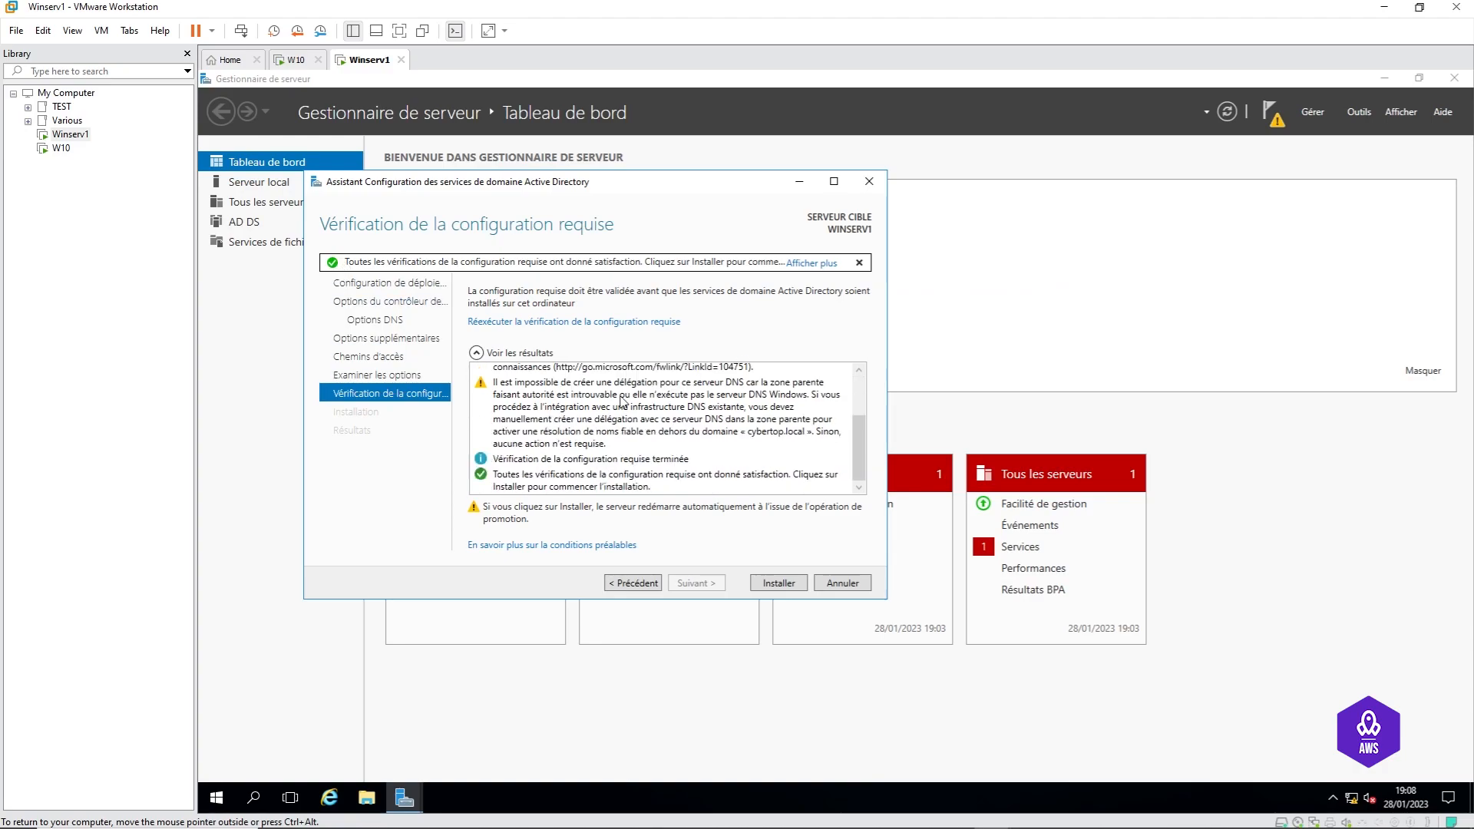
scroll(622, 434, "up", 2)
scroll(590, 453, "down", 2)
scroll(645, 455, "up", 2)
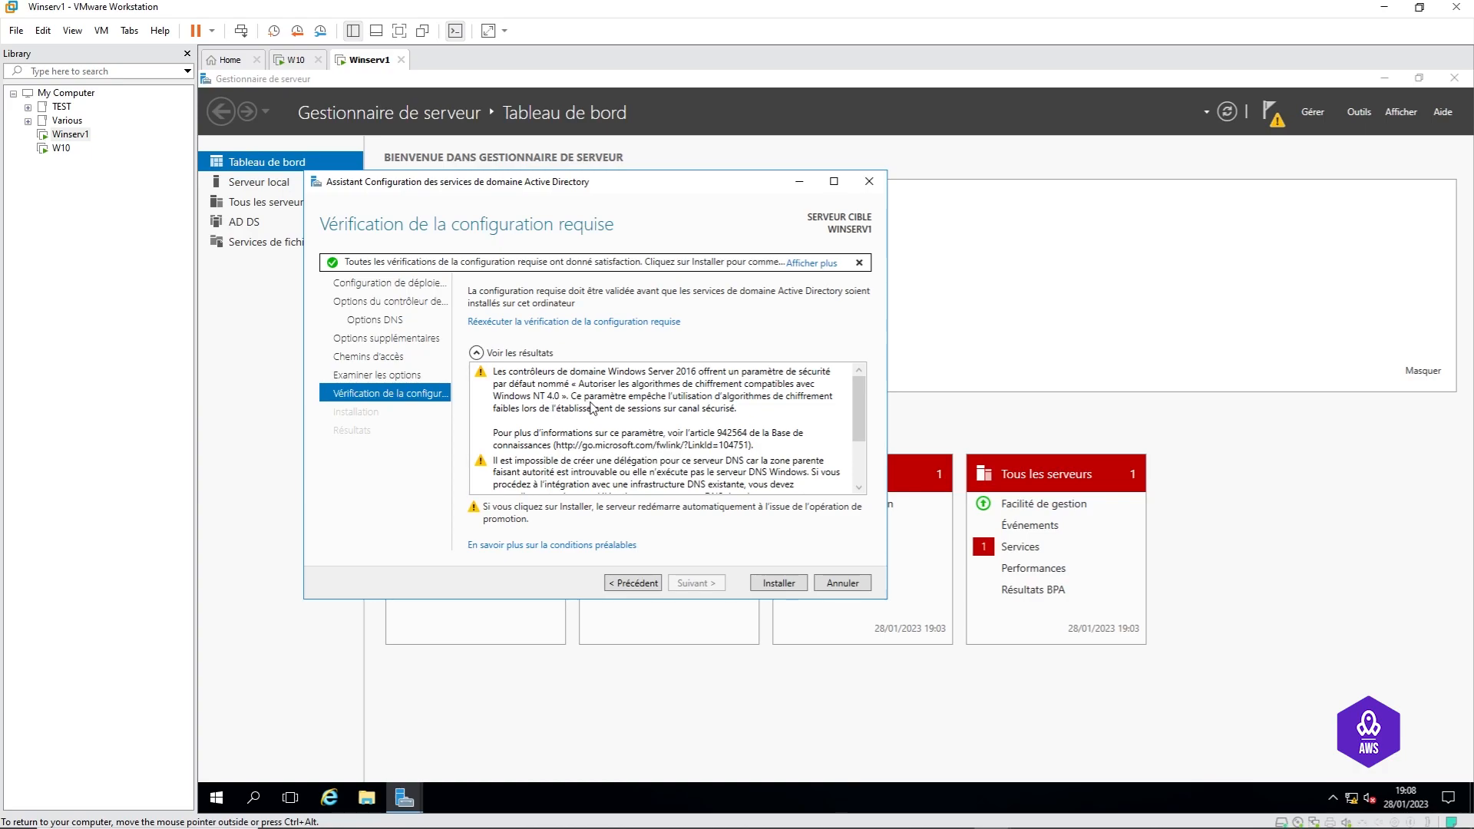
scroll(600, 410, "down", 1)
left_click(499, 429)
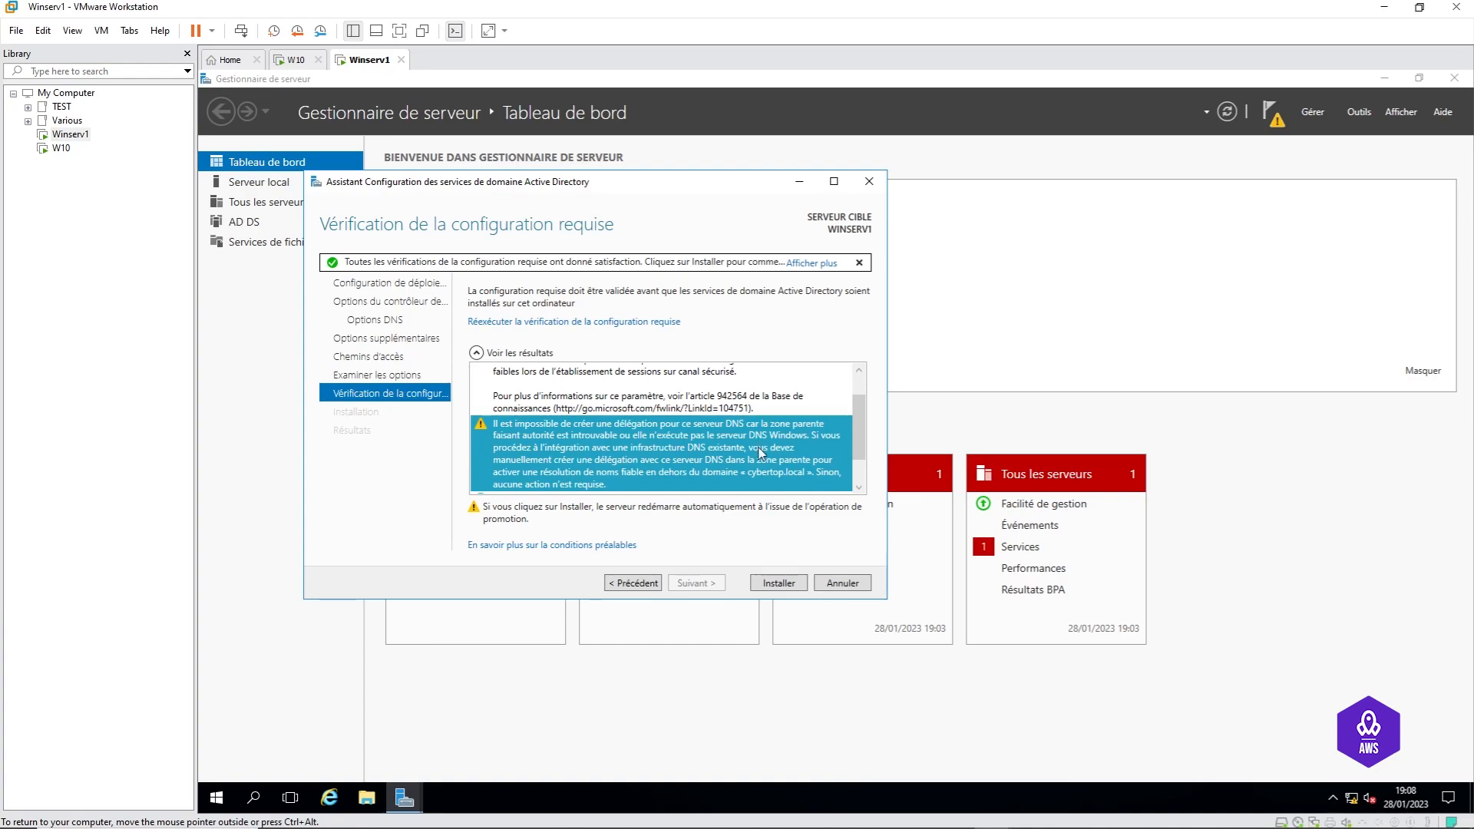
scroll(761, 453, "down", 1)
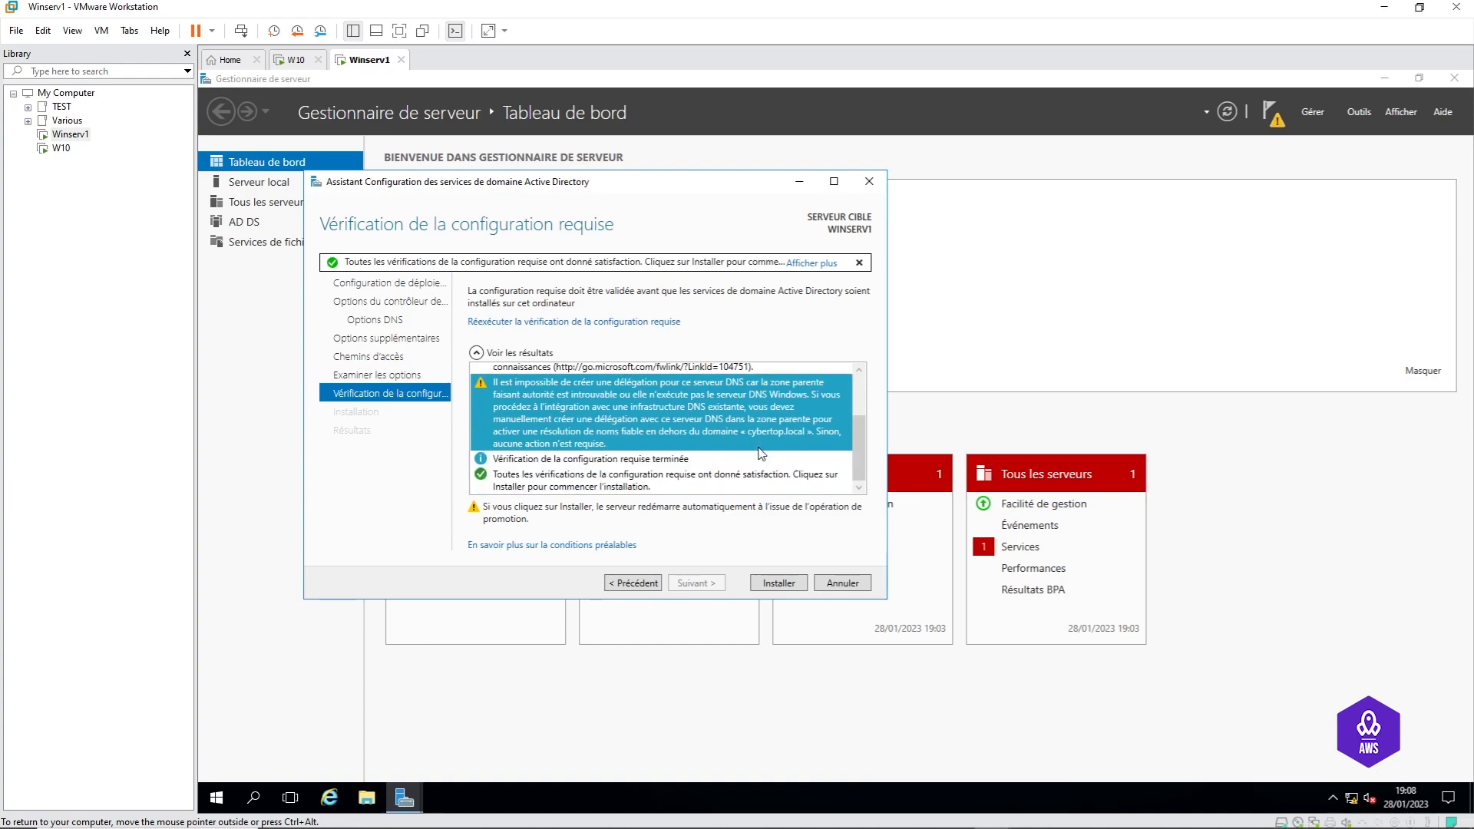
left_click(774, 585)
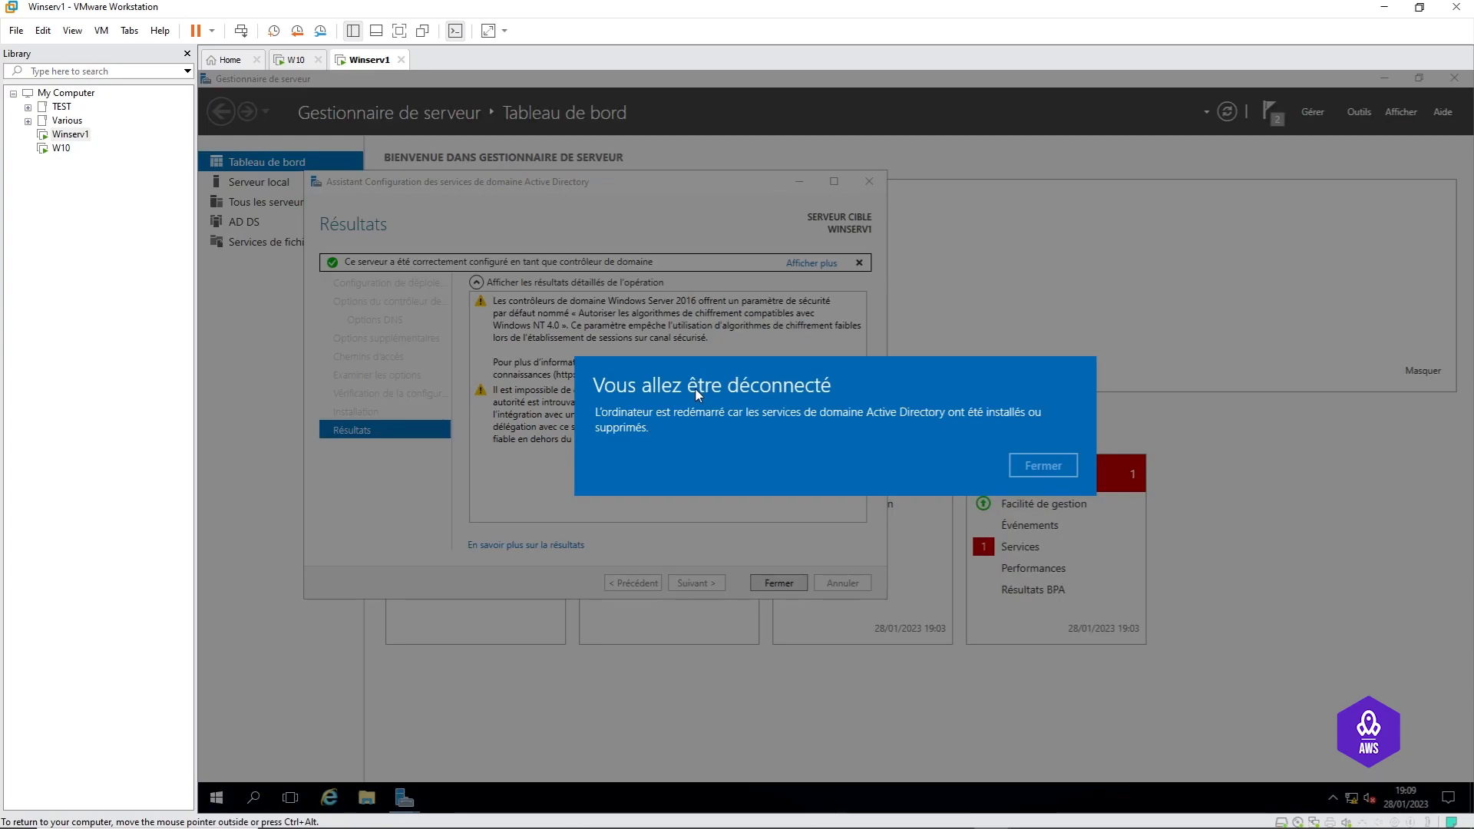
Step: Dismiss the sign-out notice, close the finished Results page, and minimize Server Manager
left_click(1045, 466)
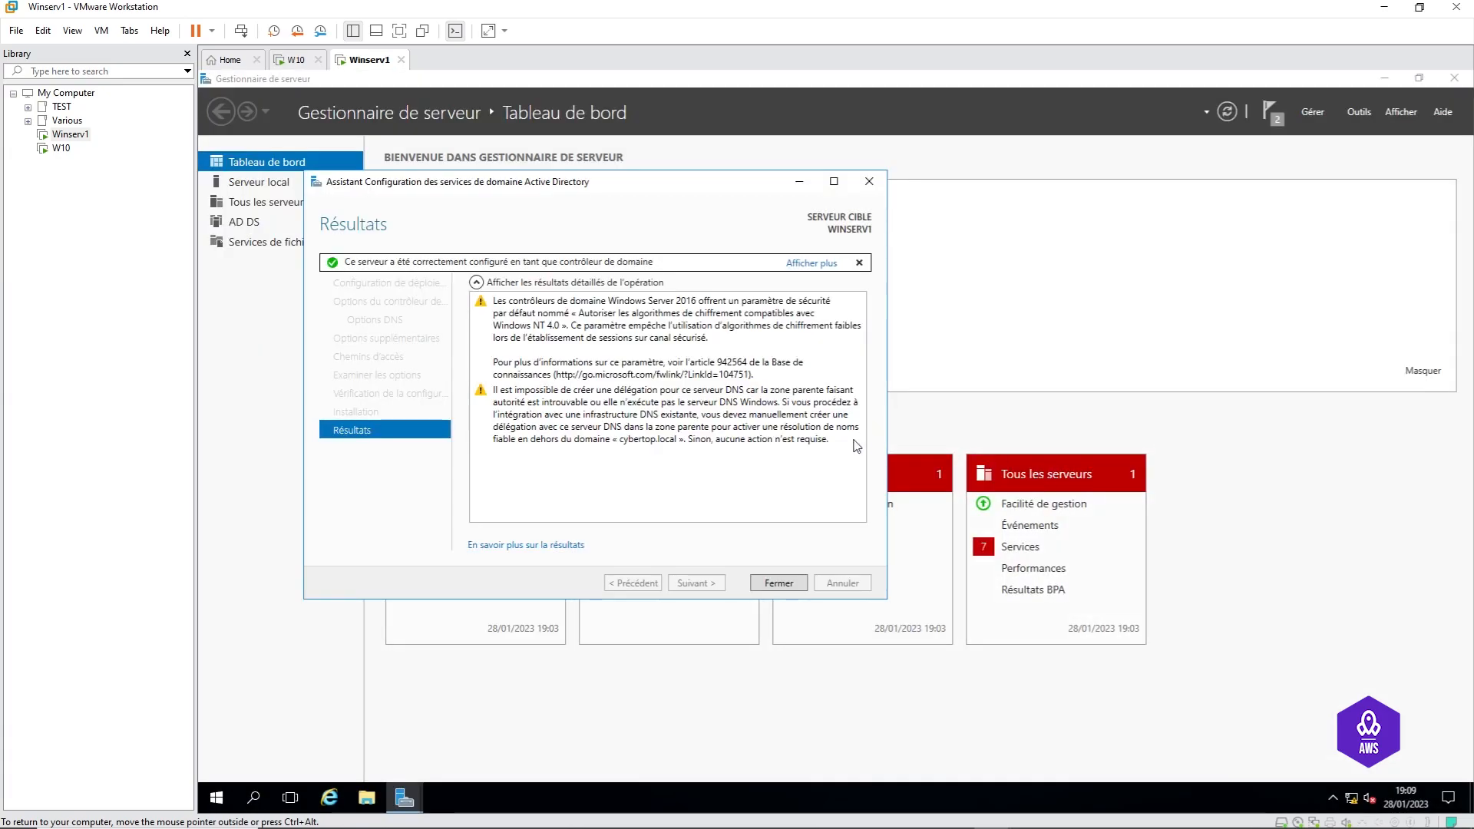
left_click(785, 588)
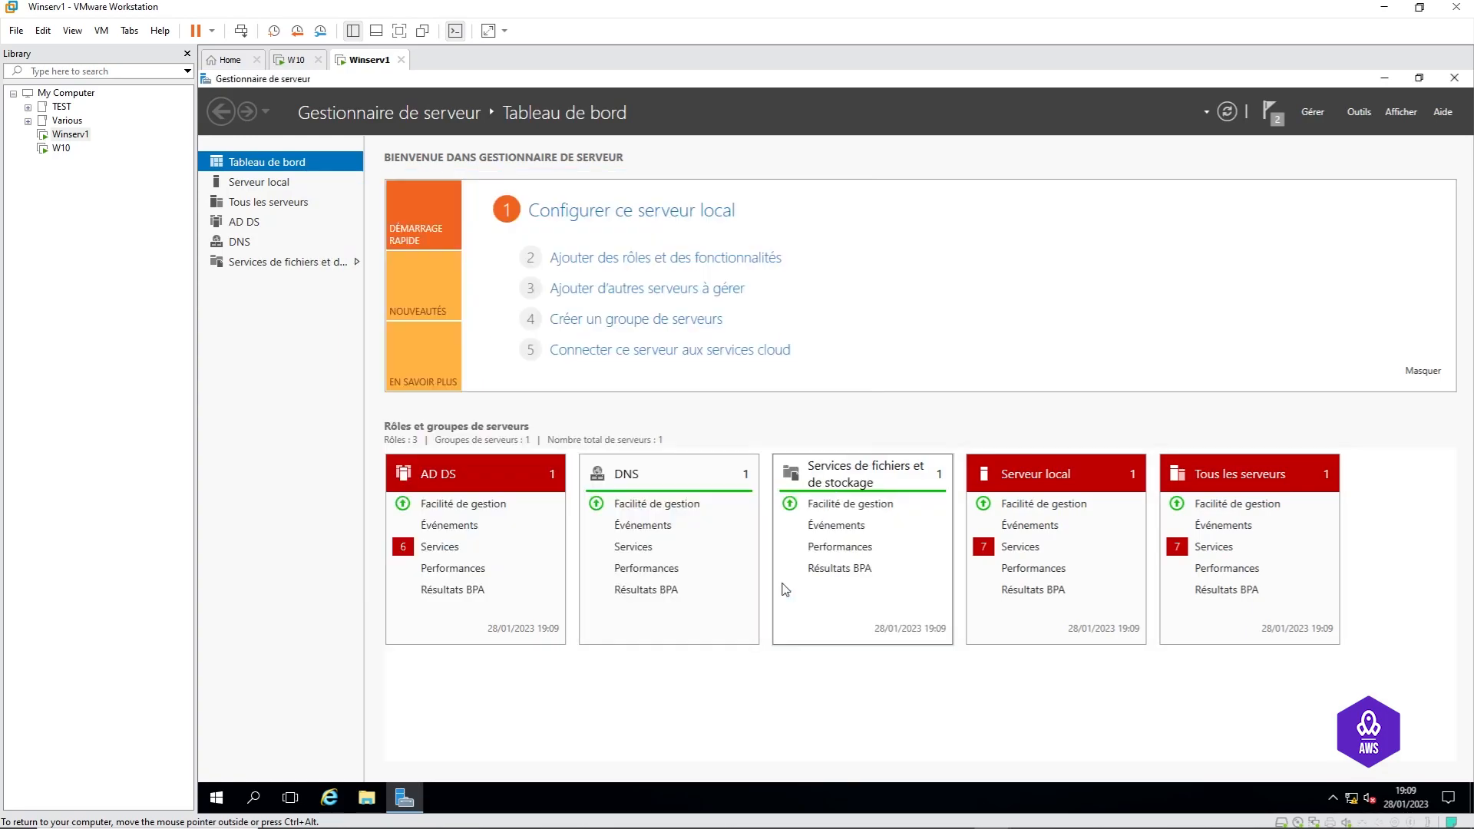
left_click(1384, 78)
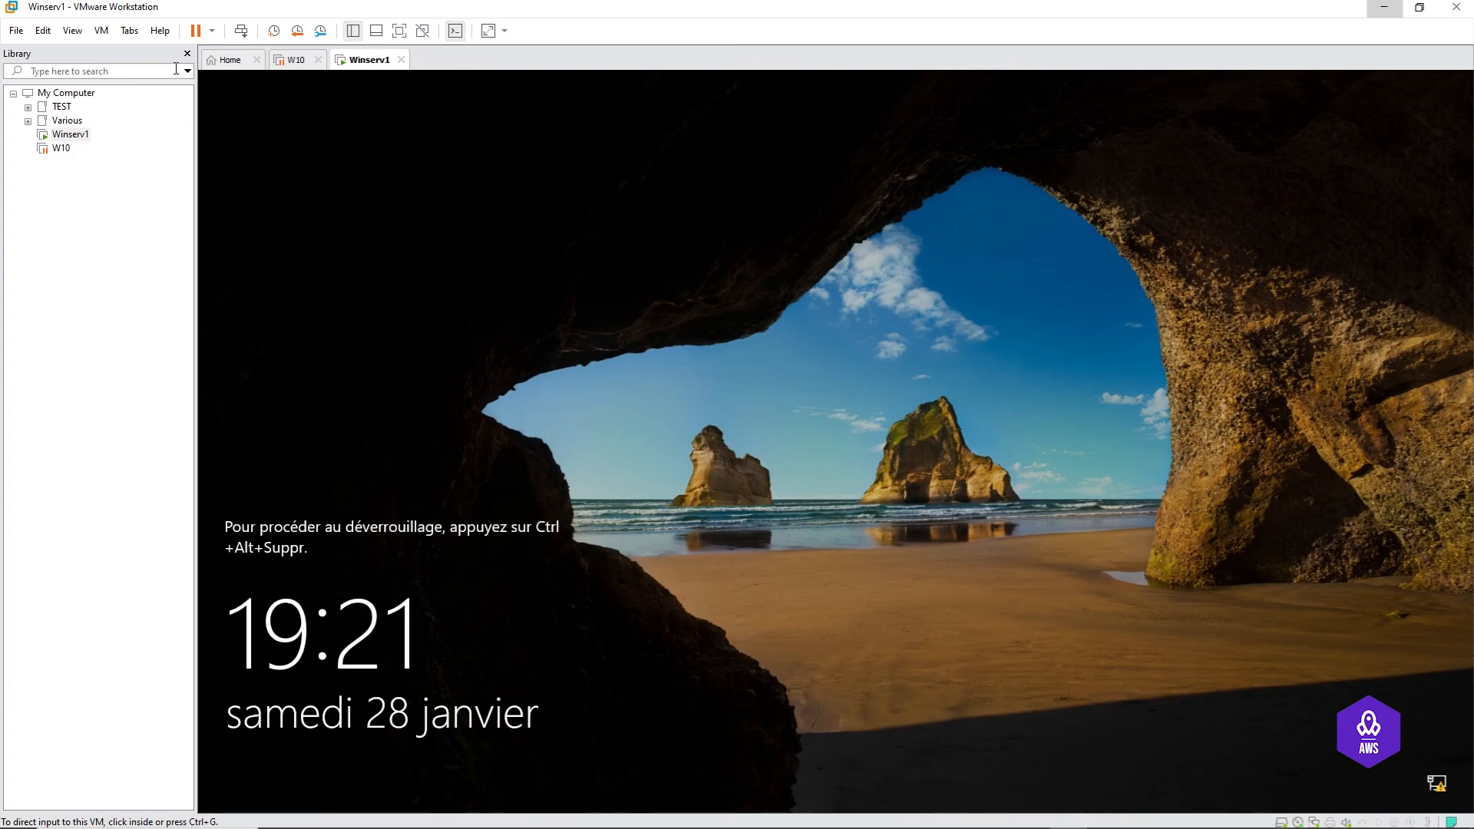
Step: Send Ctrl+Alt+Del to the Winserv1 VM once its lock screen appears
left_click(241, 32)
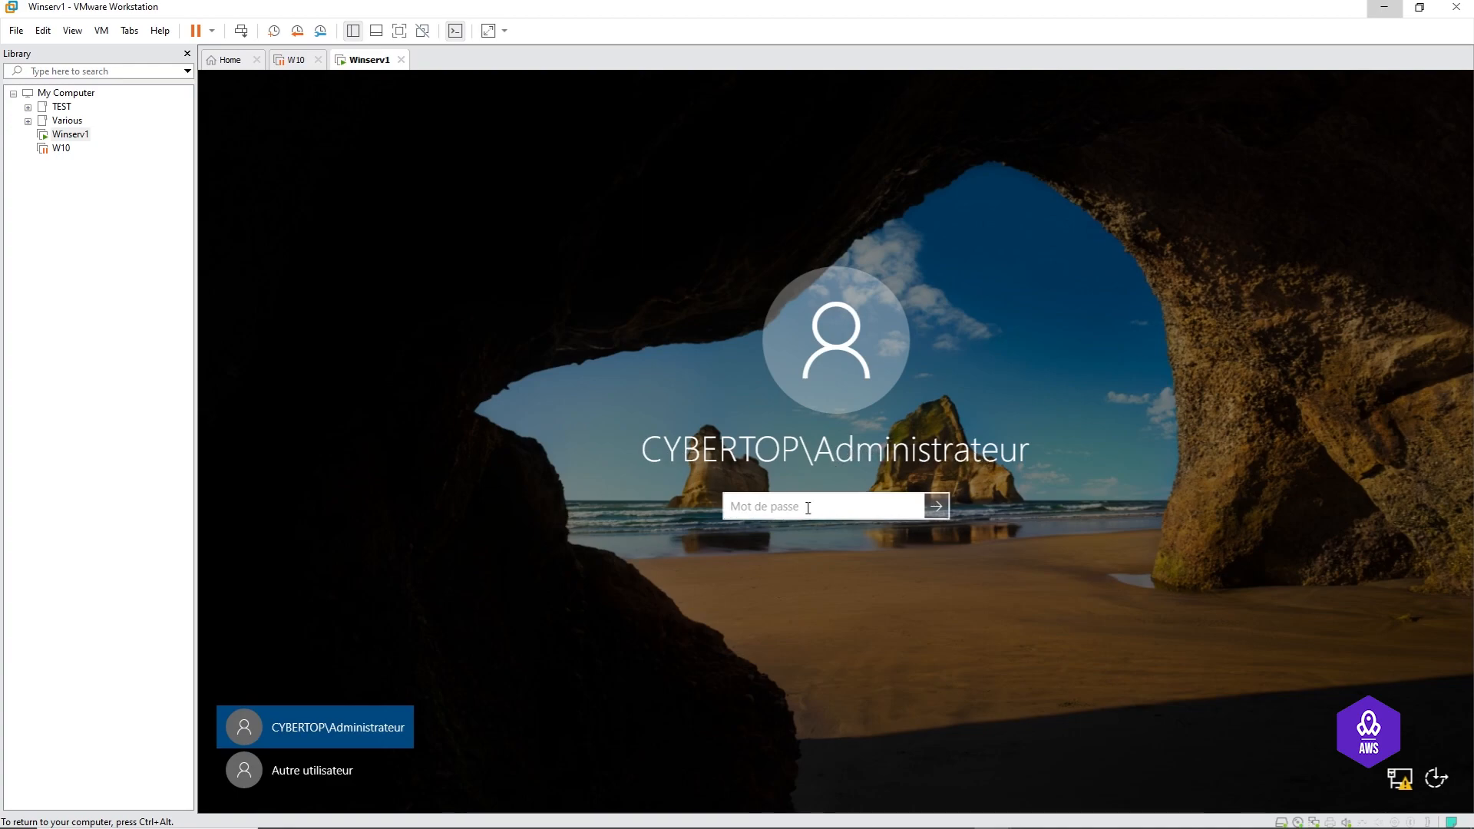
Step: Sign in with the current administrator password, then enter and confirm a new password
type("P@ssw0rd")
key("Return")
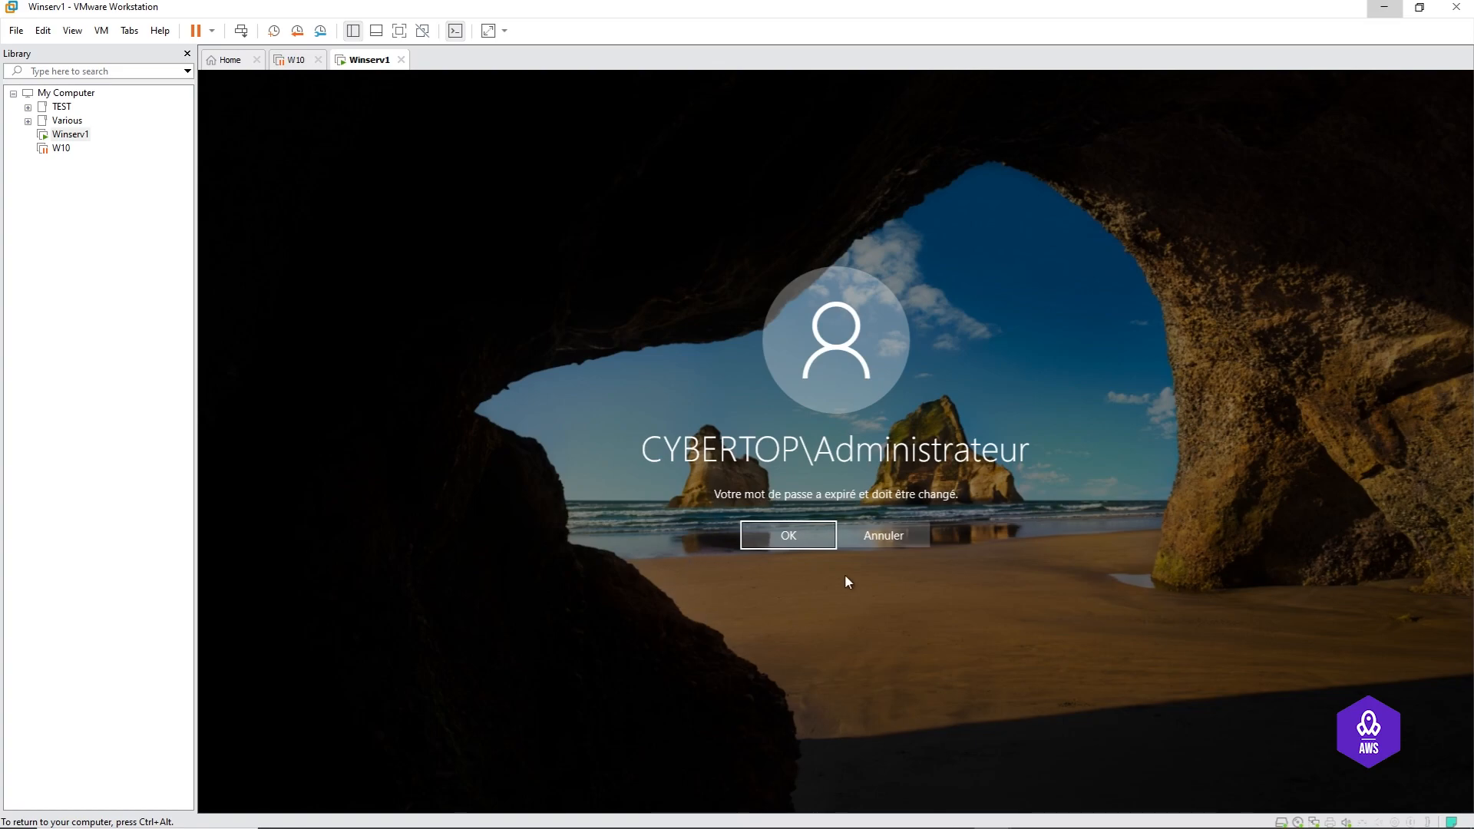
left_click(793, 535)
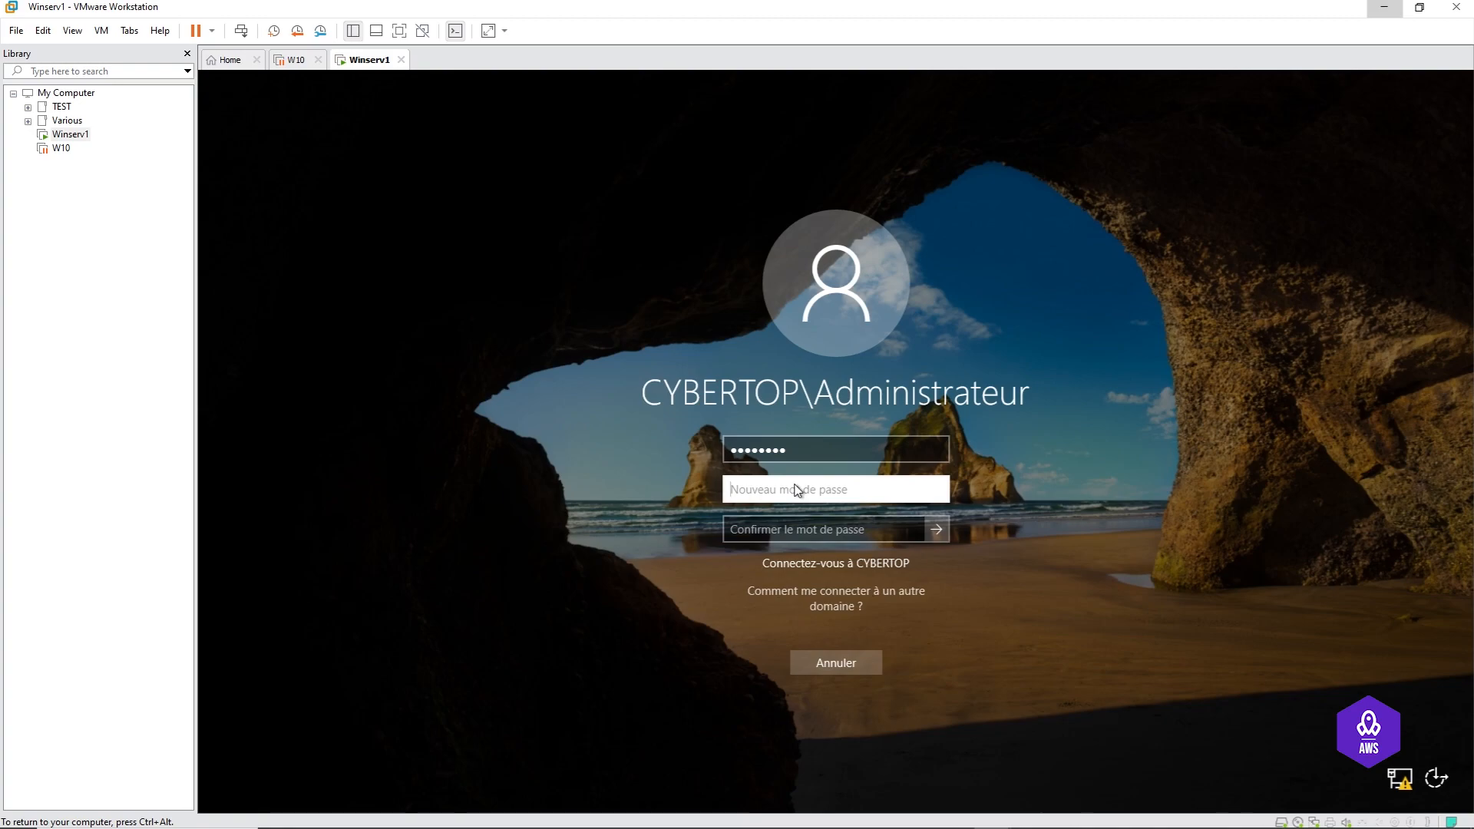
type("P")
left_click(790, 530)
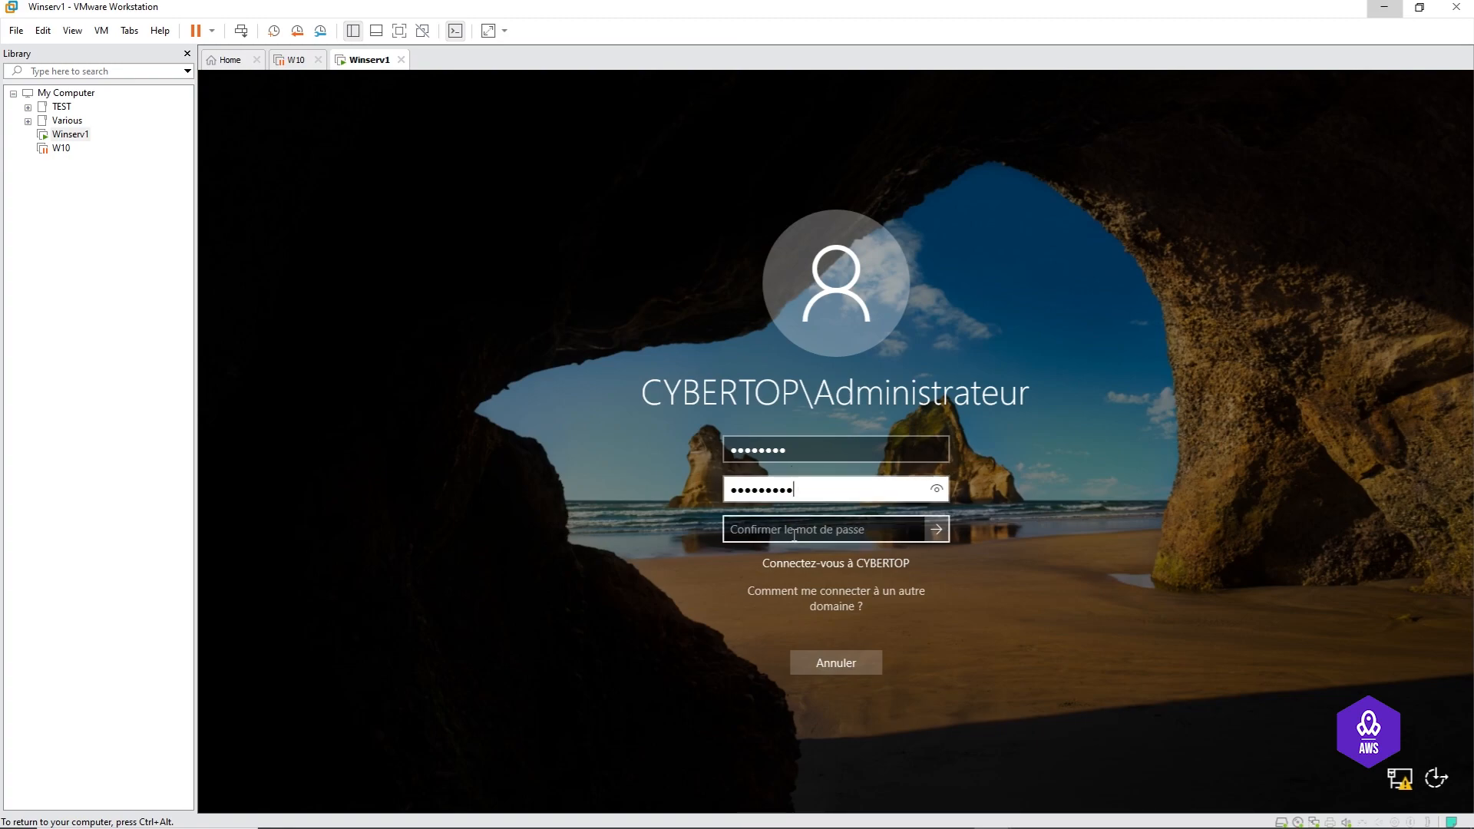
type("P")
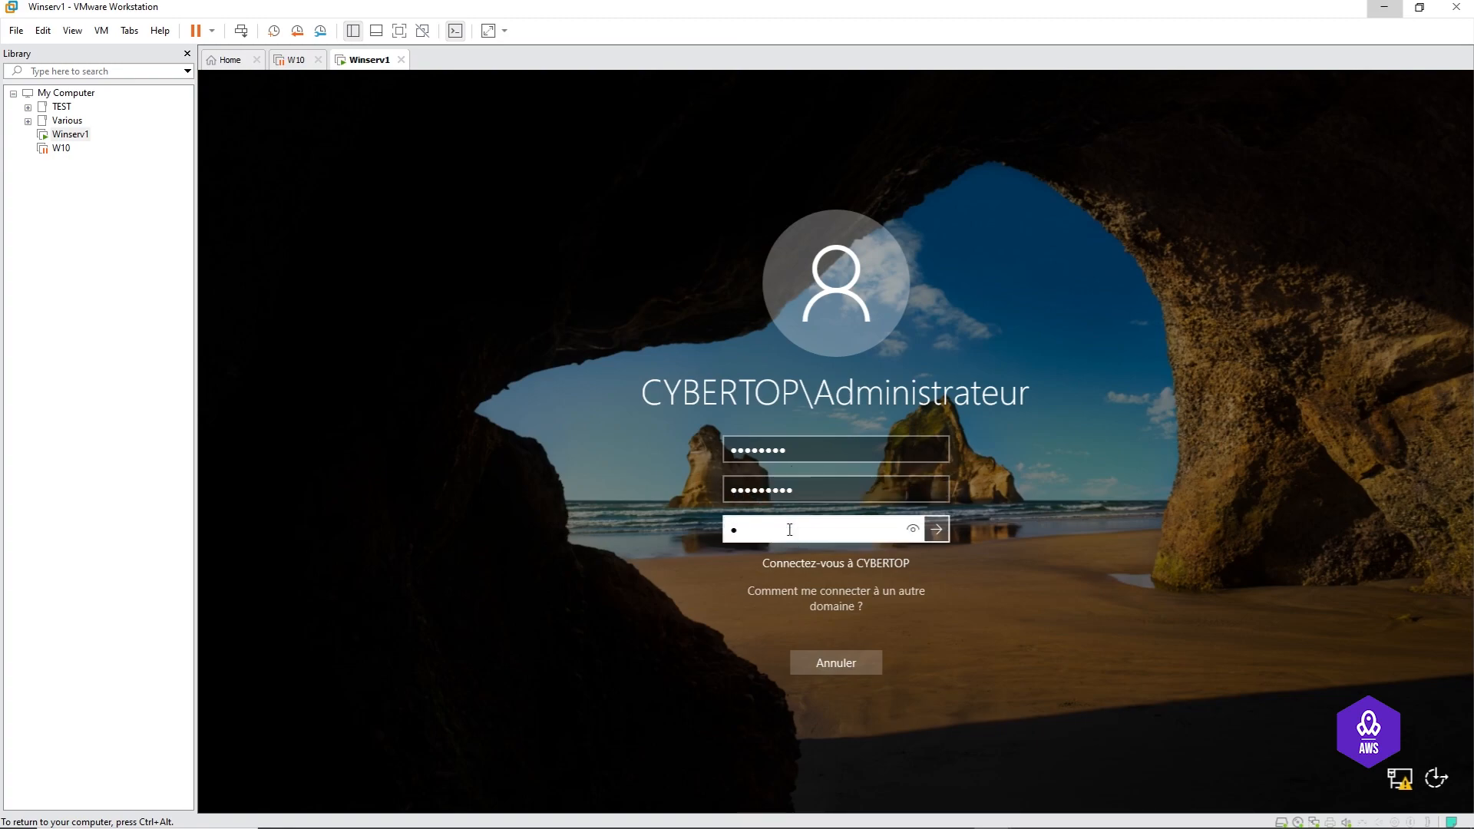
type("@ssw0rd")
key("Return")
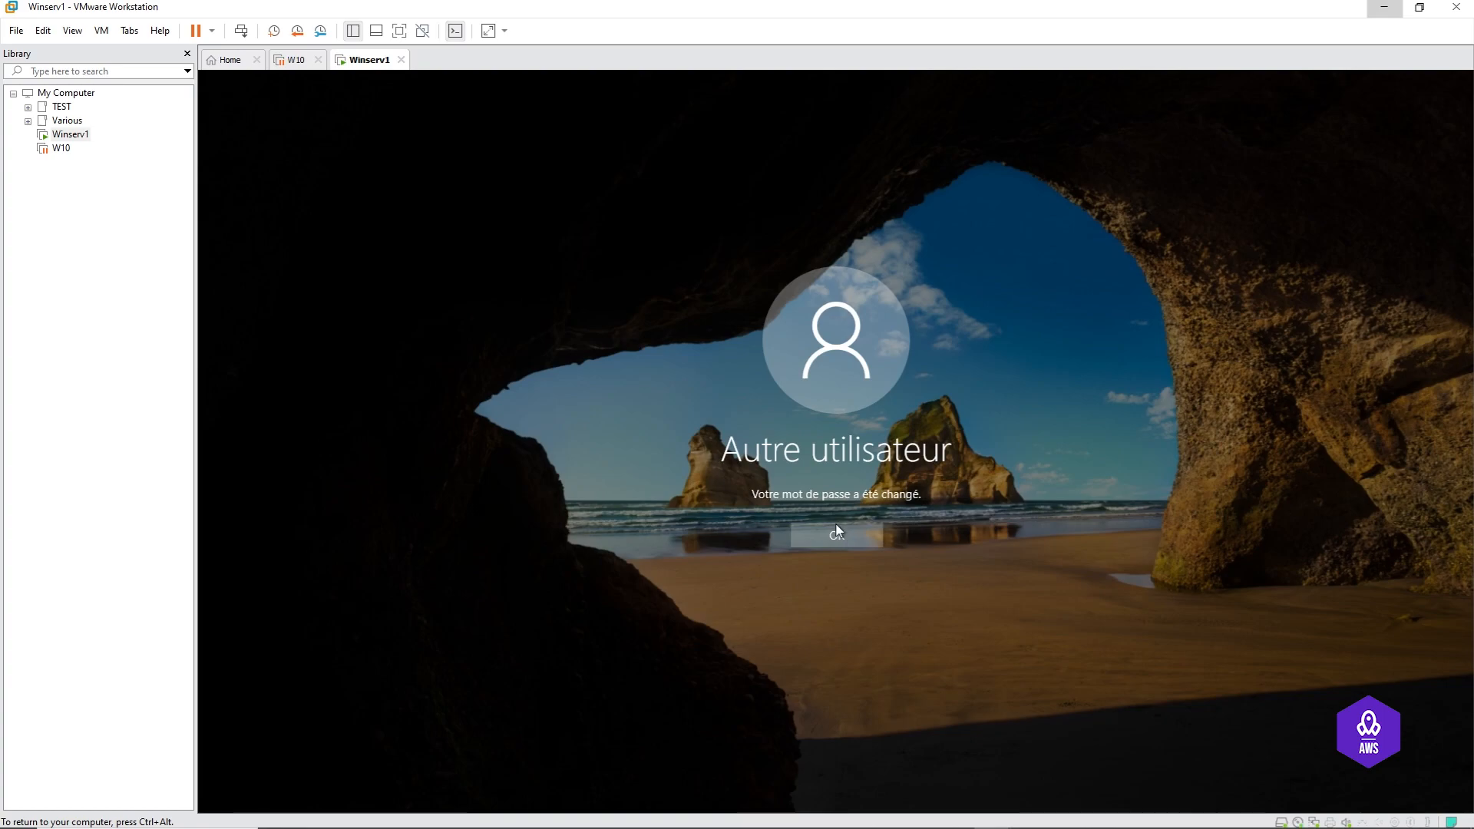
left_click(835, 537)
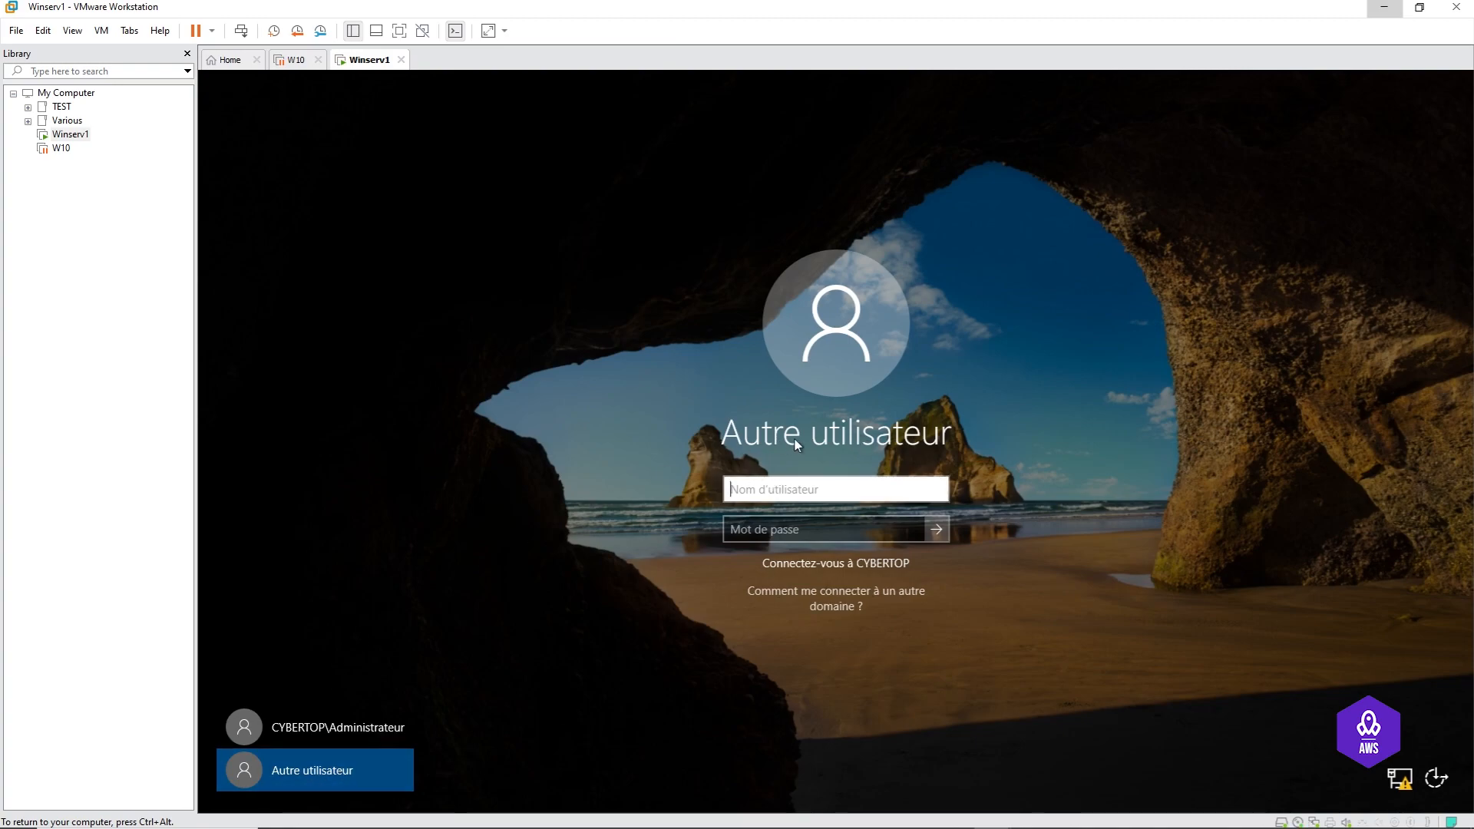
Step: Pick the CYBERTOP\Administrateur tile and sign in to Winserv1
left_click(319, 730)
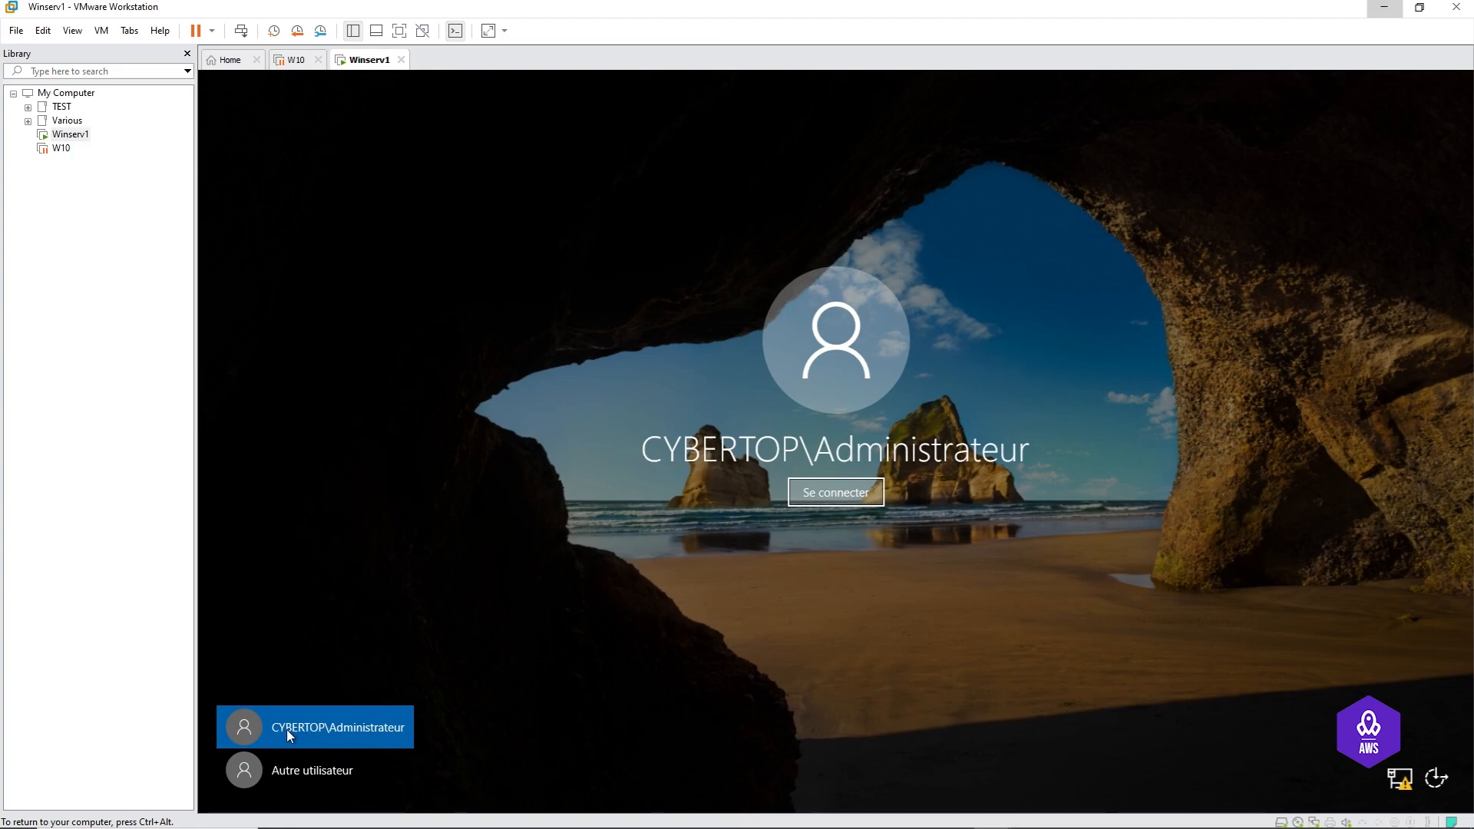
left_click(830, 498)
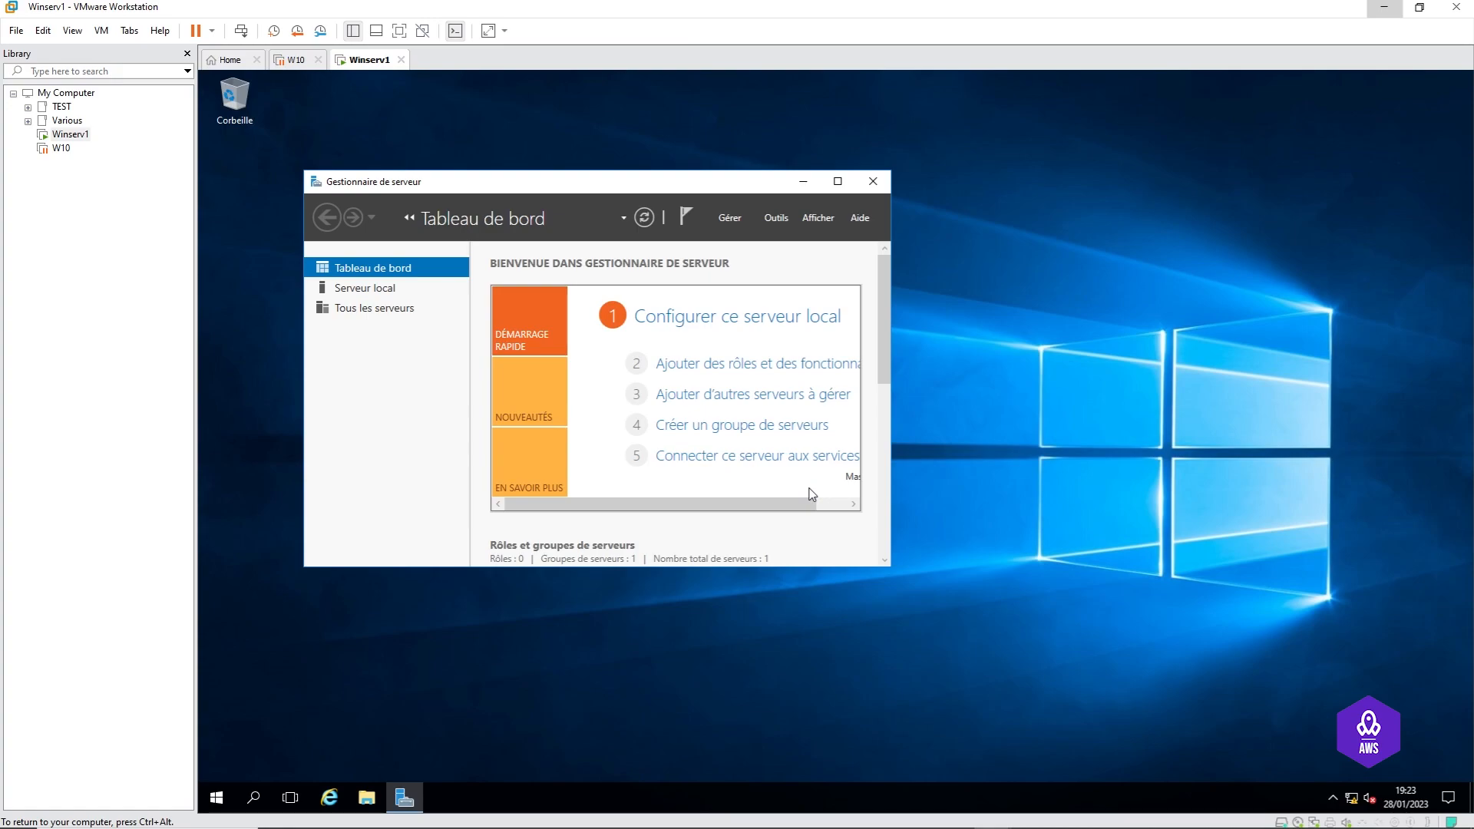
Step: Maximize Server Manager to review the AD DS, DNS and storage roles, then minimize it
left_click(838, 182)
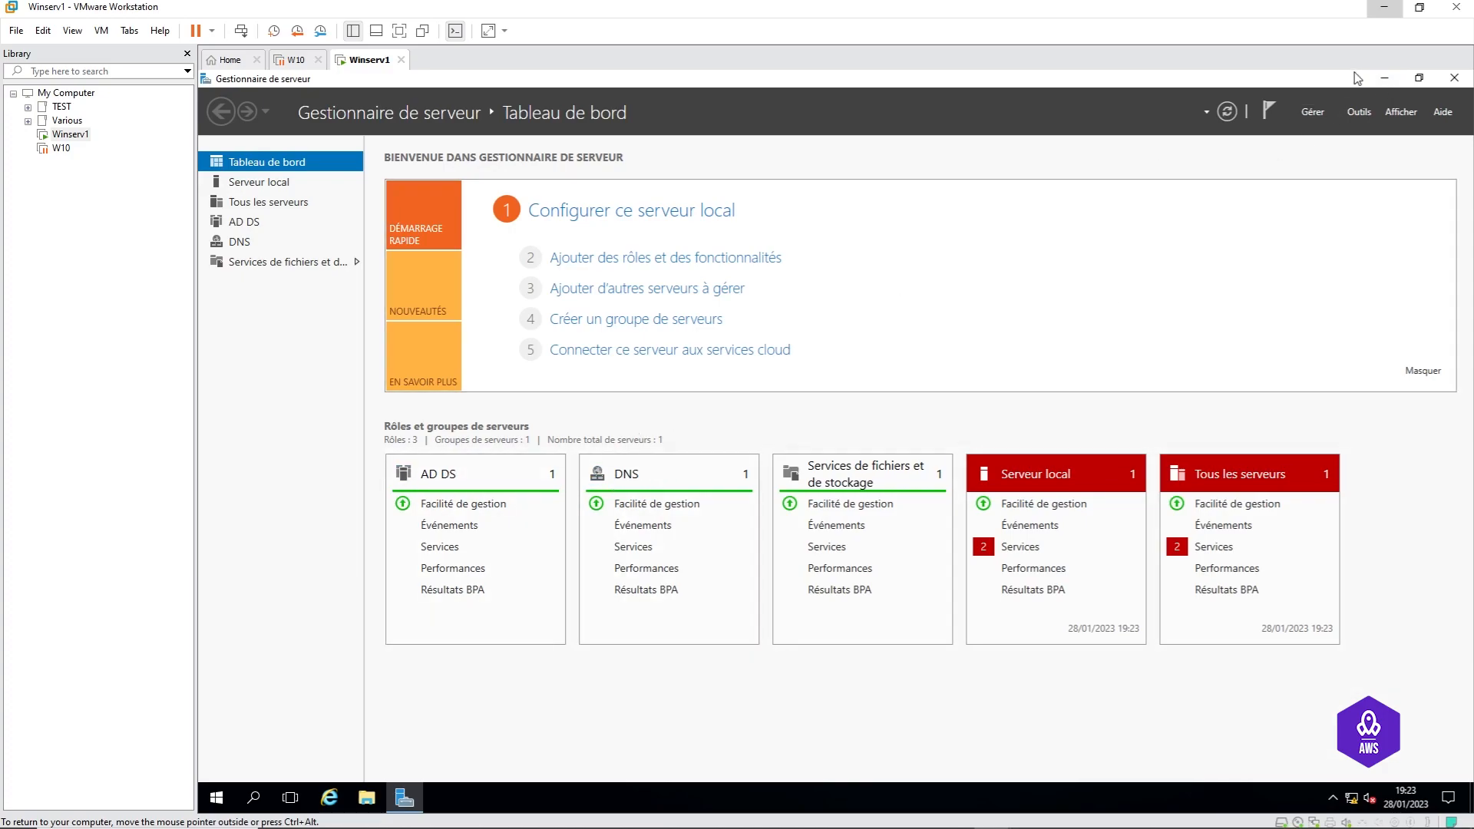
left_click(1385, 79)
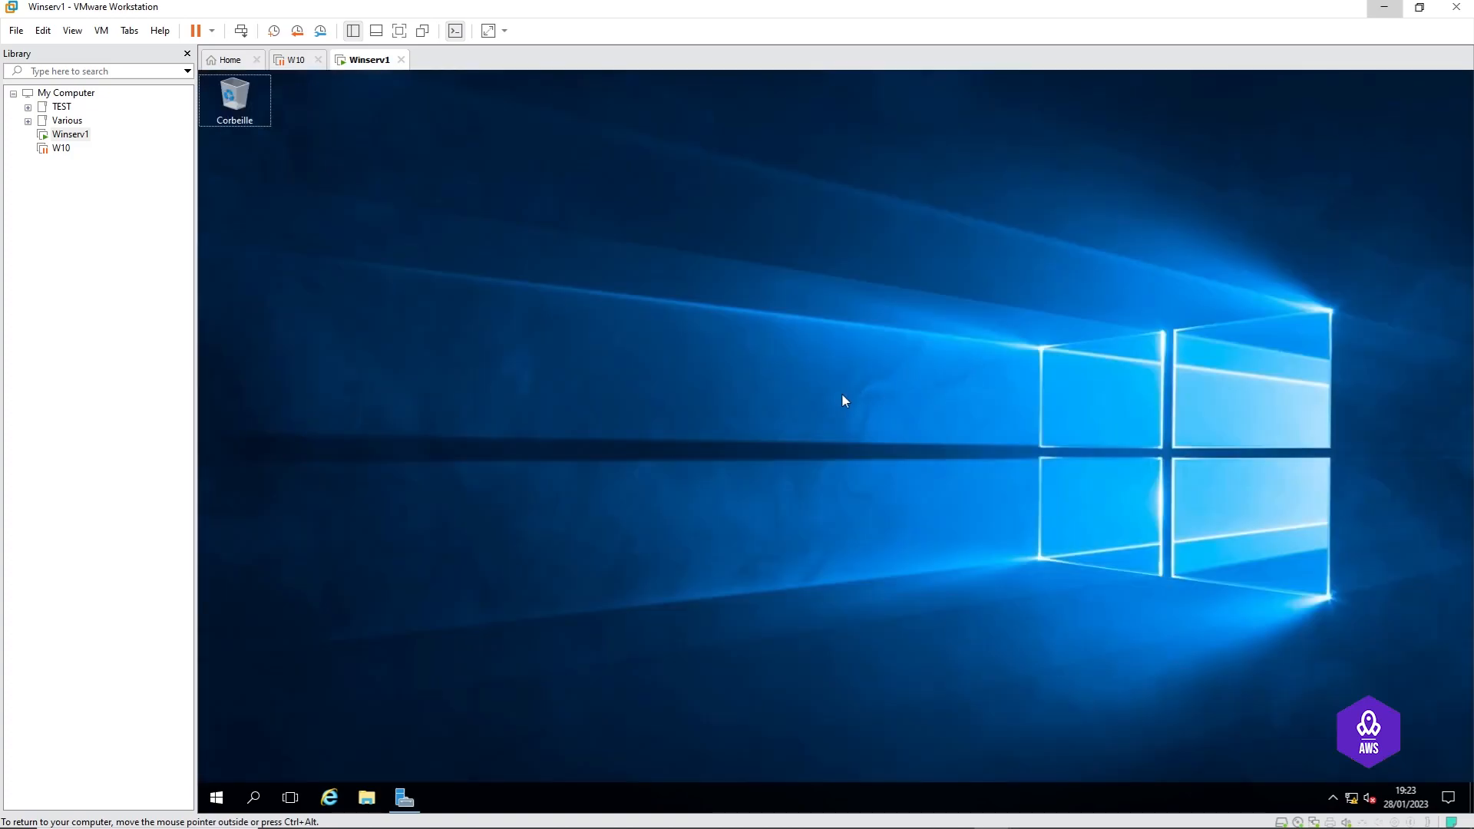
Step: Open Active Directory Users and Computers by running dsa from a command prompt, enlarging its window
key("super+r")
key("Return")
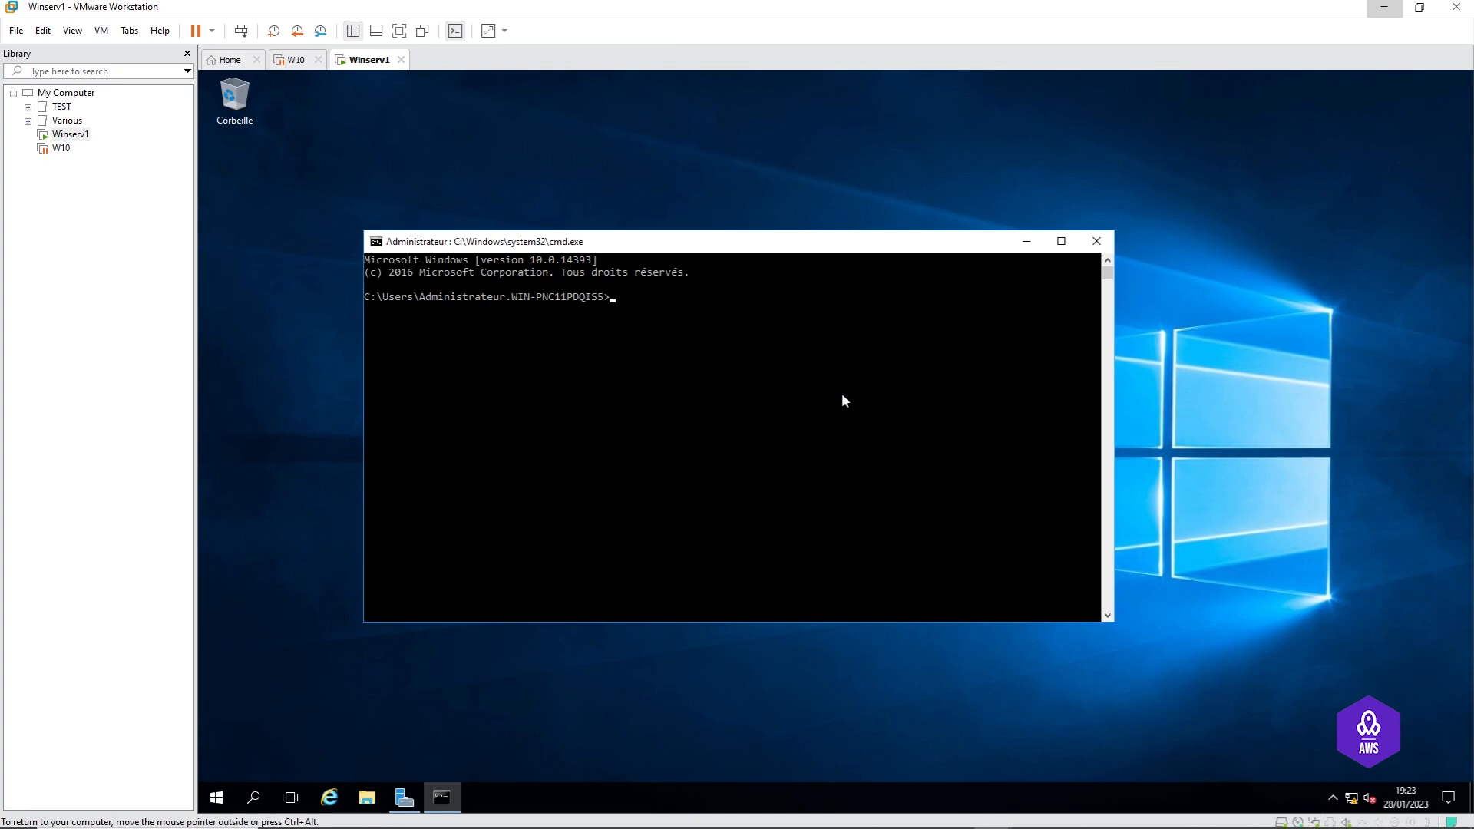
type("dsa")
key("Return")
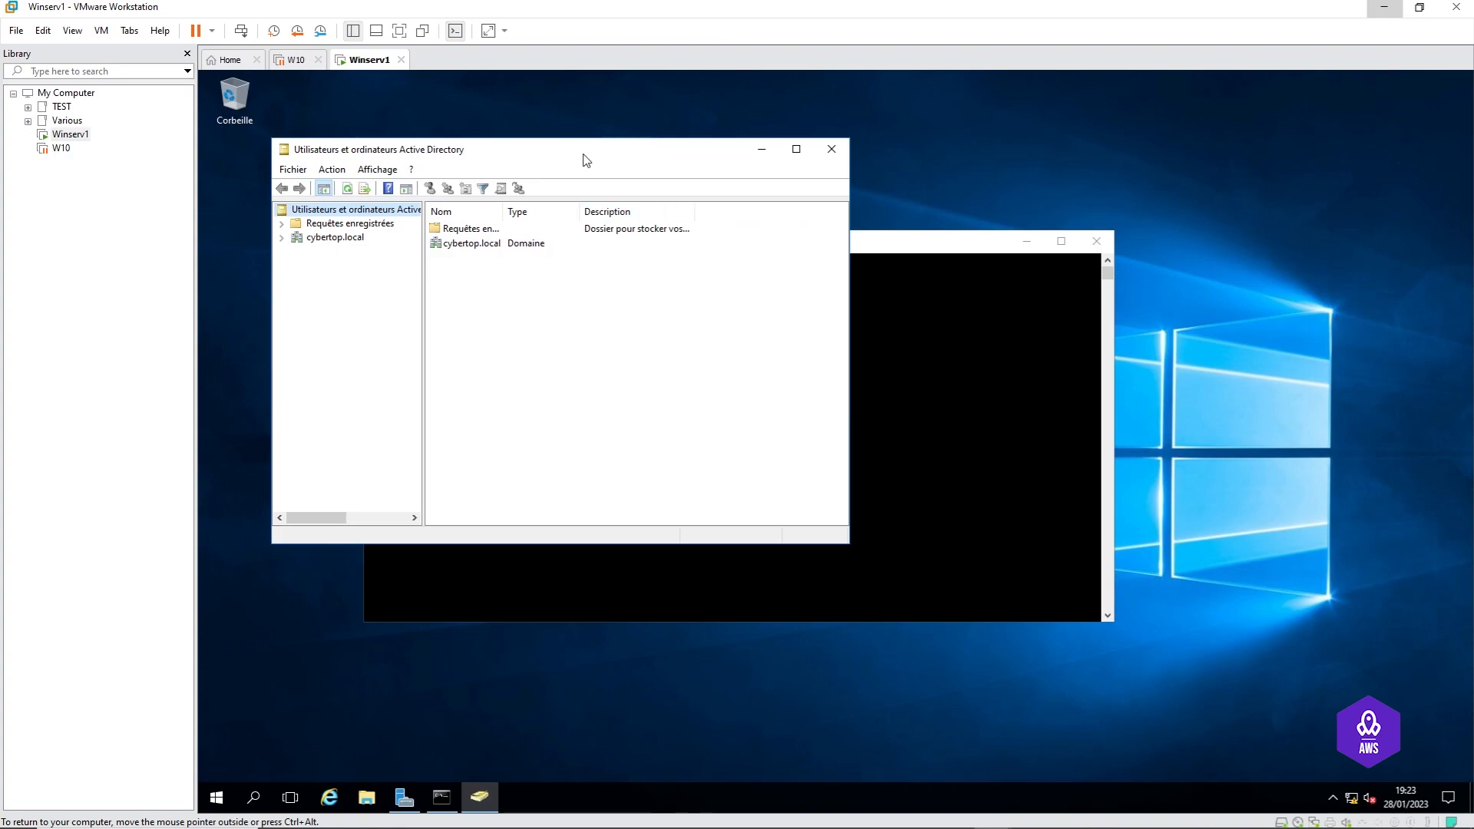
left_click_drag(576, 151, 828, 139)
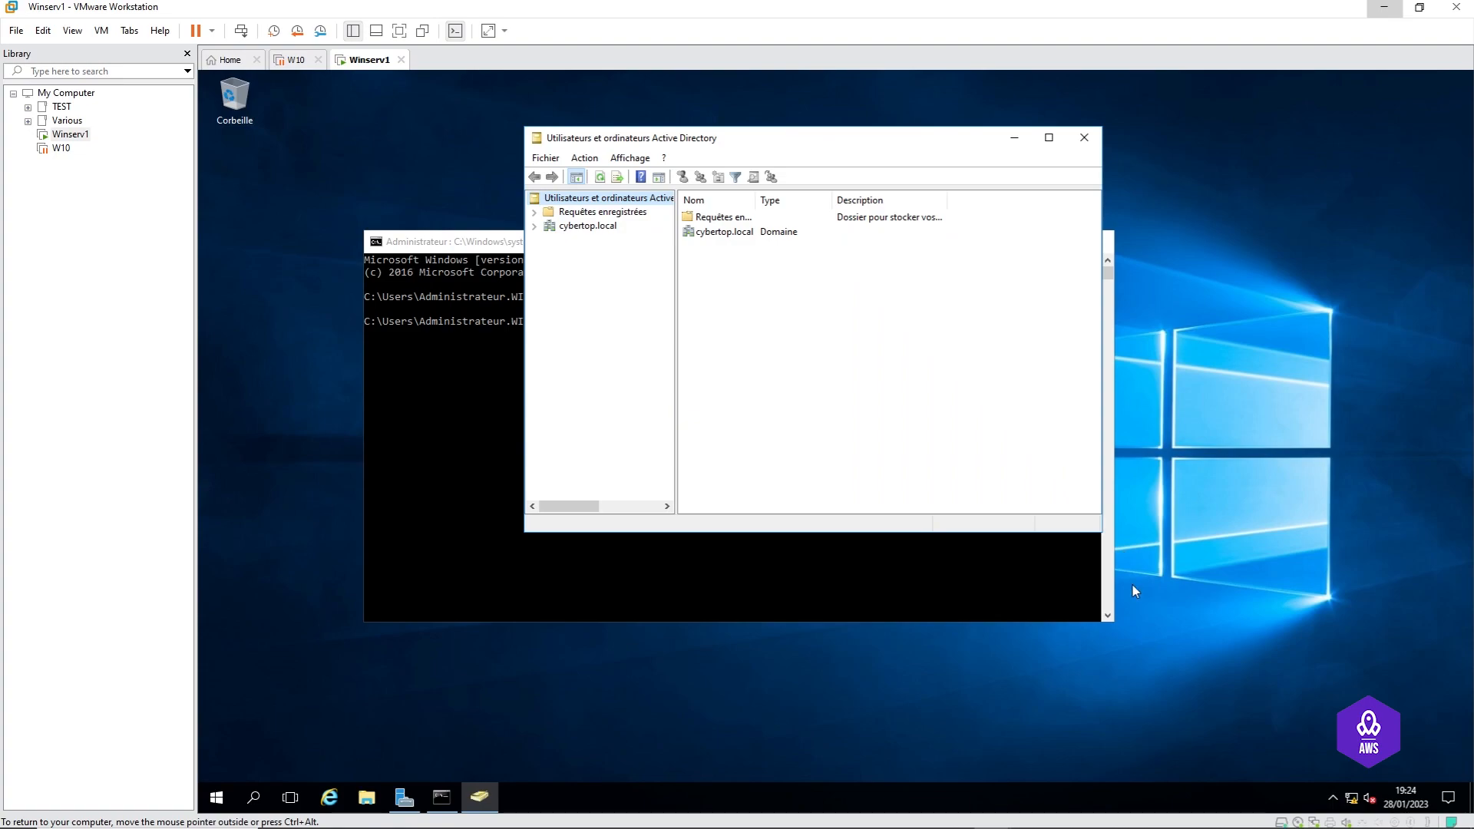
left_click_drag(1099, 534, 1306, 644)
Step: Browse cybertop.local's containers down to Users and widen the Name column to read accounts
left_click(568, 229)
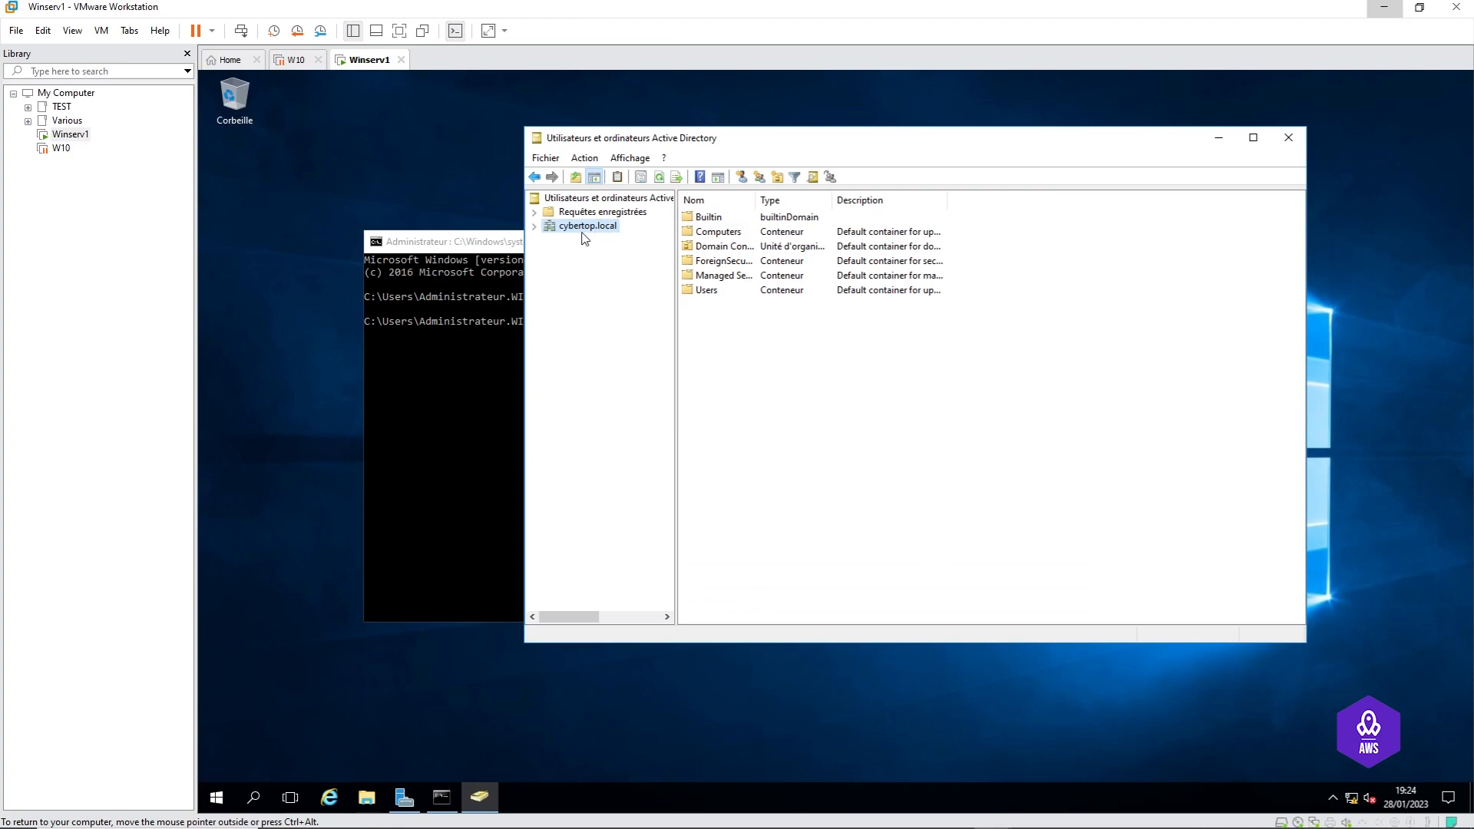
left_click(534, 228)
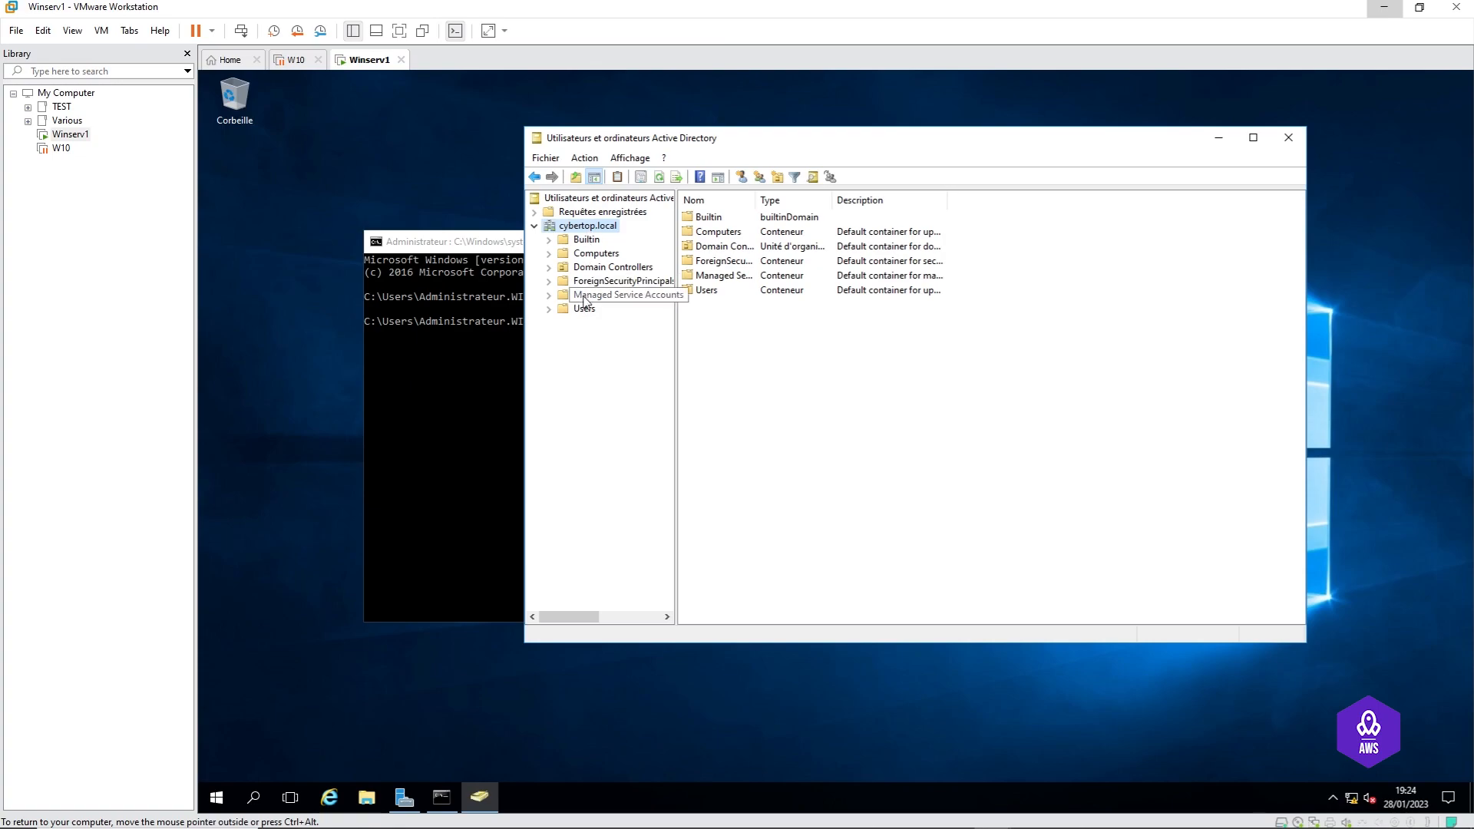
left_click(590, 240)
left_click(596, 253)
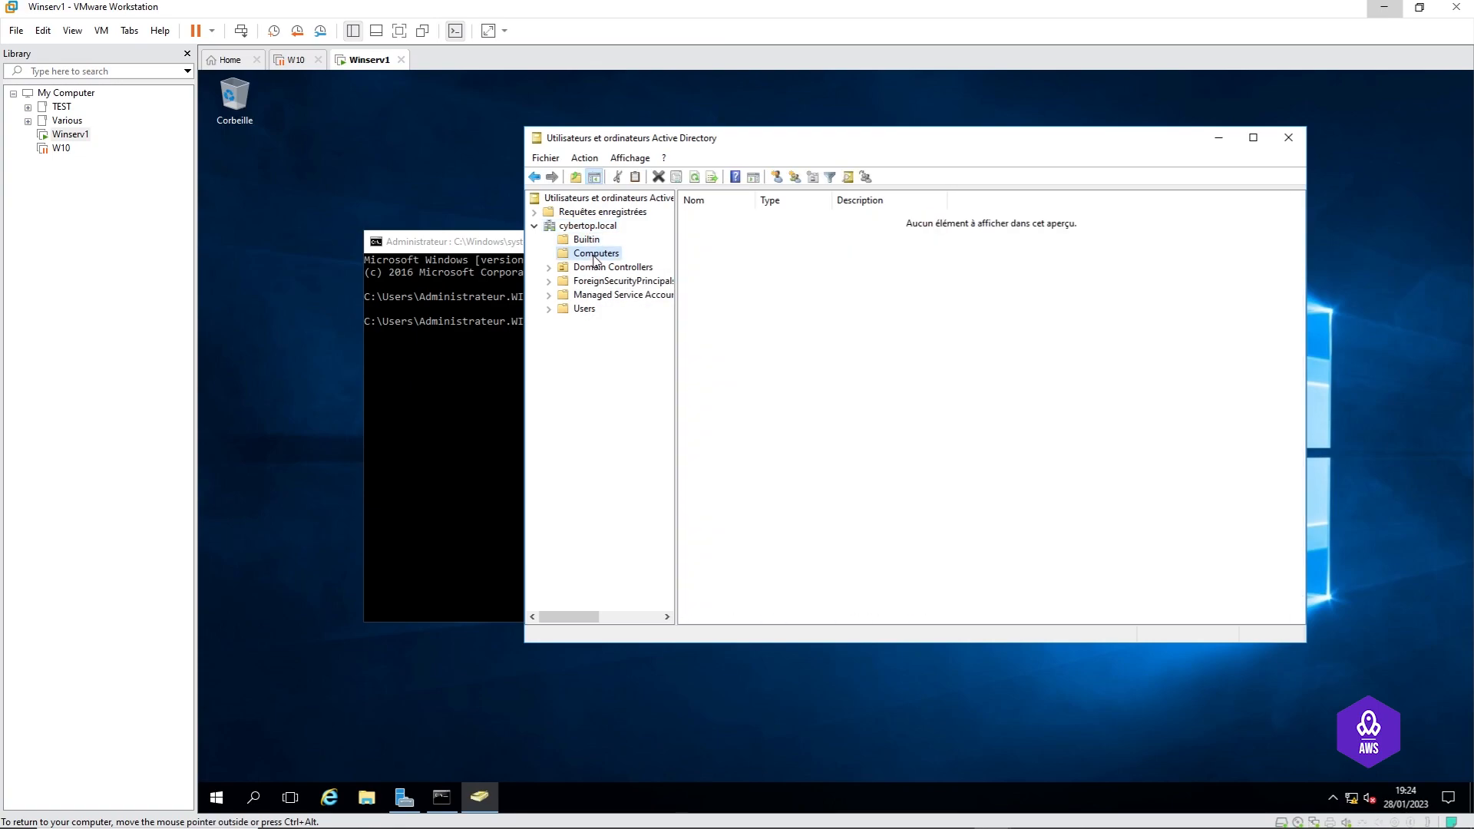
left_click(597, 267)
left_click(596, 281)
left_click(596, 297)
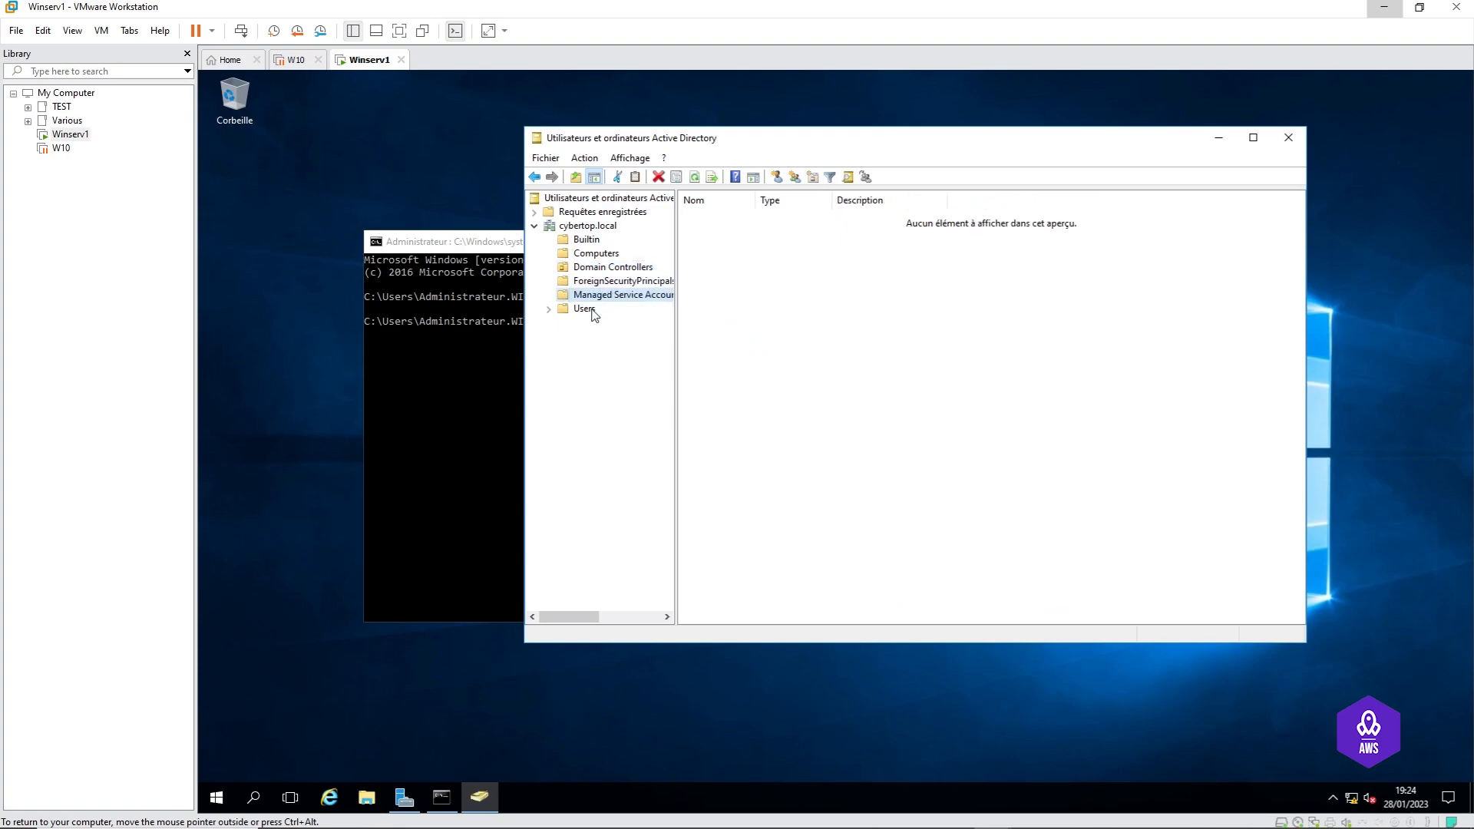
left_click(589, 310)
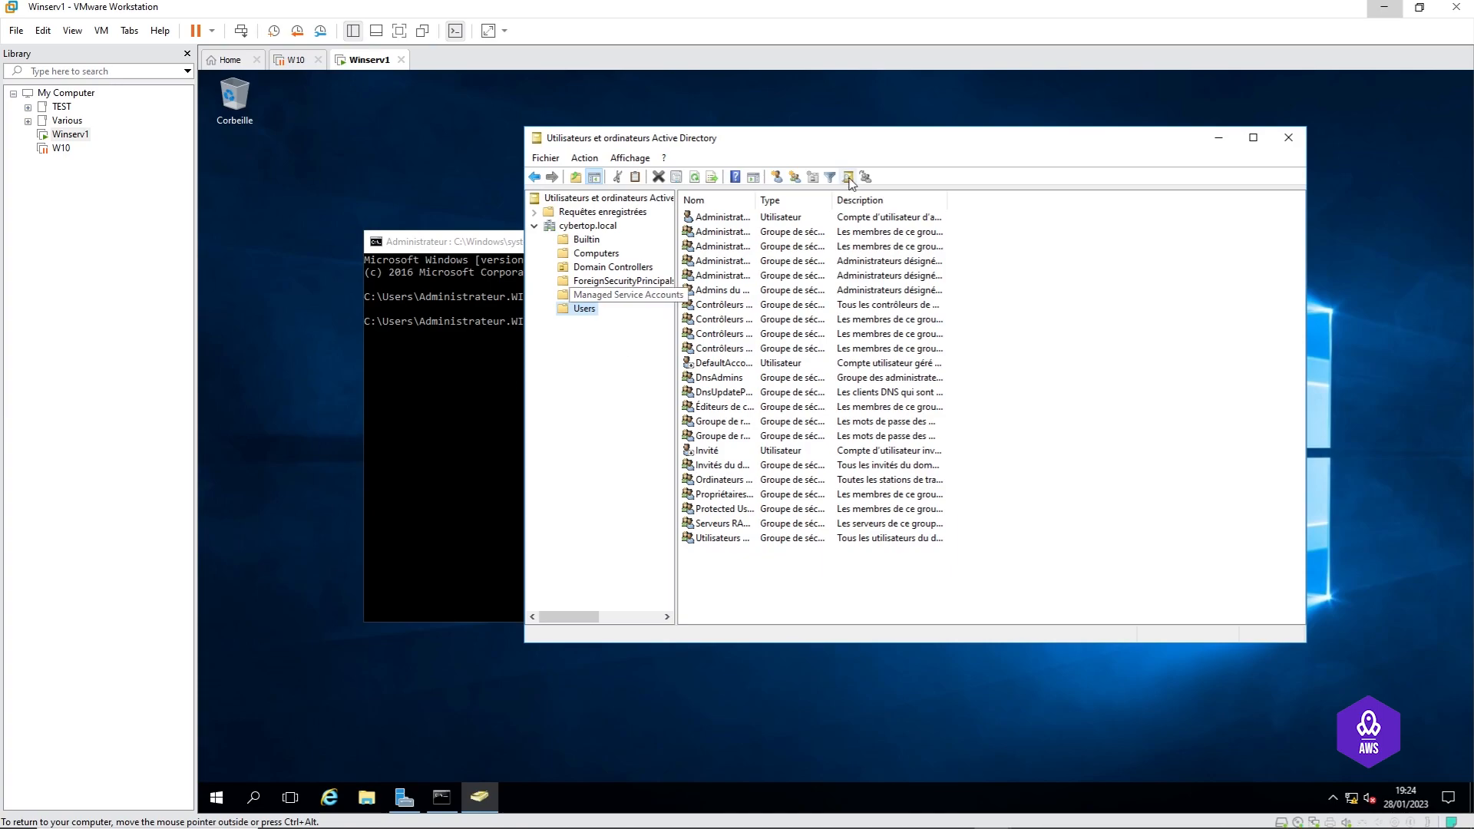
left_click_drag(833, 203, 842, 207)
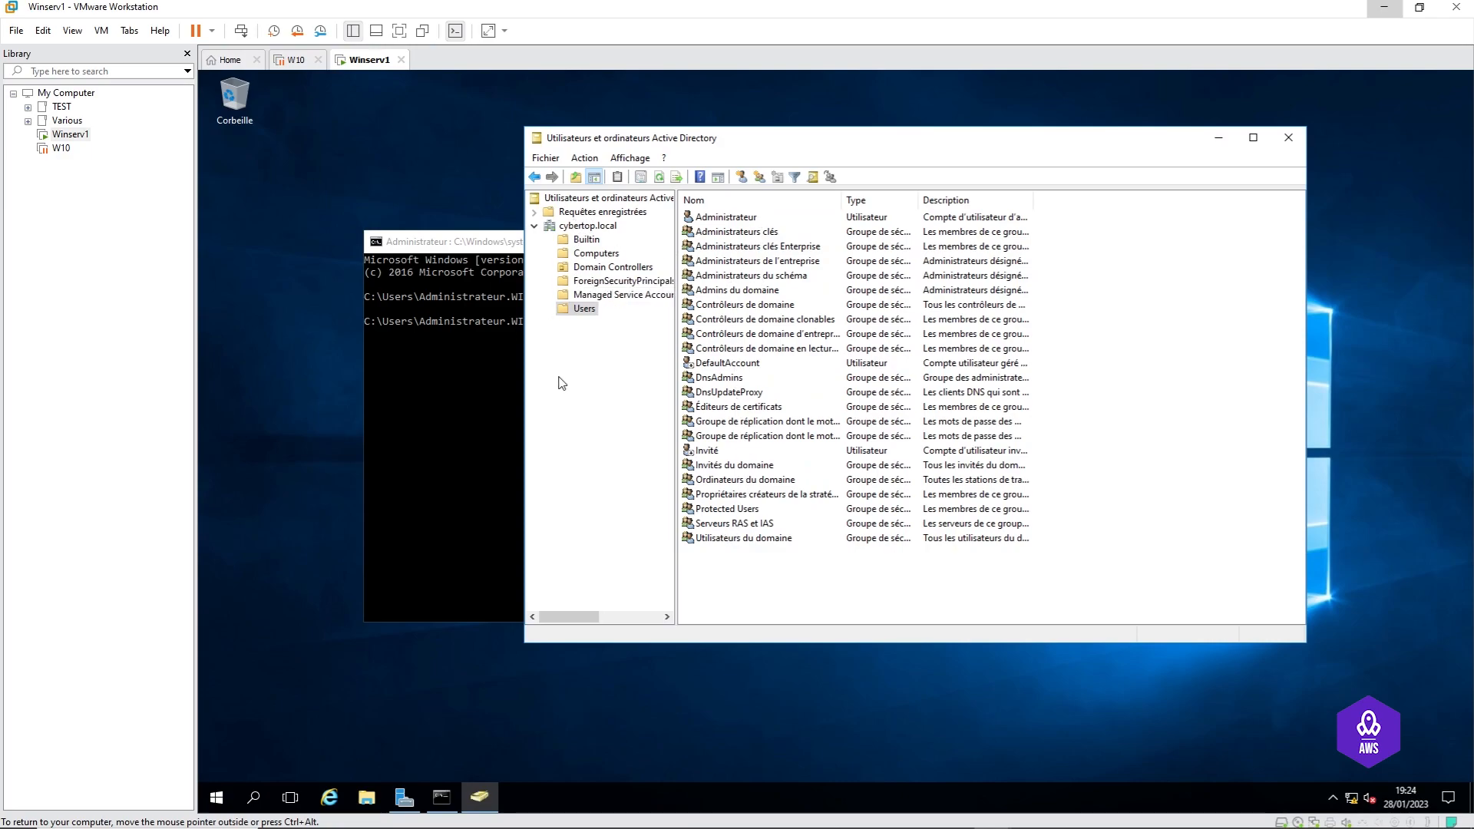
left_click(482, 427)
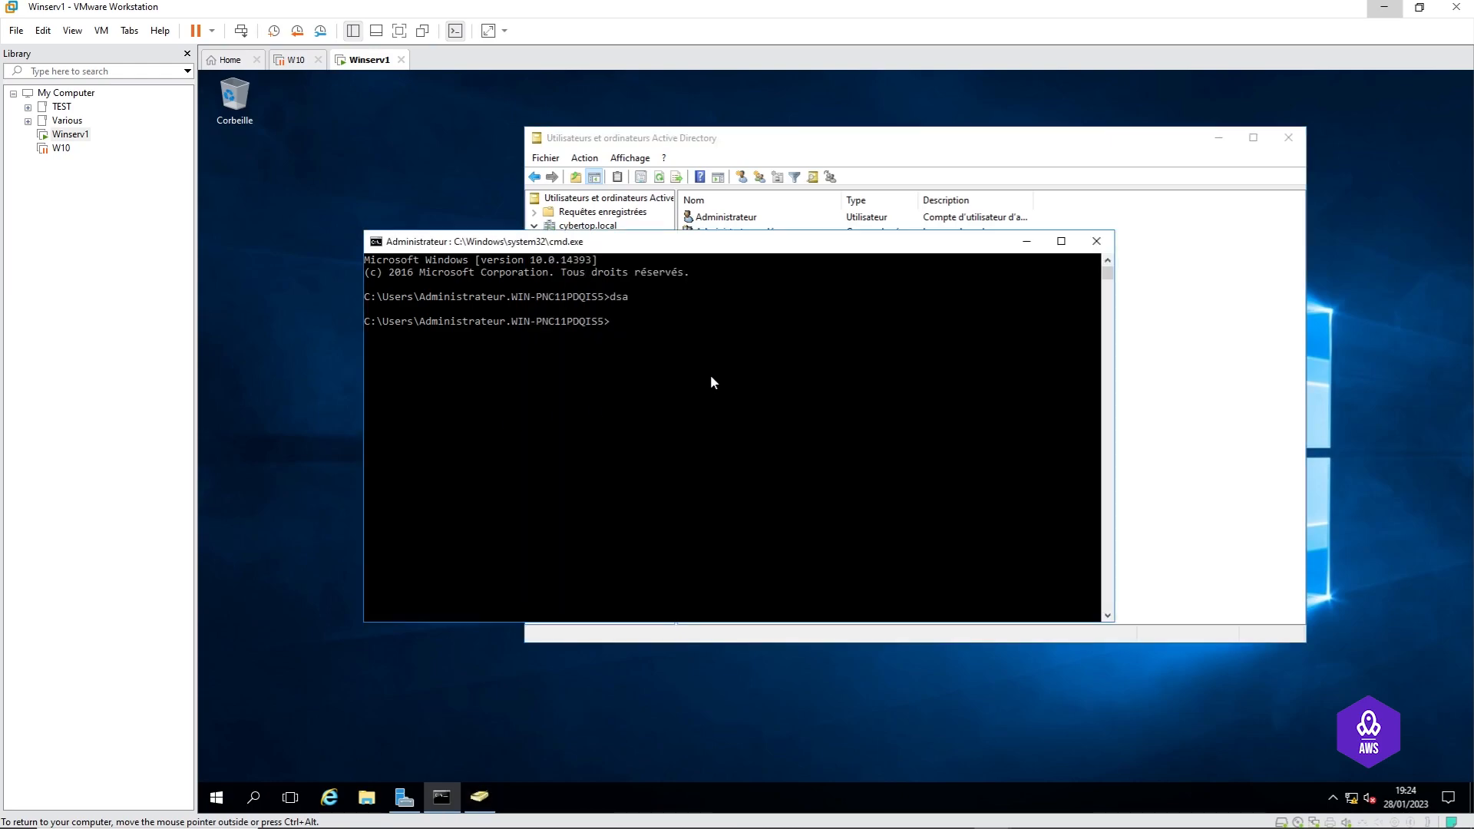
Step: Launch DNS Manager with dnsmgmt, enlarge it, and expand WINSERV1's forward lookup zones
type("dnsmgmt.msc")
key("BackSpace")
key("BackSpace")
key("BackSpace")
key("BackSpace")
key("Return")
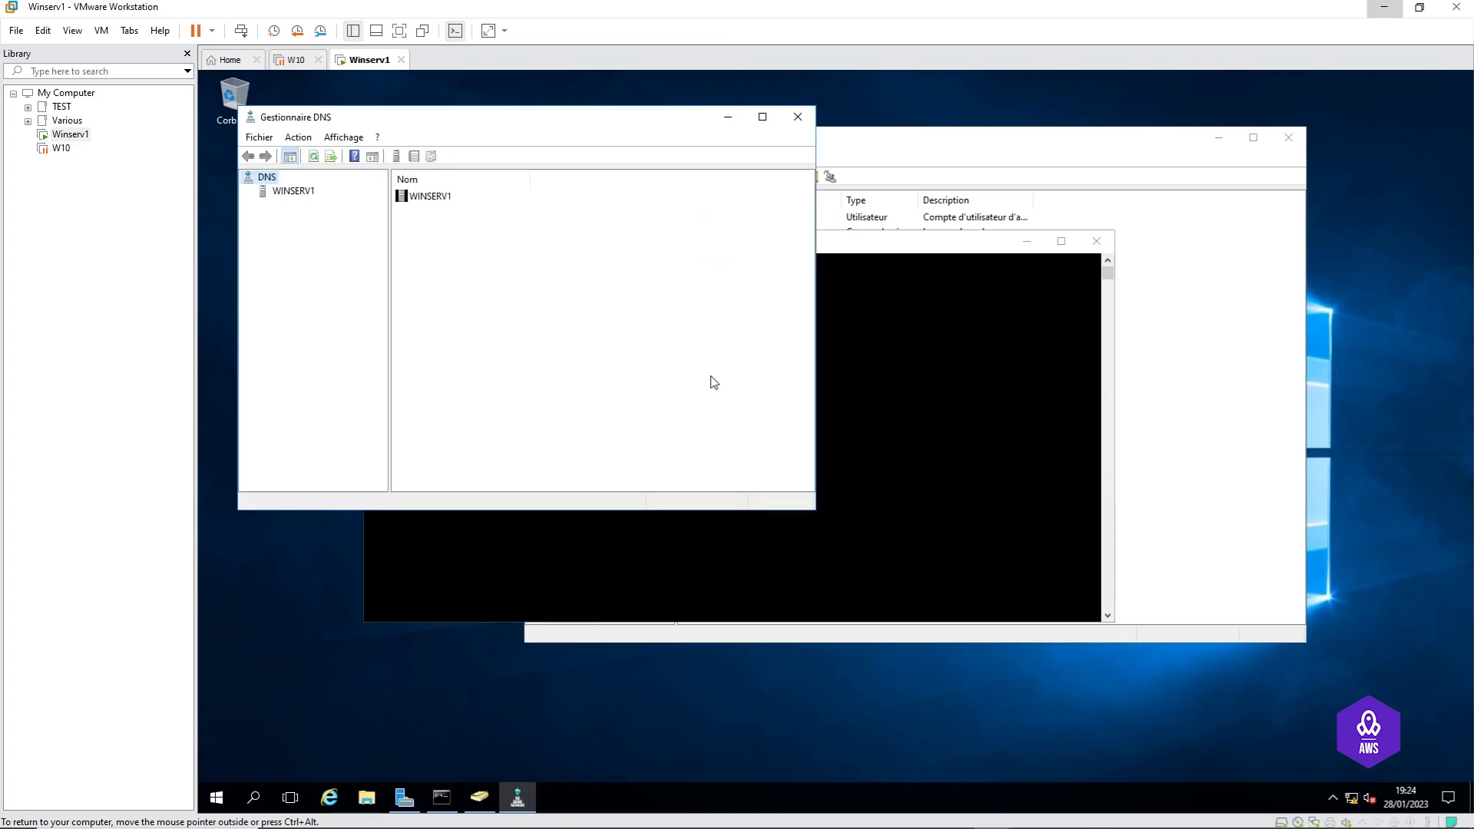
left_click(289, 193)
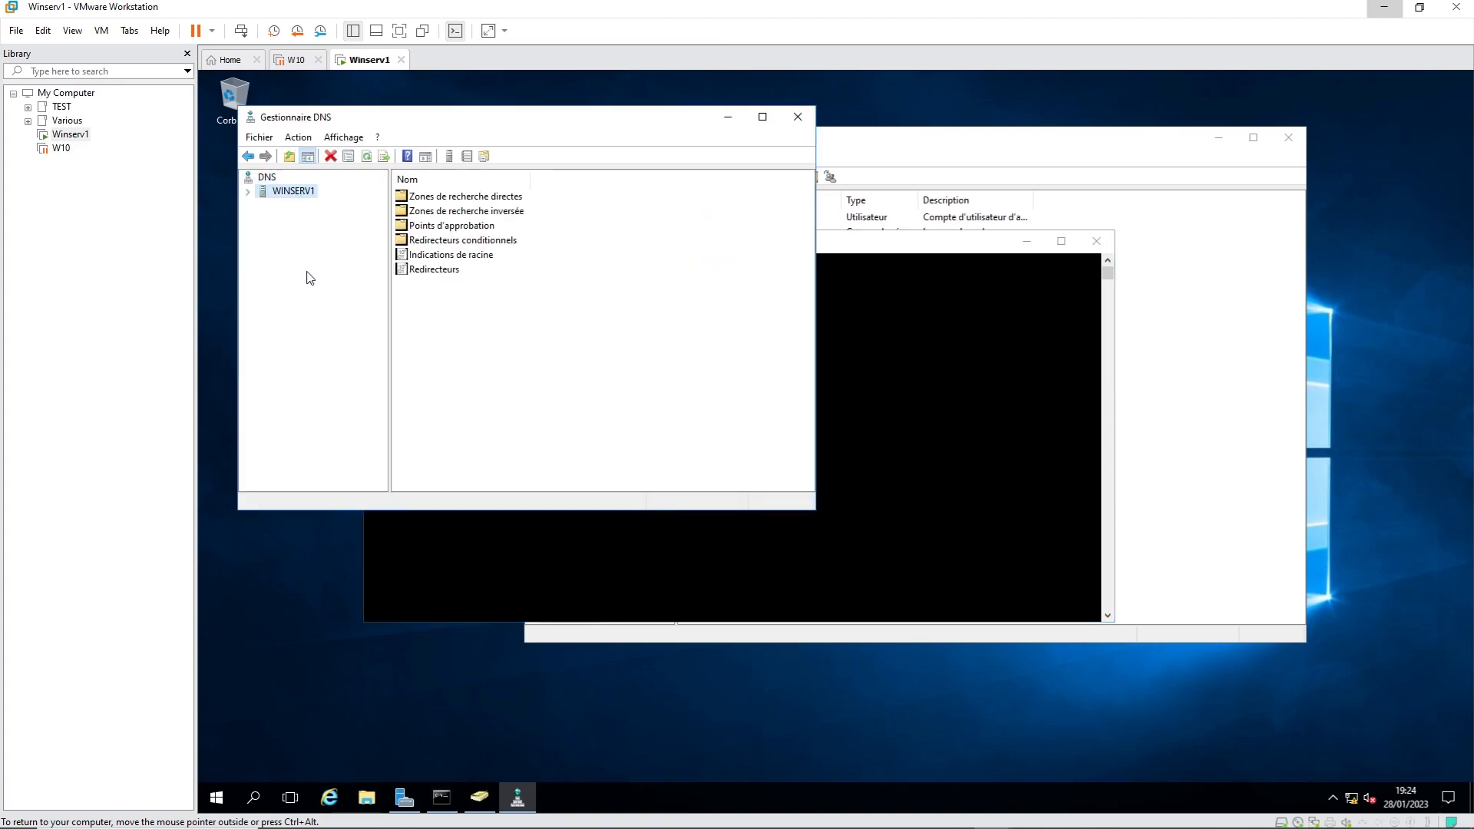
left_click_drag(655, 123, 750, 123)
left_click_drag(906, 358, 1081, 361)
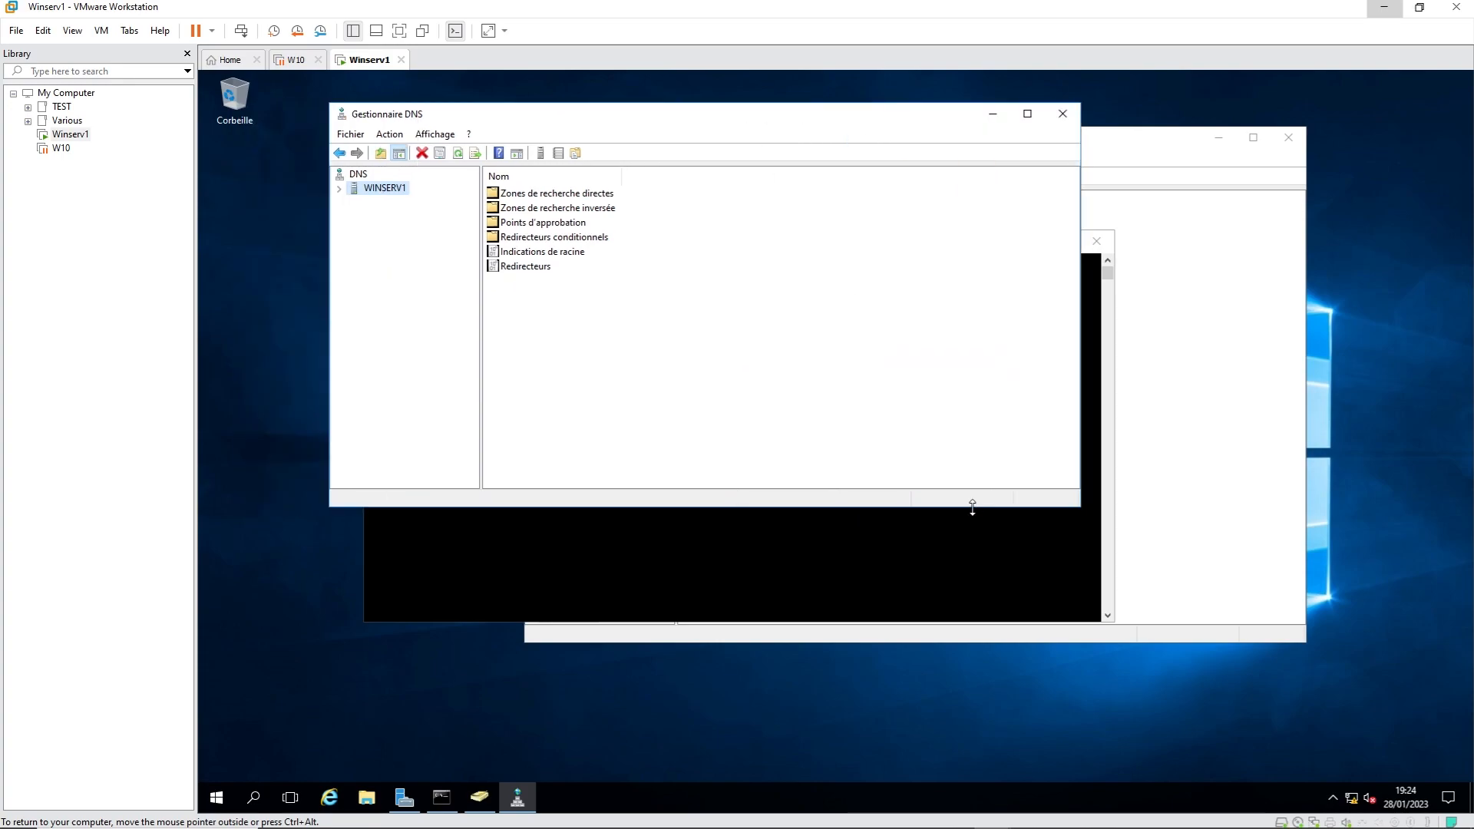
left_click_drag(973, 507, 983, 595)
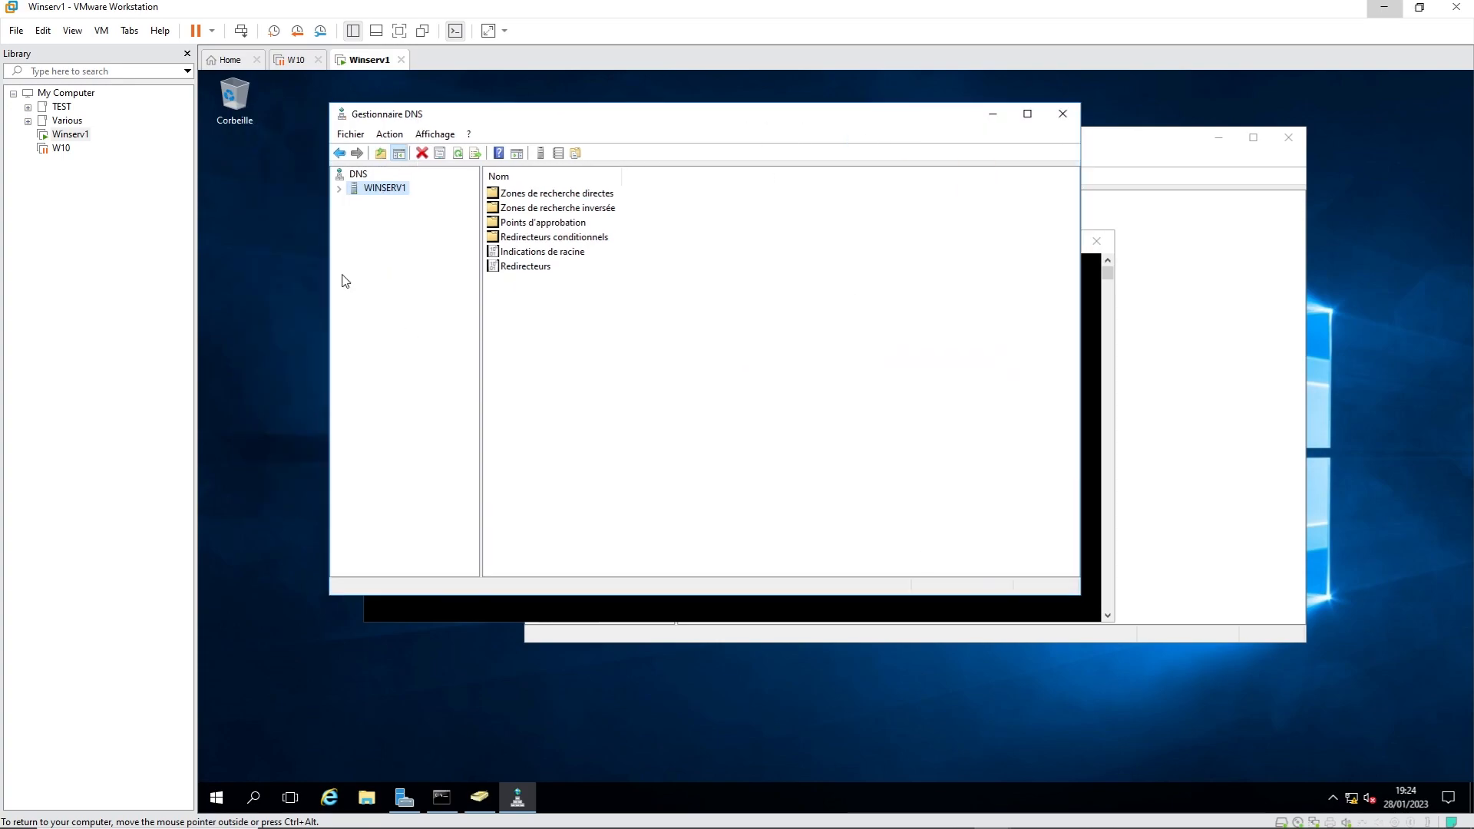
left_click(339, 190)
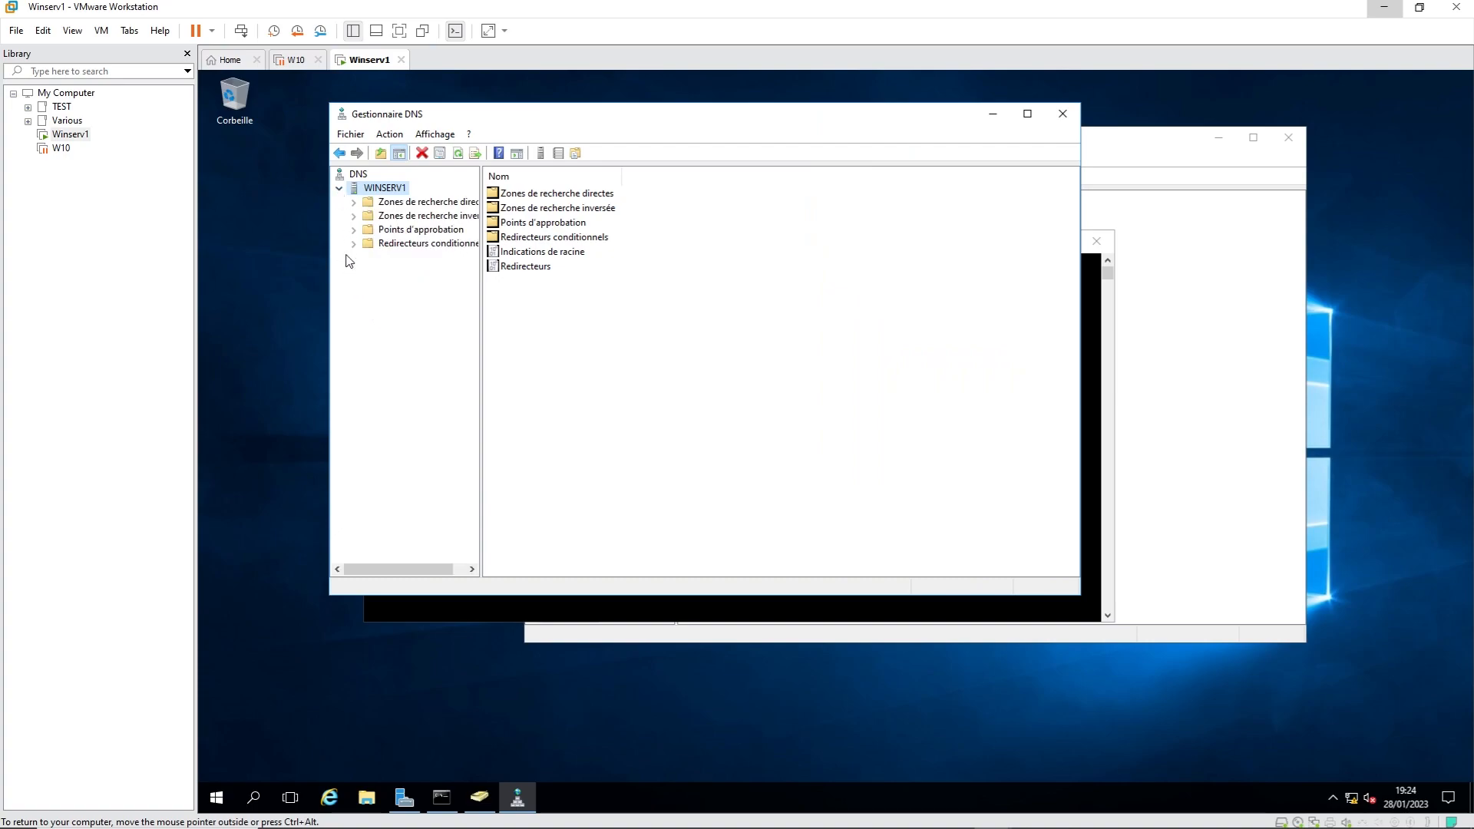
left_click_drag(483, 342, 570, 346)
left_click(448, 203)
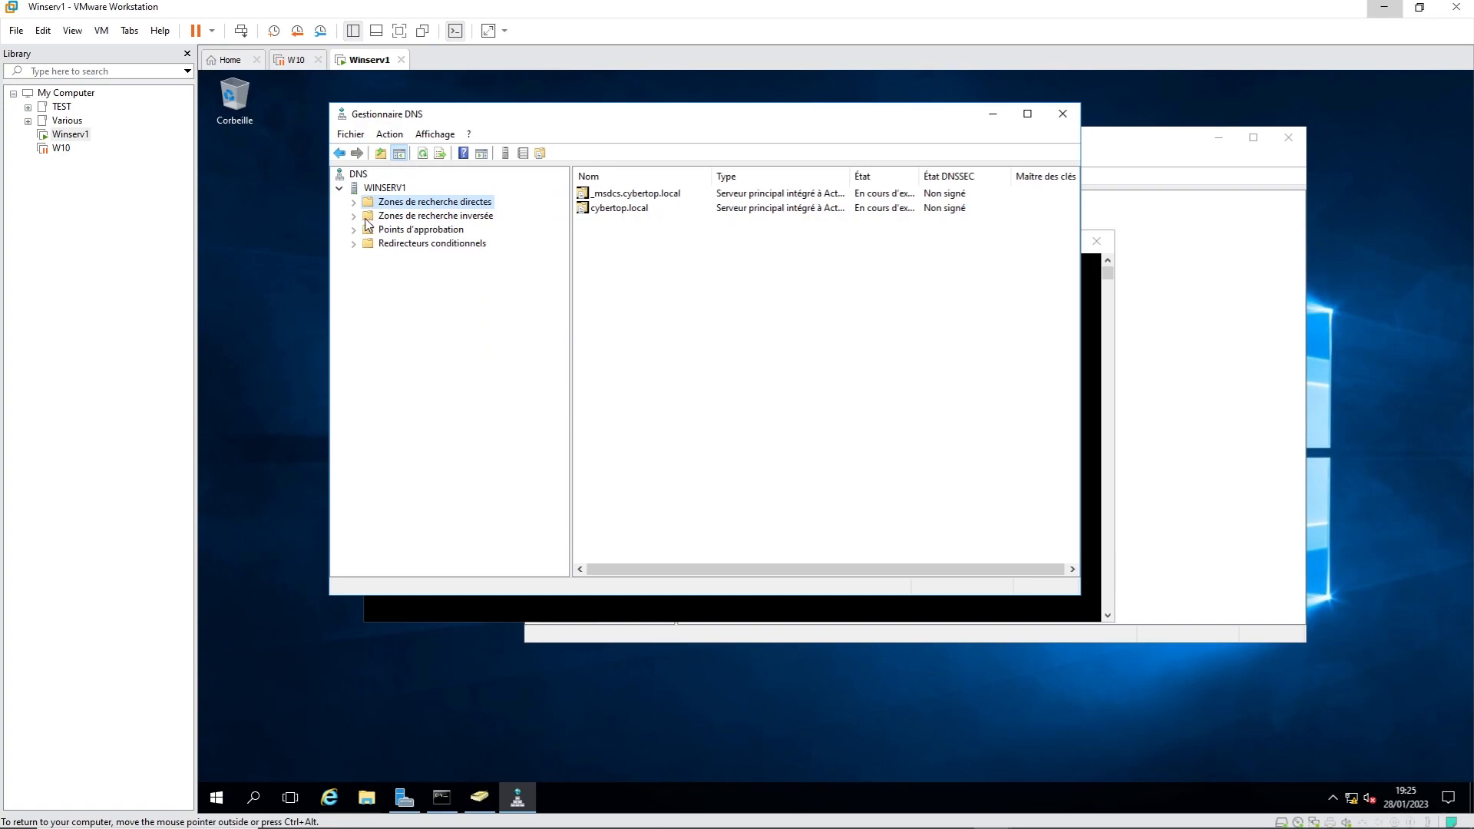
Step: Inspect the cybertop.local winserv1 host record and _msdcs.cybertop.local's domains folder, then close the command prompt
left_click(614, 209)
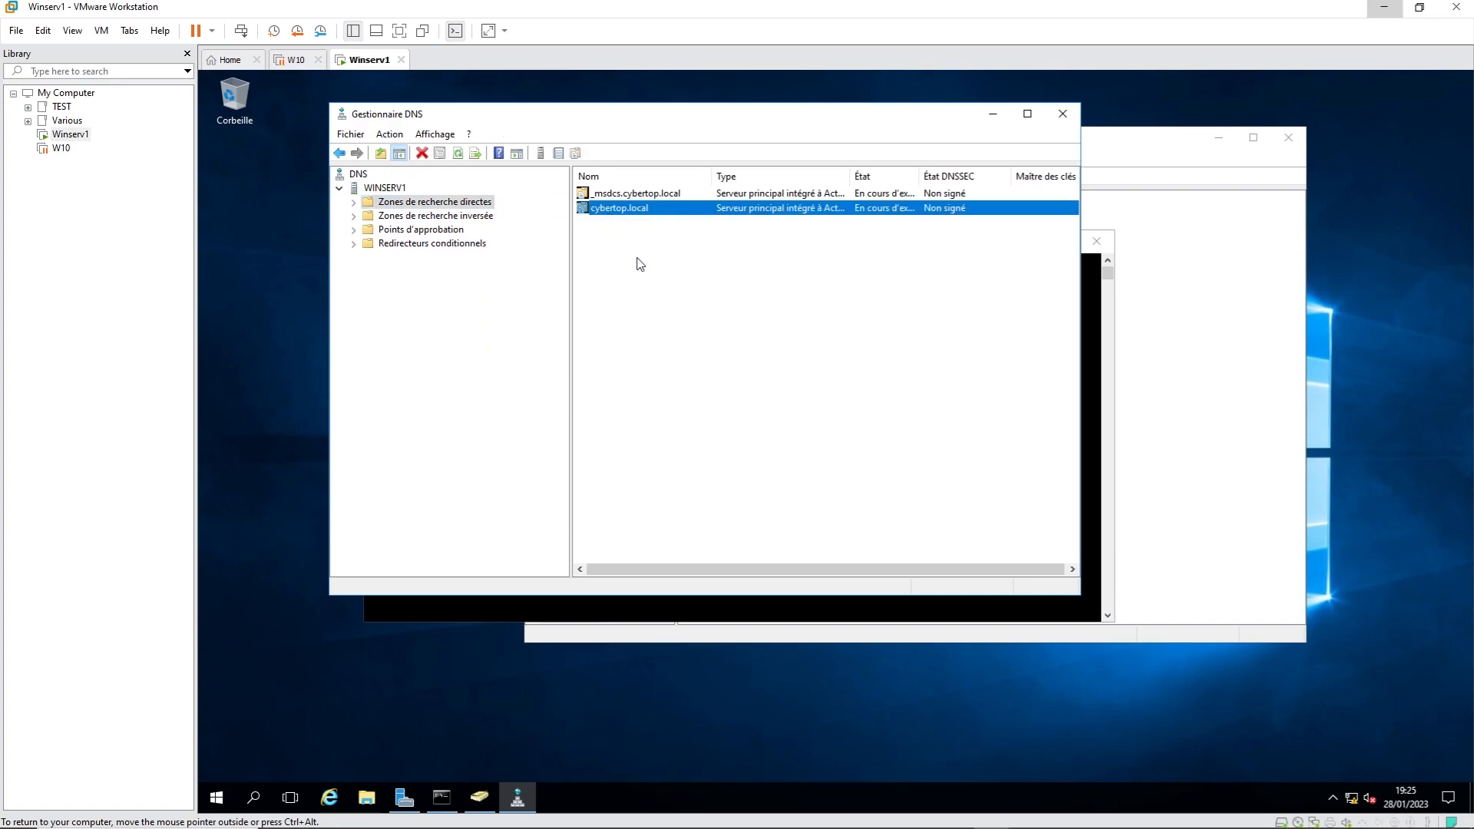
double_click(618, 209)
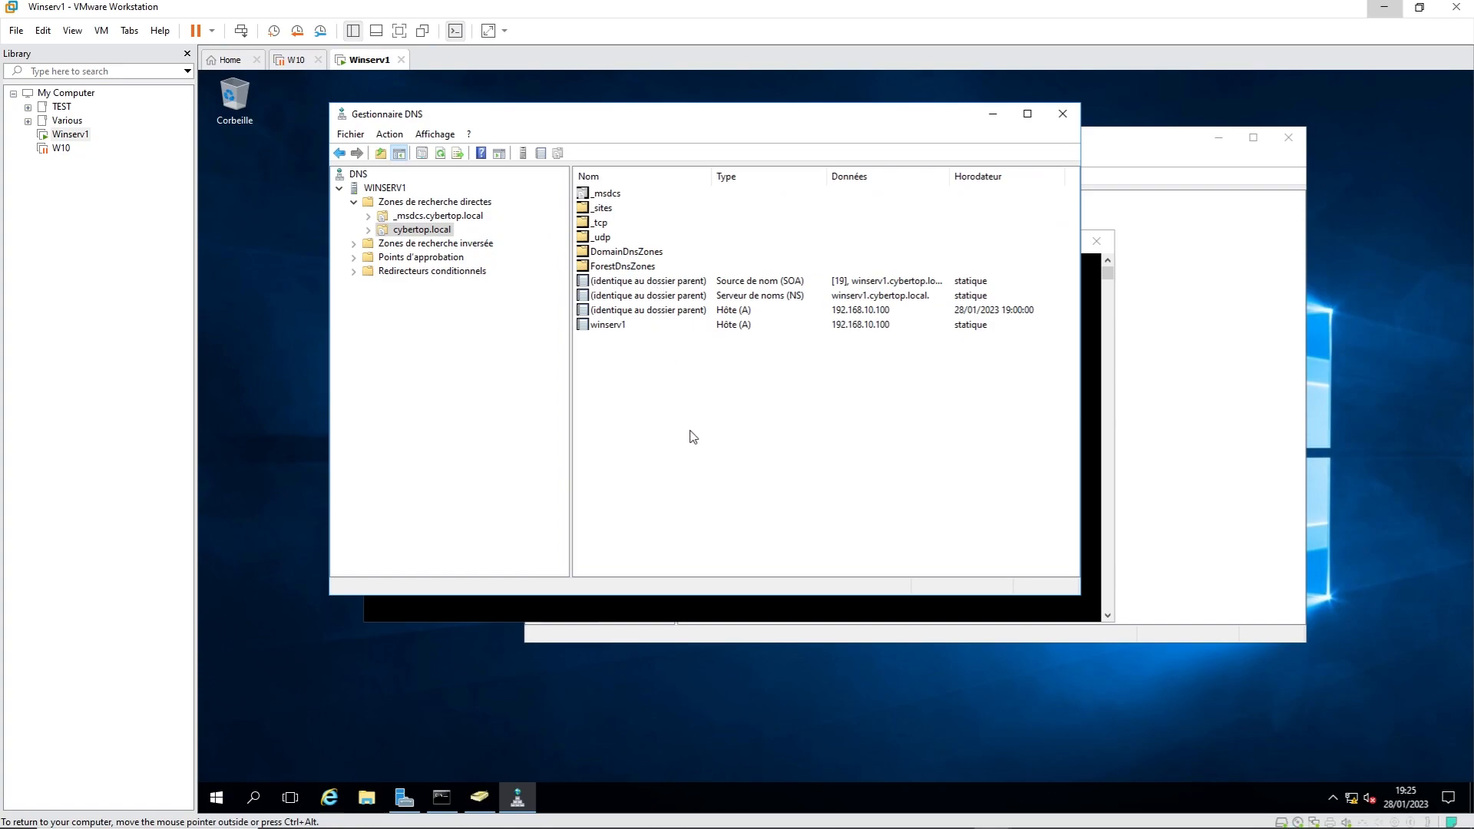
left_click(612, 325)
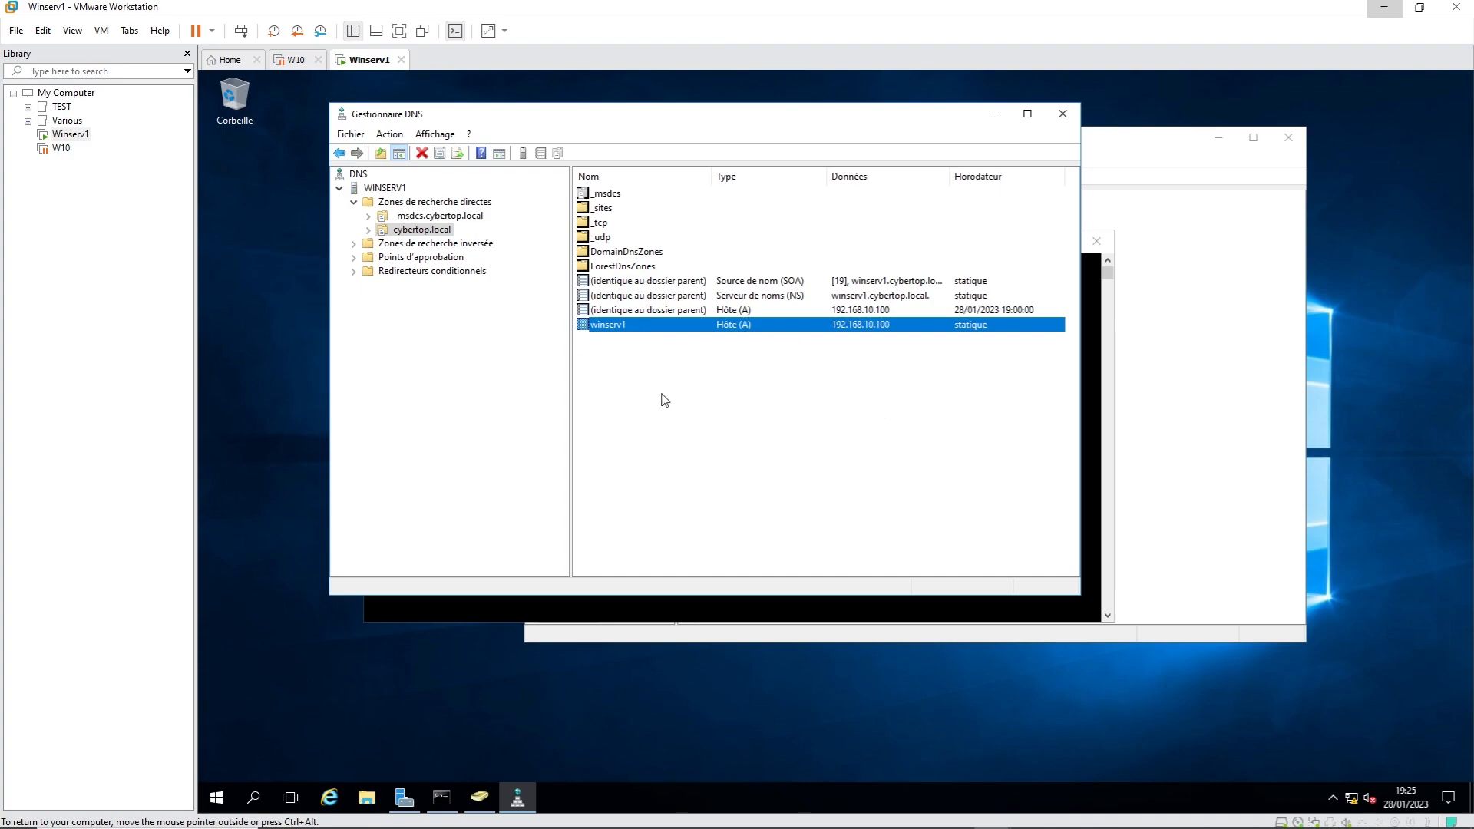
left_click(414, 218)
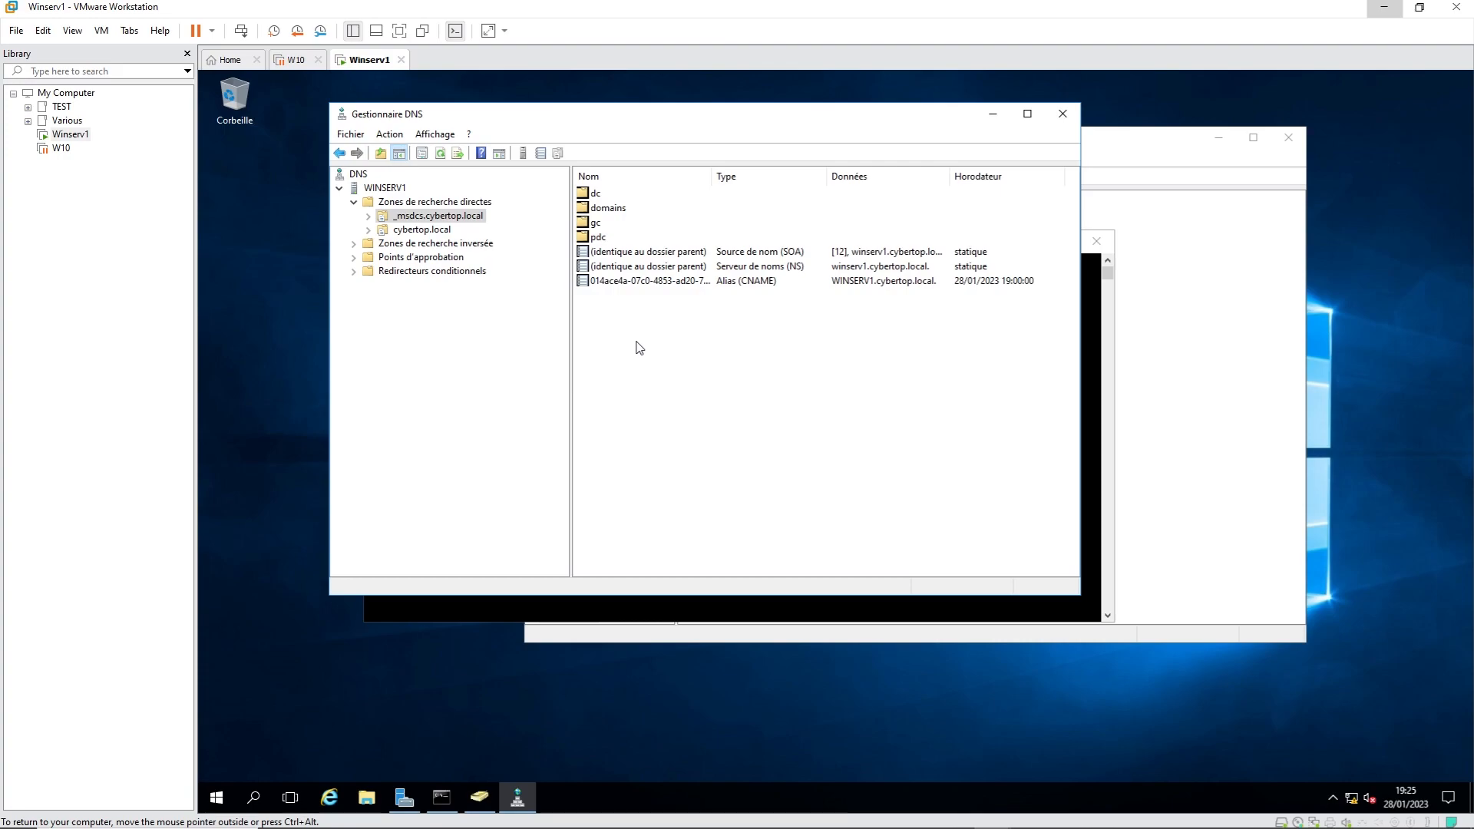
left_click(614, 214)
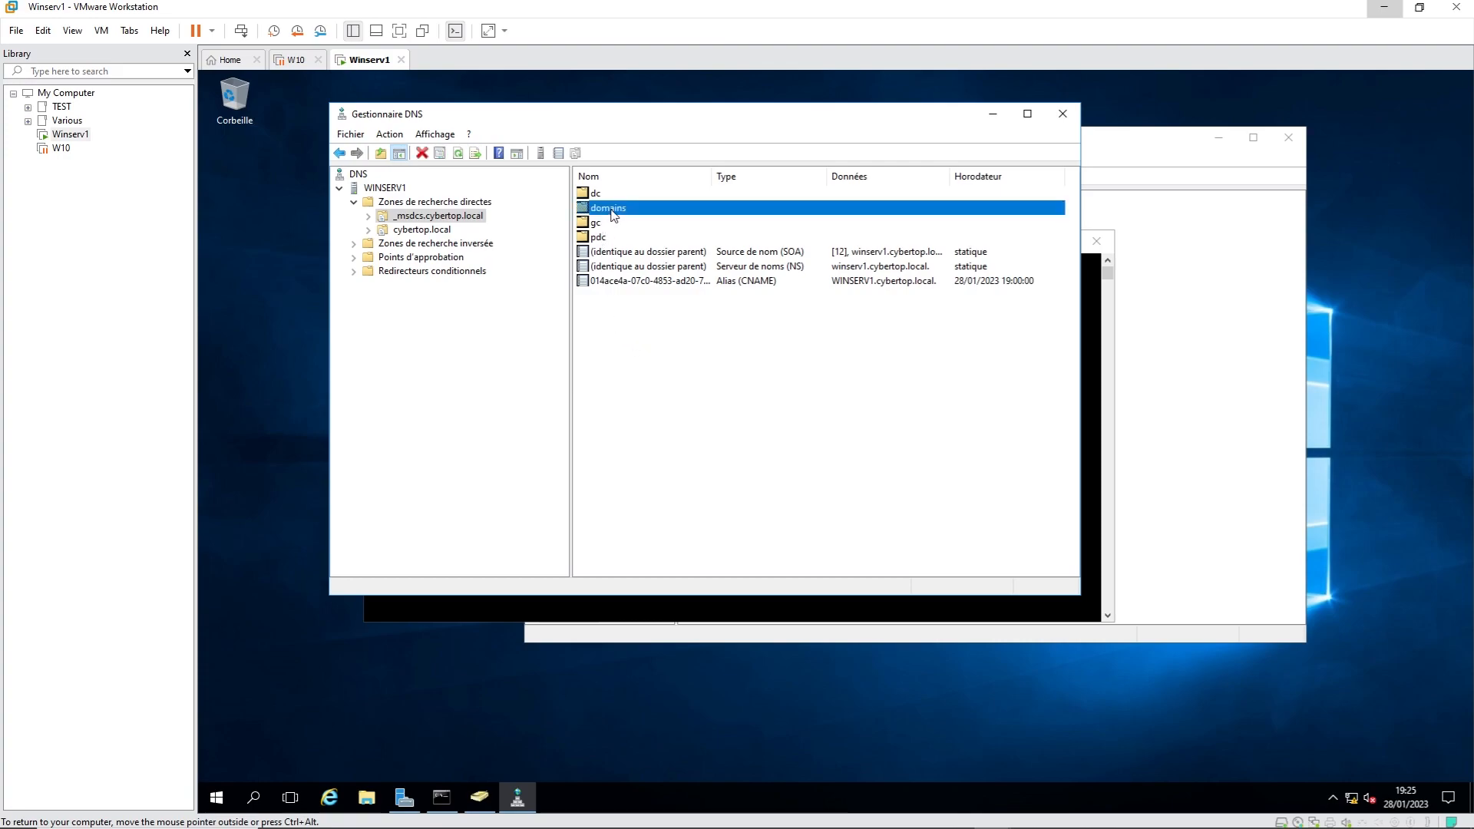
double_click(615, 214)
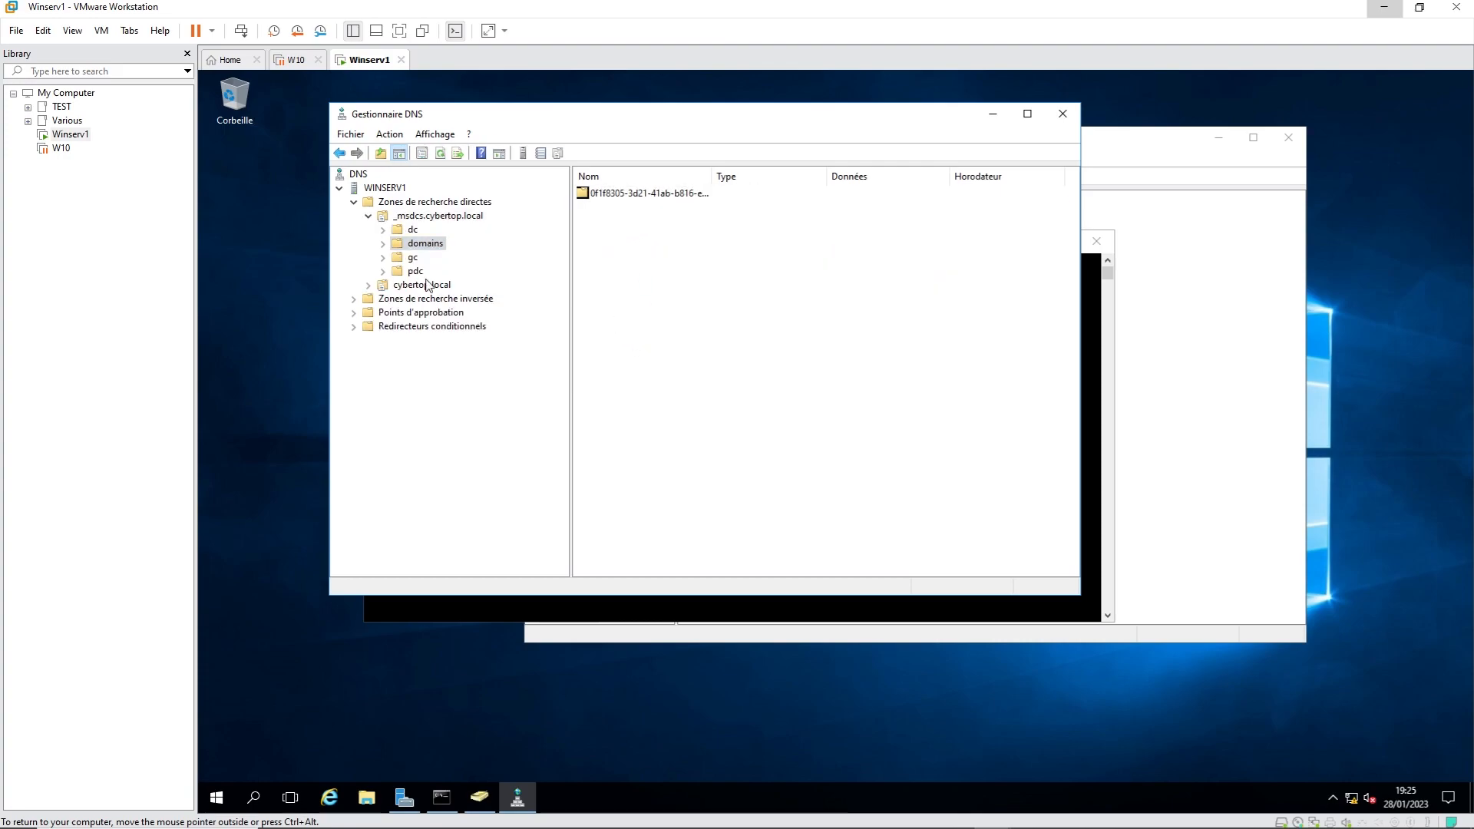
left_click(369, 216)
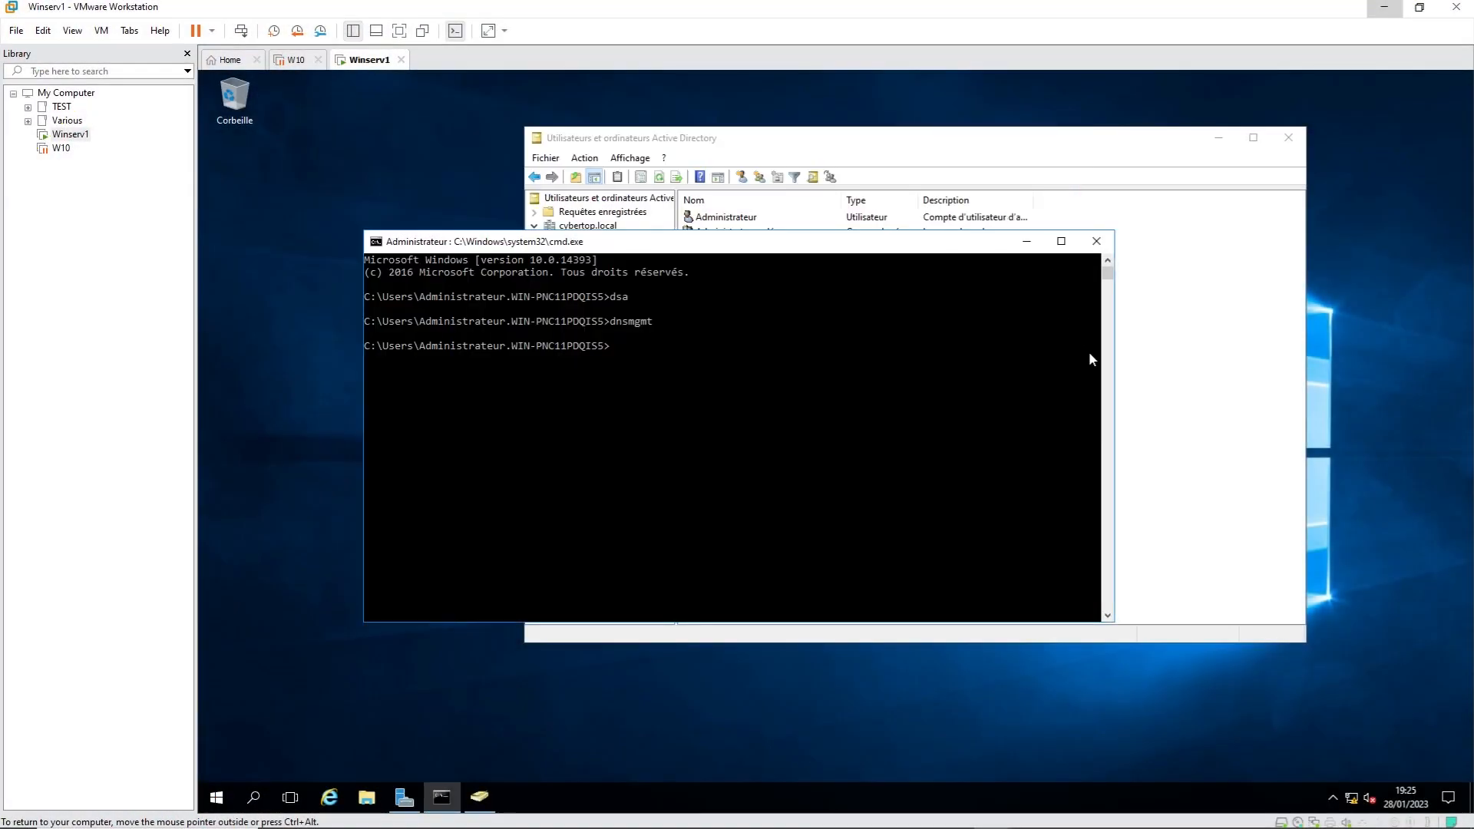
left_click(1096, 242)
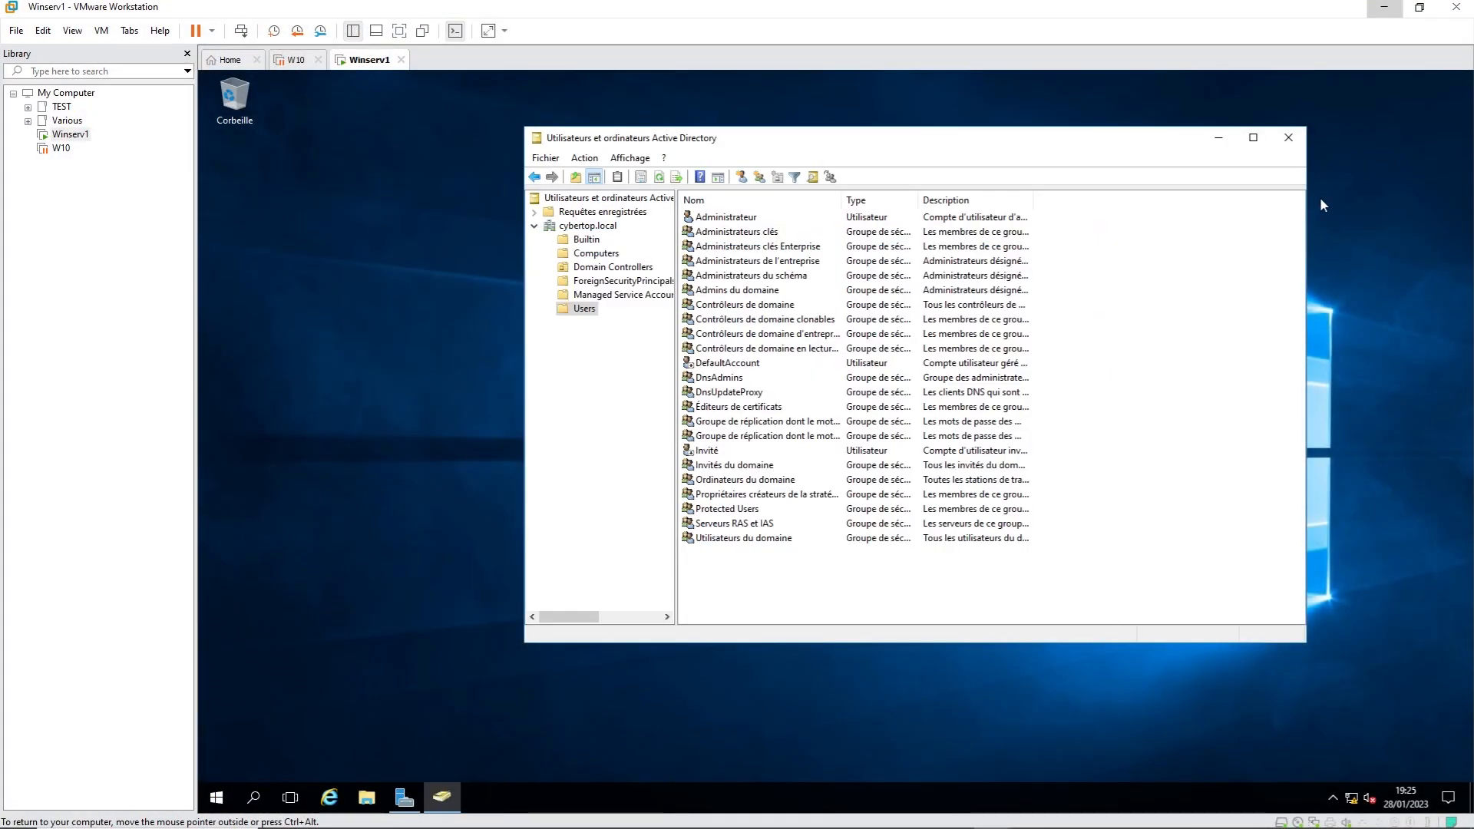
Step: Close Active Directory Users and Computers and start Add Roles and Features from Server Manager
left_click(1290, 139)
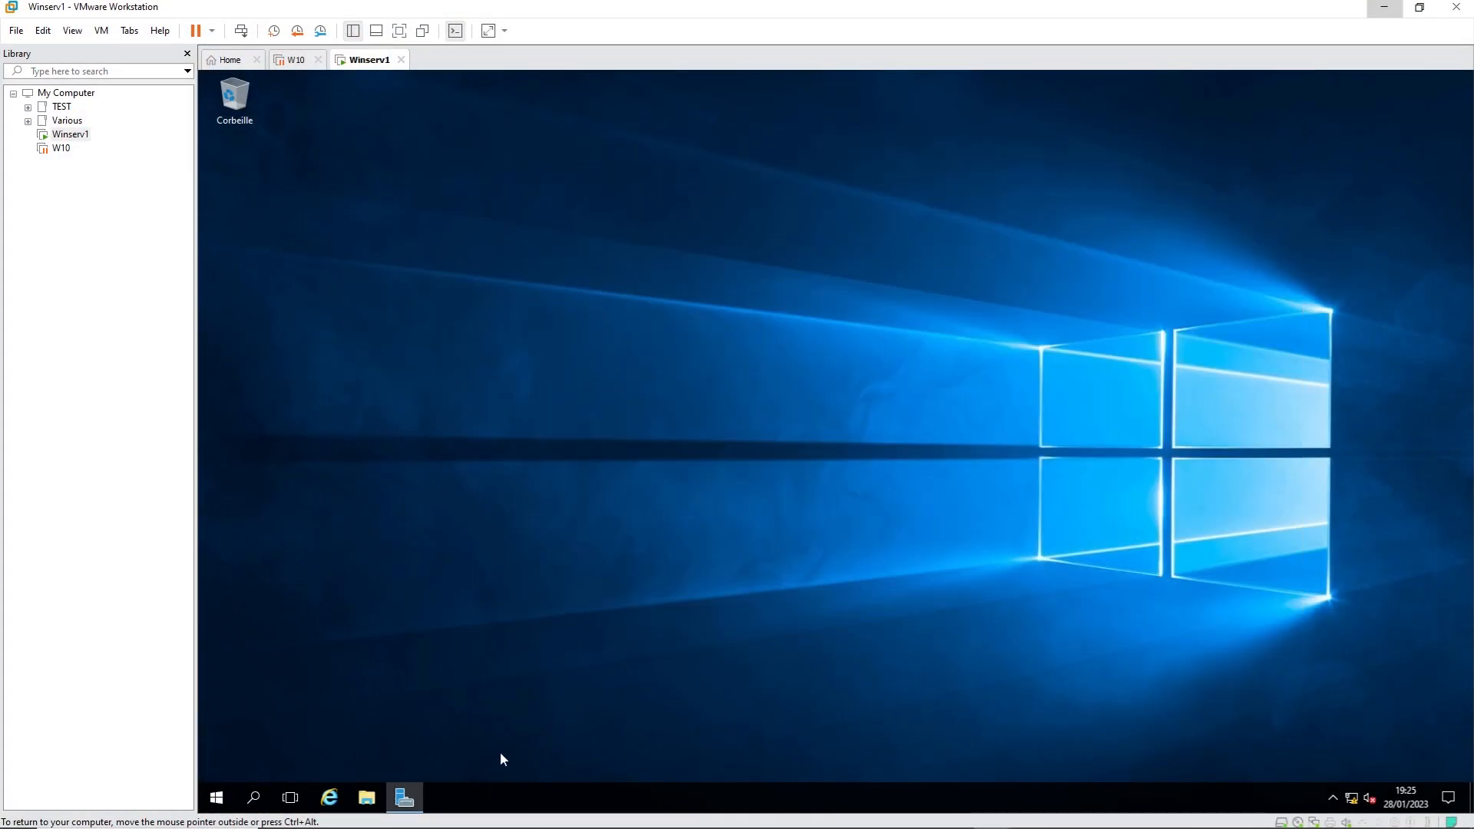
left_click(407, 800)
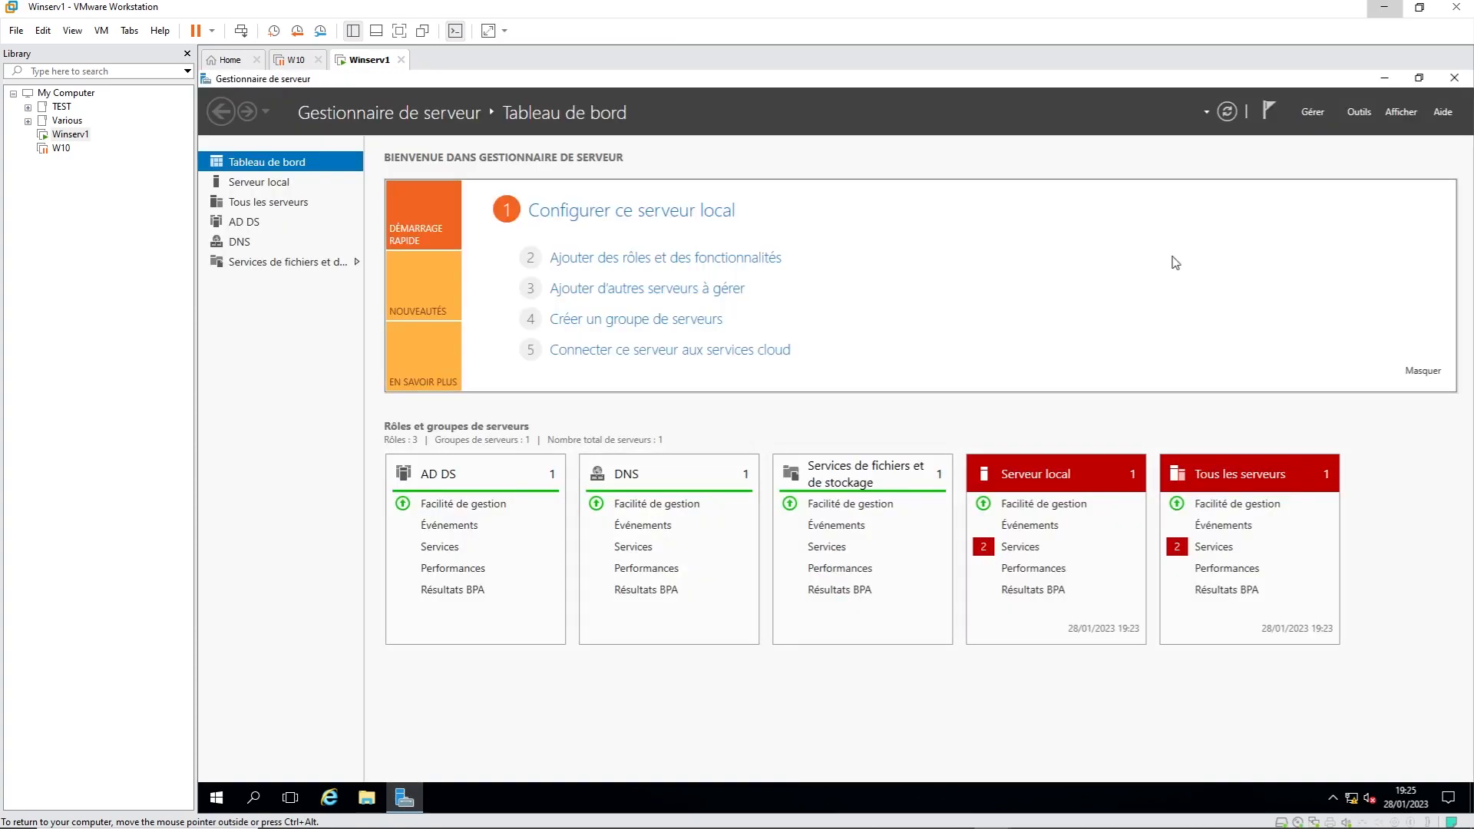
left_click(1313, 113)
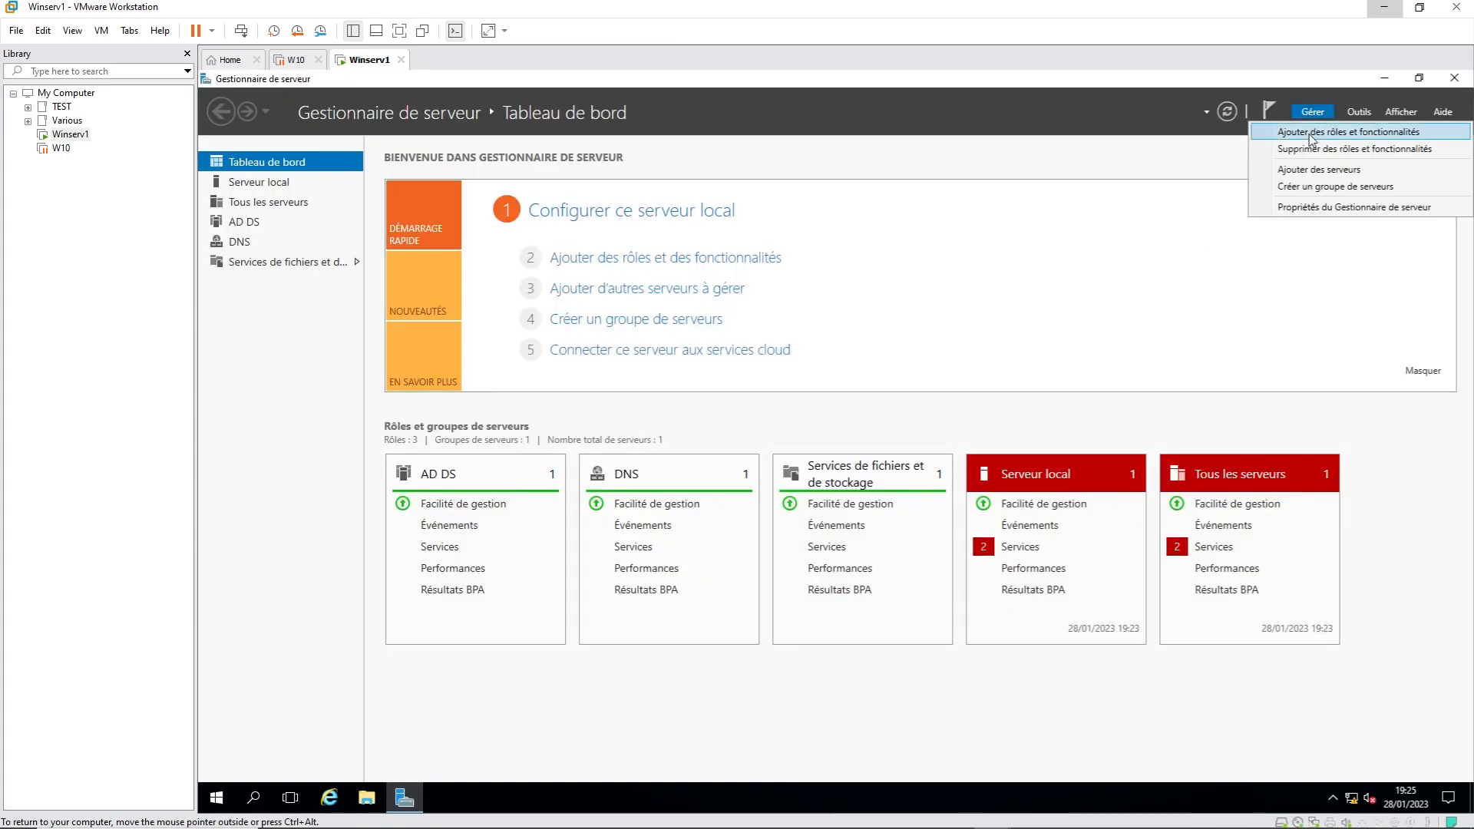
left_click(1312, 133)
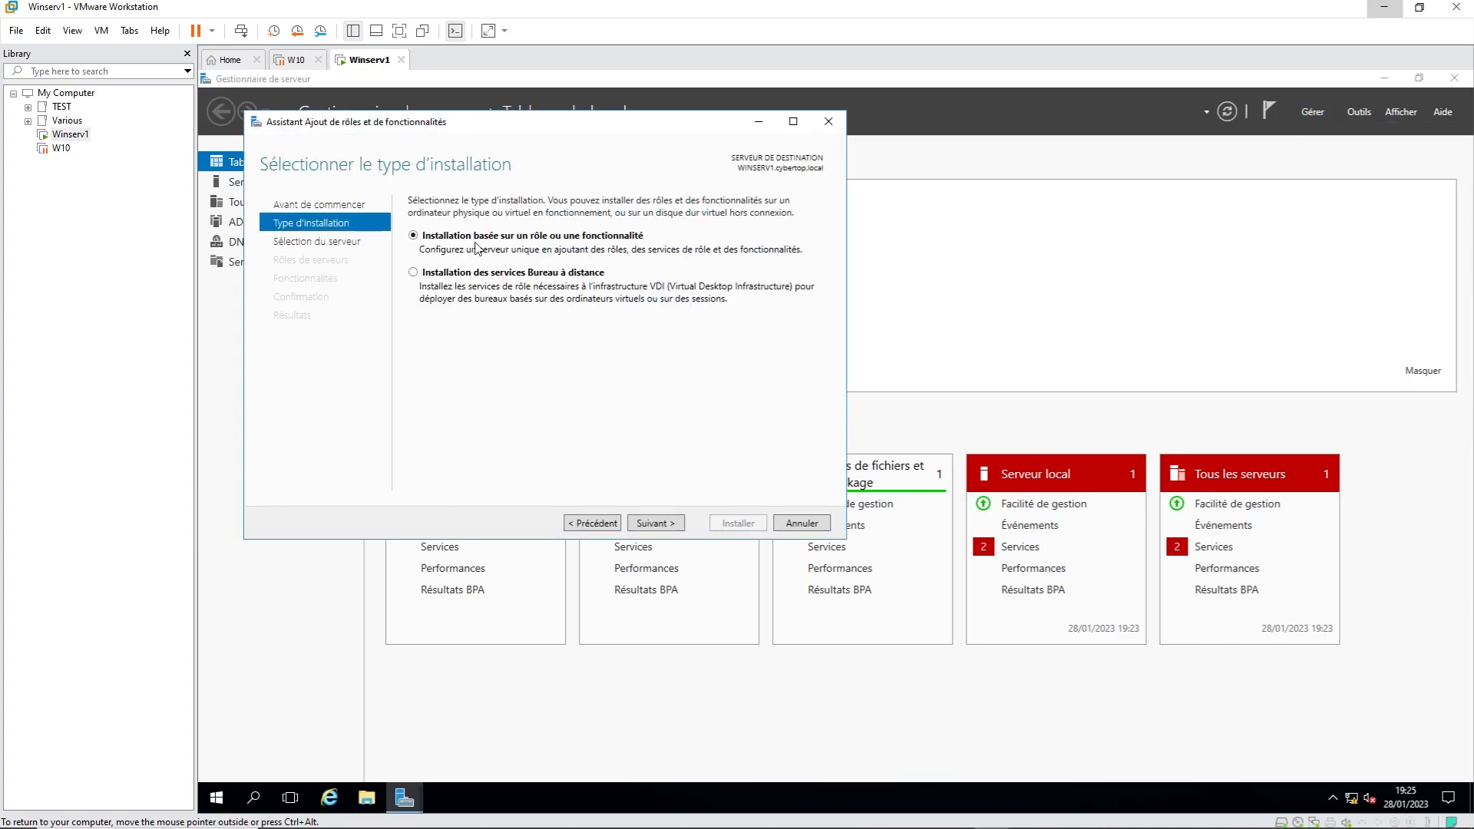
Step: Install the DHCP Server role with its management tools on WINSERV1, then begin DHCP post-install configuration
left_click(669, 524)
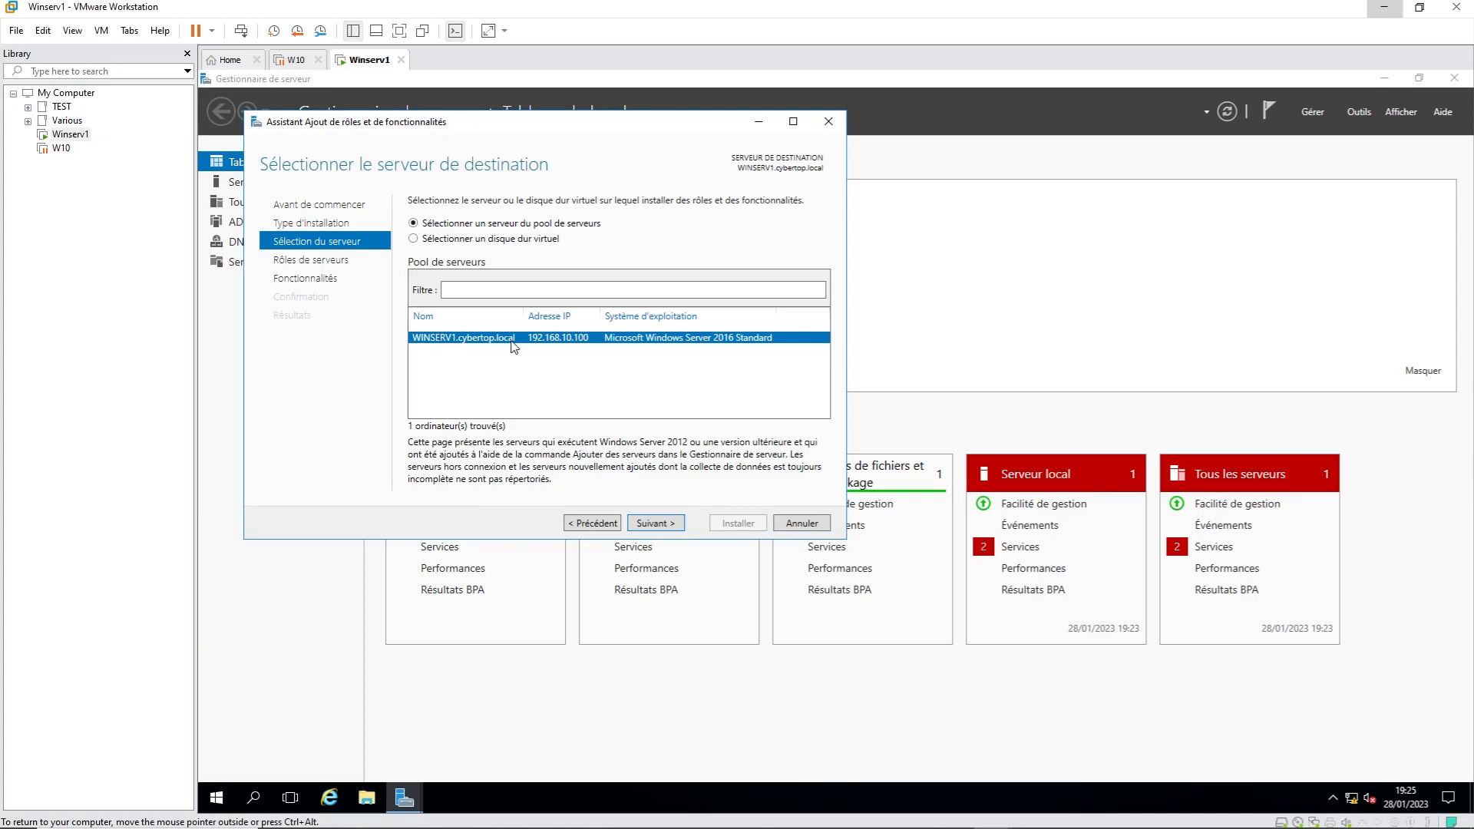
left_click(655, 524)
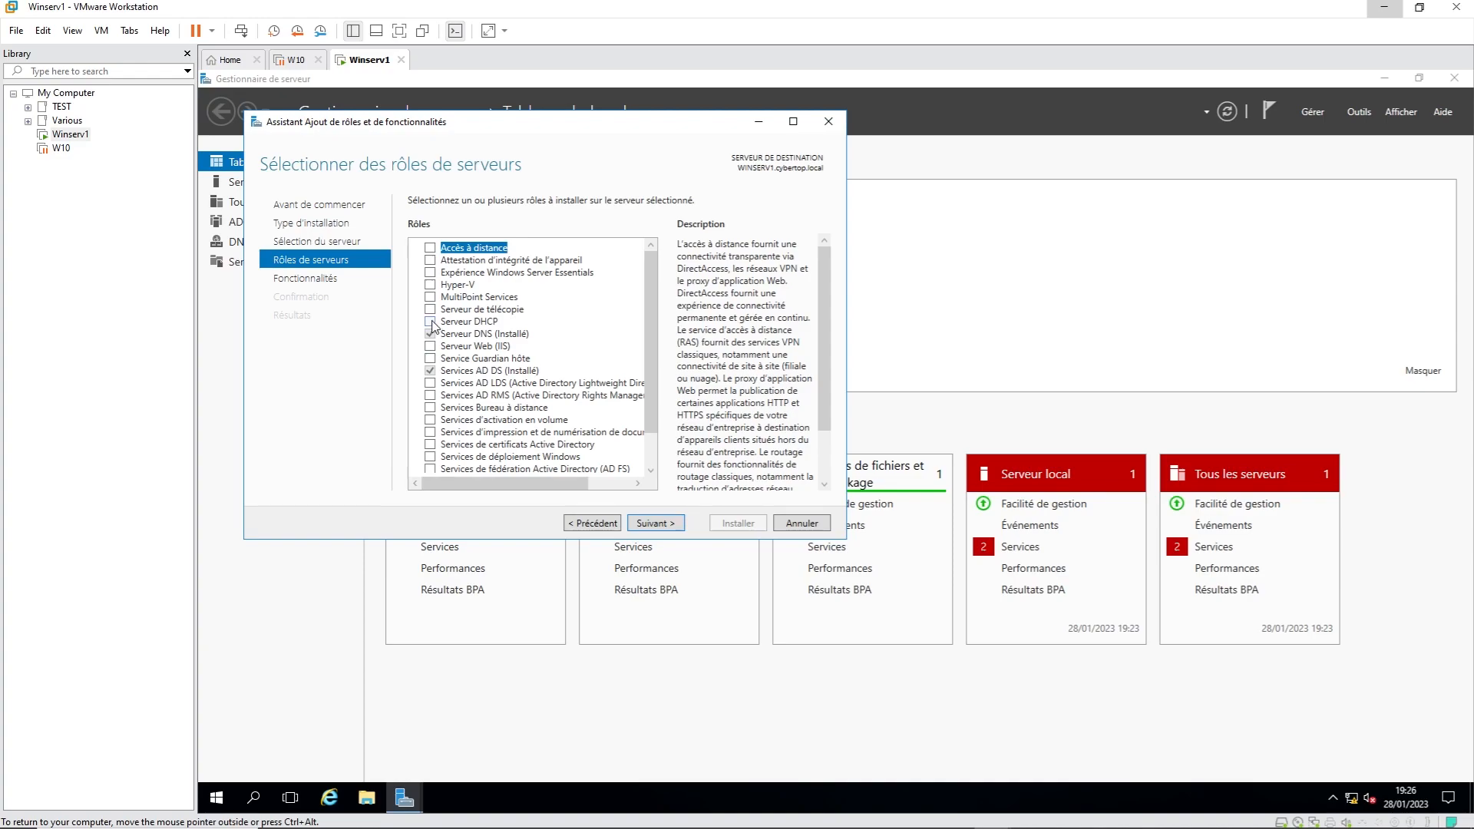
left_click(431, 322)
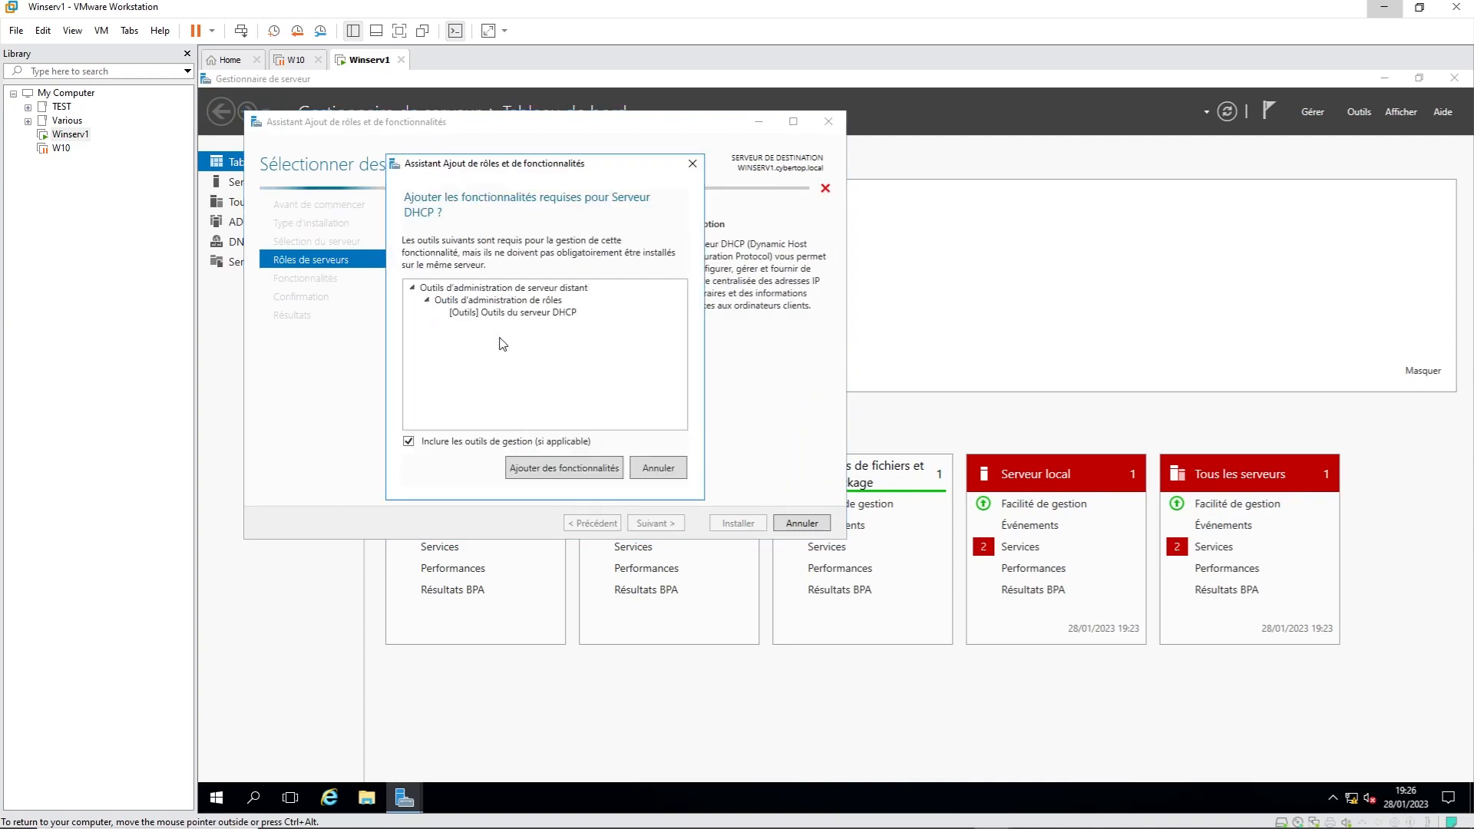
left_click(553, 470)
left_click(655, 525)
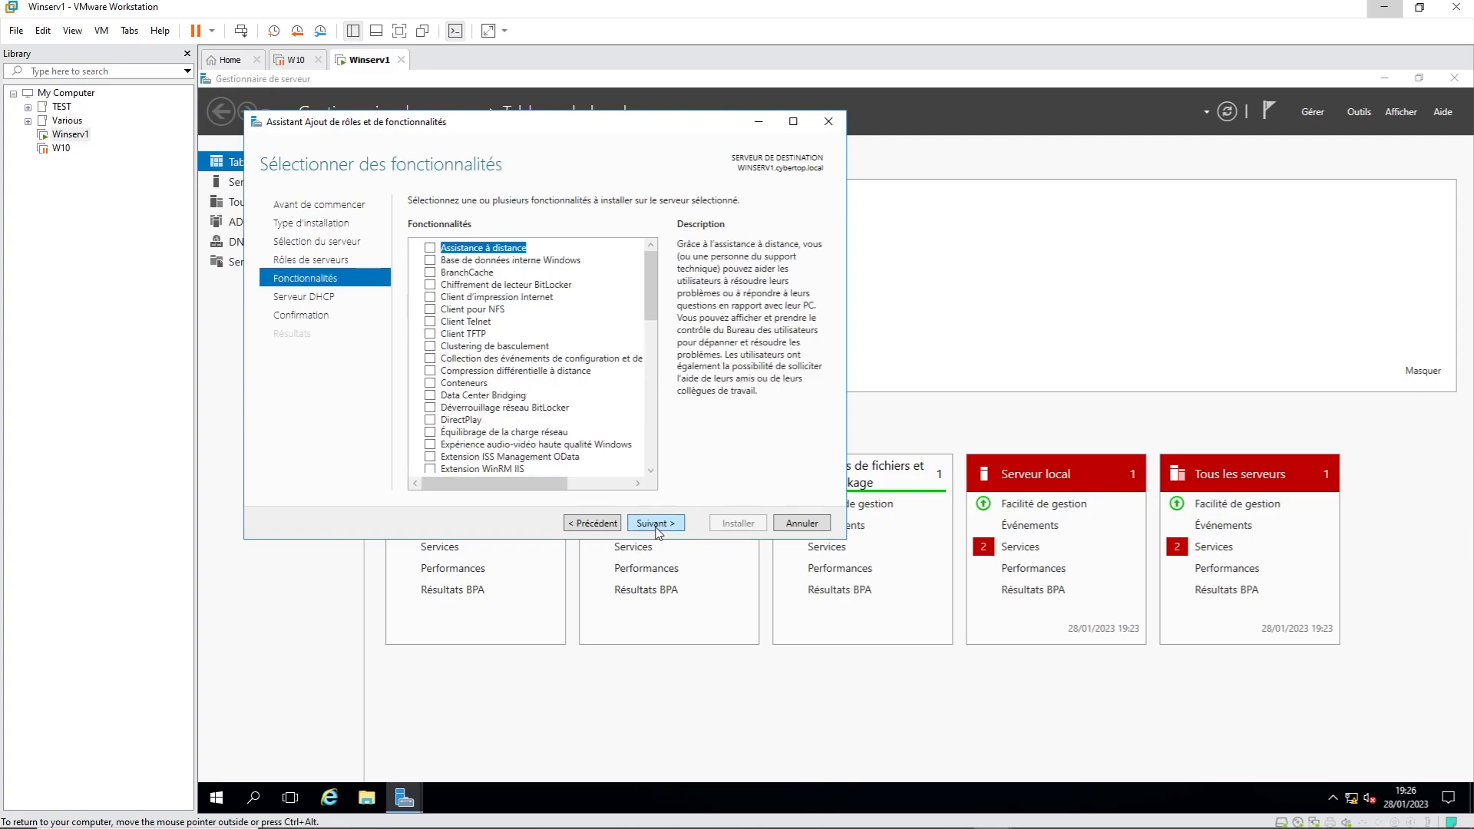
left_click(655, 524)
left_click(655, 523)
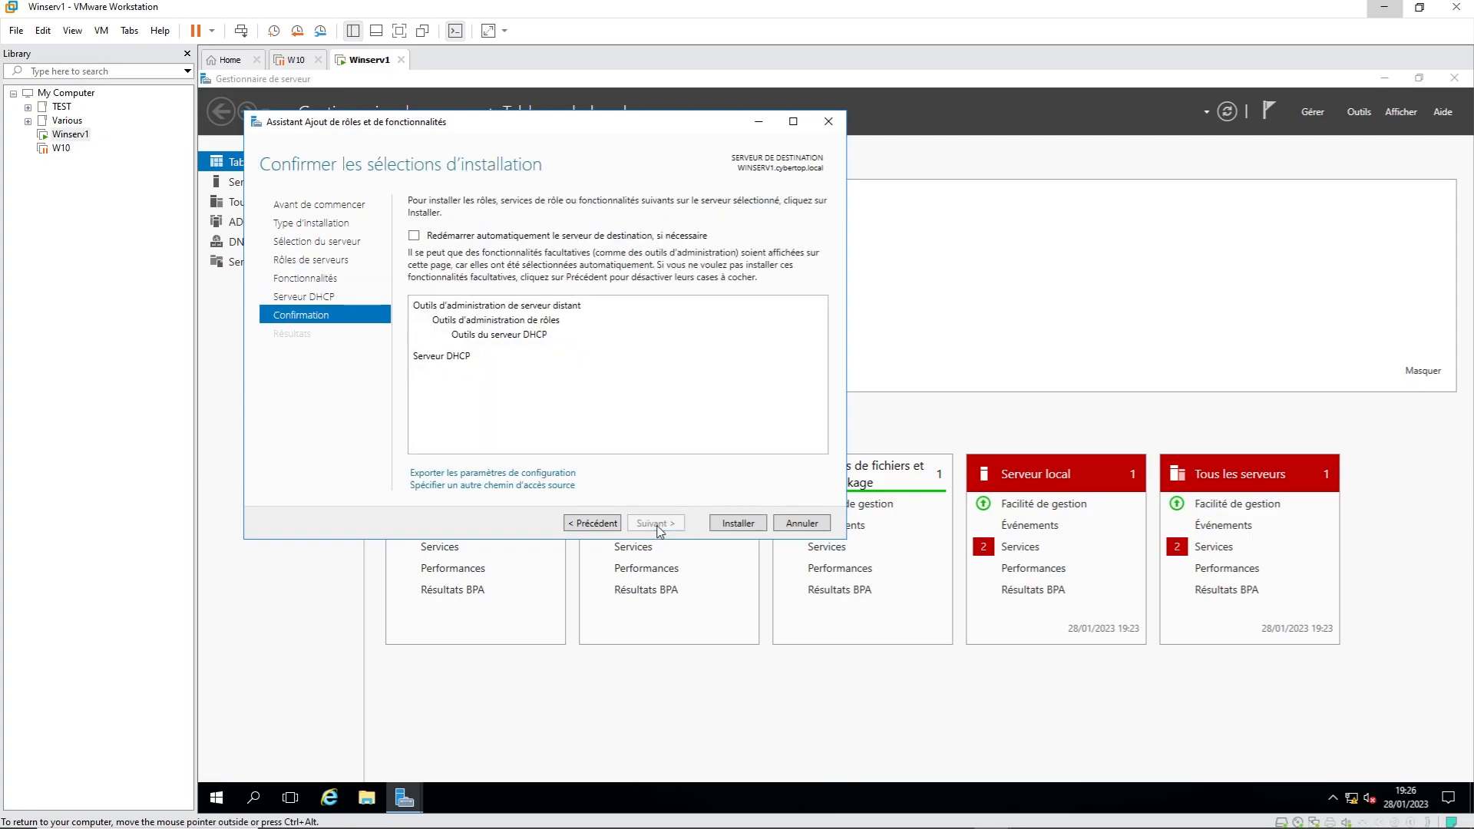
left_click(737, 523)
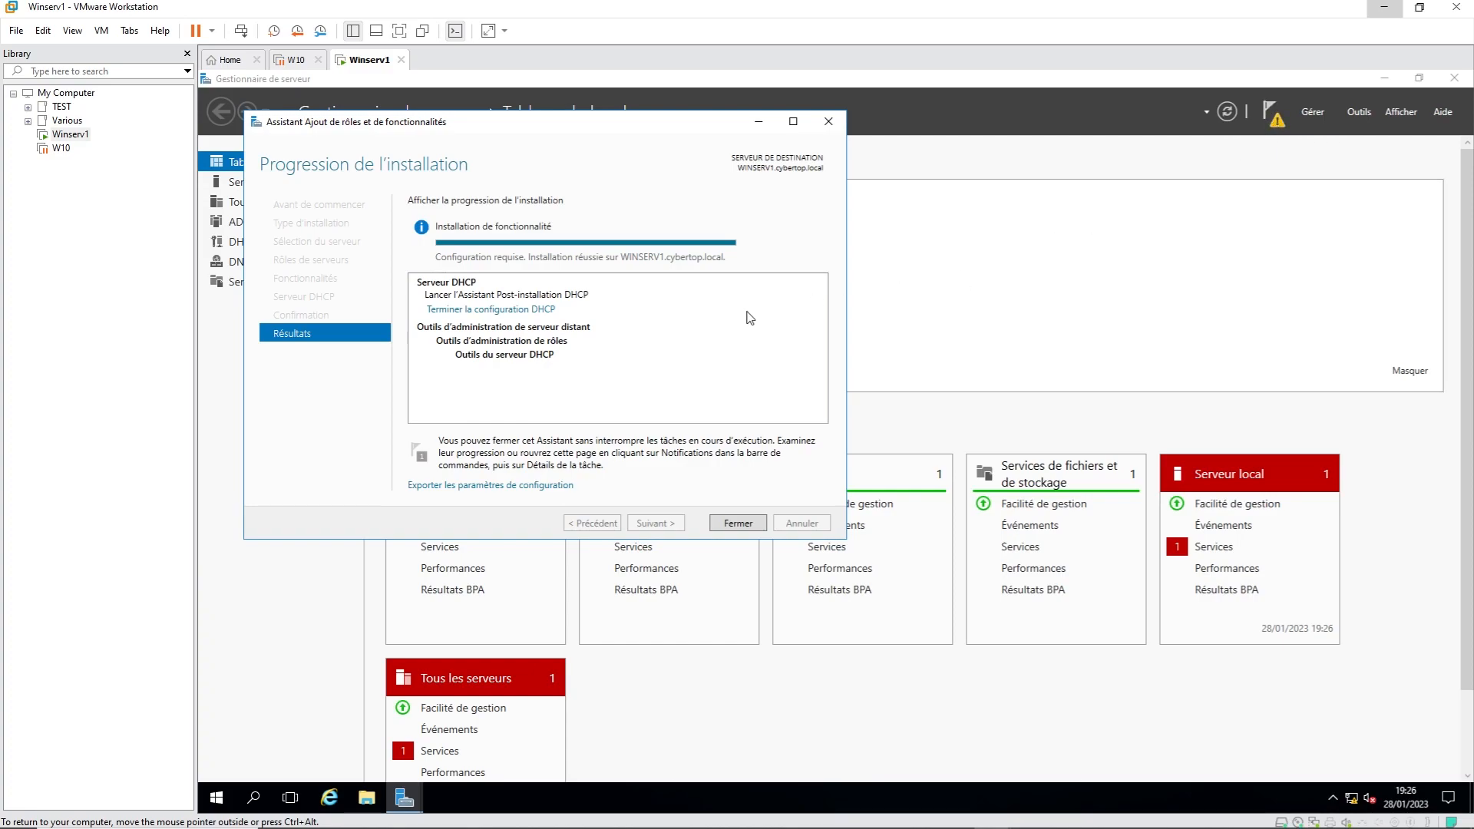
left_click(499, 310)
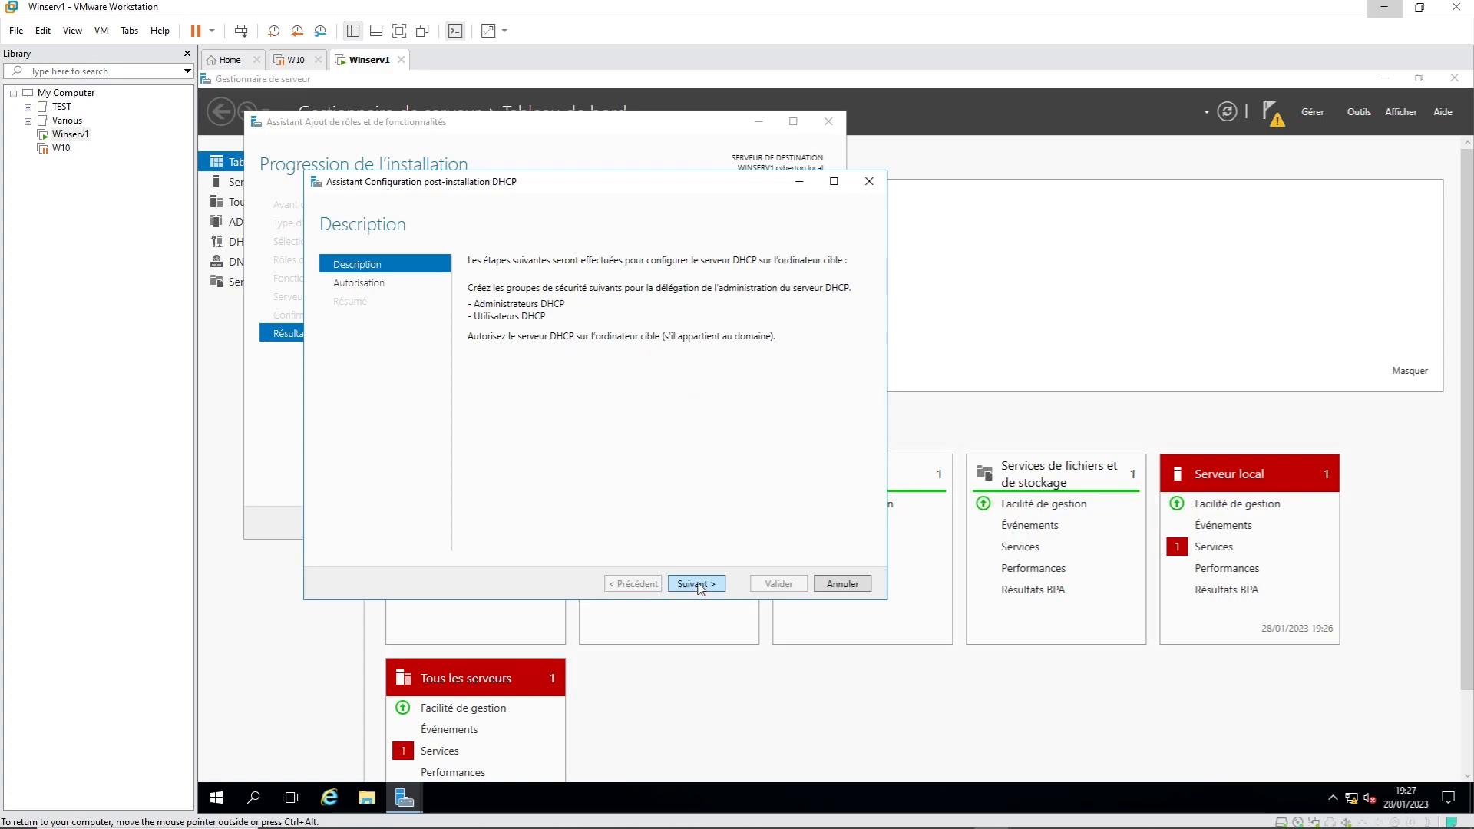
Step: Authorize the DHCP server in AD DS with the CYBERTOP\Administrateur credentials, then close both wizards
left_click(696, 584)
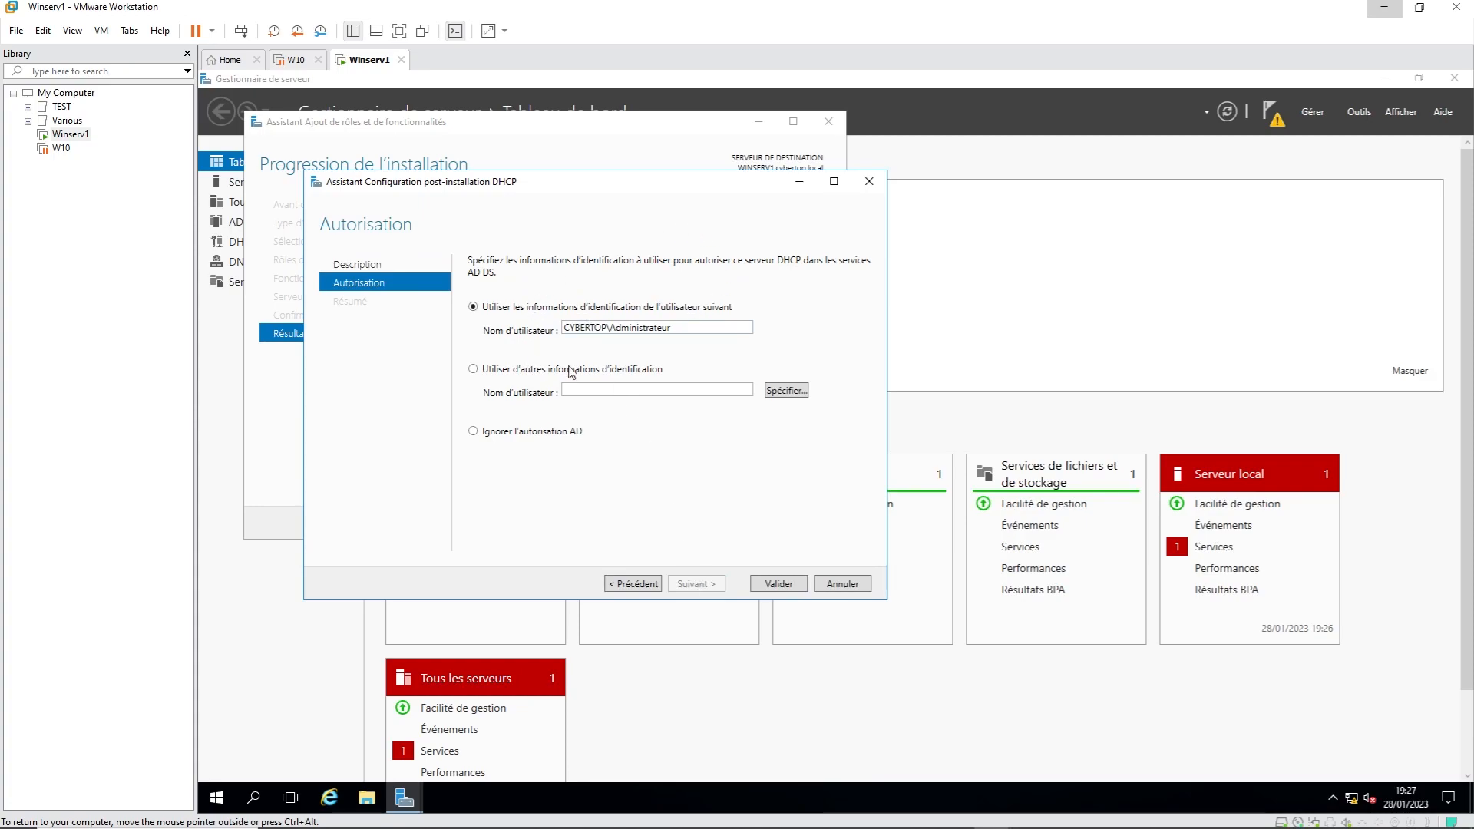
left_click_drag(691, 327, 568, 330)
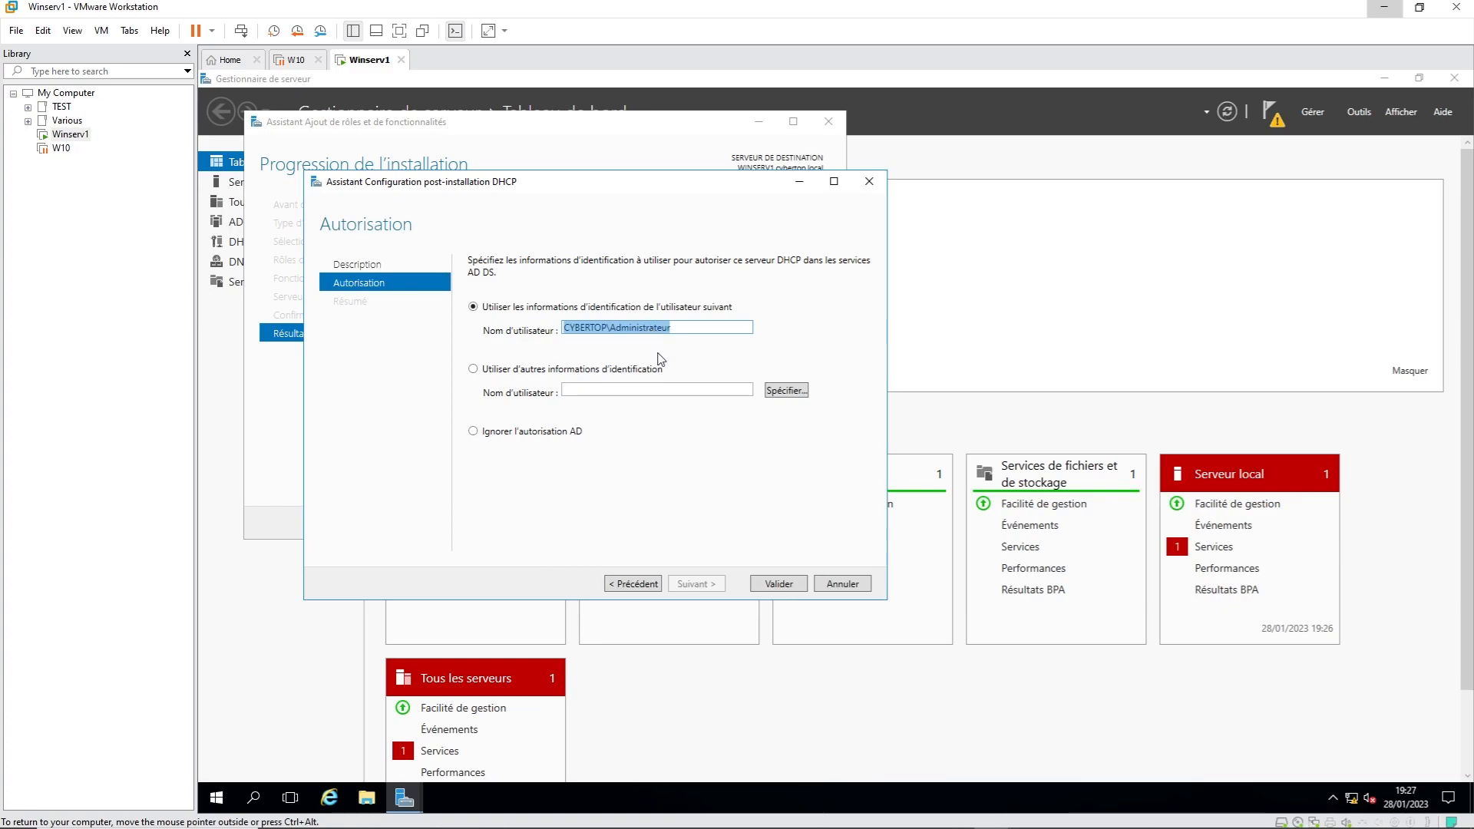
left_click(785, 586)
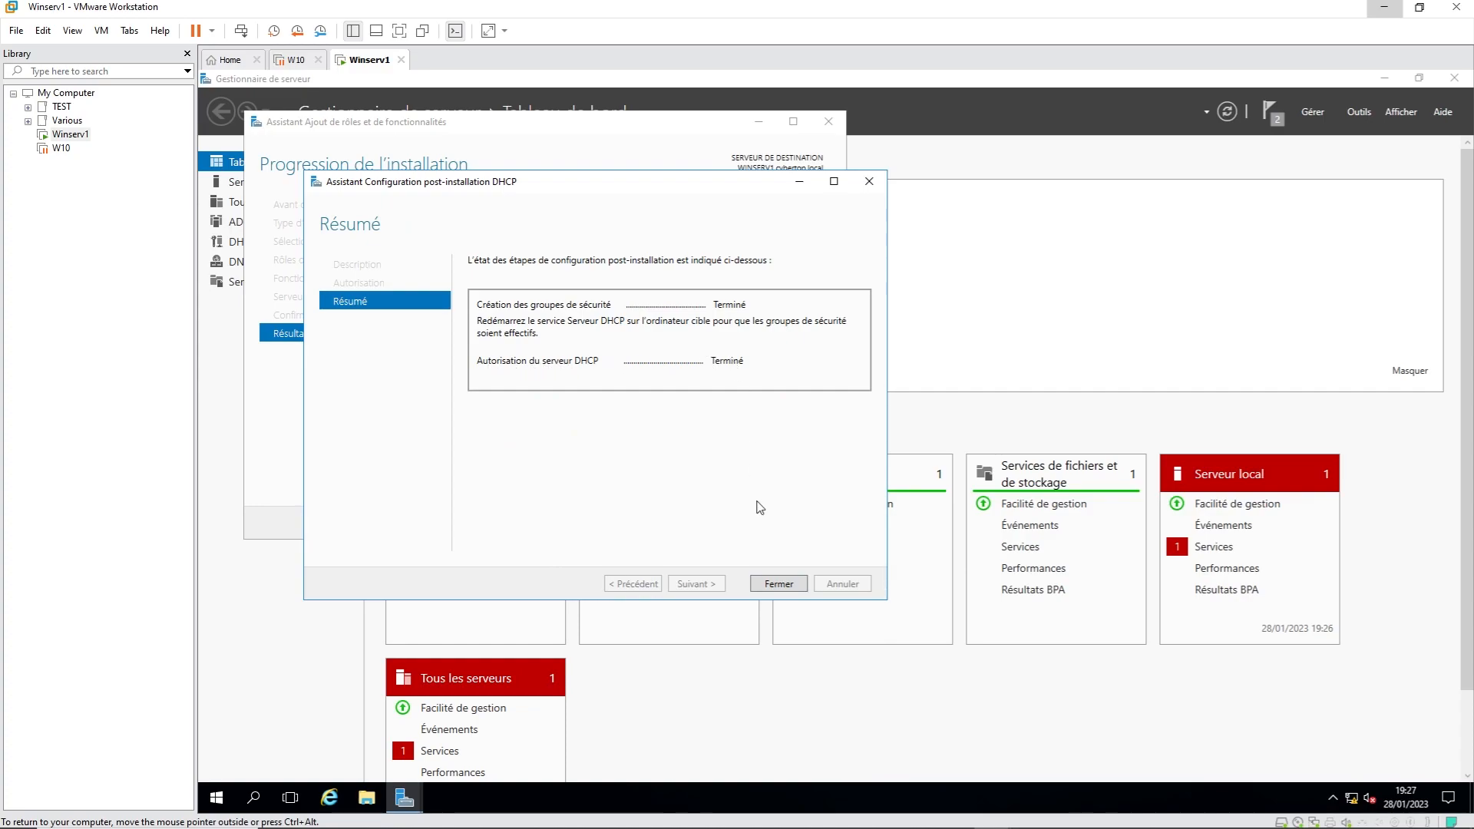
left_click(780, 585)
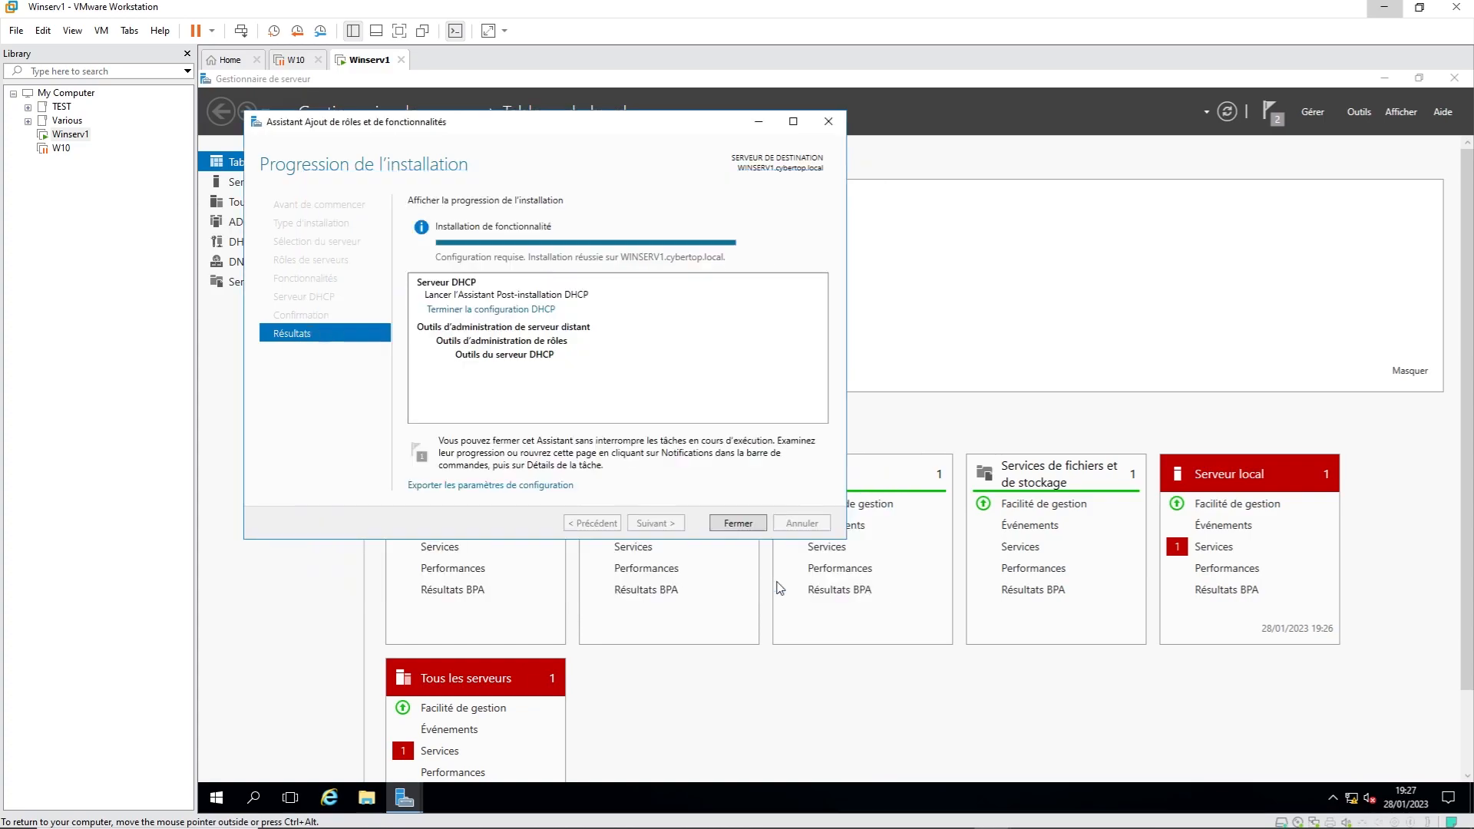
left_click(738, 525)
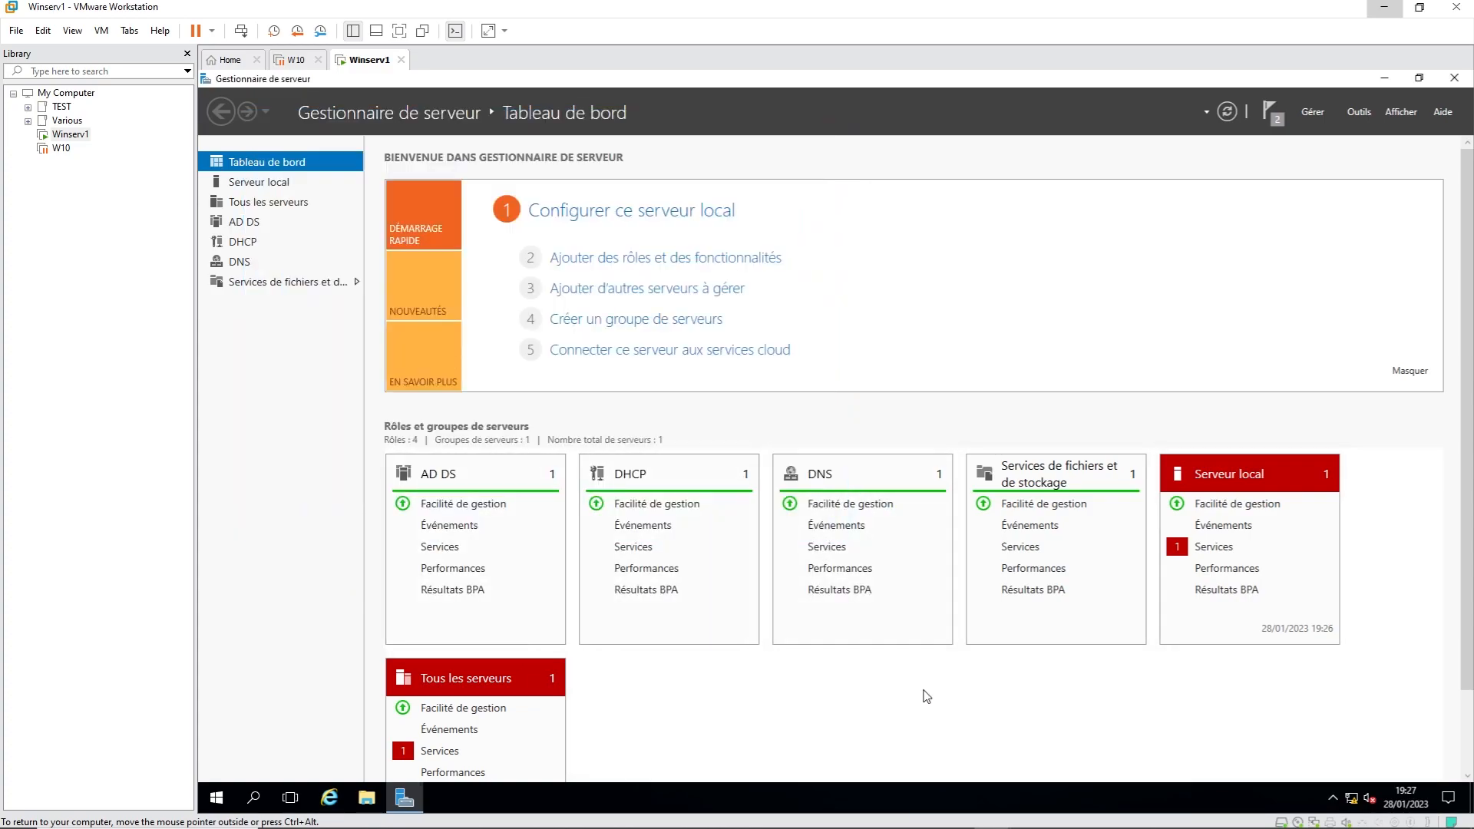
Step: Launch the DHCP console with dhcpmgmt from an administrator command prompt
key("super+r")
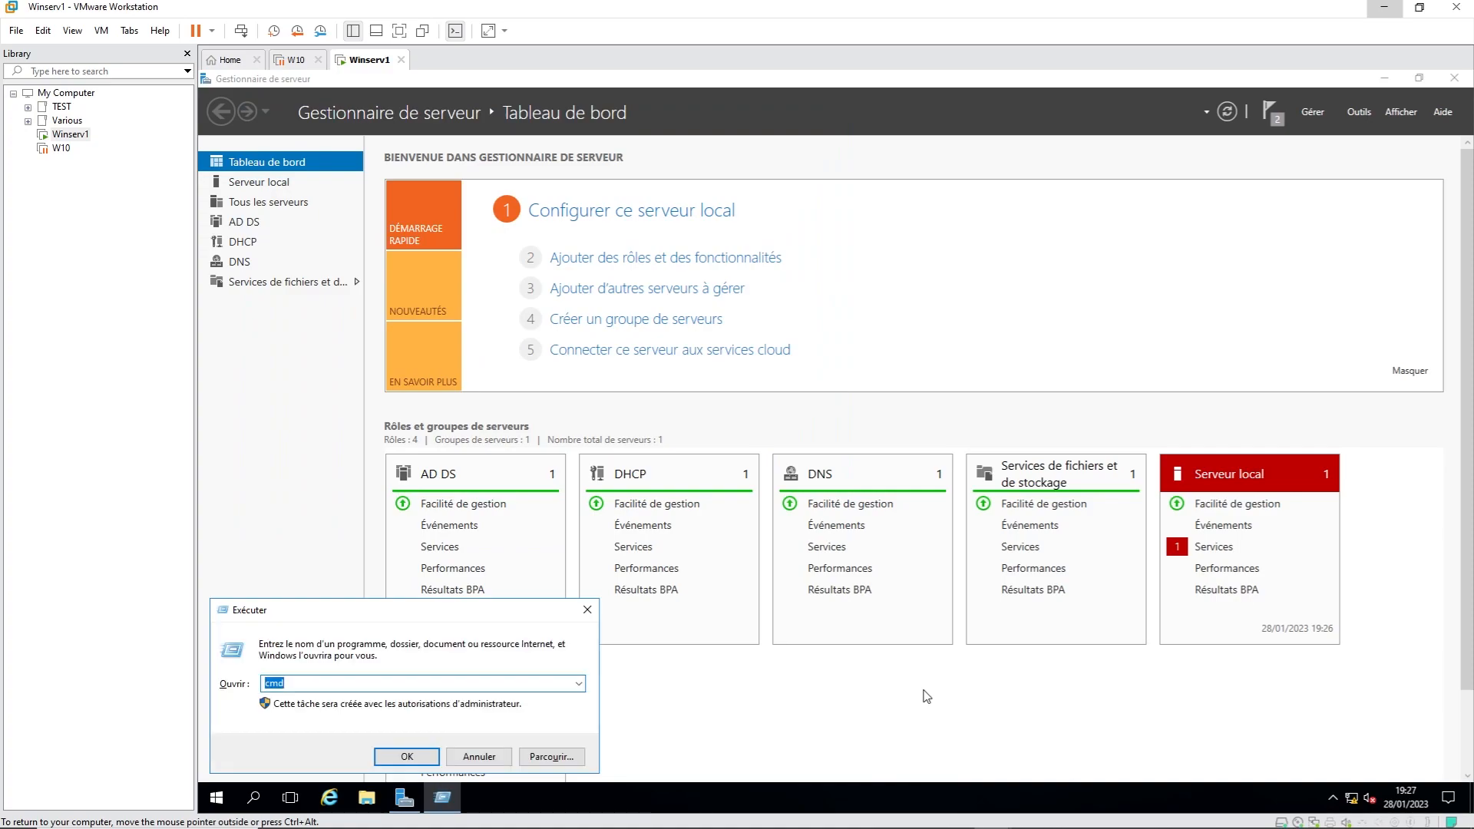
key("Return")
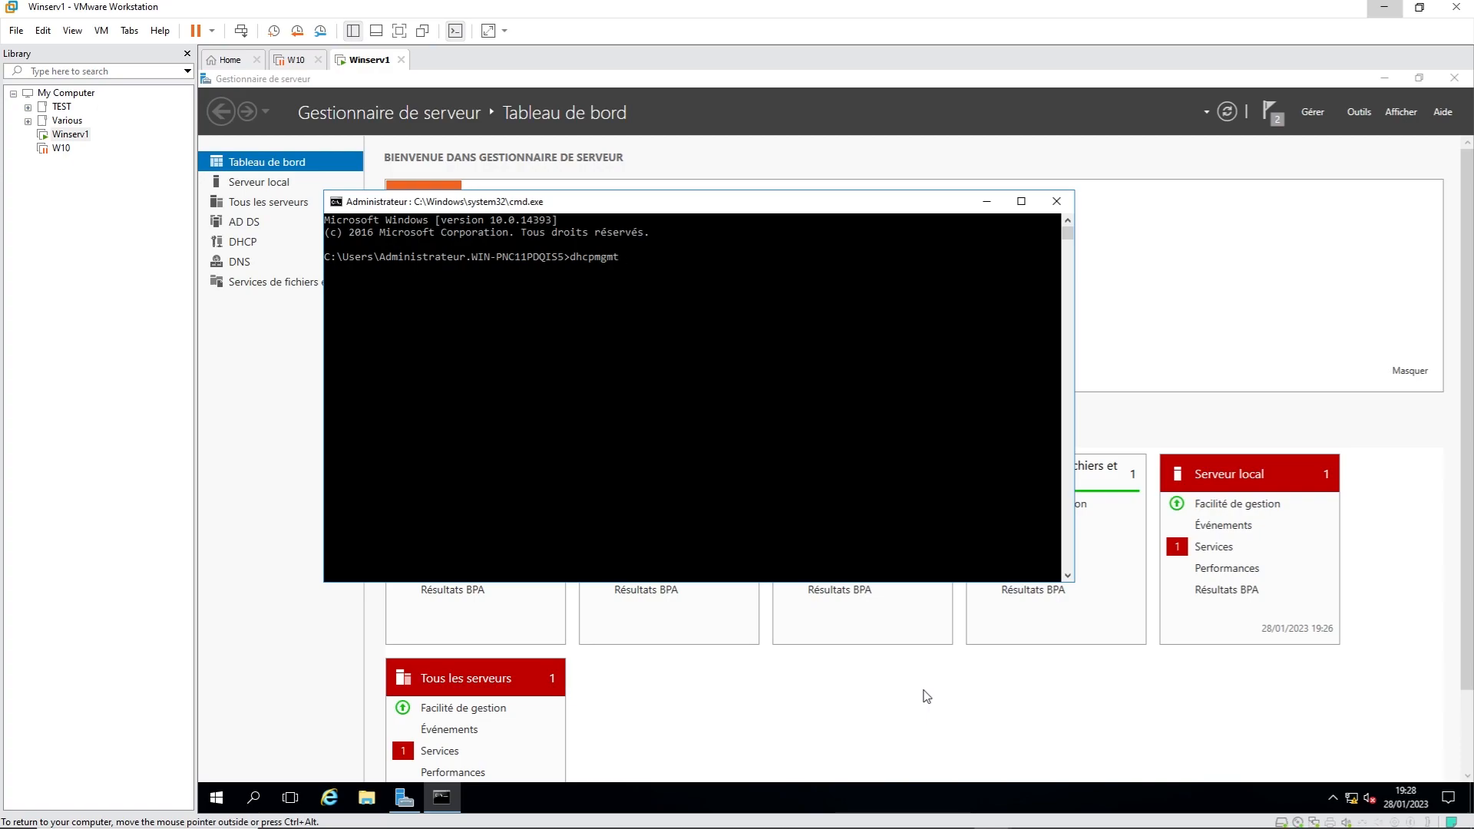
key("Return")
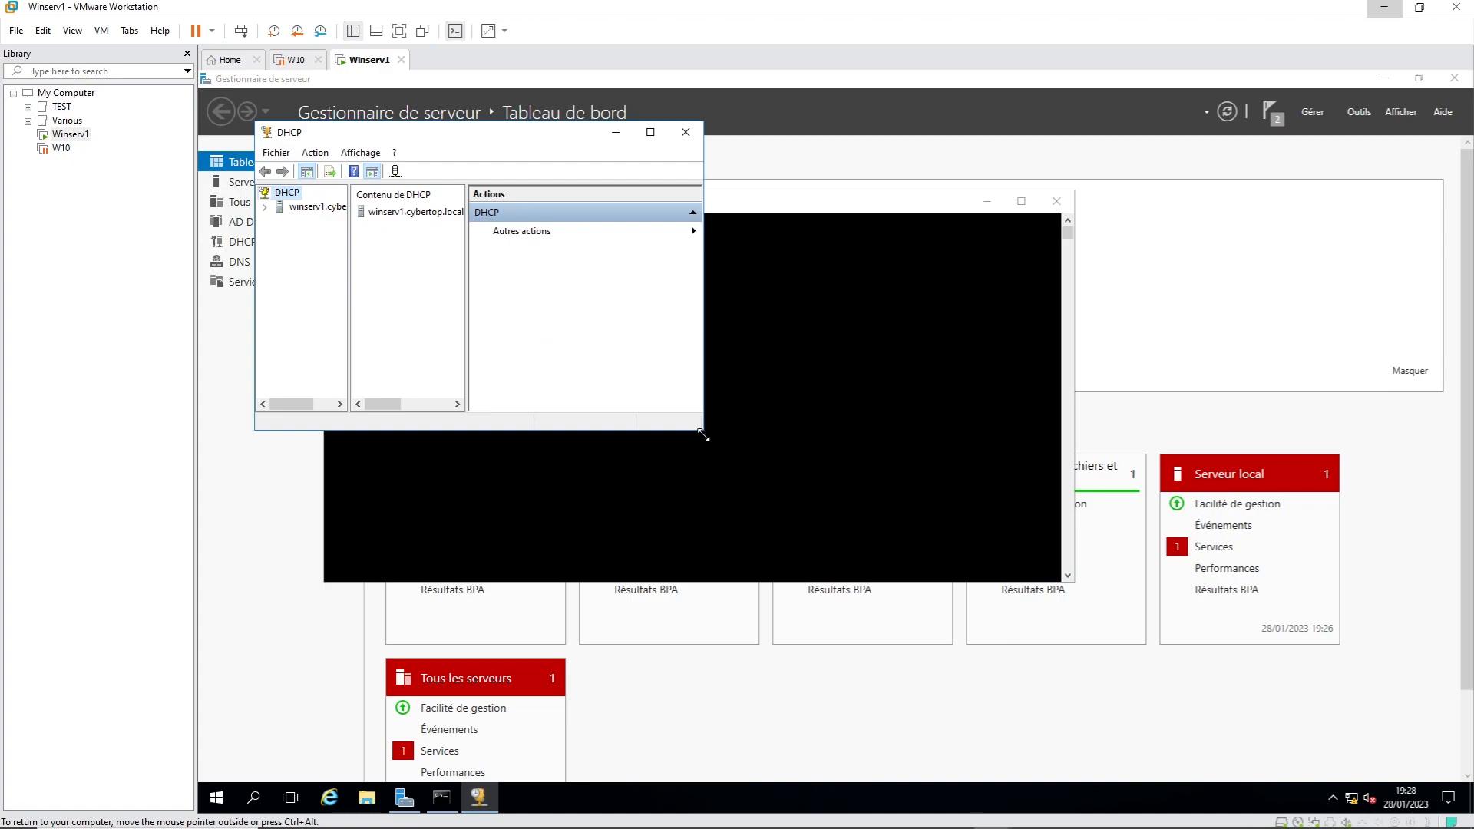
Step: Enlarge the DHCP console and expand winserv1.cybertop.local down to its IPv4 node
left_click_drag(702, 434, 1283, 663)
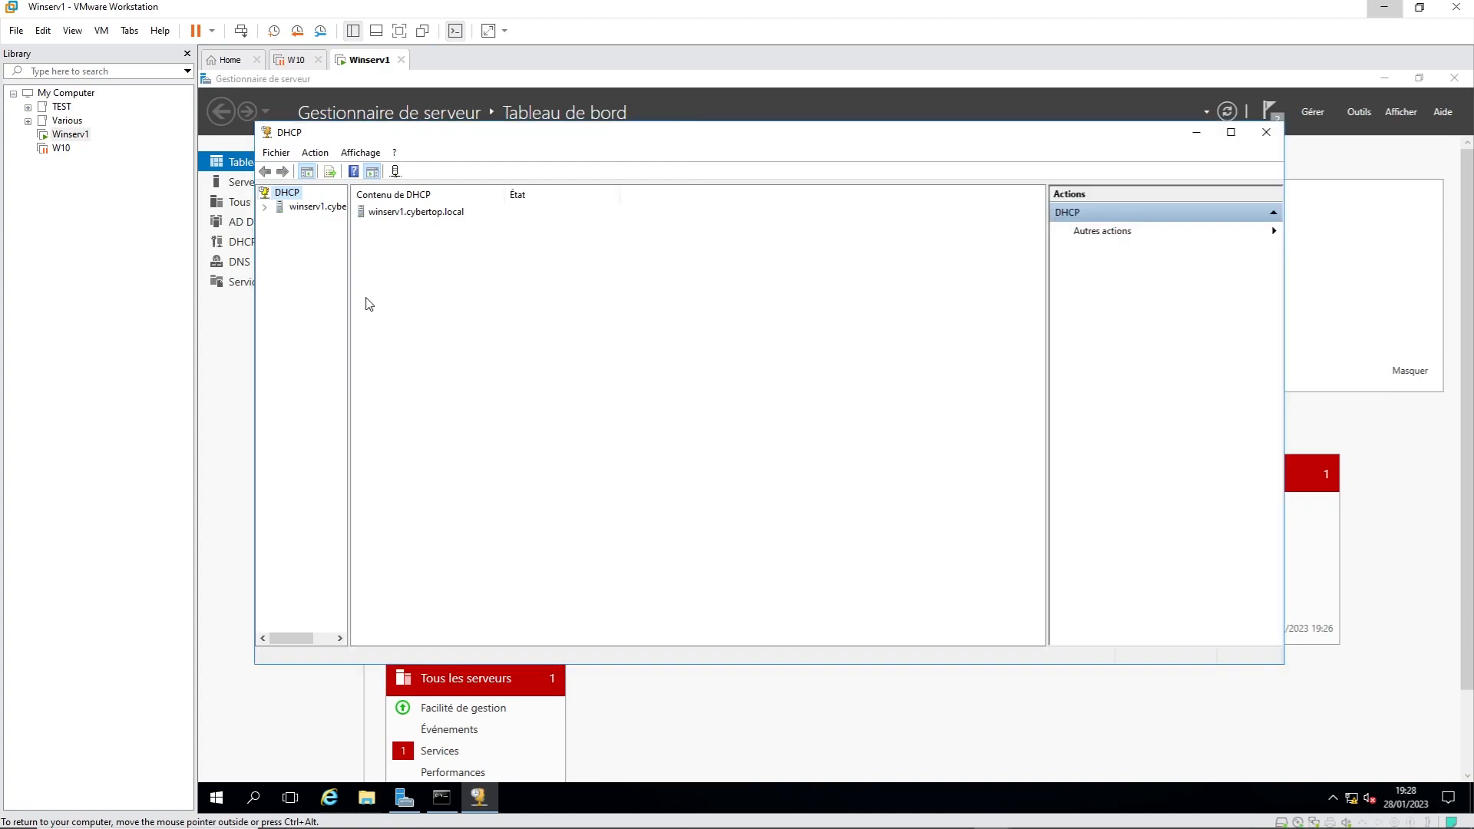
left_click_drag(350, 293, 457, 304)
left_click(324, 207)
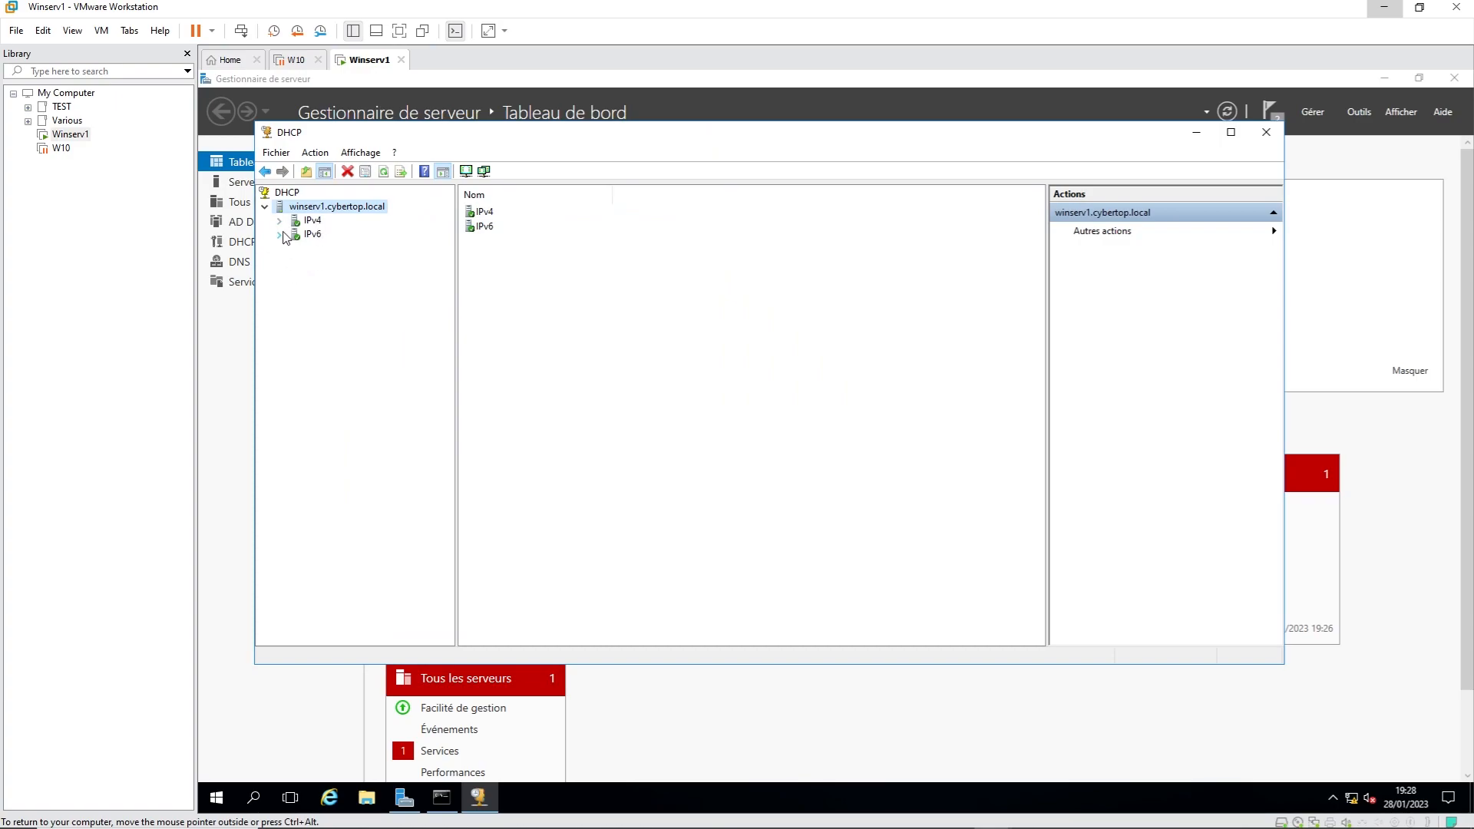
left_click(280, 221)
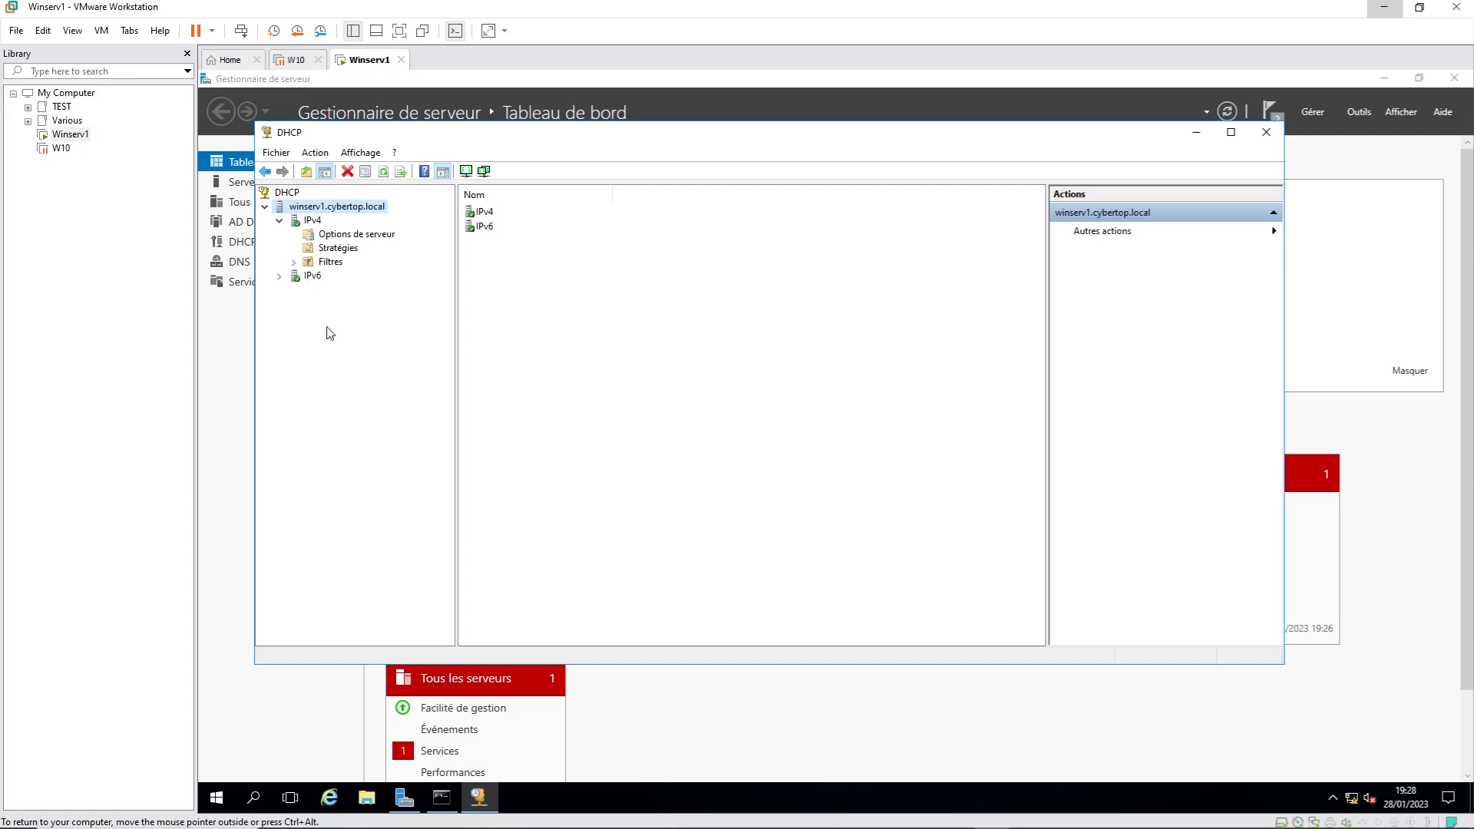
Step: Look through the server's action menu without running anything, then select IPv4 to show its scope page
left_click_drag(681, 141, 687, 181)
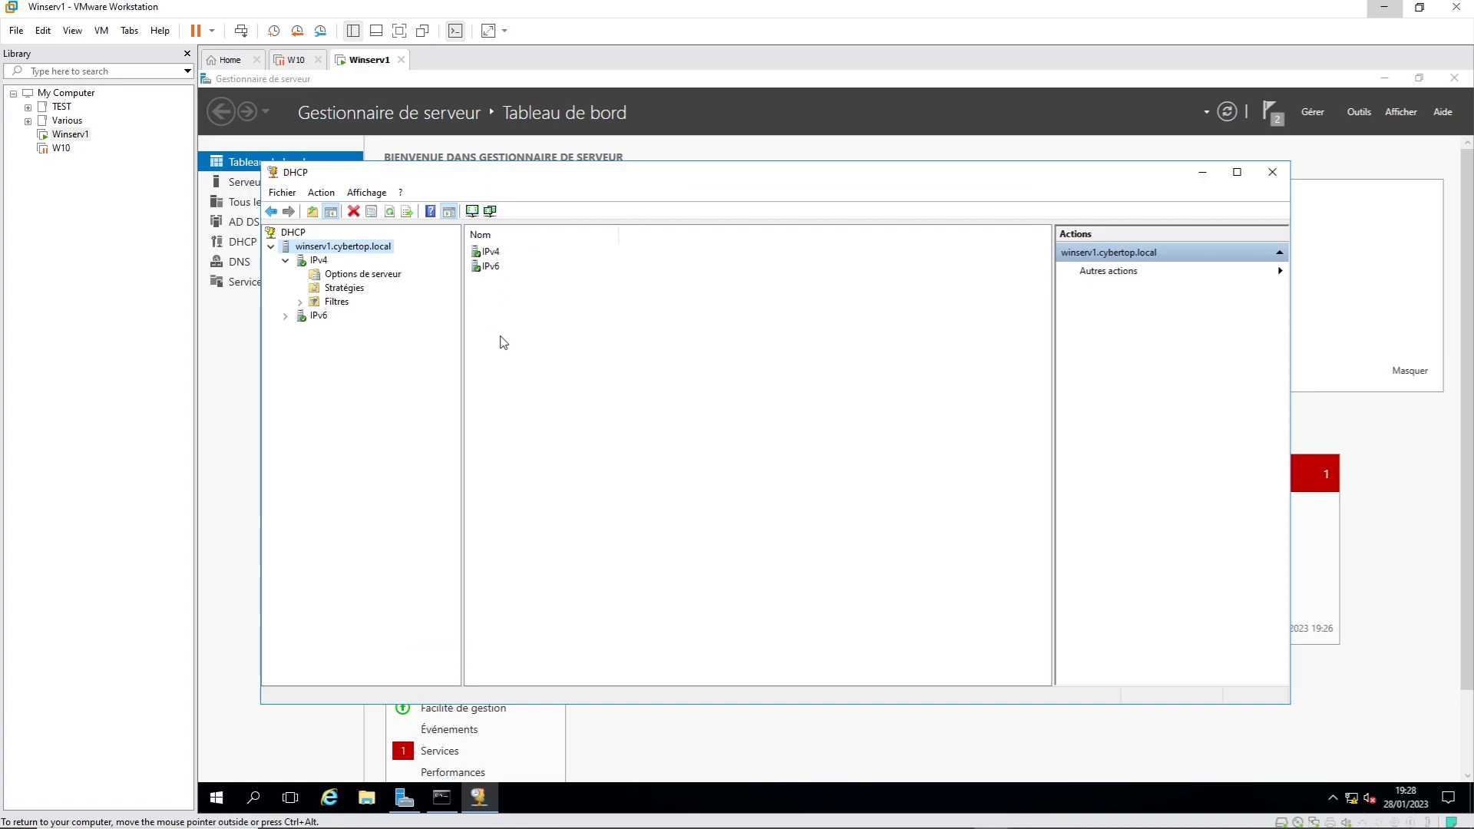
right_click(336, 250)
left_click(310, 452)
right_click(359, 250)
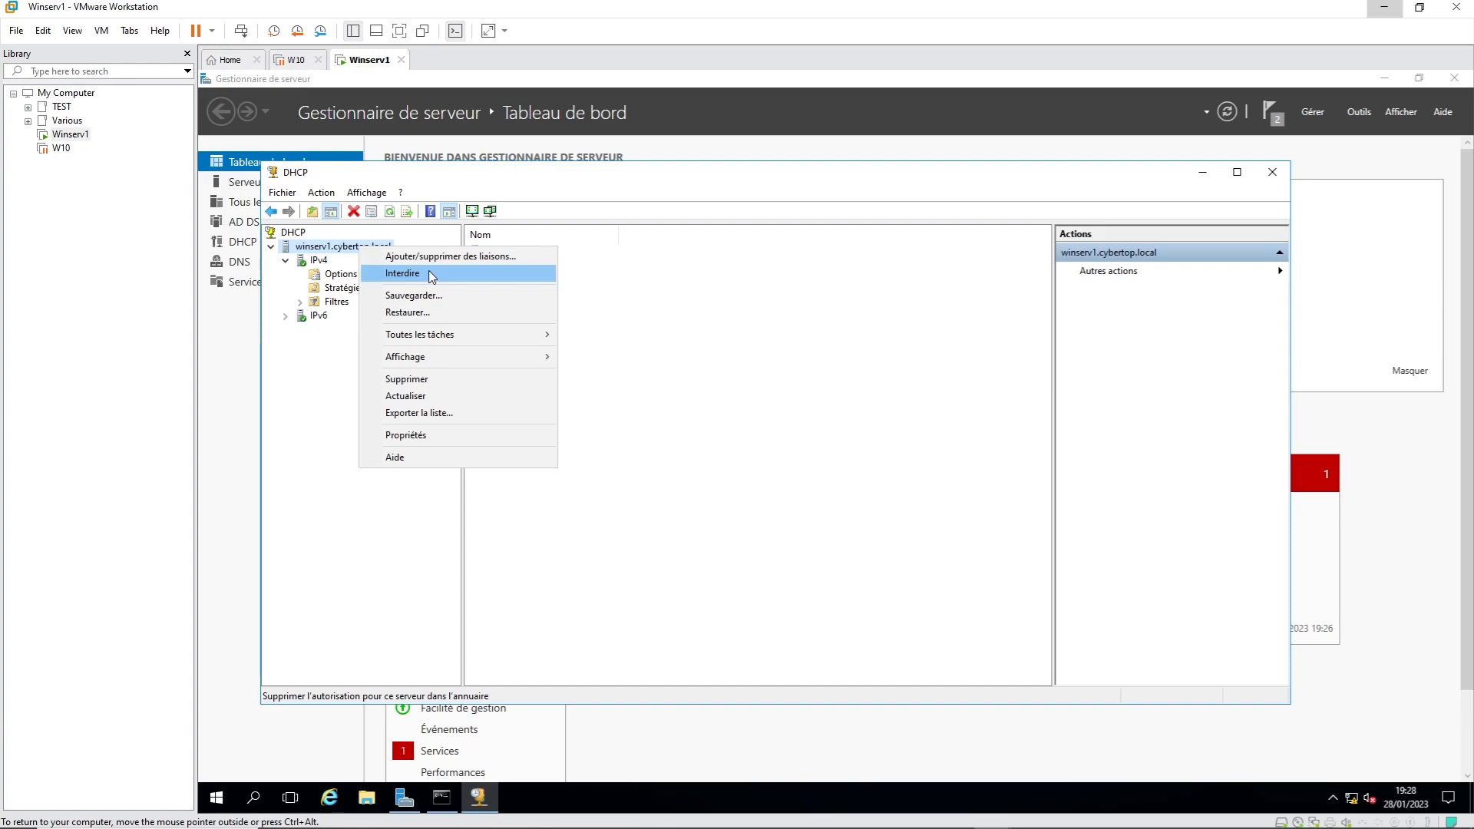
left_click(318, 408)
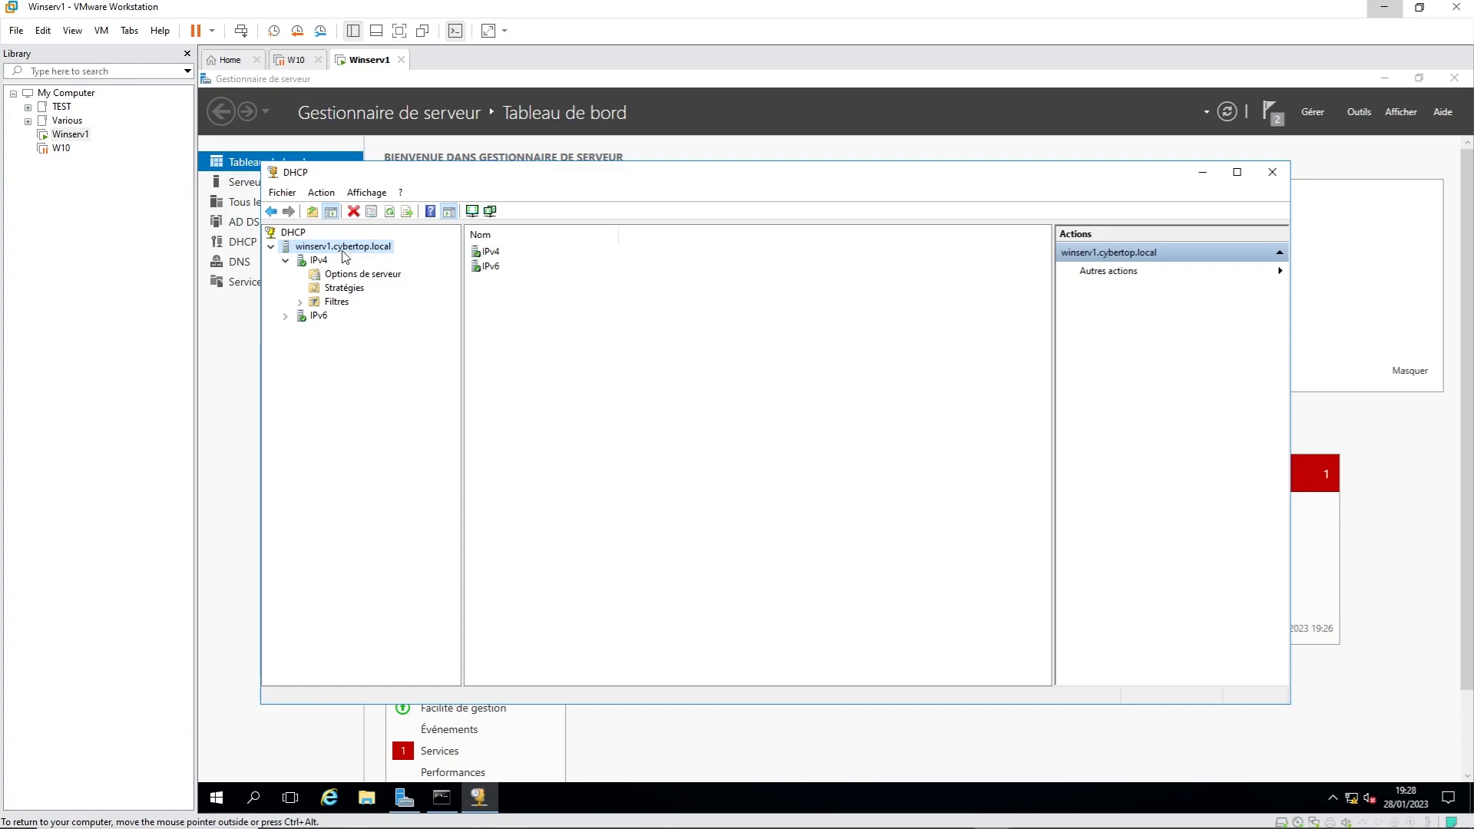
left_click(320, 261)
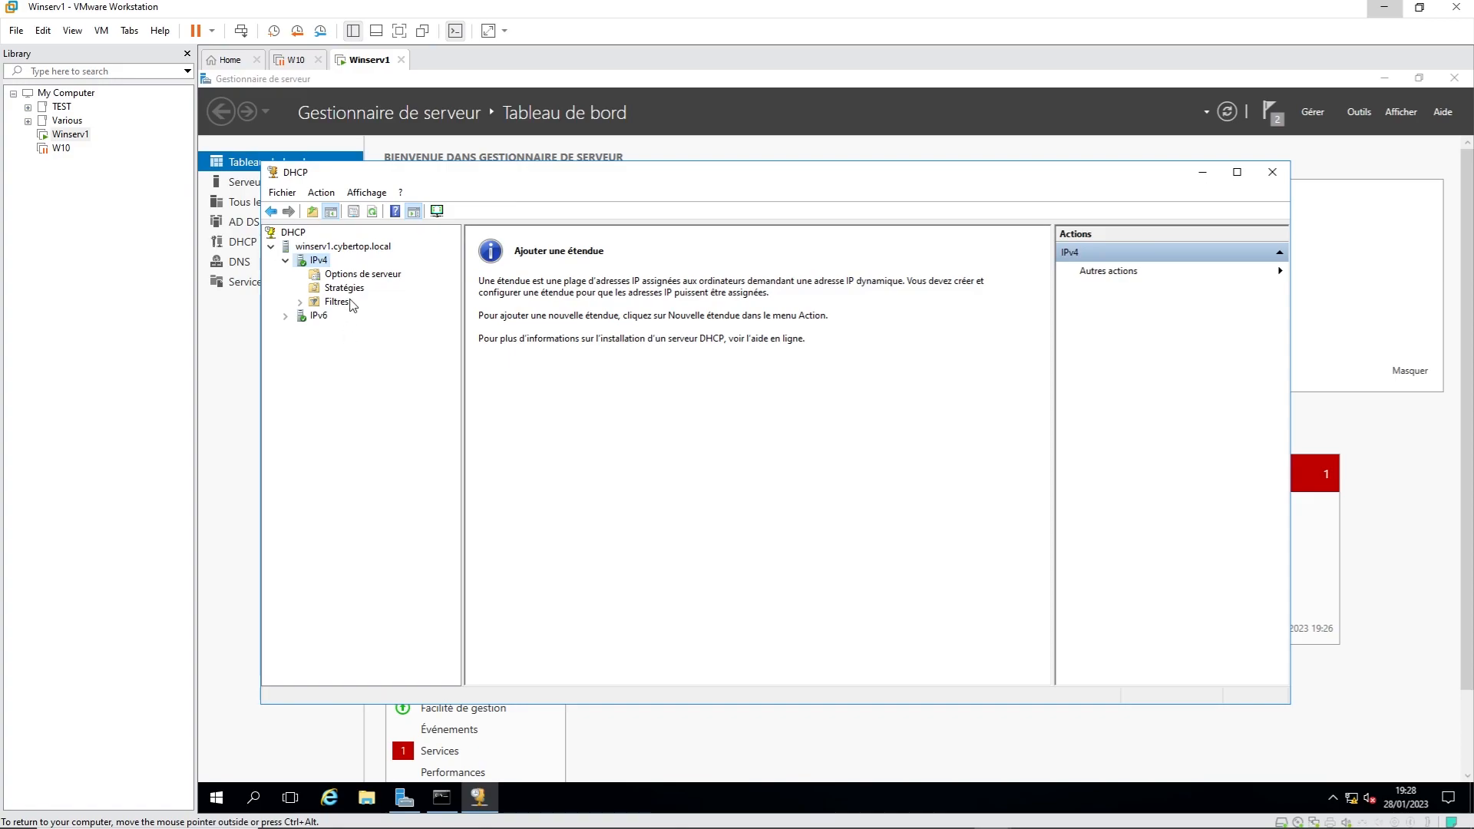
Step: Start a new IPv4 scope named 'etendue cybertop'
right_click(316, 265)
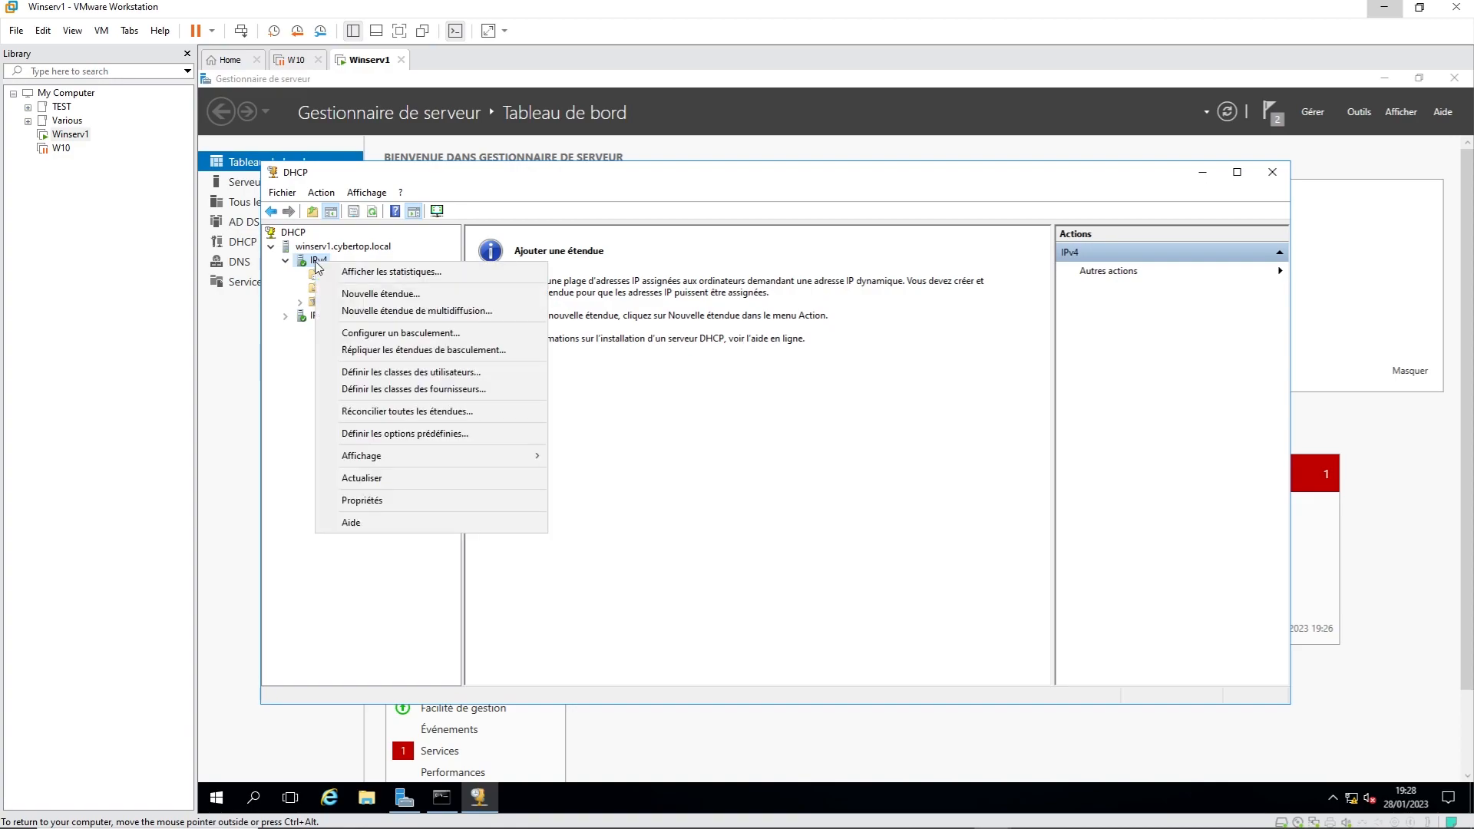
left_click(435, 297)
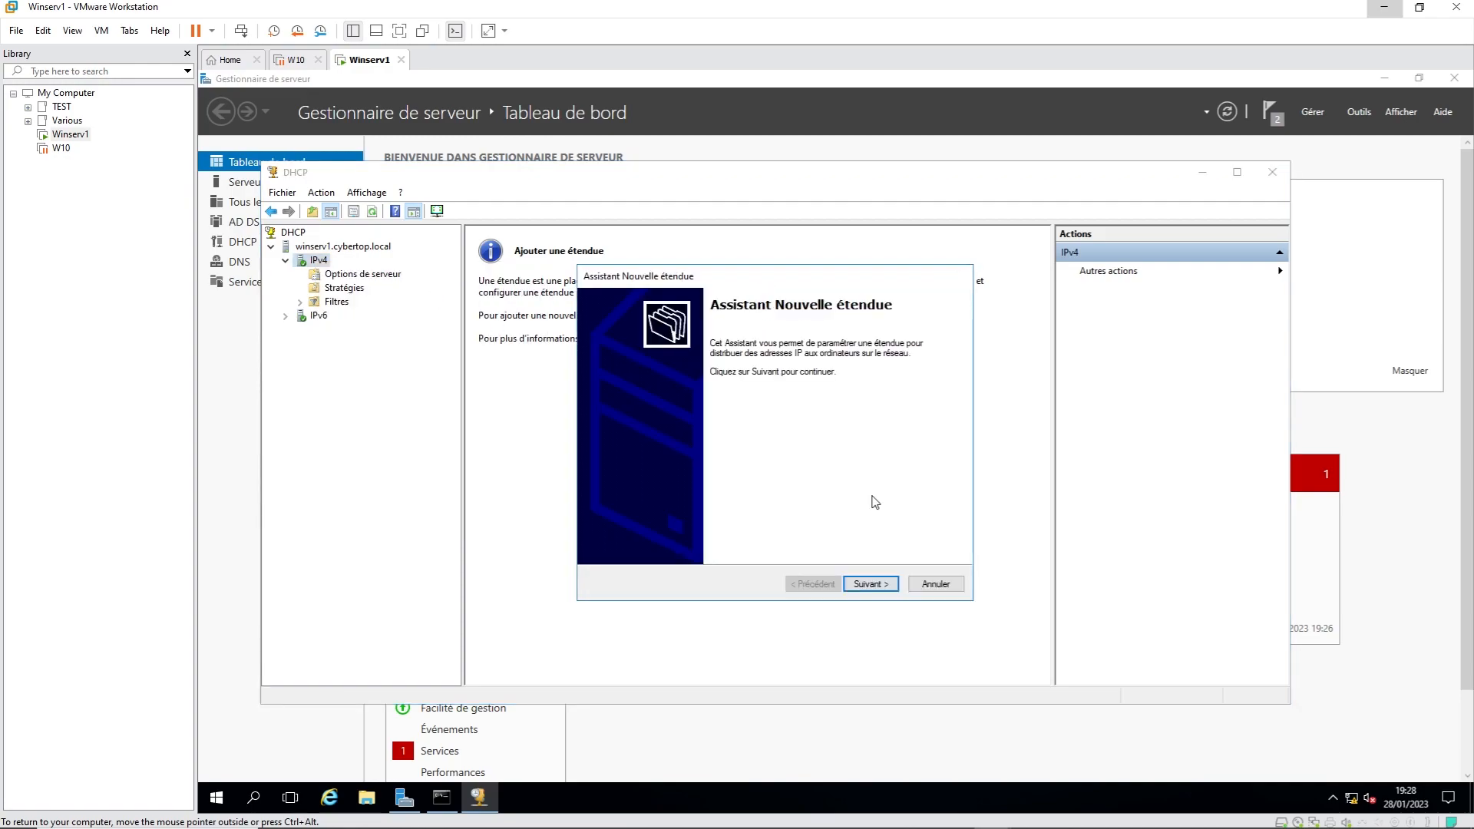
left_click(872, 587)
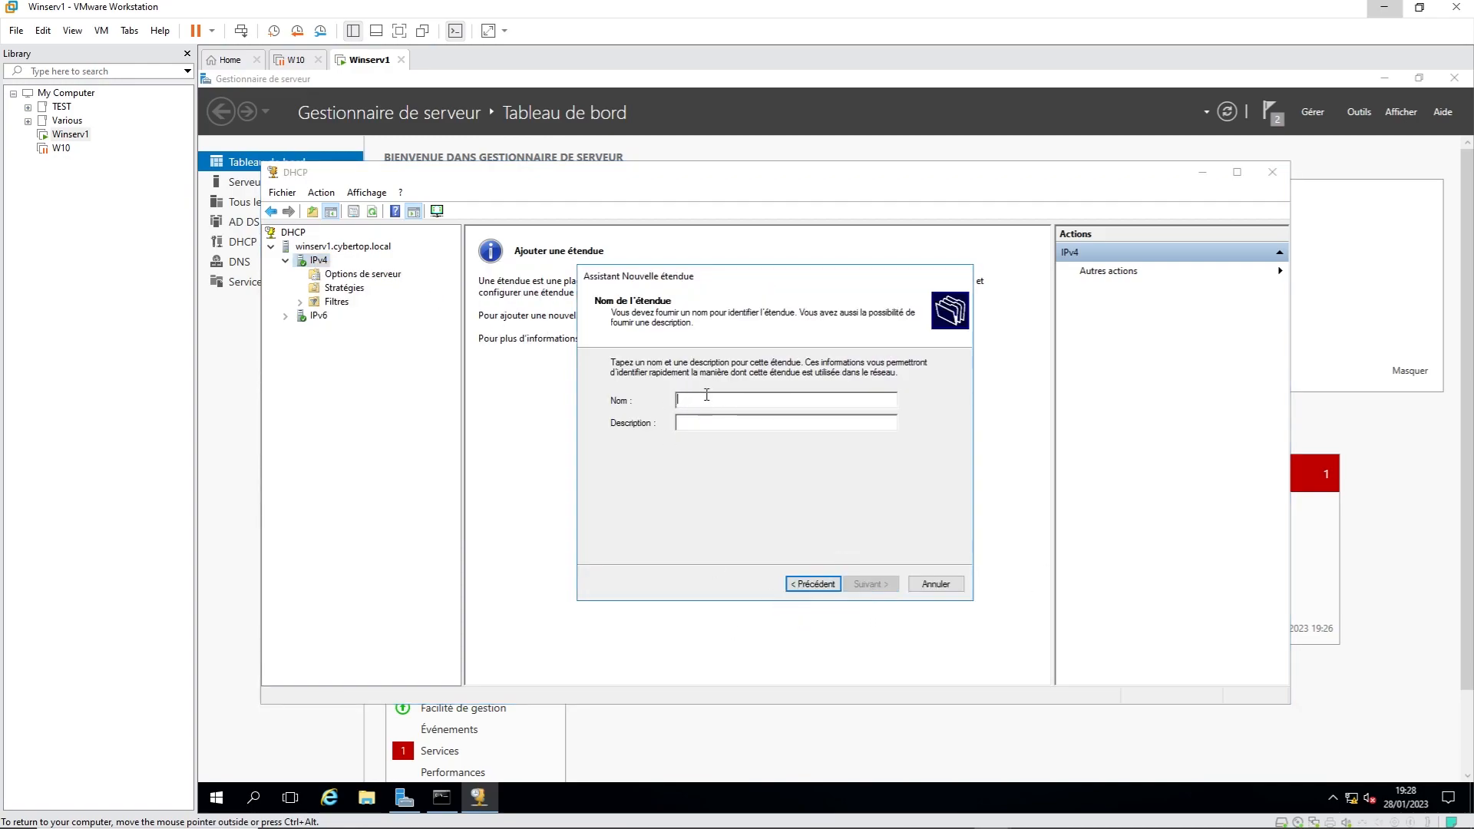
type("etendue")
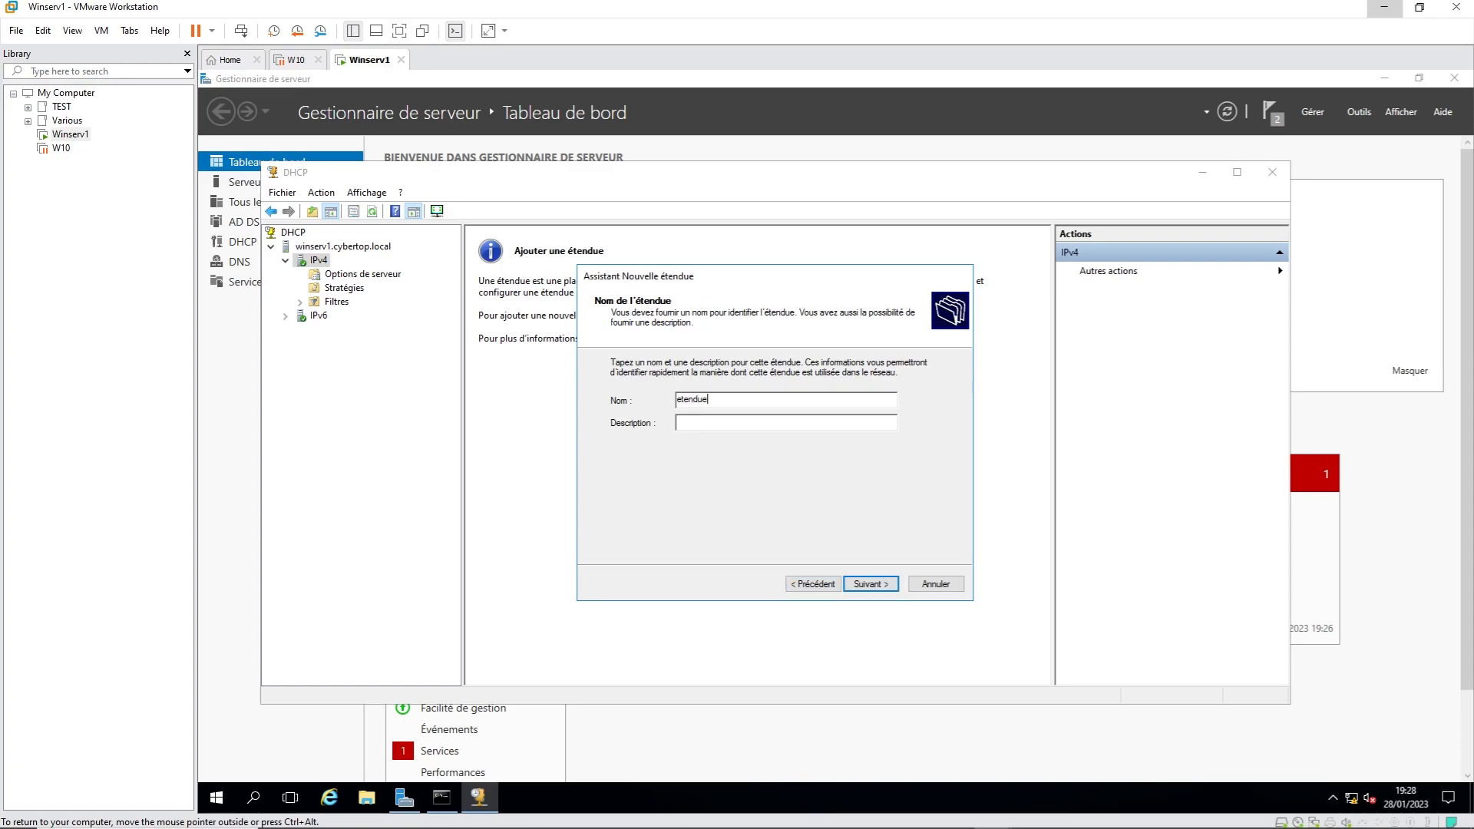
type(" cybertop")
left_click(873, 585)
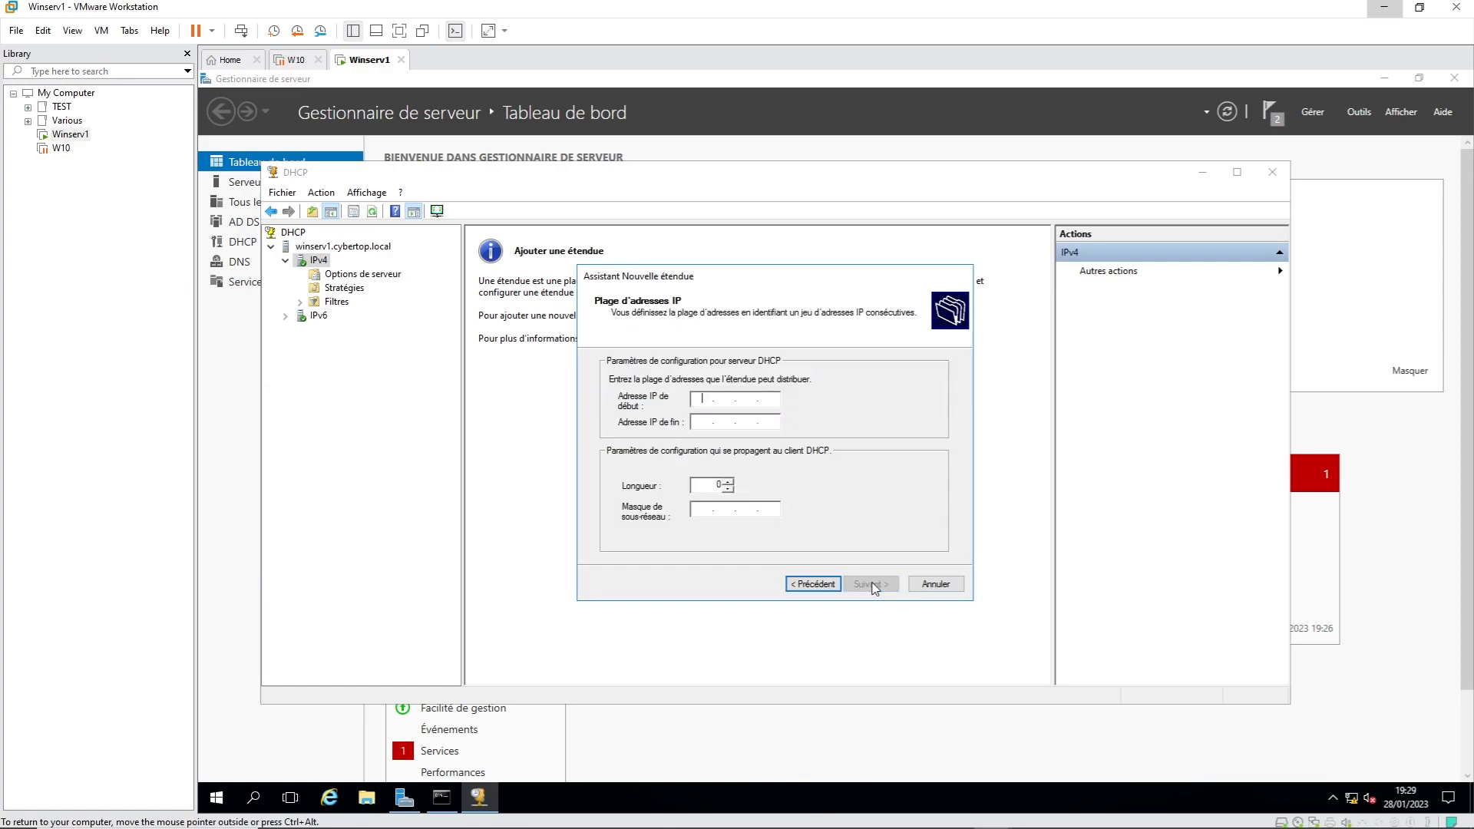
Step: Set the scope range to 192.168.10.50–192.168.10.100 with subnet mask 255.255.255.0
left_click(709, 398)
type("192 . 168 . ")
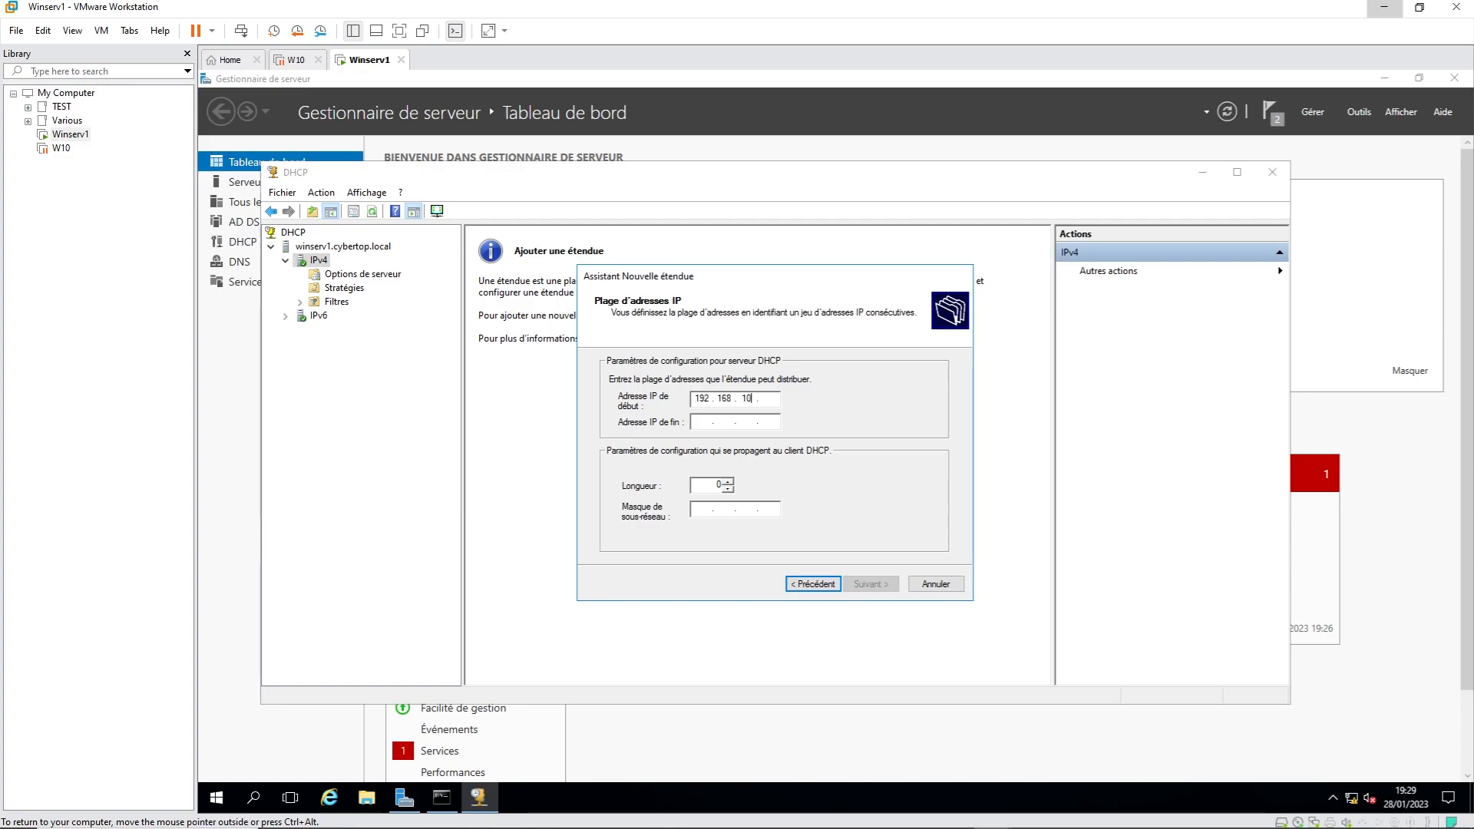
type("10 . 50")
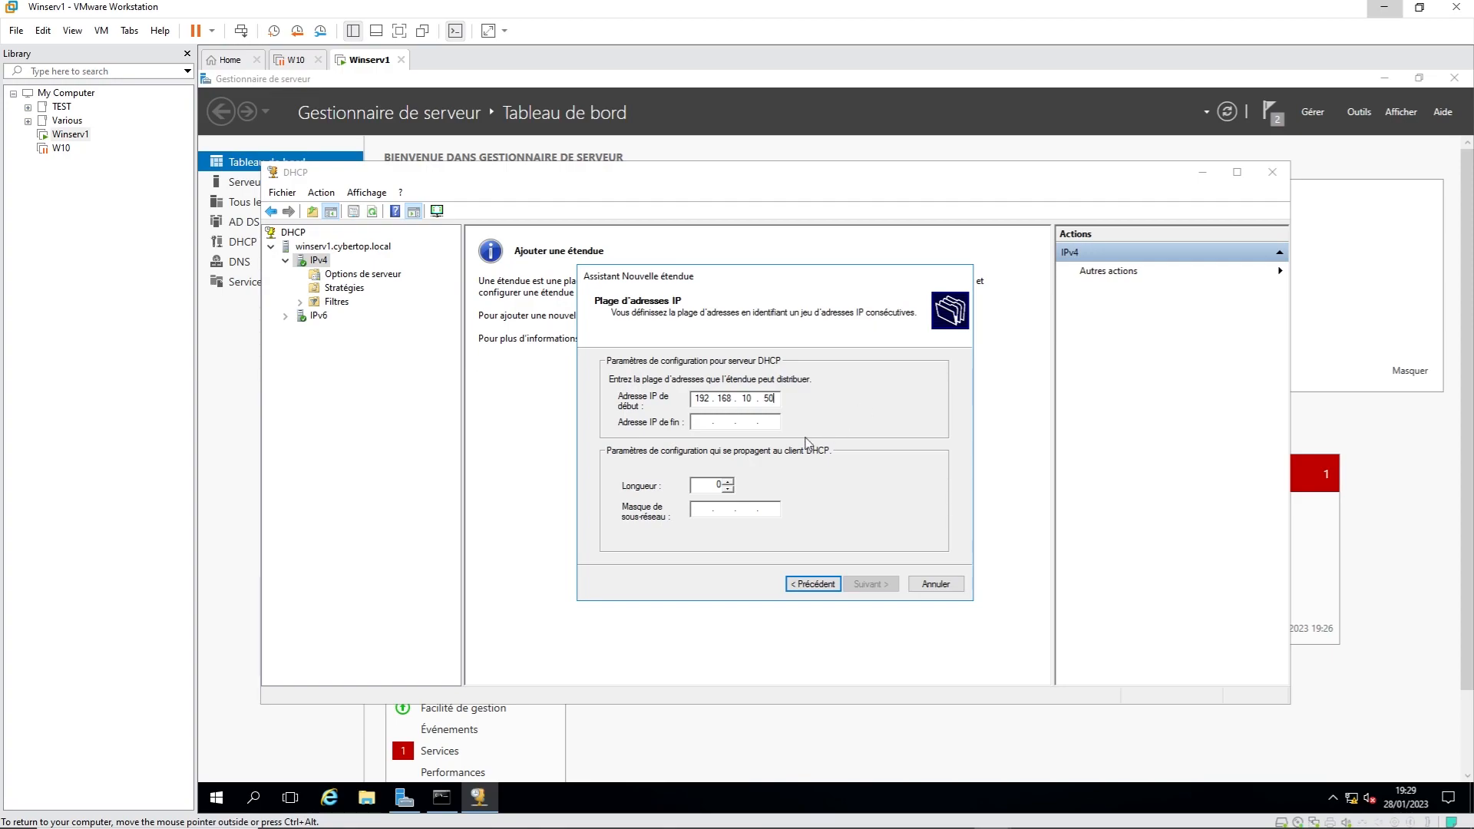
left_click(702, 422)
type("192 . 168 . ")
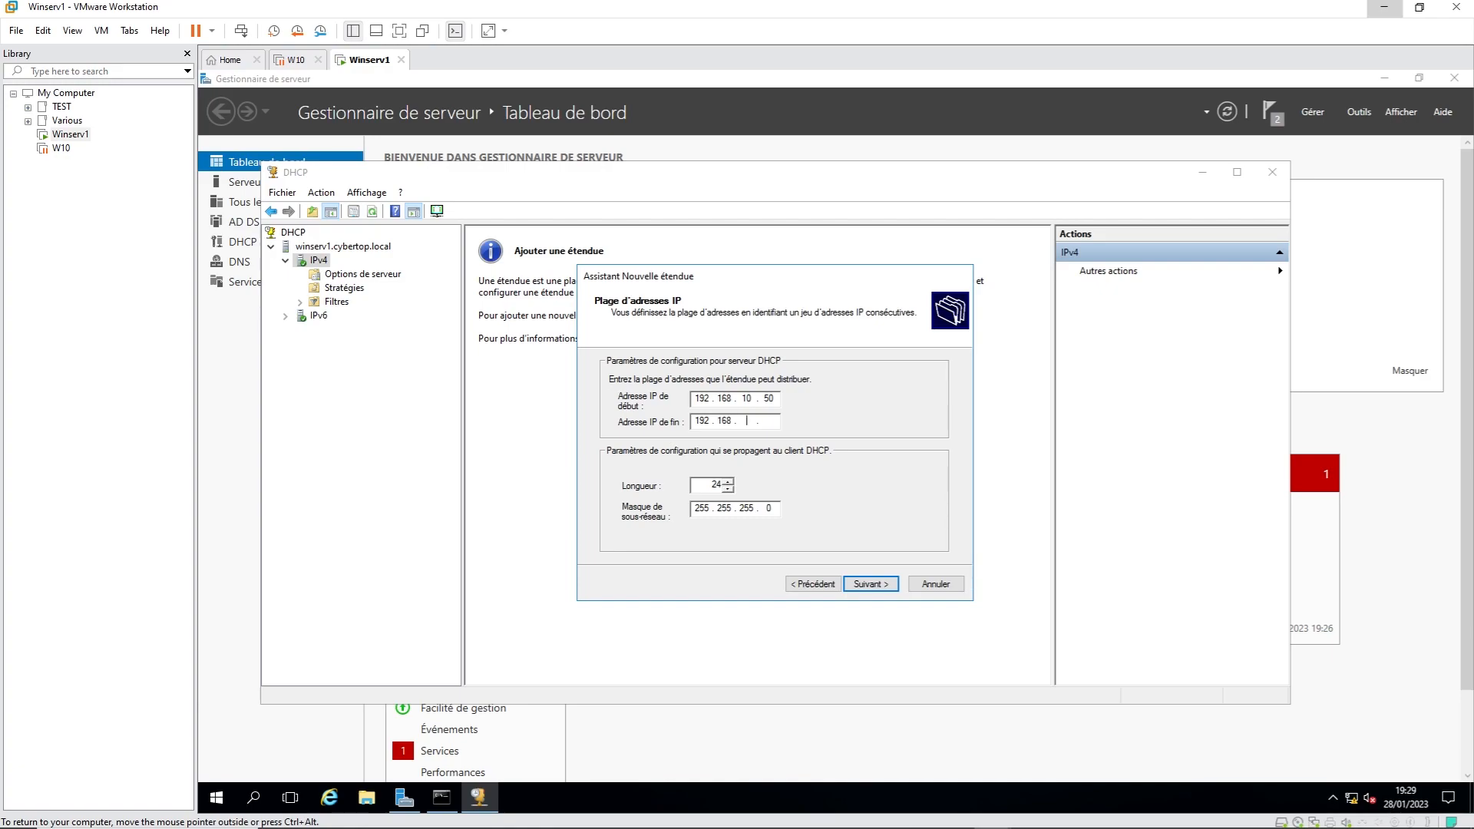
type("10 . 100")
double_click(770, 509)
left_click(870, 586)
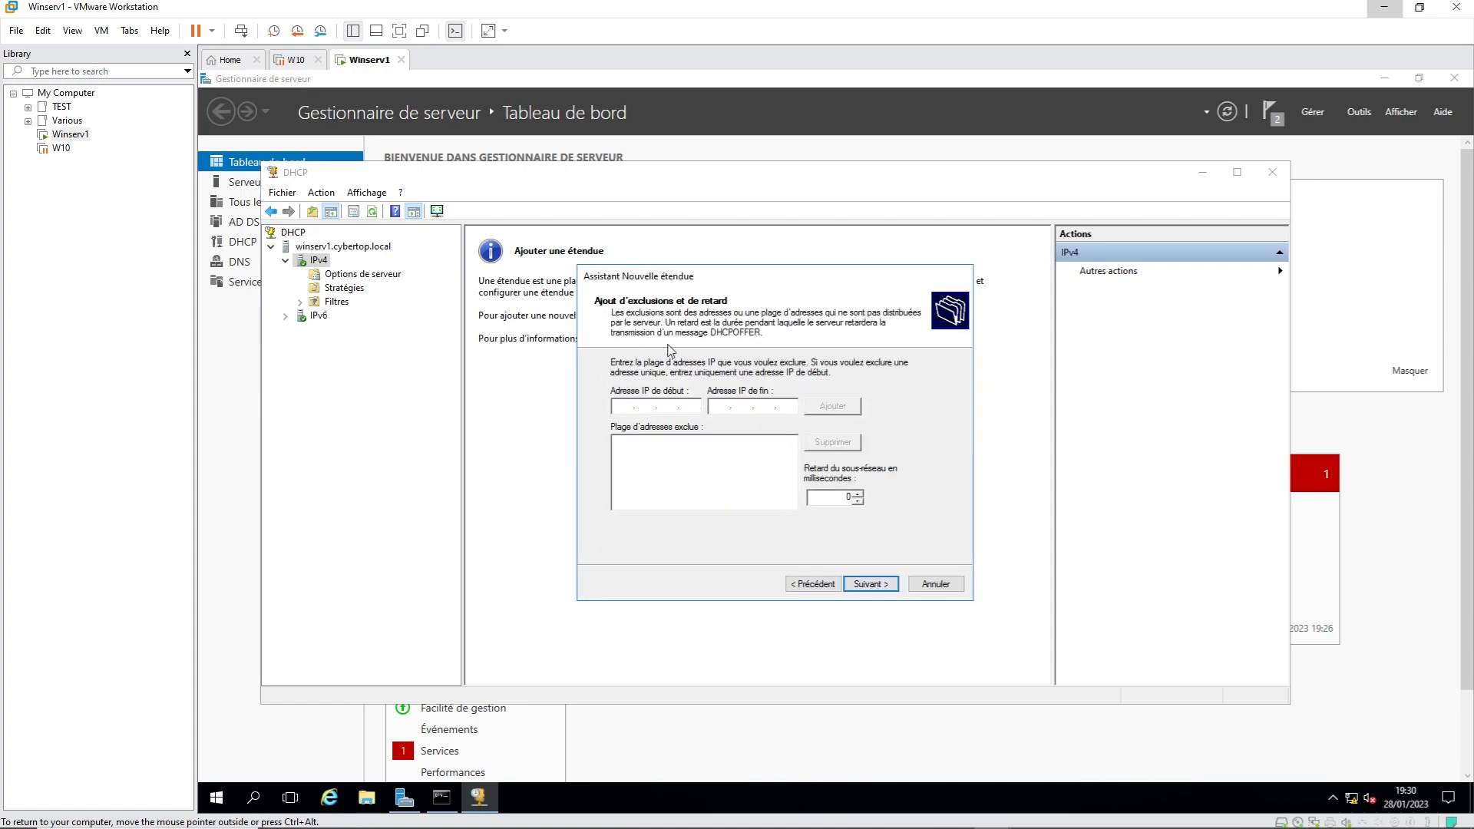
Step: Exclude 192.168.10.100 from the scope, keep the default lease, and choose to configure DHCP options now
left_click(624, 404)
type("192 . 168 . 10 . 100")
left_click(845, 412)
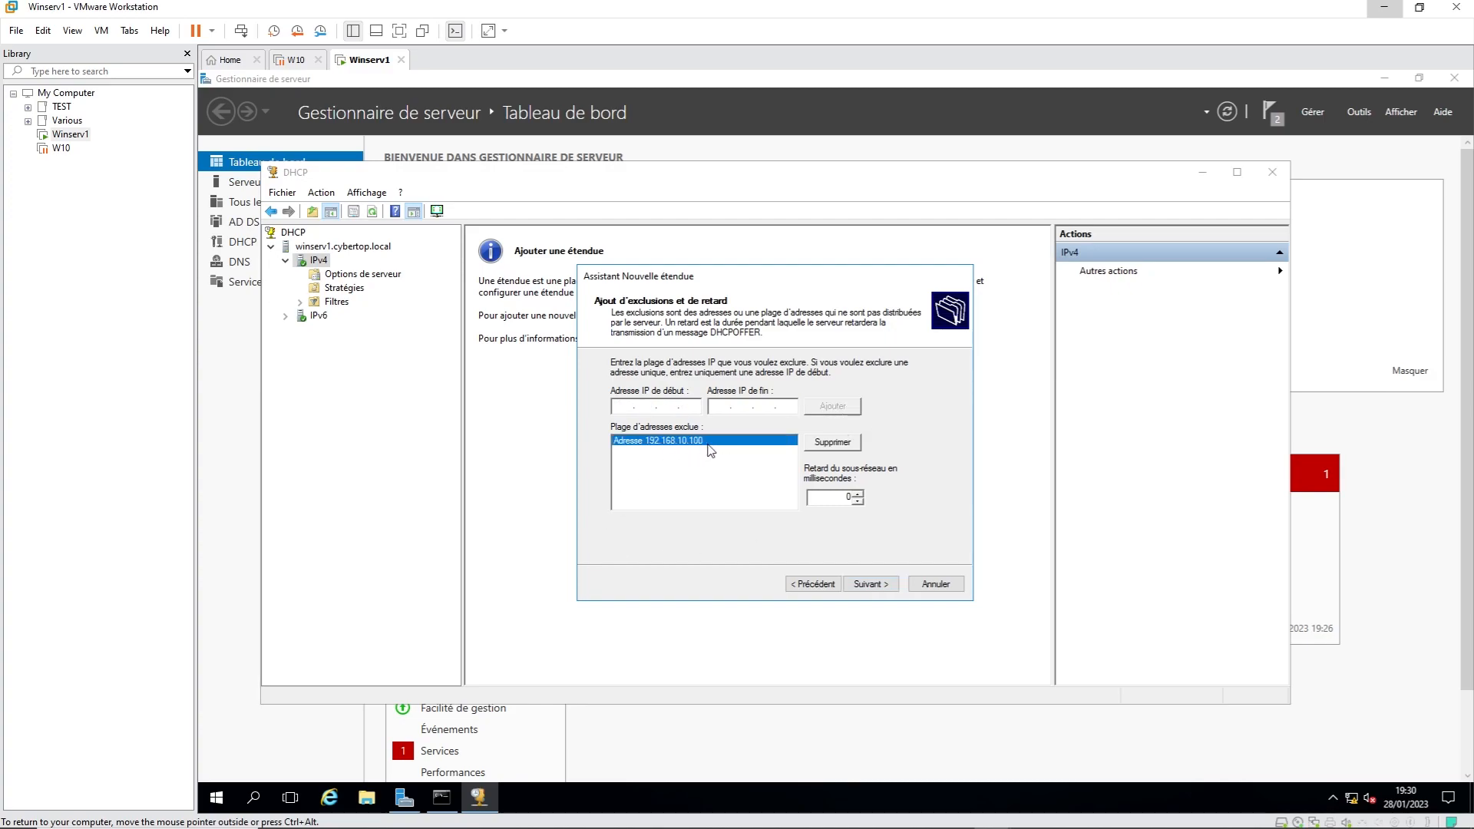
left_click(876, 586)
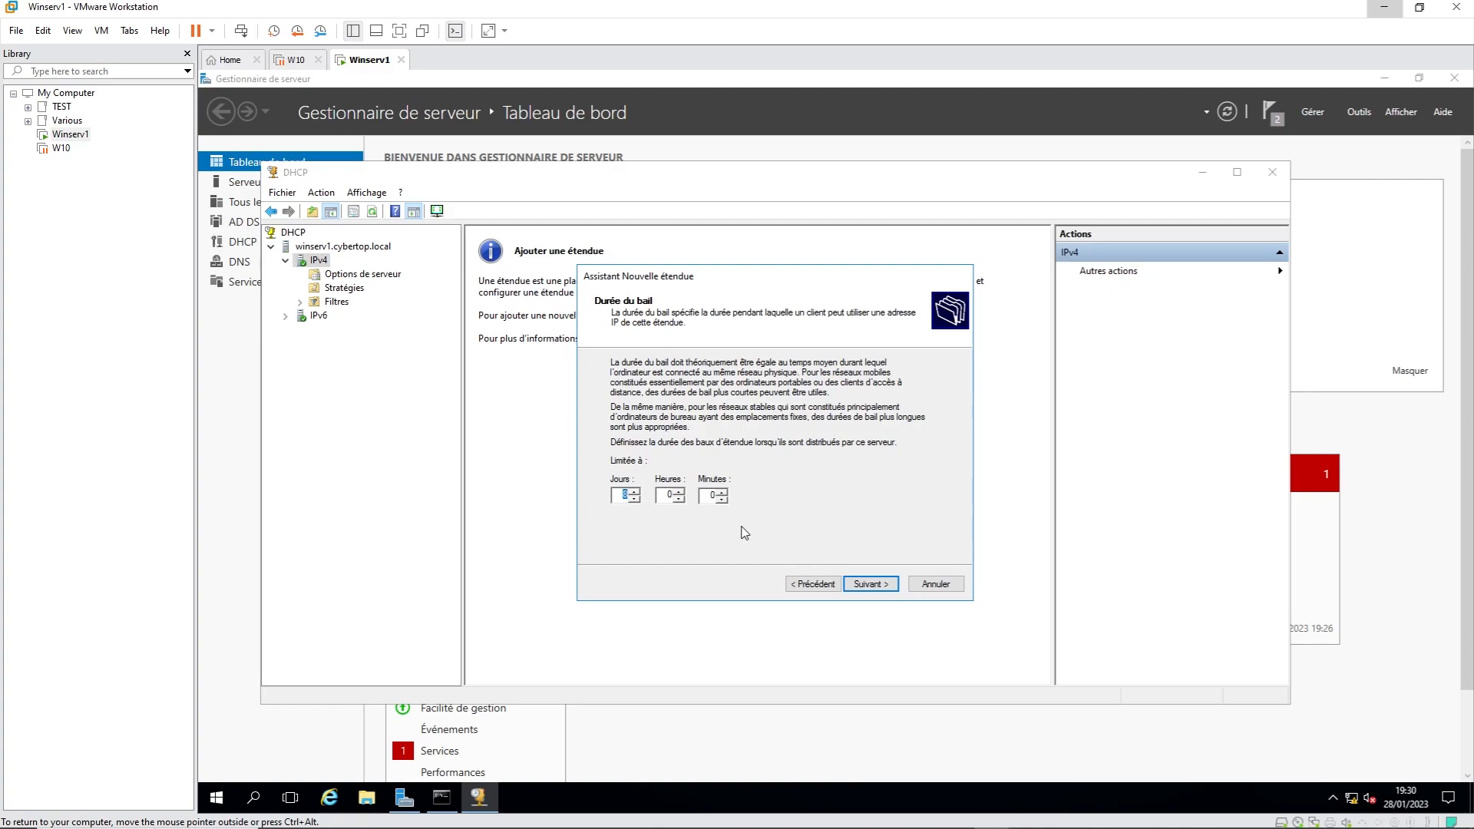
left_click(878, 589)
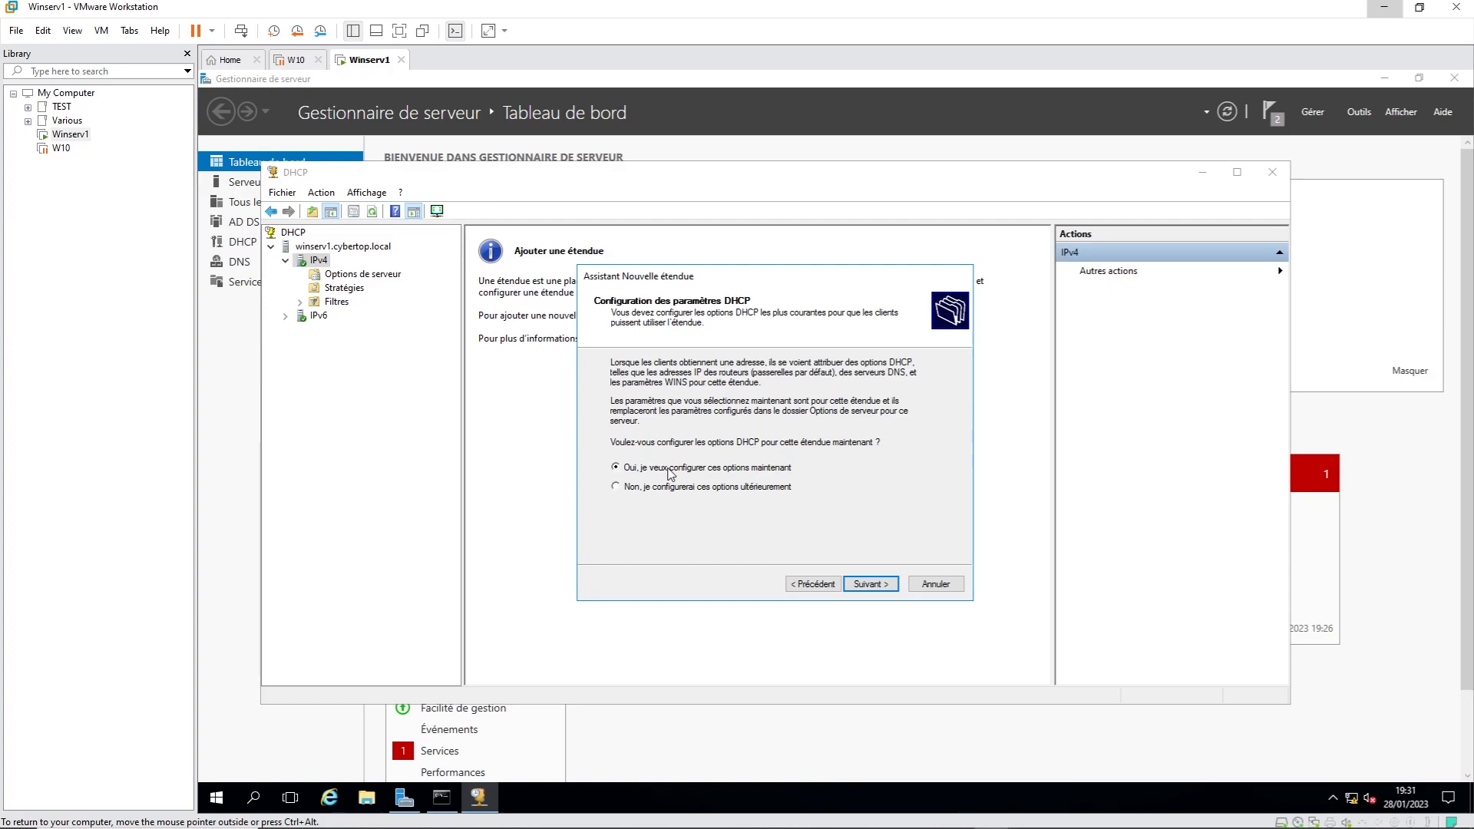
left_click(872, 585)
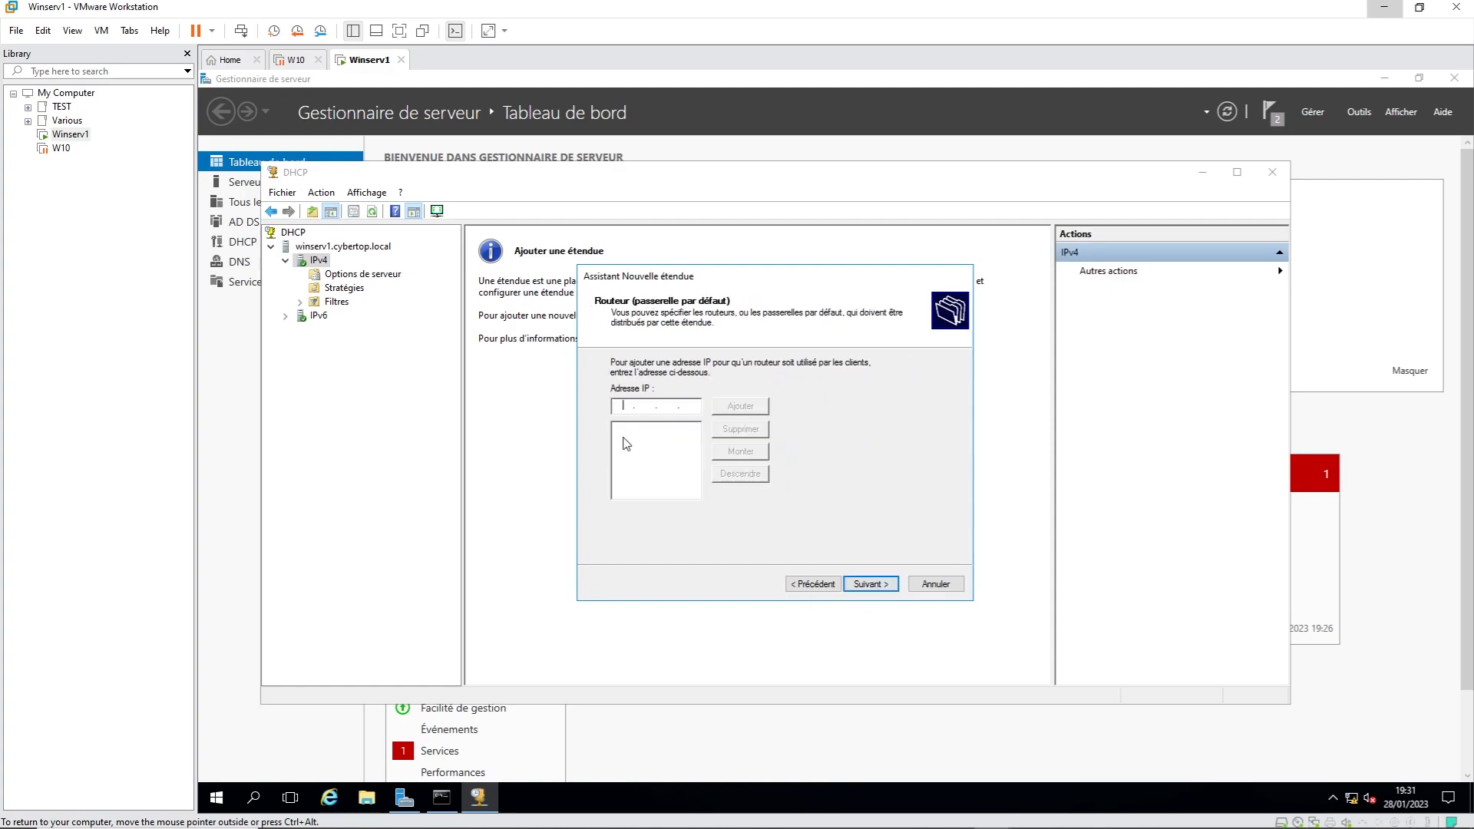
Step: Add gateway 192.168.10.254, keep DNS 192.168.10.100 and cybertop.local, skip WINS, and activate the scope
type("192 . 168 . 10 . 254")
left_click(741, 407)
left_click(874, 585)
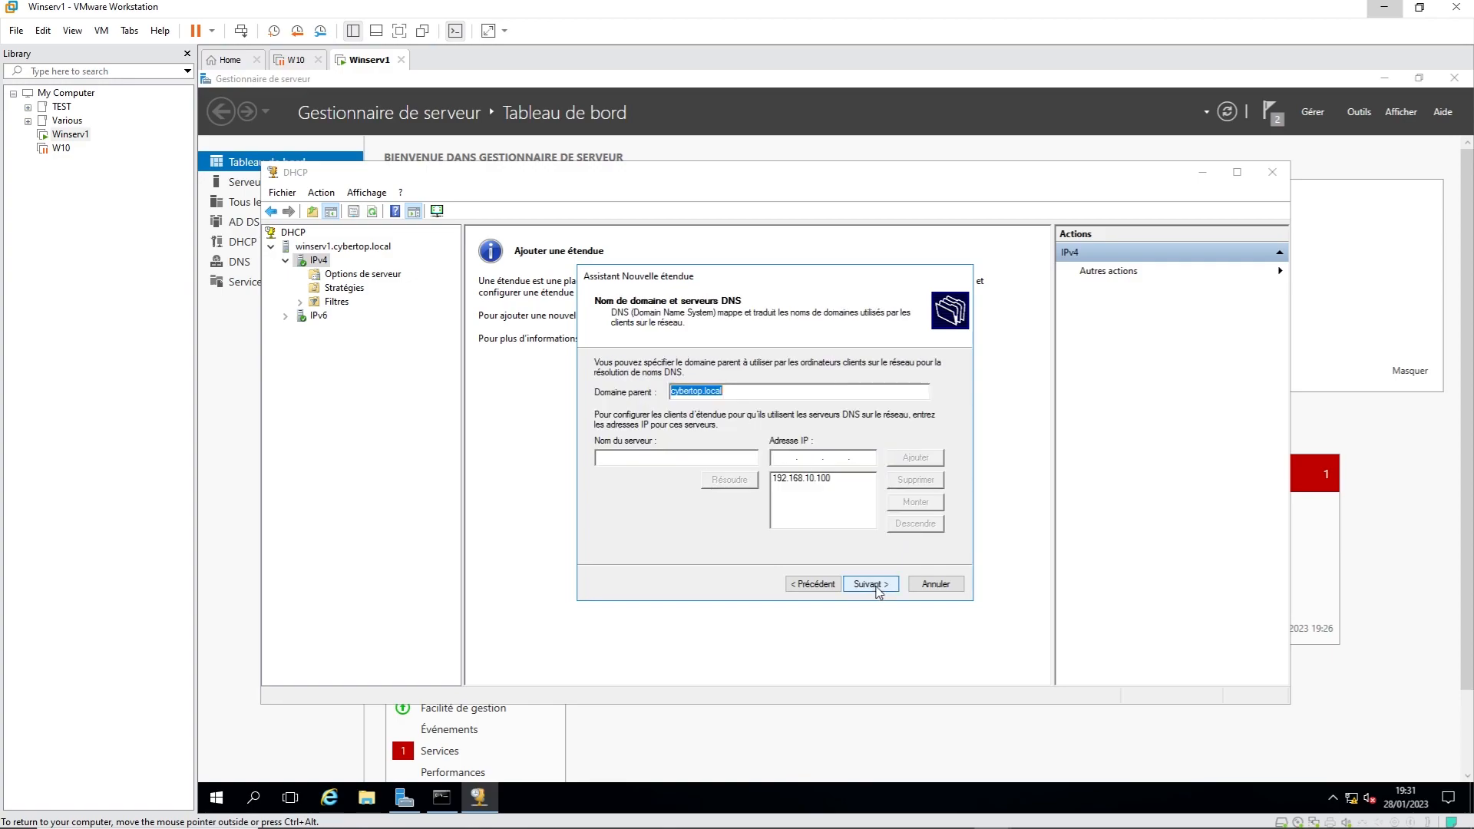
left_click(798, 479)
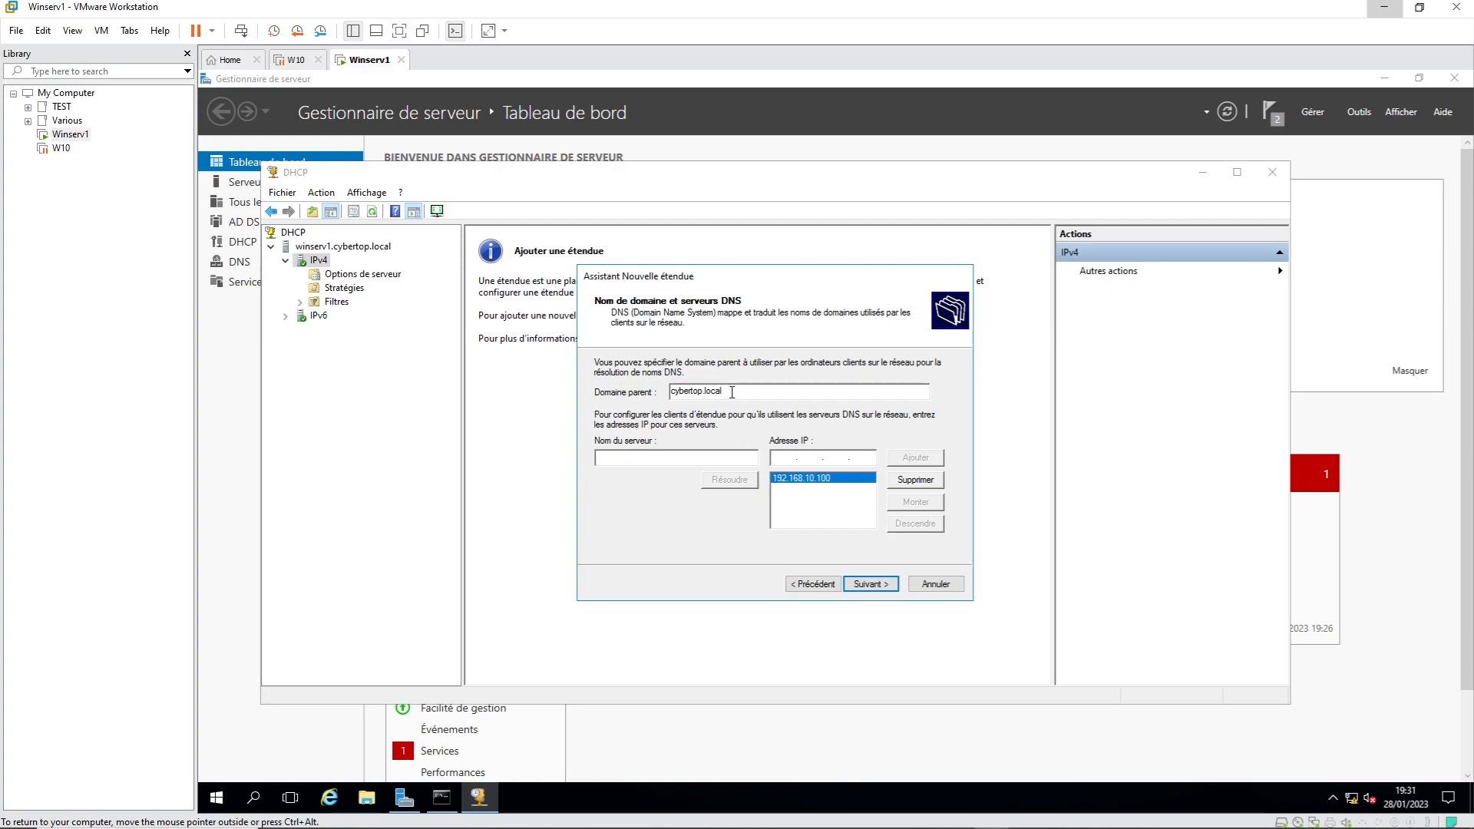
left_click_drag(727, 392, 669, 393)
left_click(872, 586)
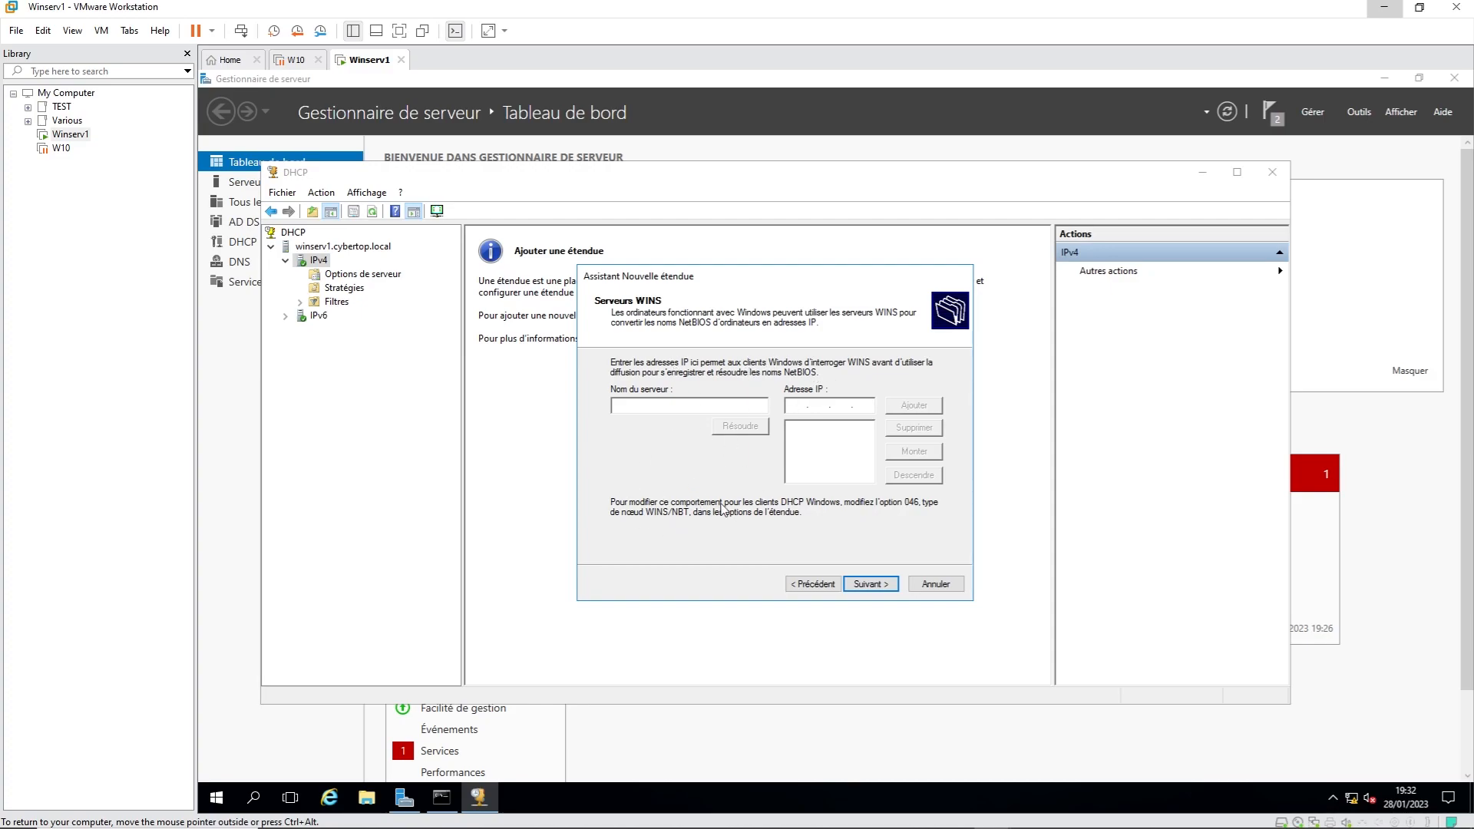
left_click(876, 585)
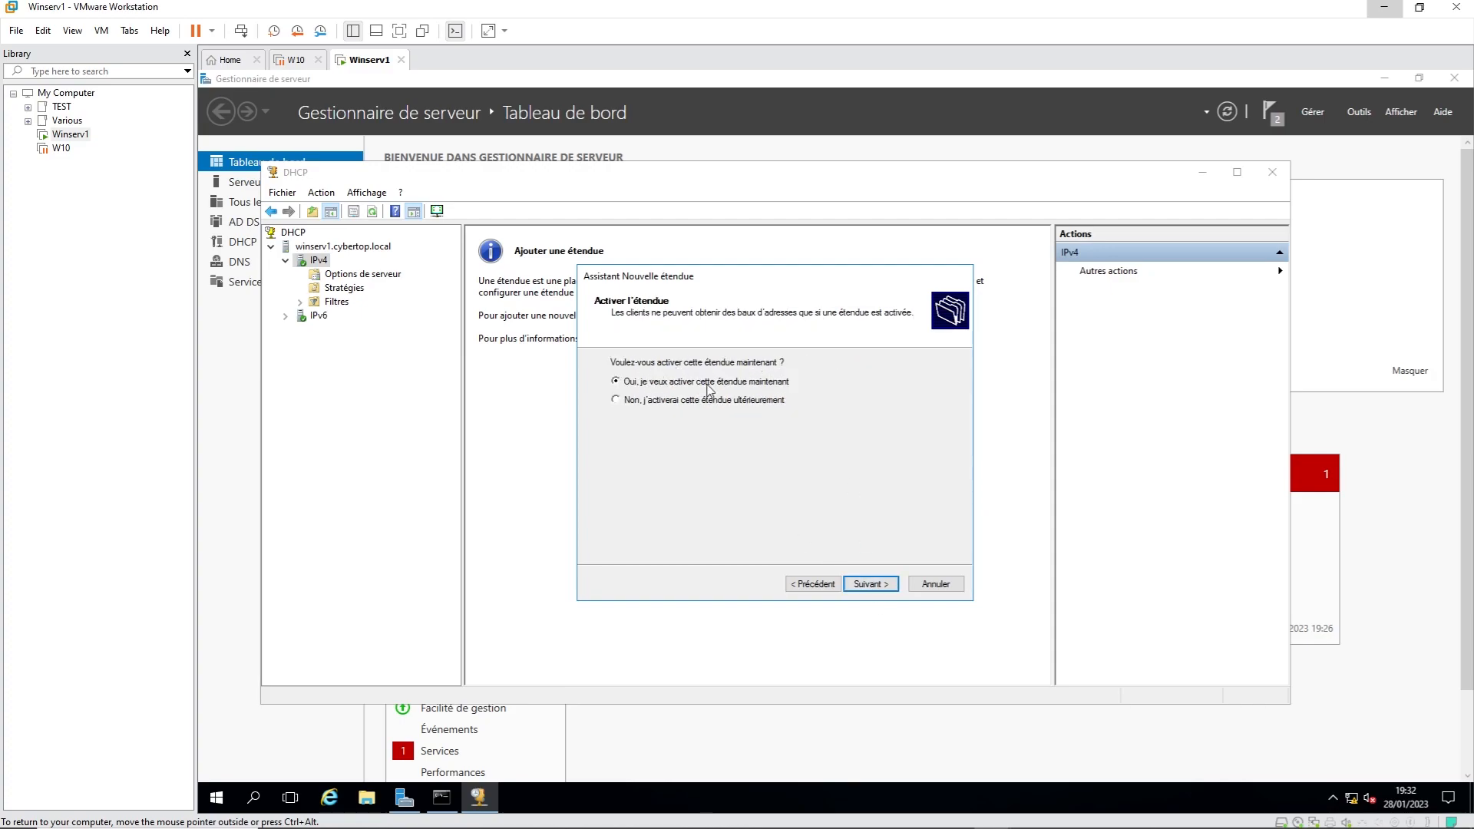
left_click(874, 590)
left_click(871, 585)
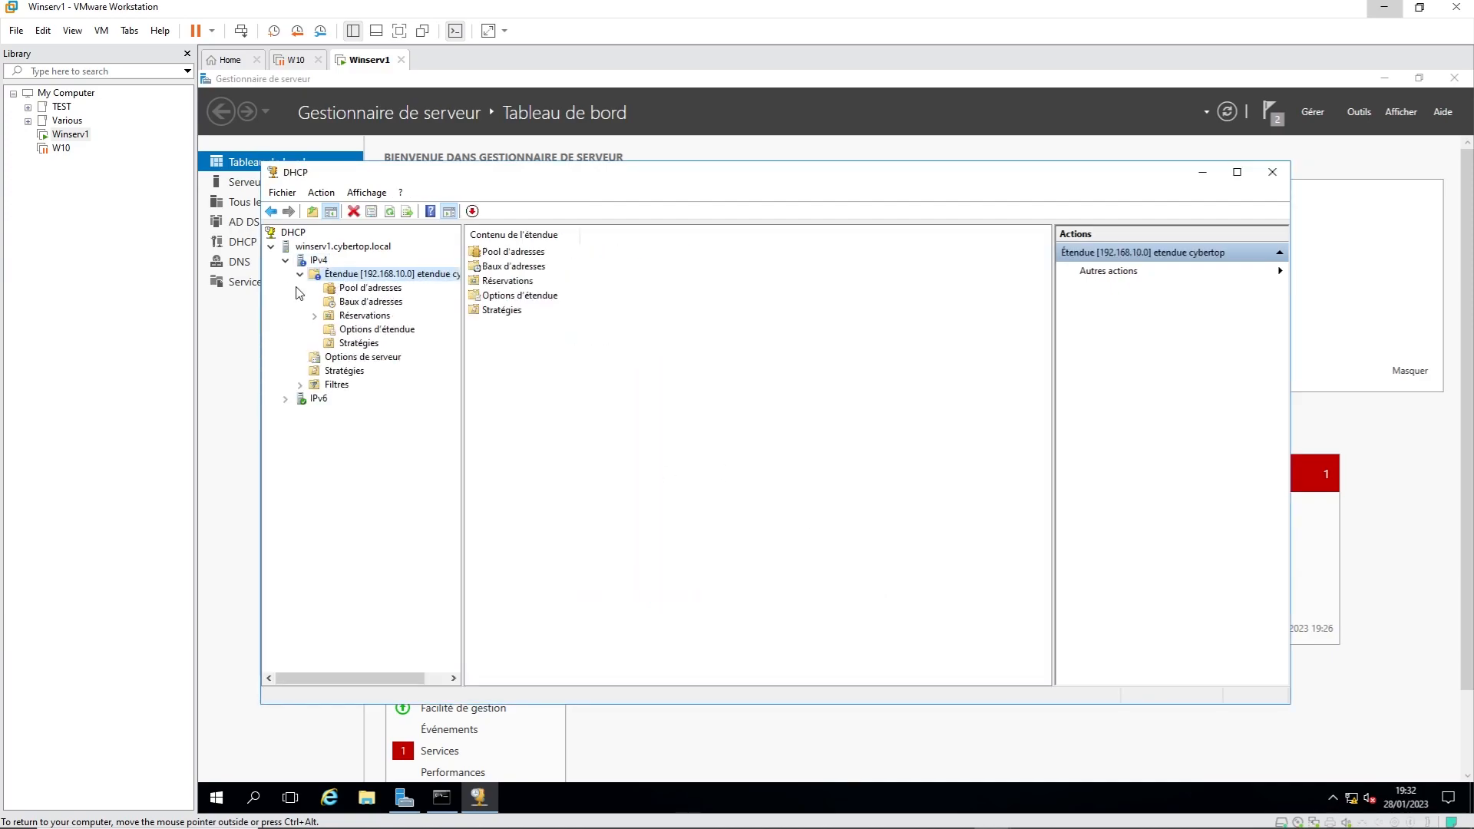
Step: Review the 192.168.10.0 scope's 003 Routeur, 006 Serveurs DNS and 015 Nom de domaine DNS options
double_click(327, 275)
left_click(377, 331)
left_click(522, 253)
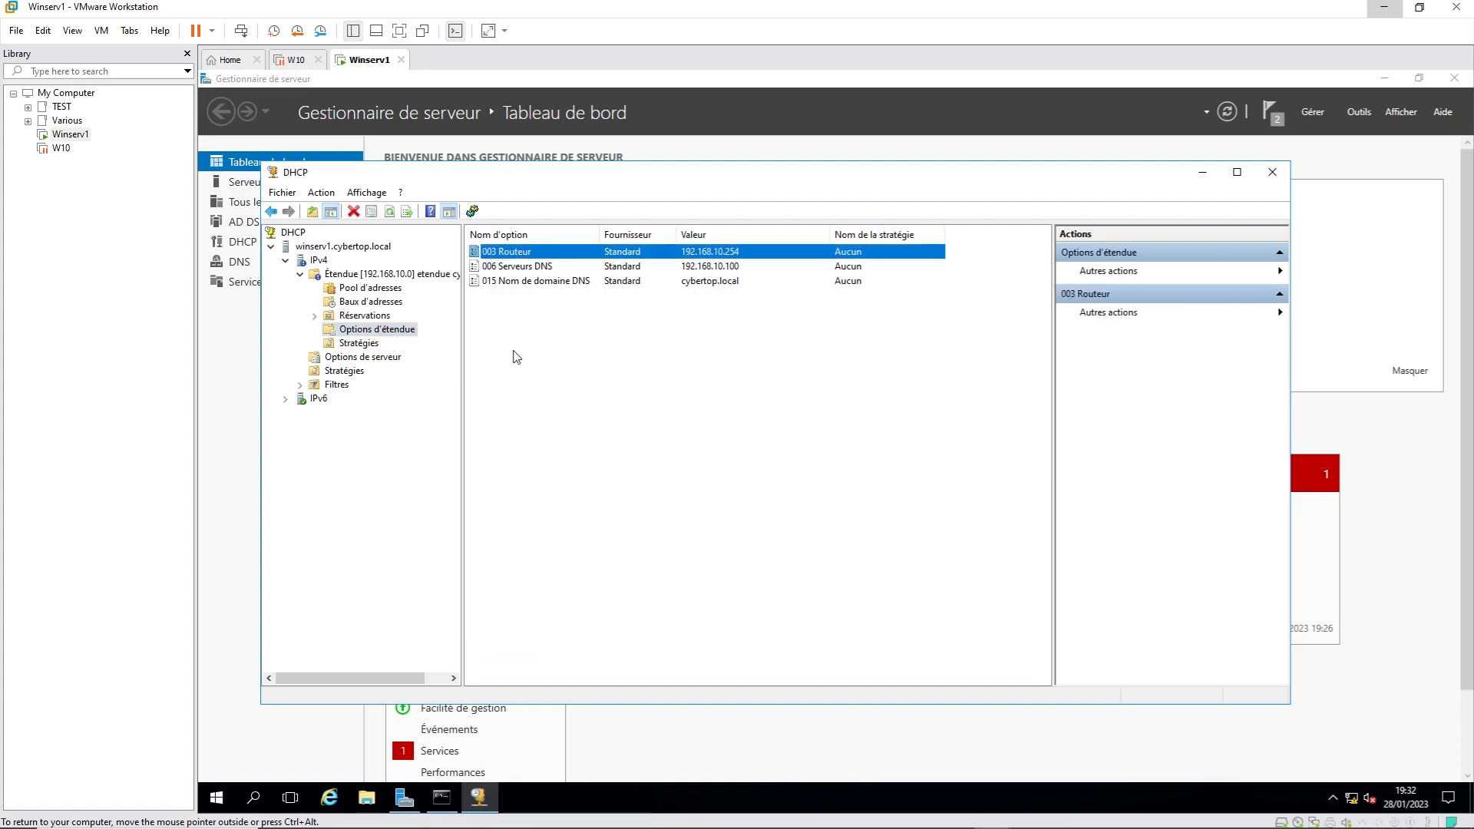
left_click(513, 267)
left_click(515, 282)
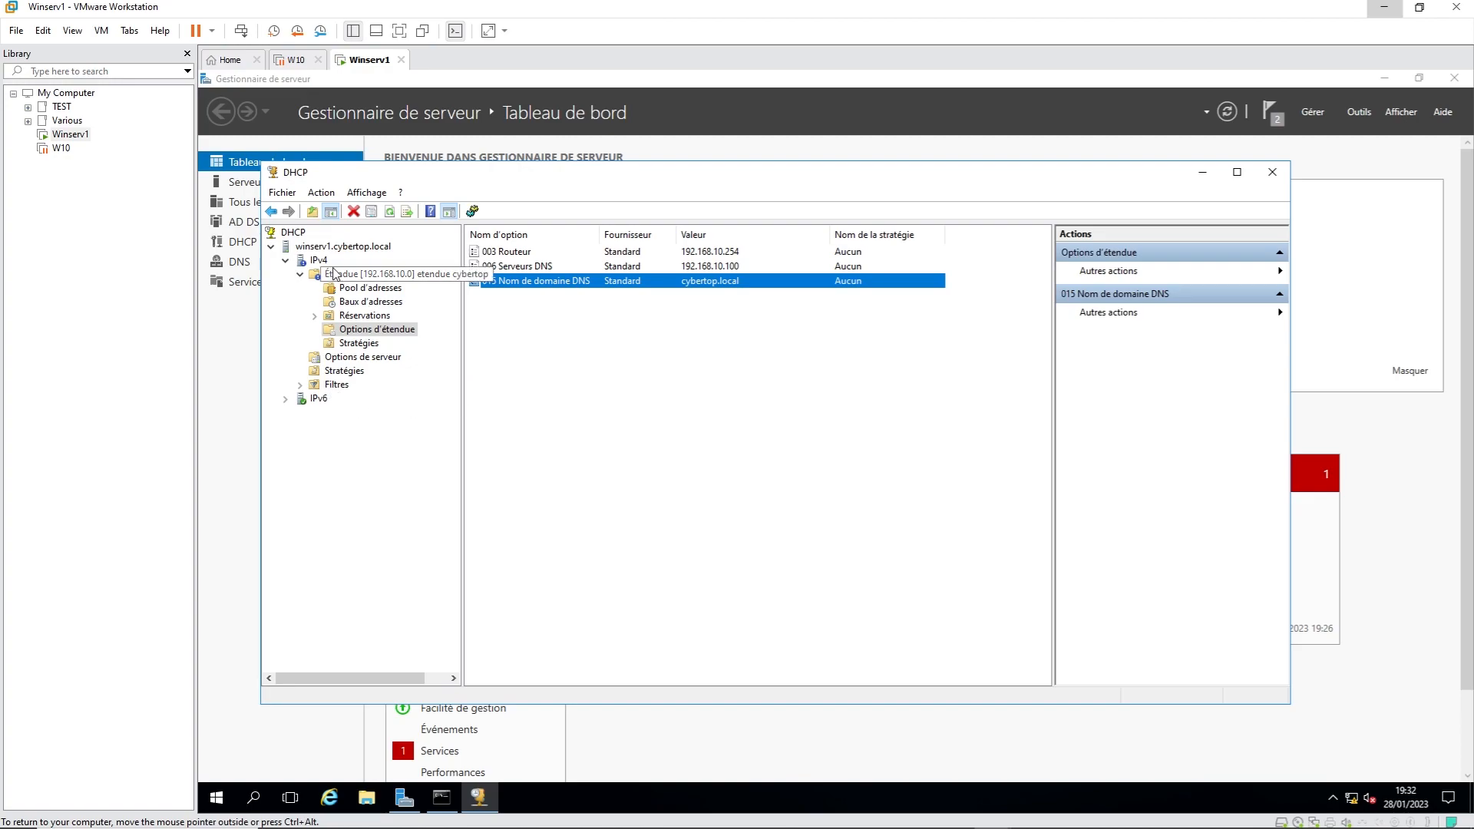
left_click(335, 248)
Step: Restart the DHCP service on winserv1.cybertop.local and re-expand IPv4 to show the scope
right_click(336, 248)
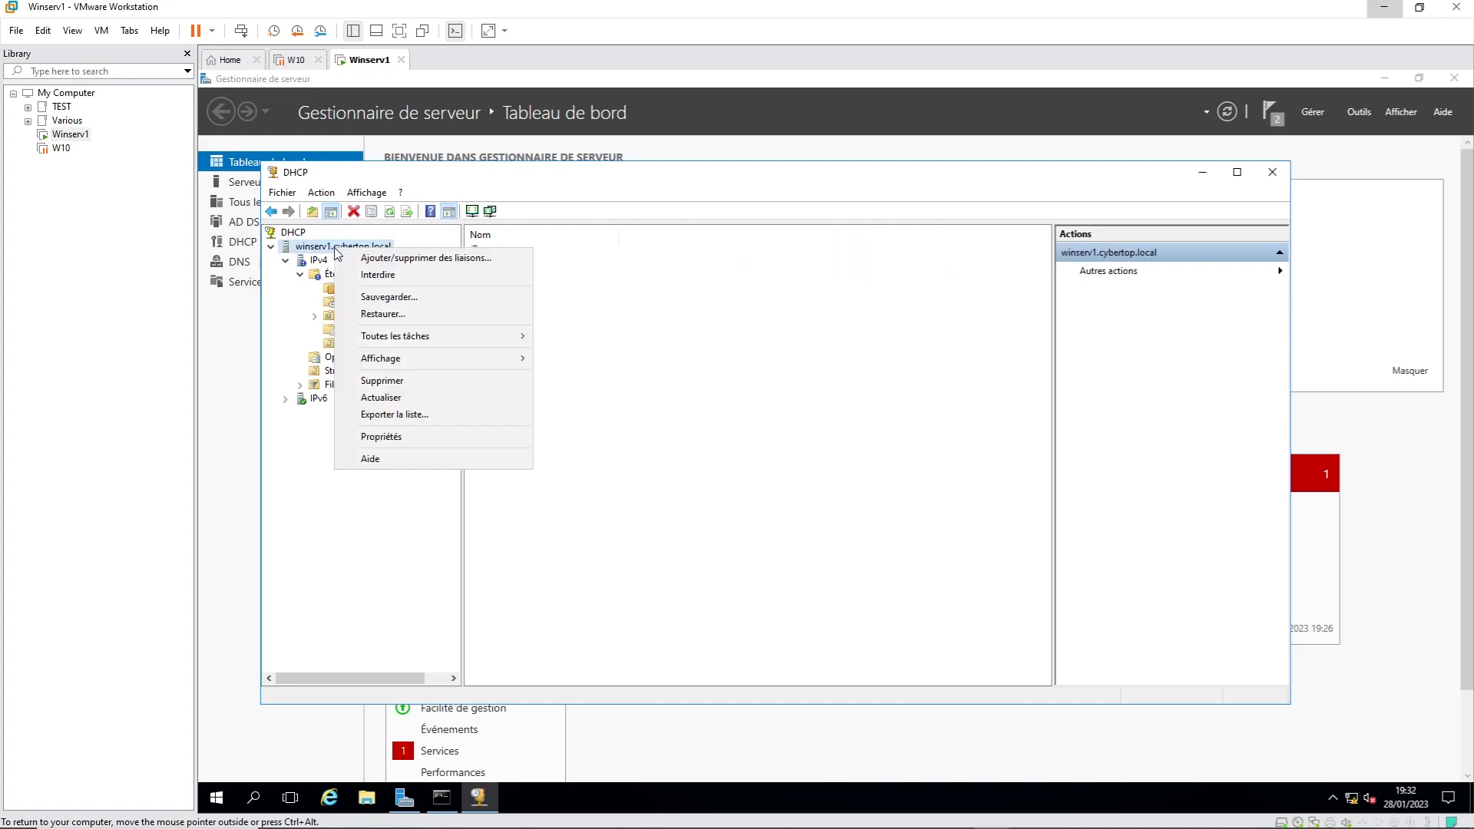
mouse_move(517, 340)
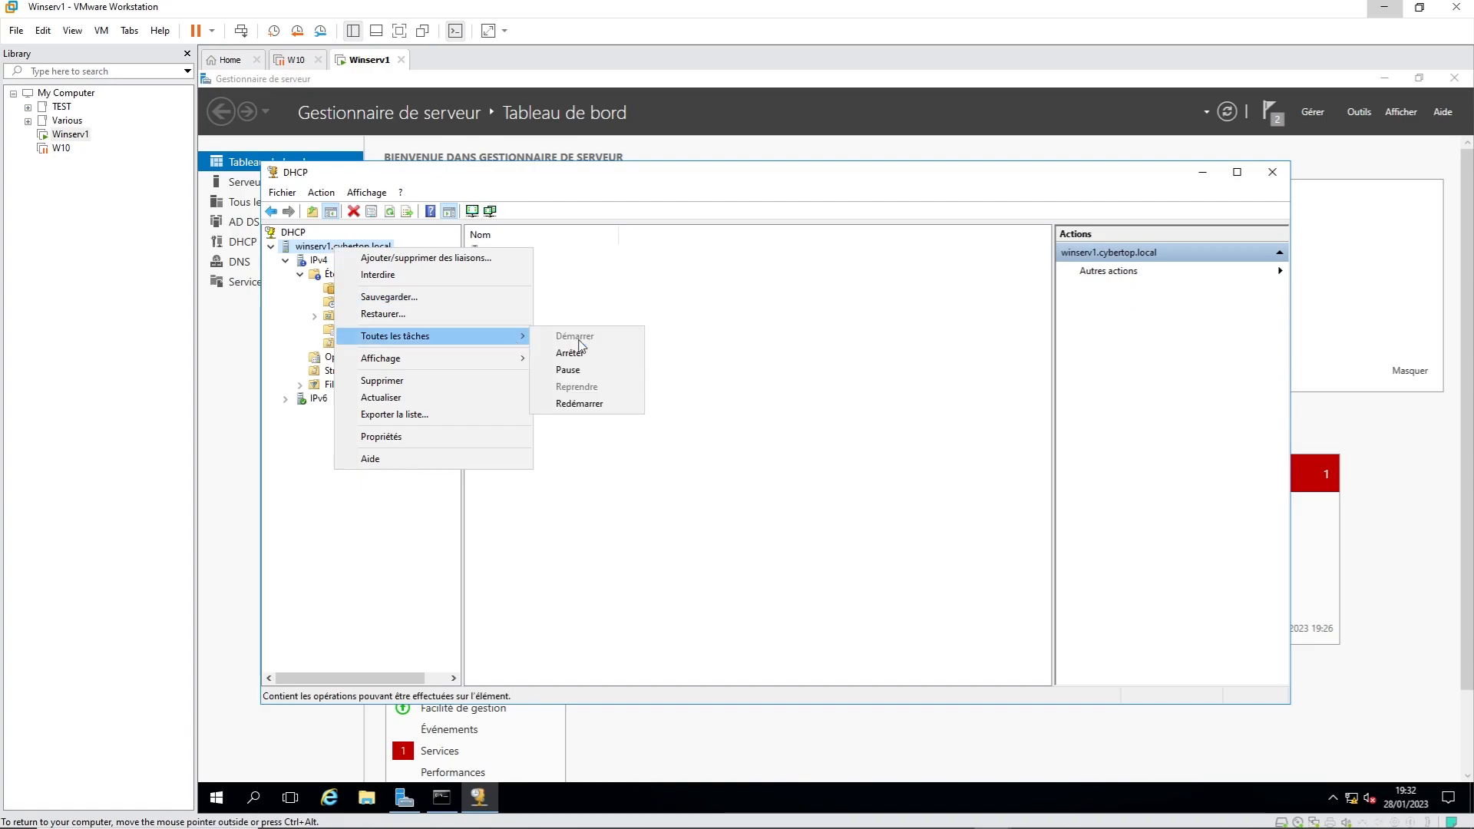
left_click(612, 408)
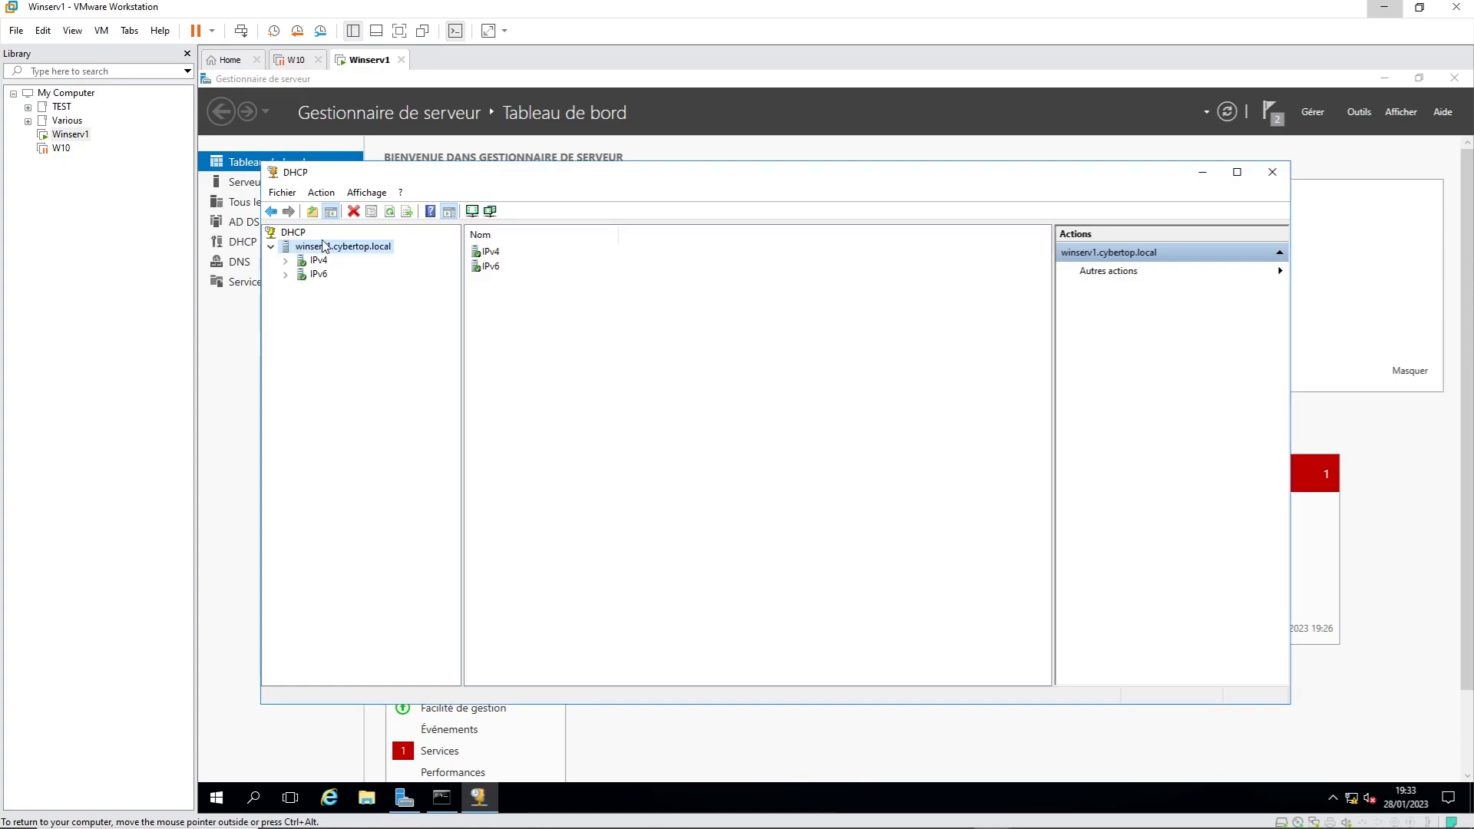
left_click(285, 261)
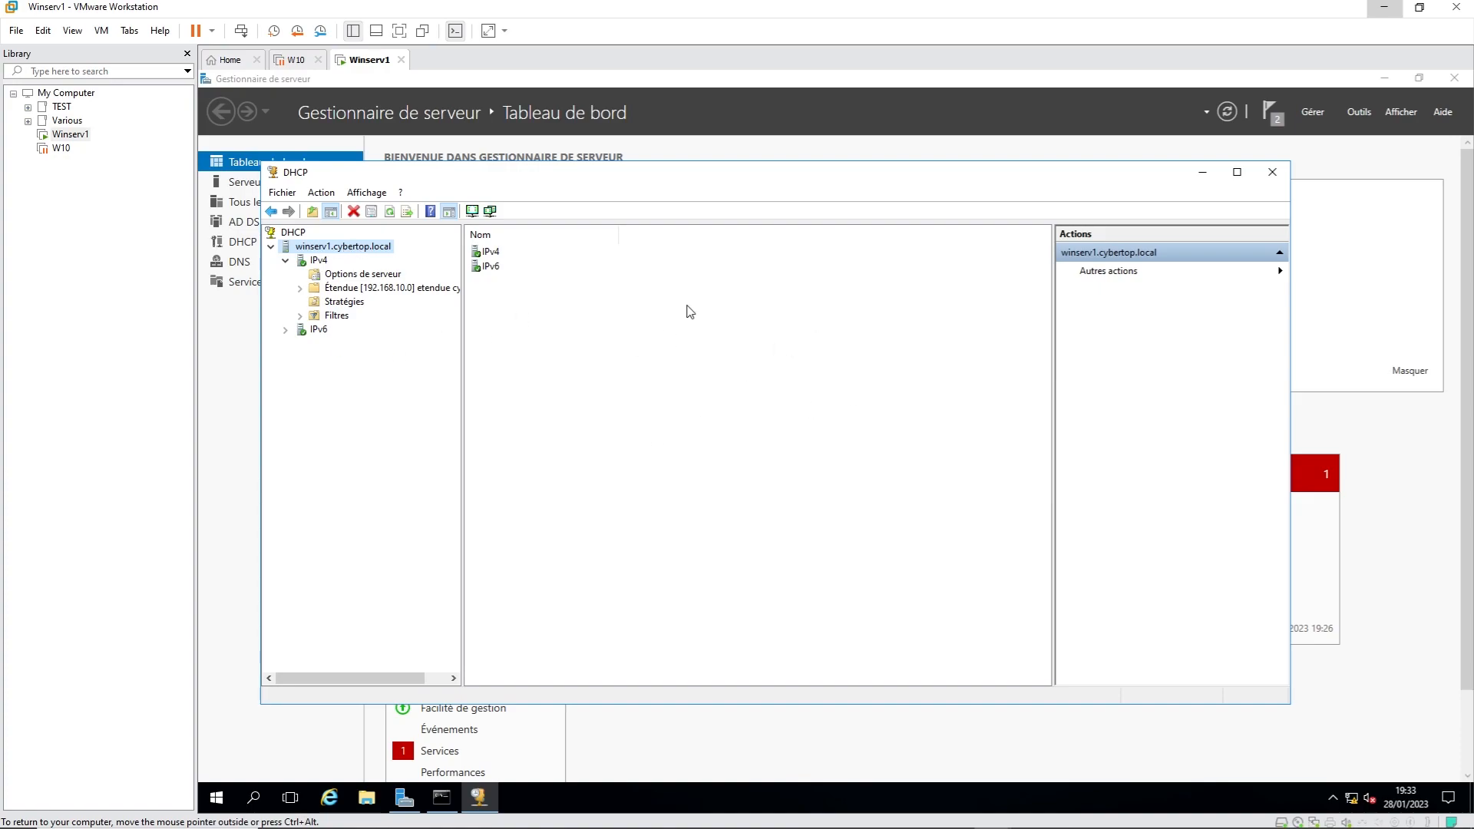
left_click(296, 62)
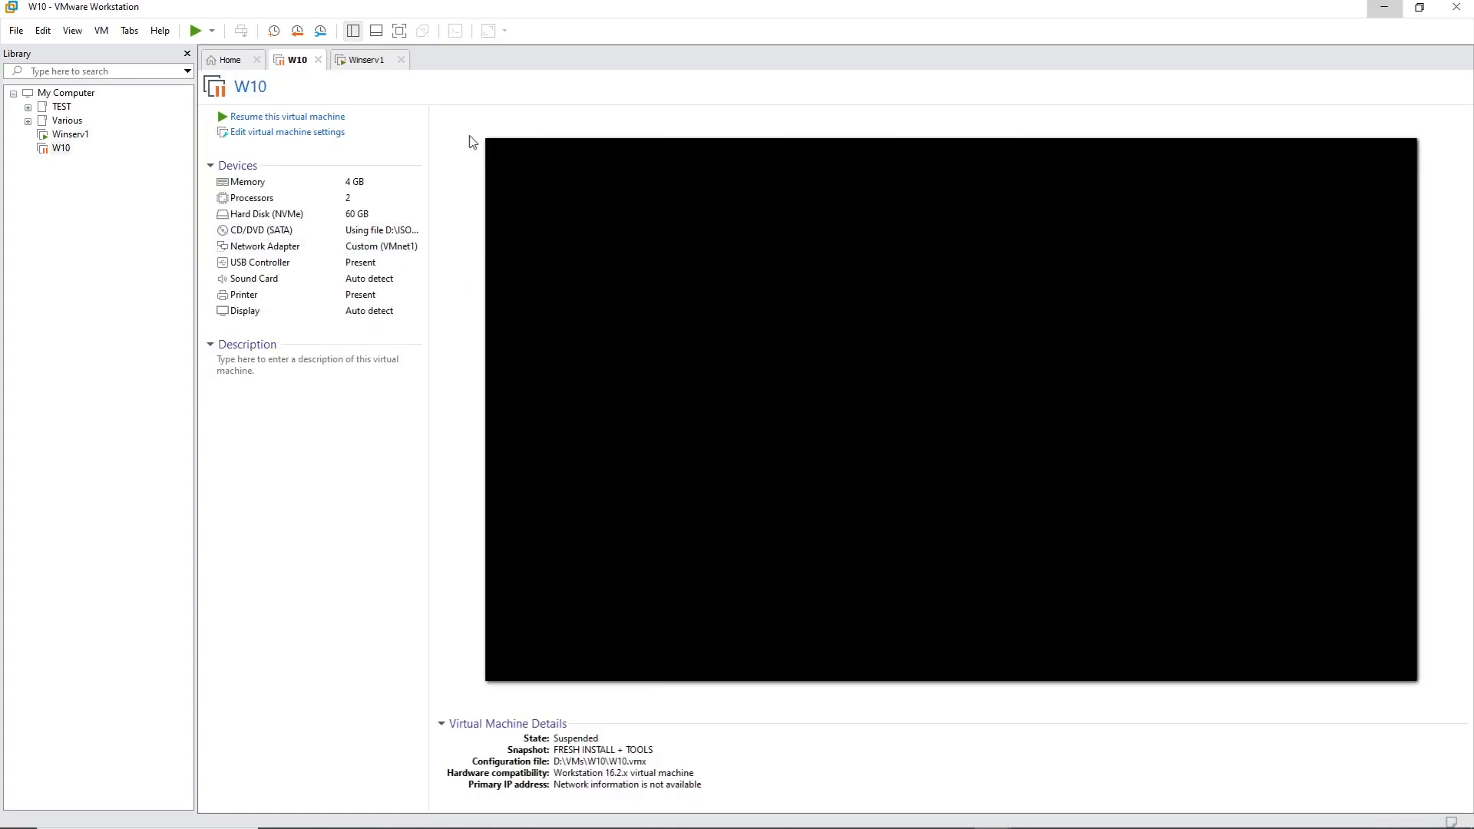
Step: Resume the W10 VM and confirm Winserv1's network adapter is on VMnet1
left_click(271, 119)
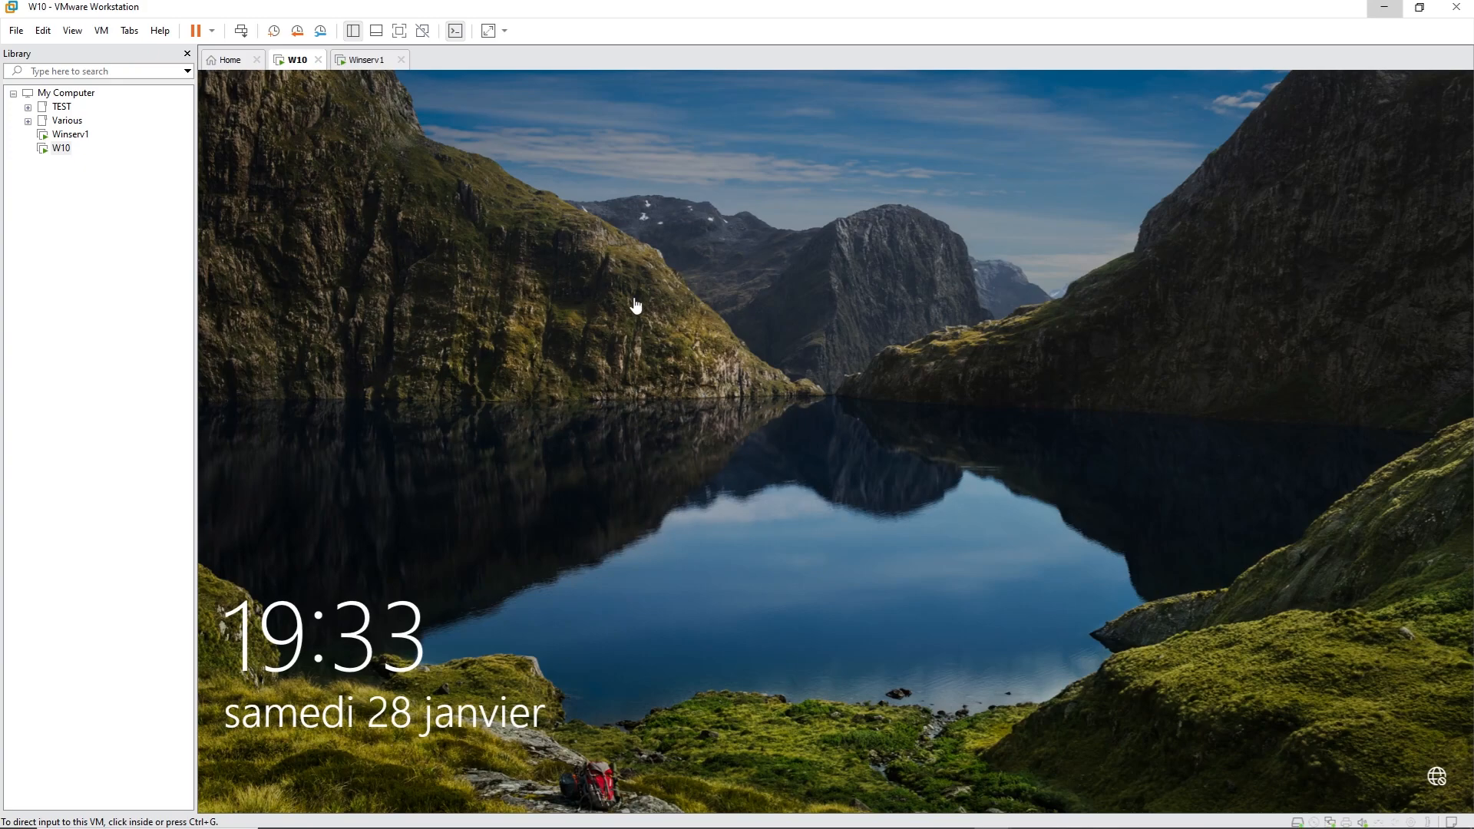
left_click(378, 68)
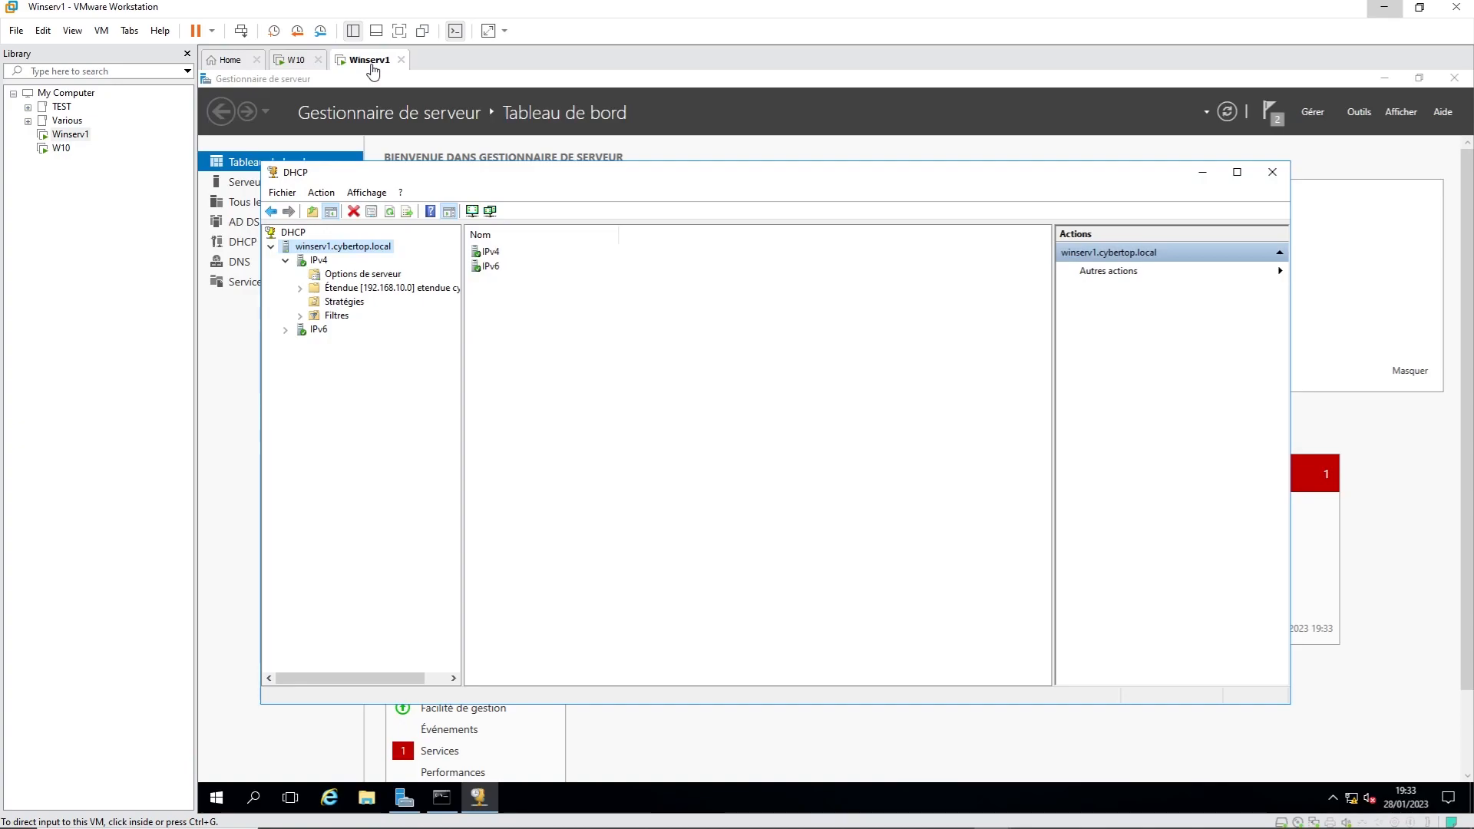
right_click(376, 66)
left_click(461, 270)
left_click(604, 264)
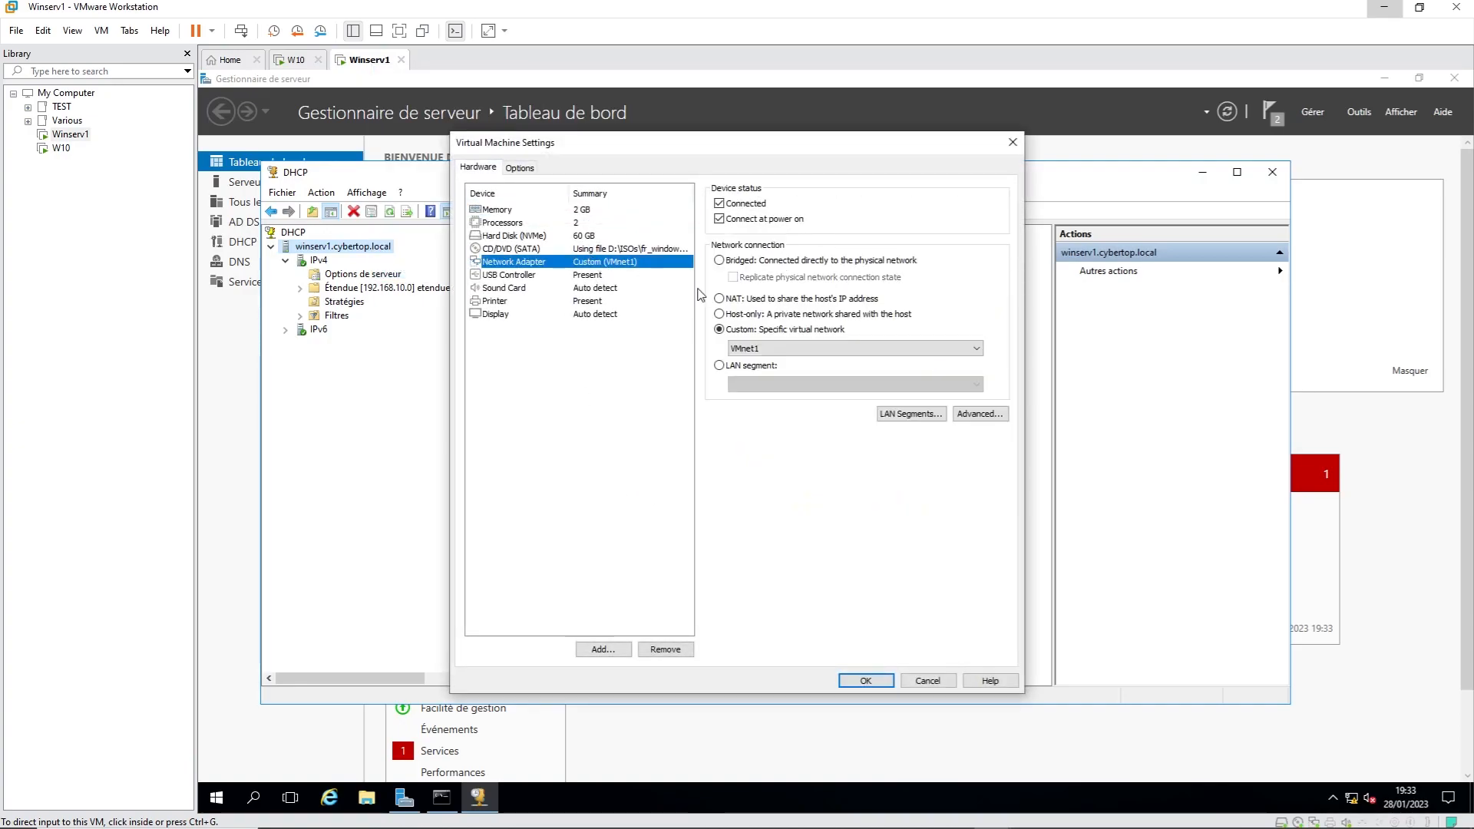
left_click(1013, 142)
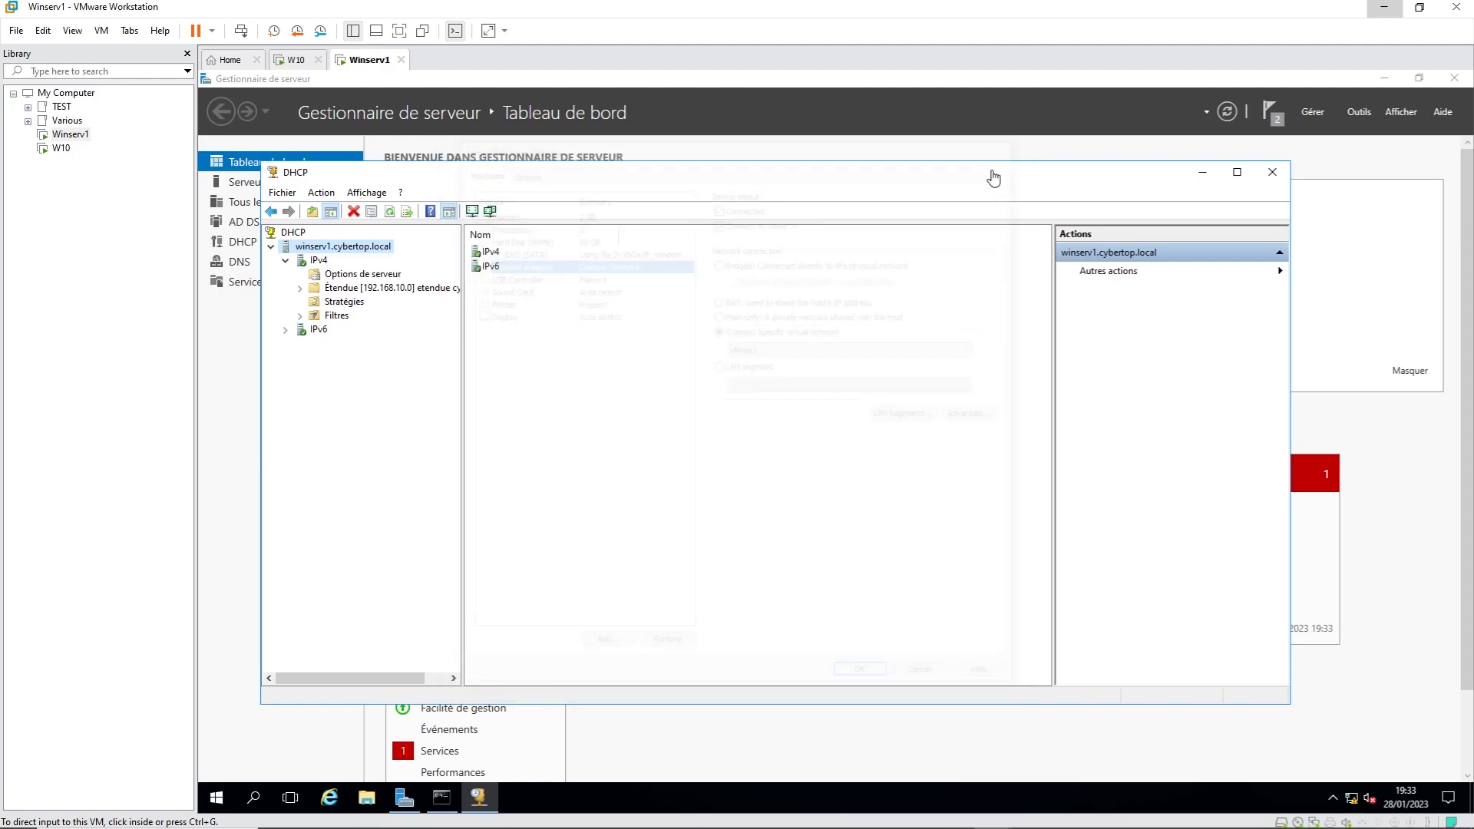
left_click(299, 61)
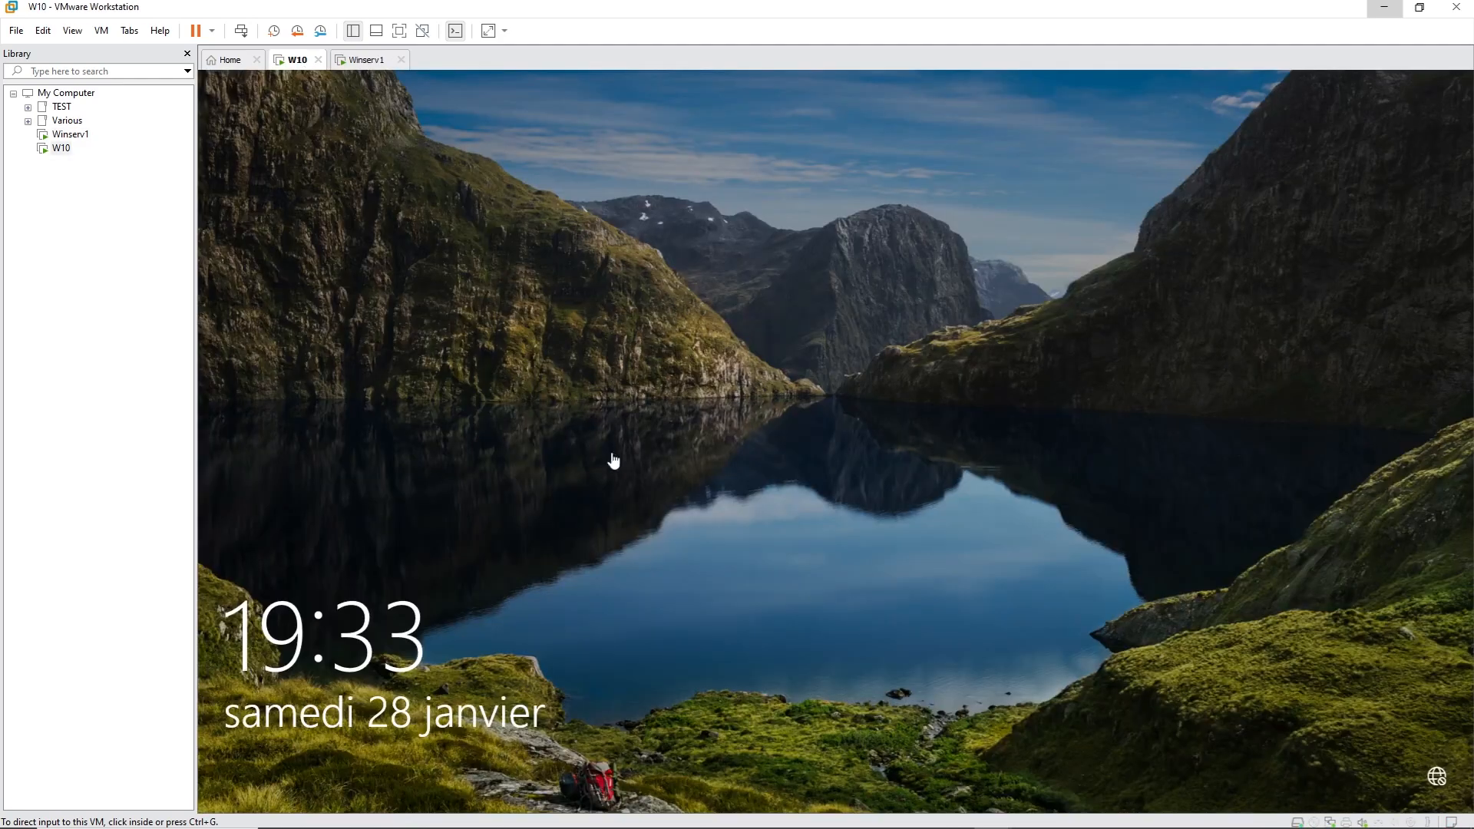
Step: Sign in to W10 with the account password and open a command prompt to run ipconfig
left_click(781, 508)
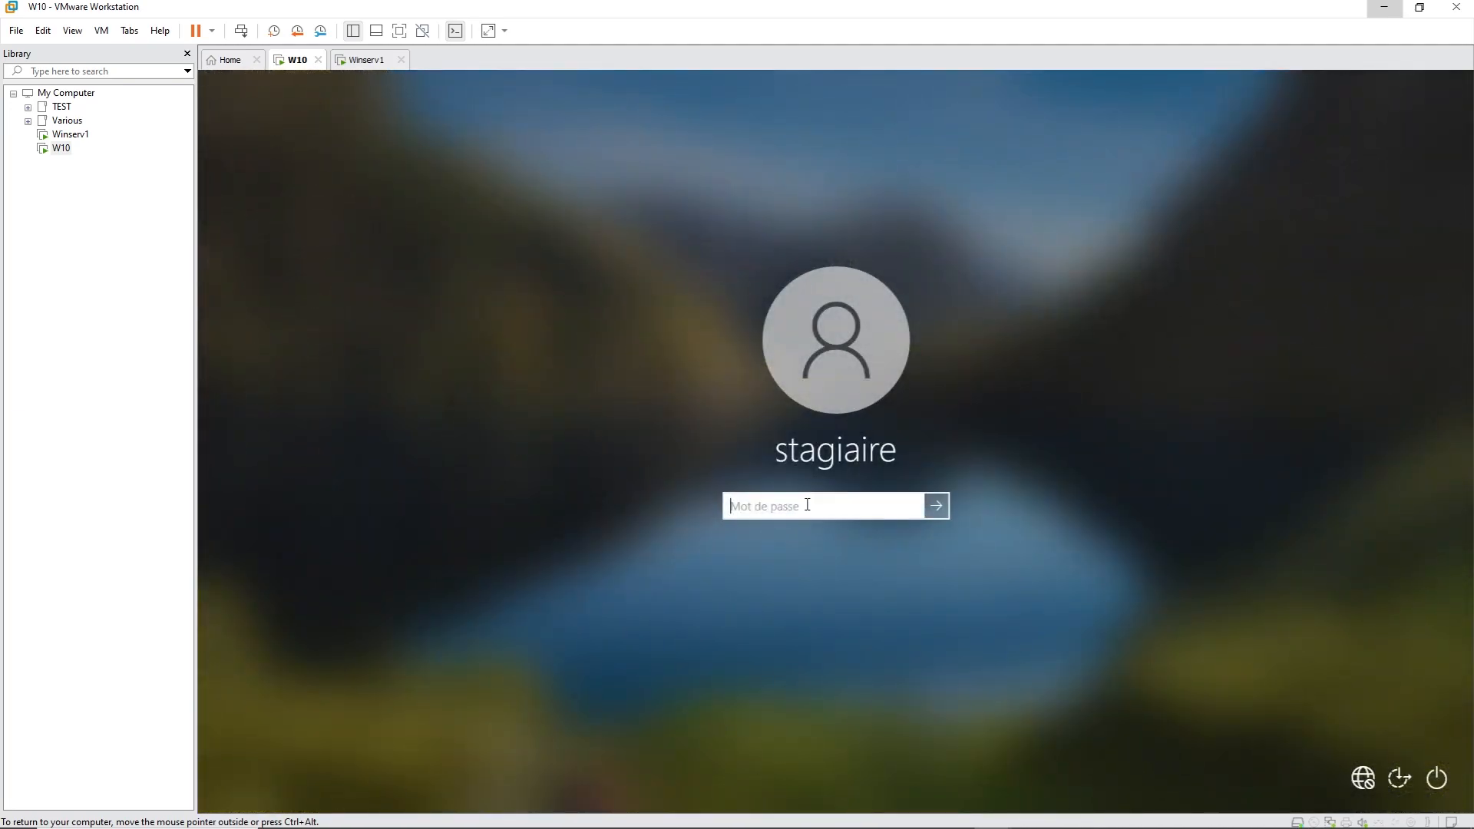
type("*******")
key("Return")
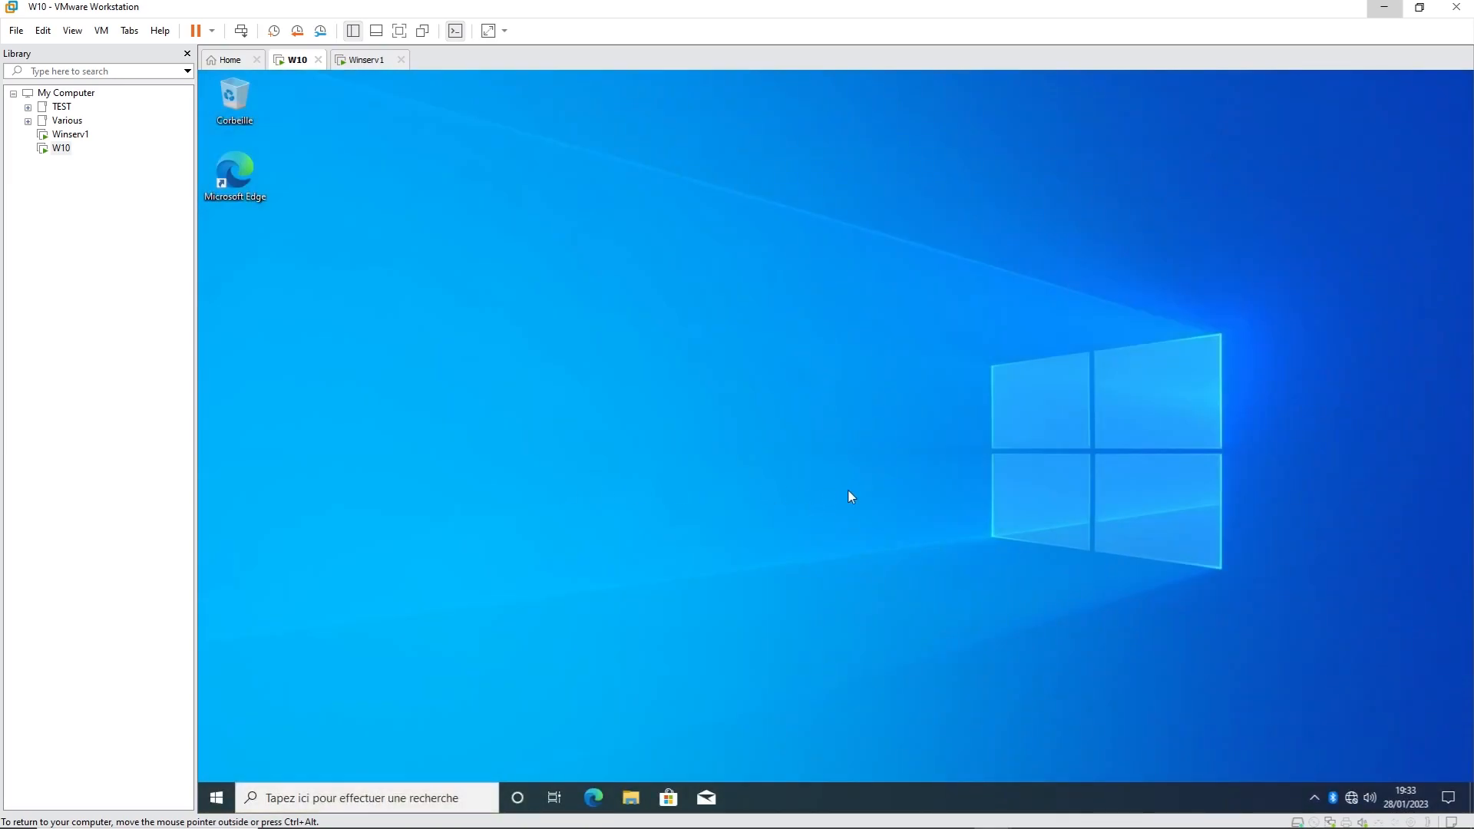
key("super+r")
type("c")
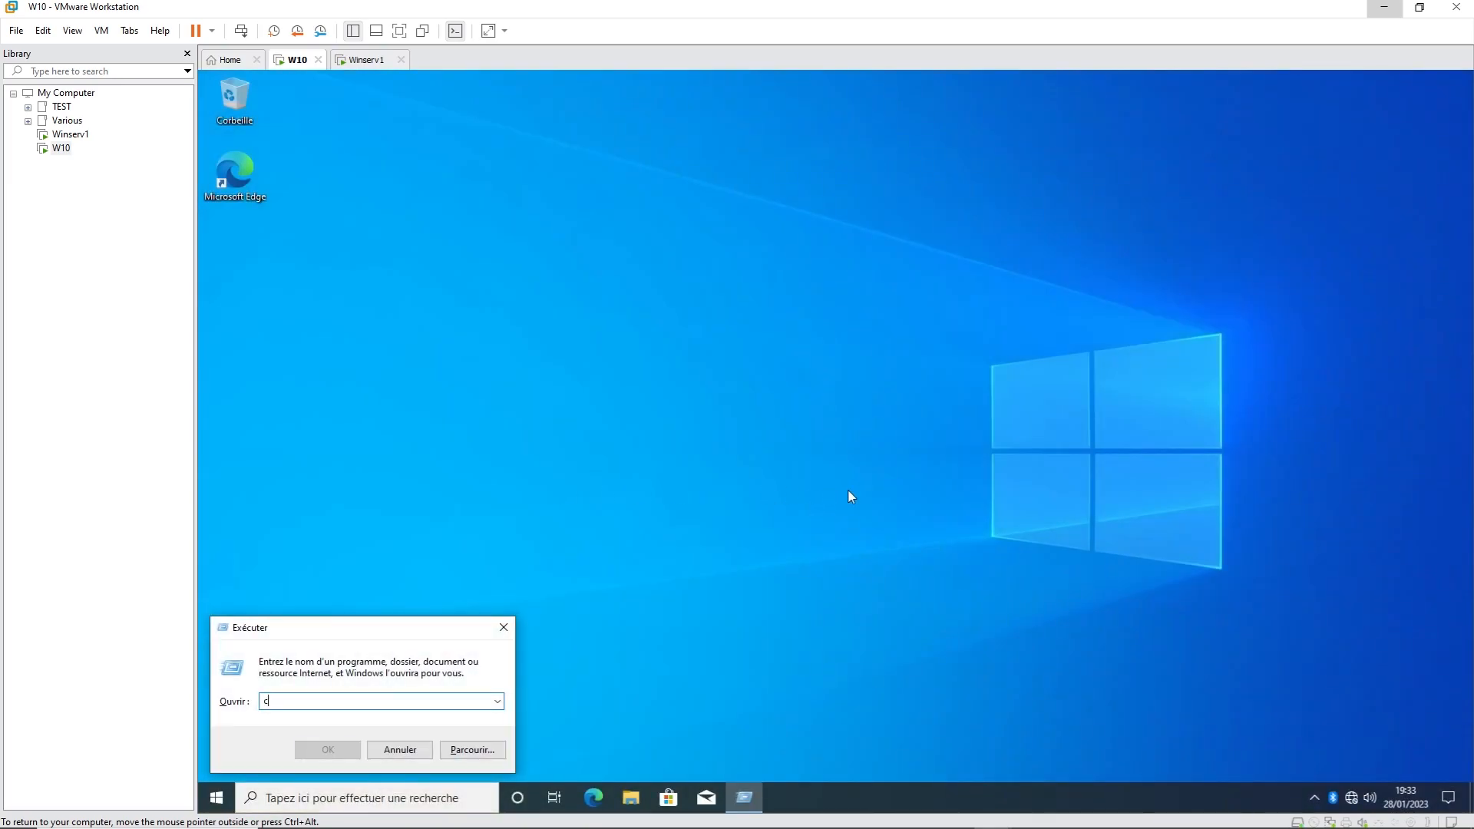
type("md")
key("Return")
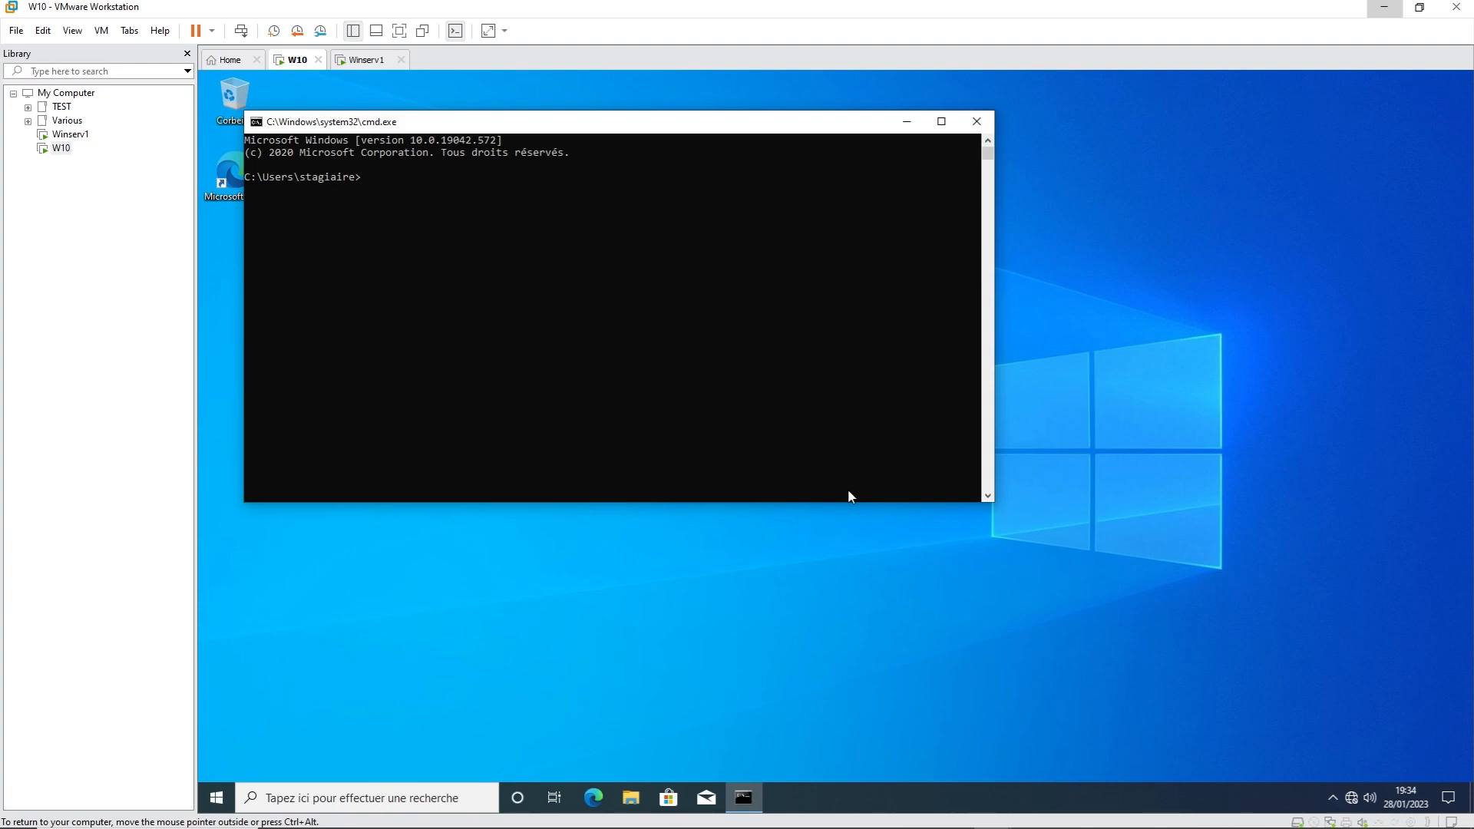
type("ipconfig")
Step: Verify the lease 192.168.10.50, suffix cybertop.local, mask 255.255.255.0 and gateway 192.168.10.254, then clear
key("Return")
left_click_drag(606, 287, 510, 290)
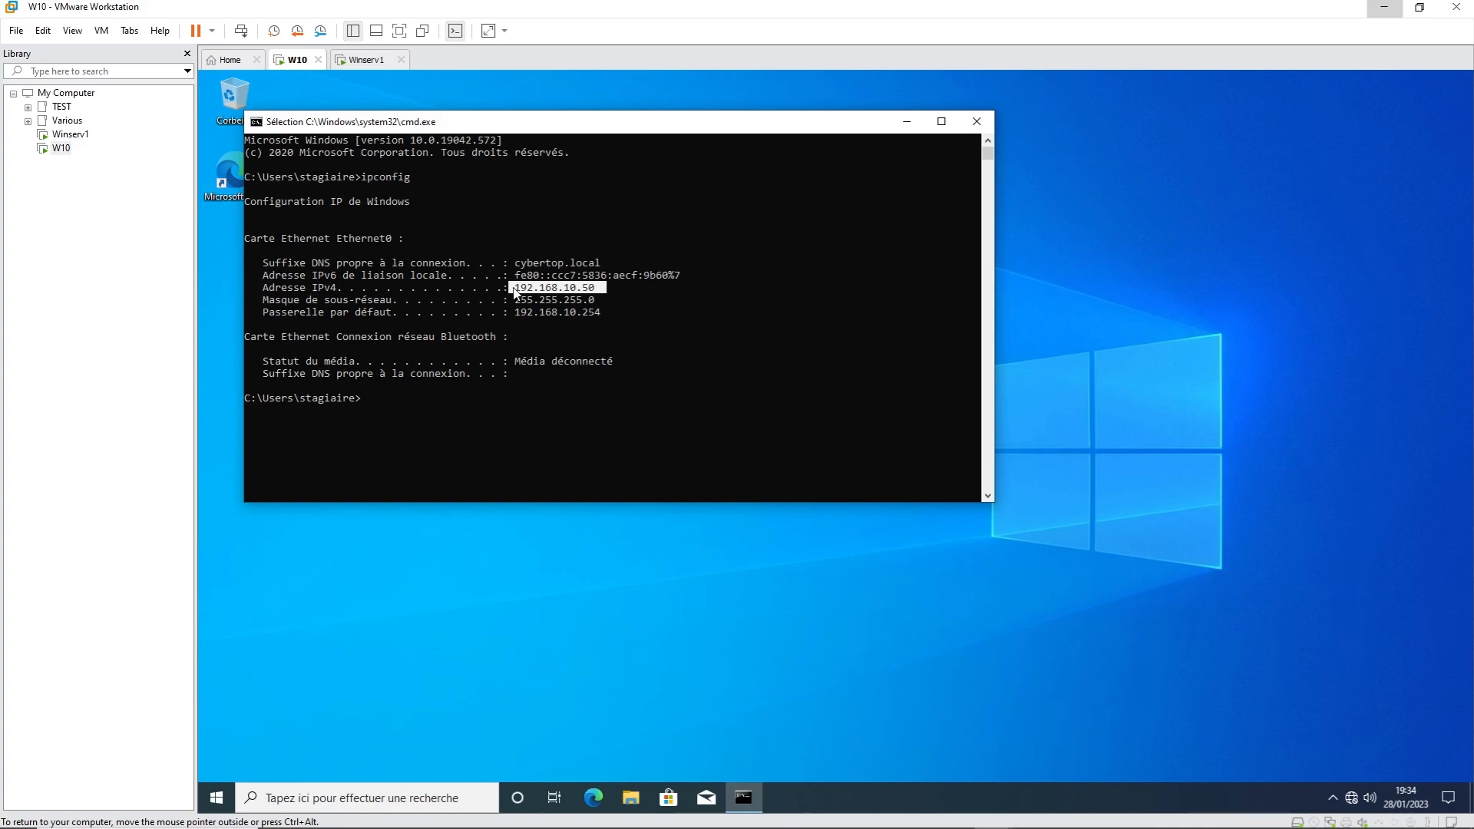
left_click_drag(605, 264, 504, 268)
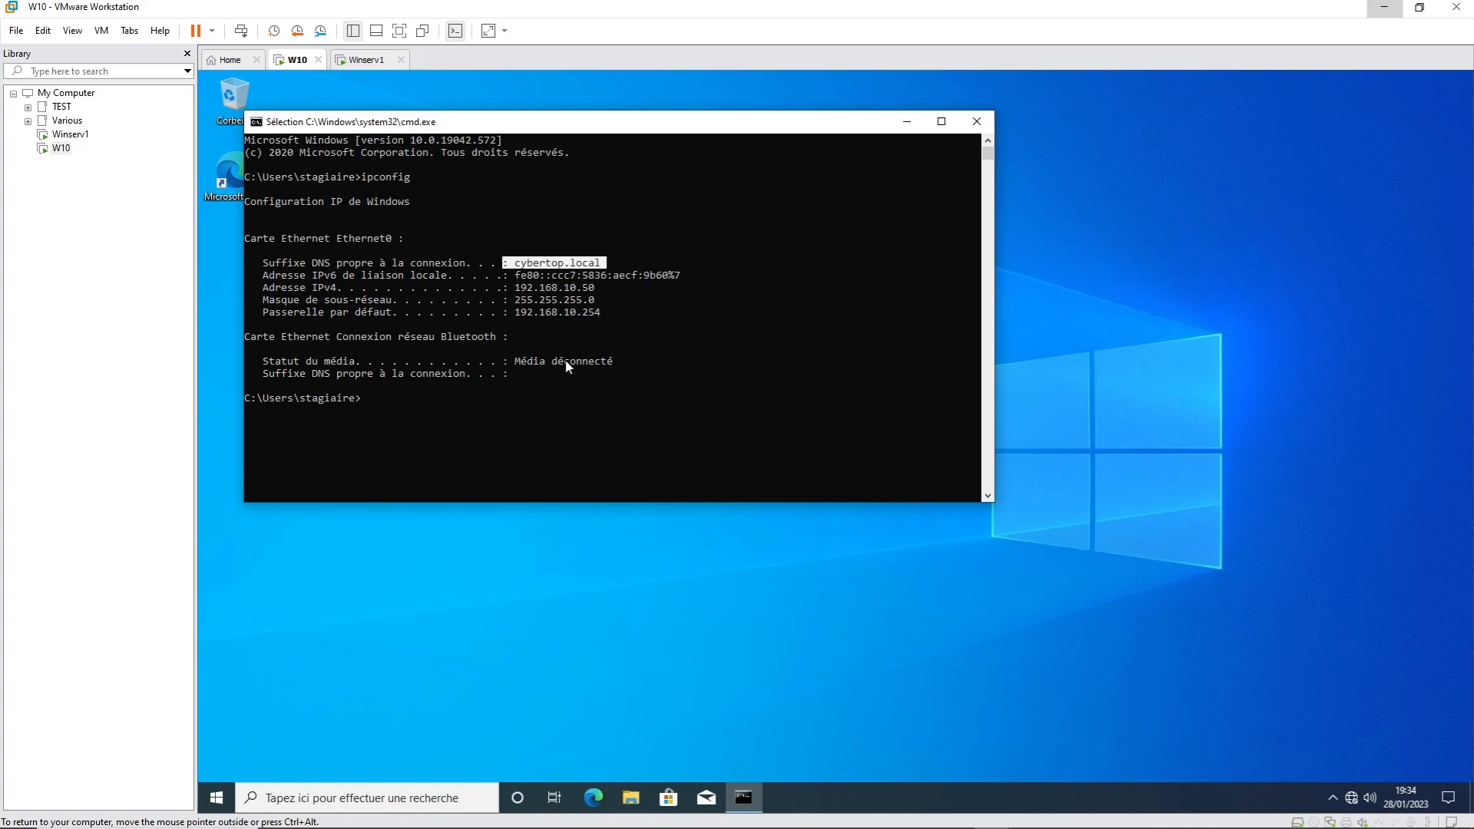
left_click_drag(606, 300, 505, 301)
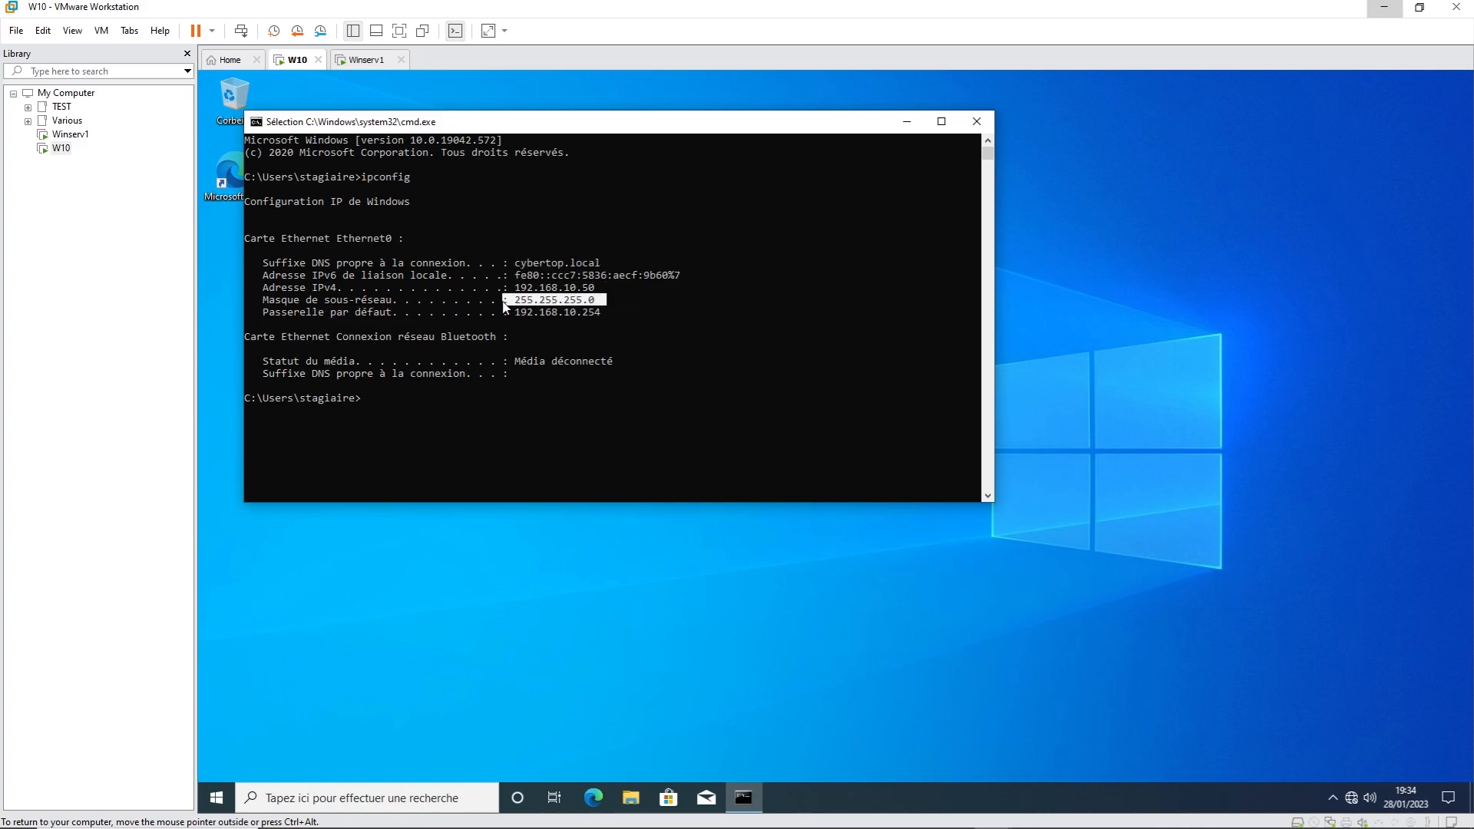
left_click_drag(599, 313, 504, 318)
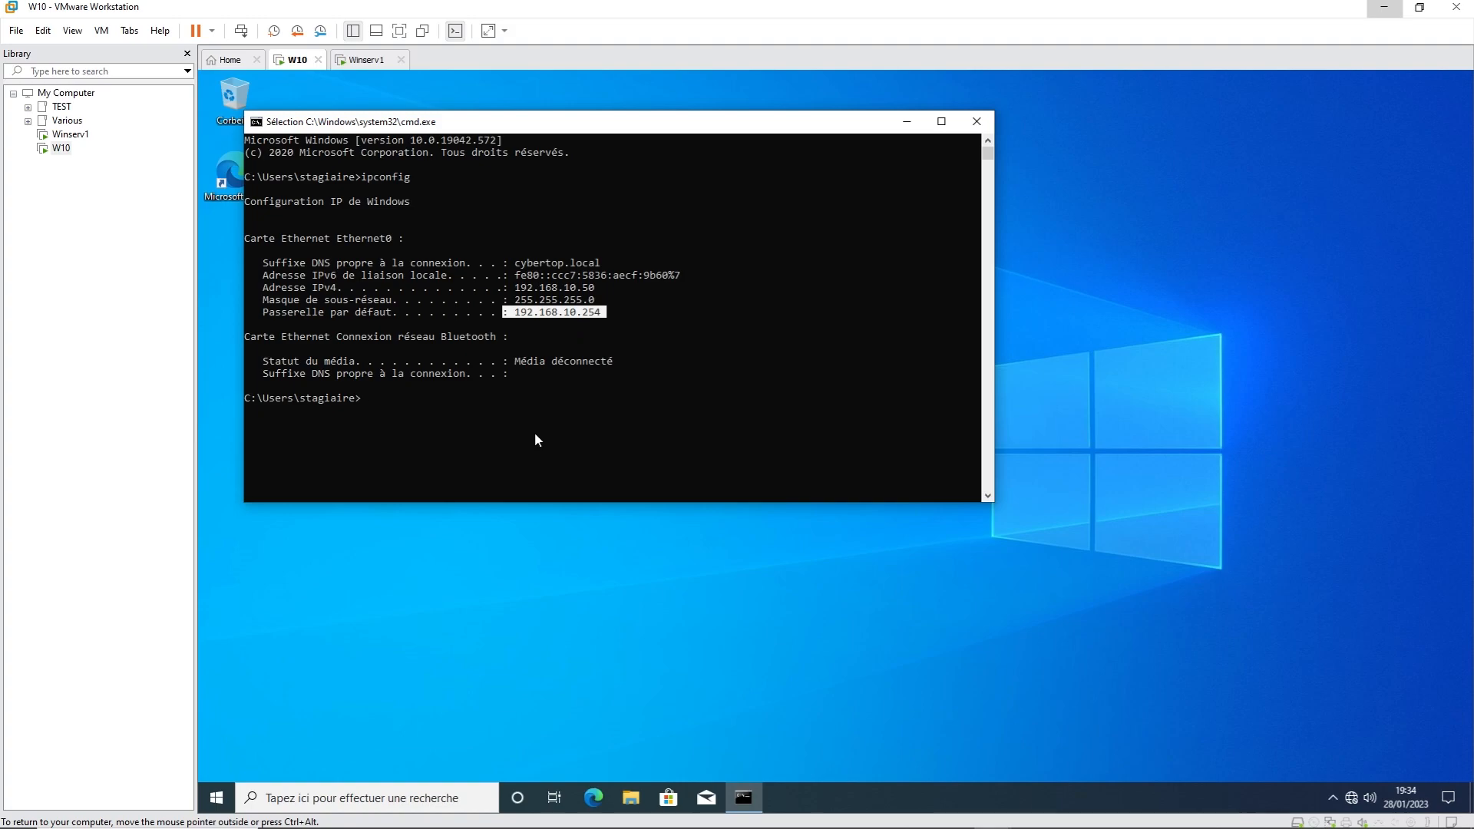
key("Return")
type("cls")
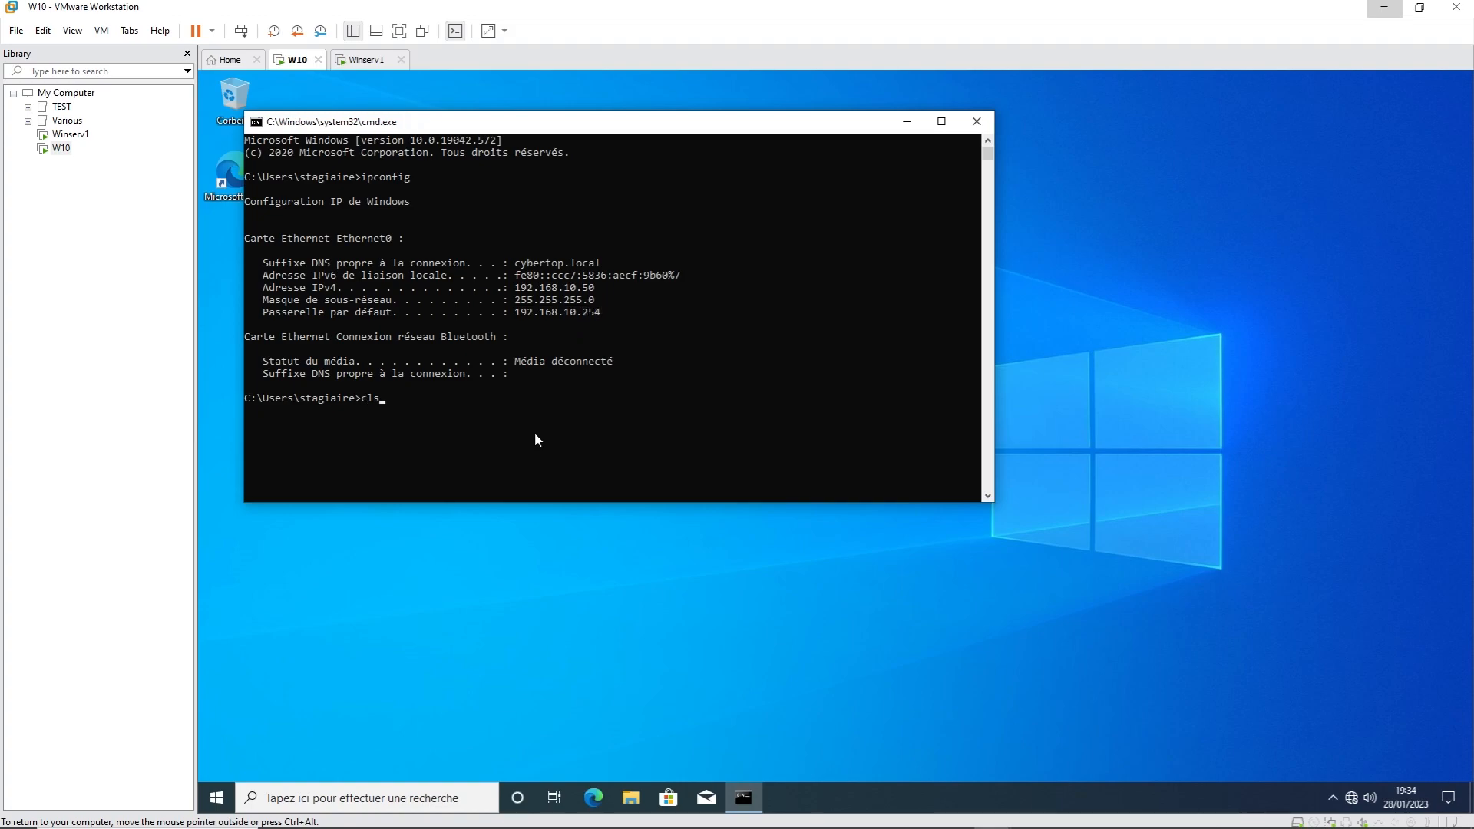
key("Return")
Step: Run ipconfig /all to confirm DNS server 192.168.10.100, then clear the console
type("ipconfig")
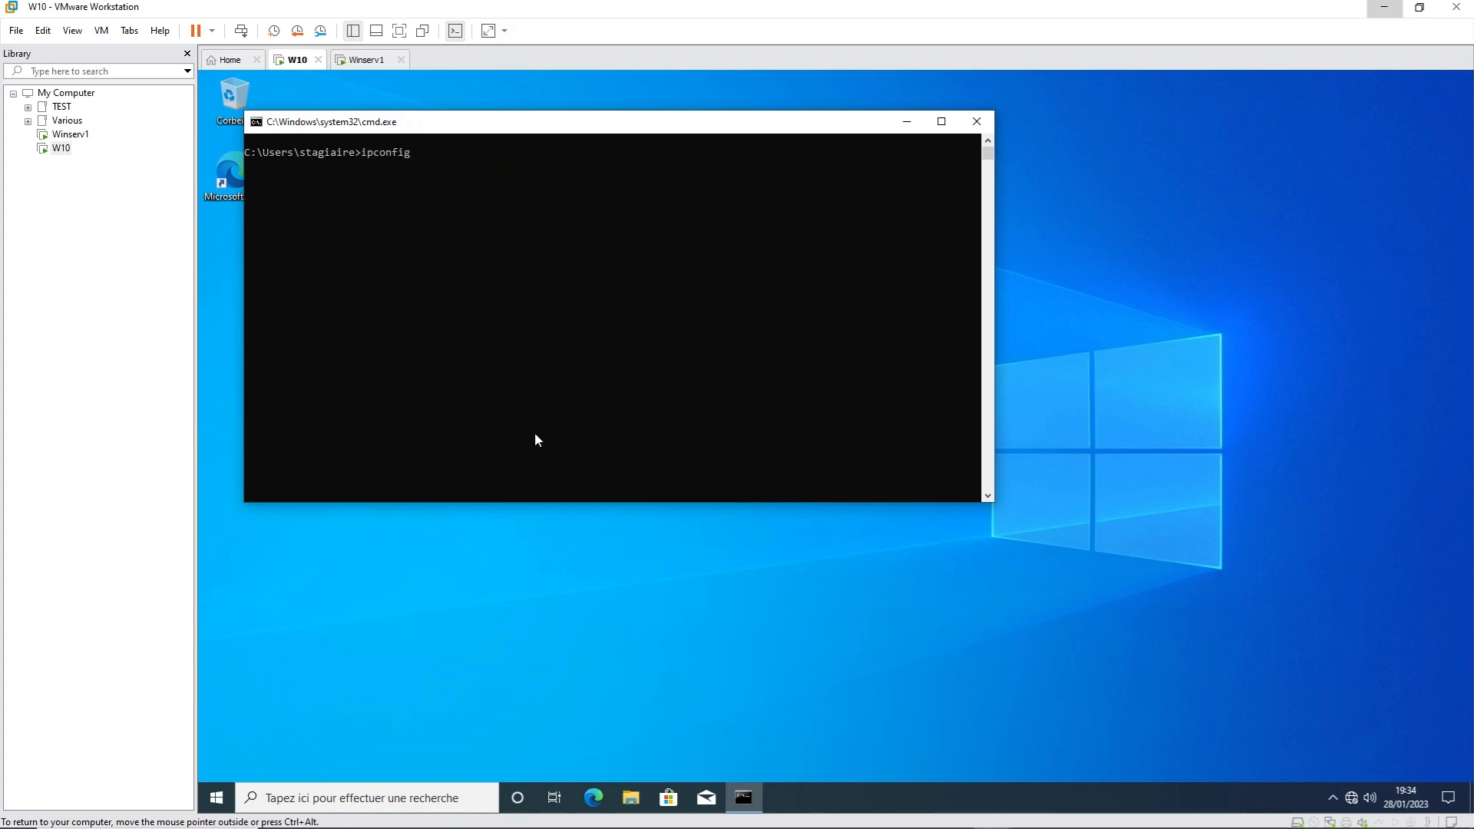
type(" /all")
key("Return")
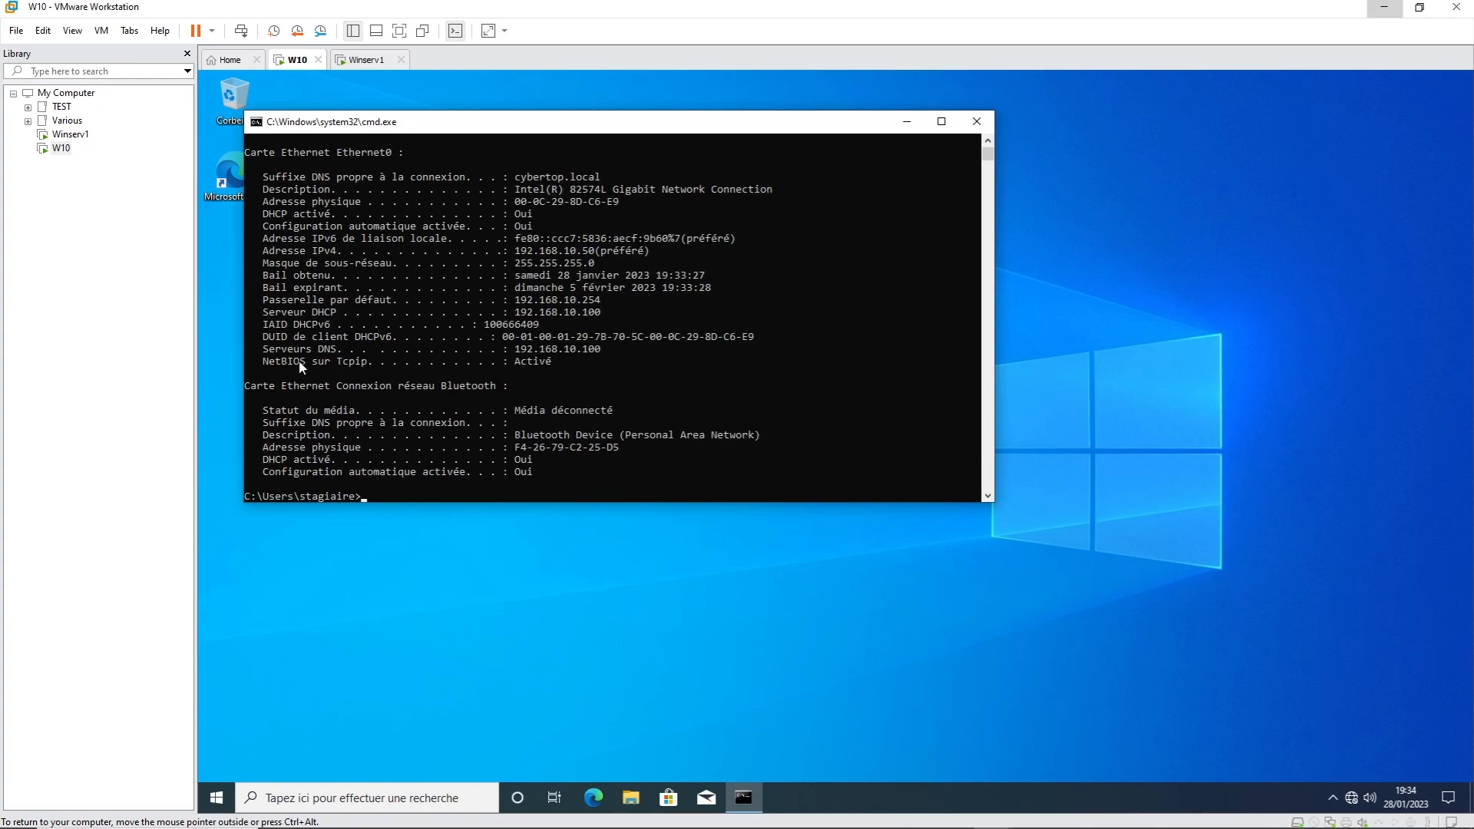
left_click_drag(252, 347, 641, 353)
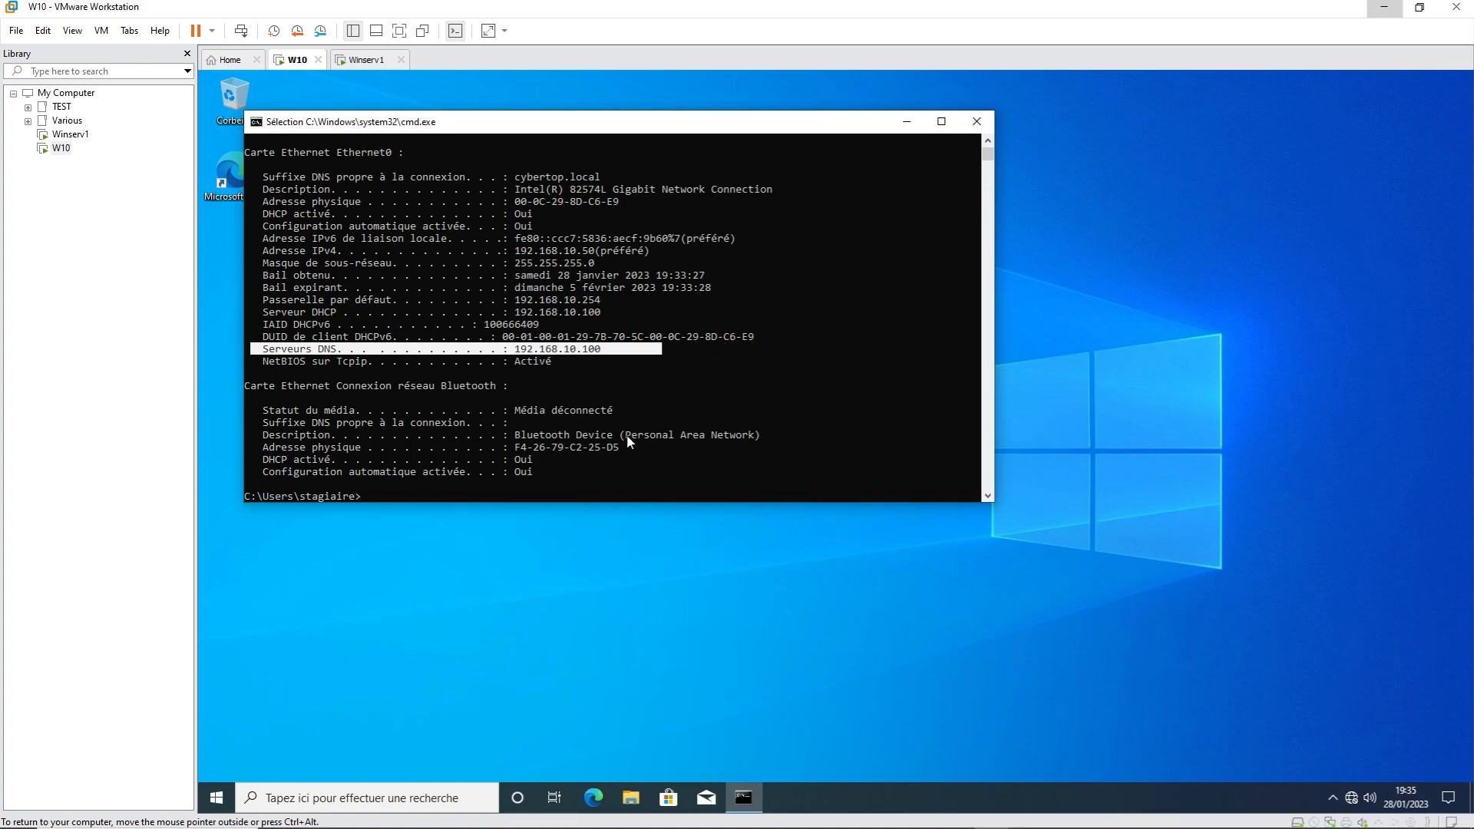
type("cls")
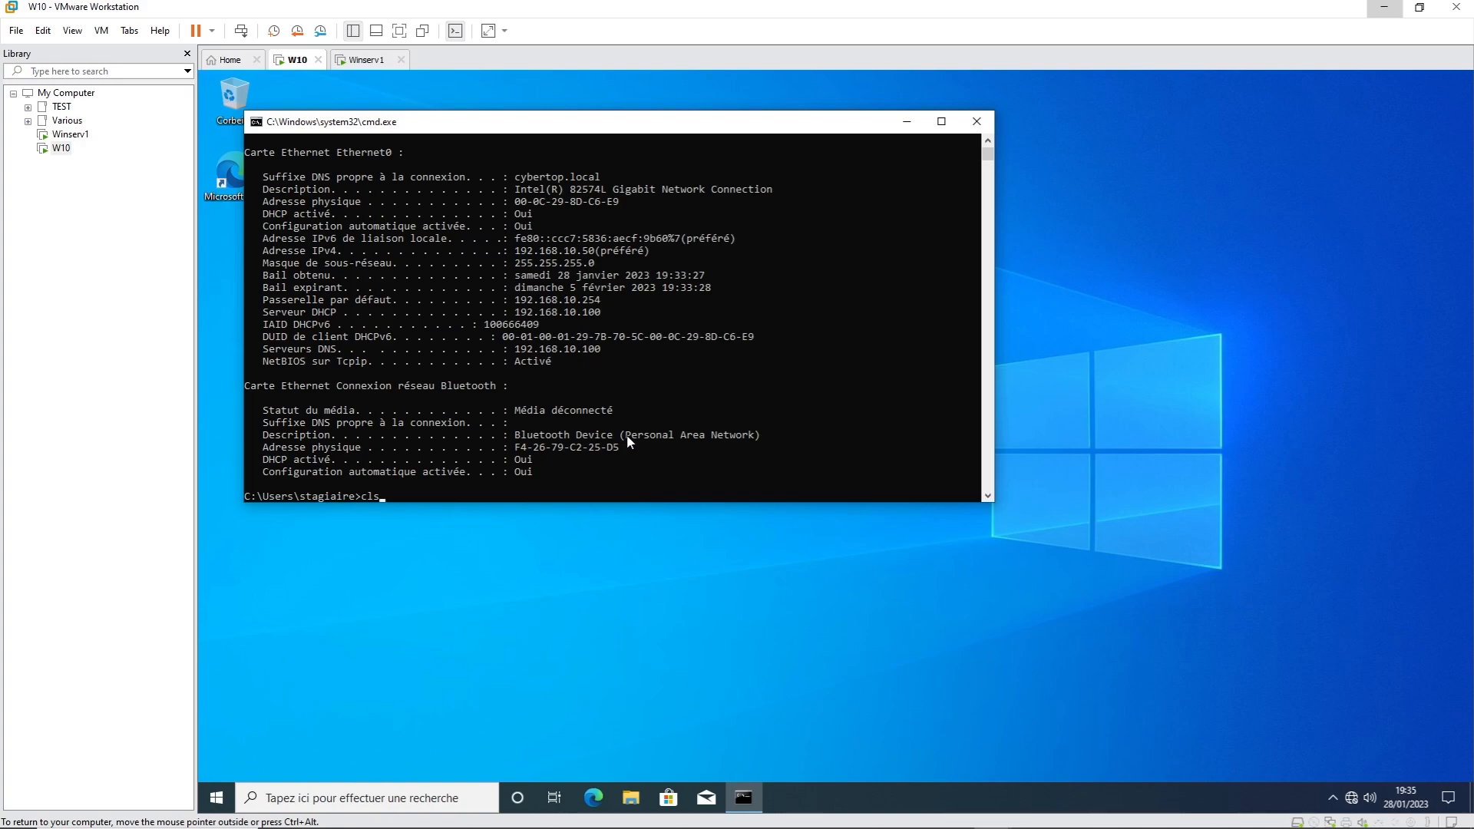
key("Return")
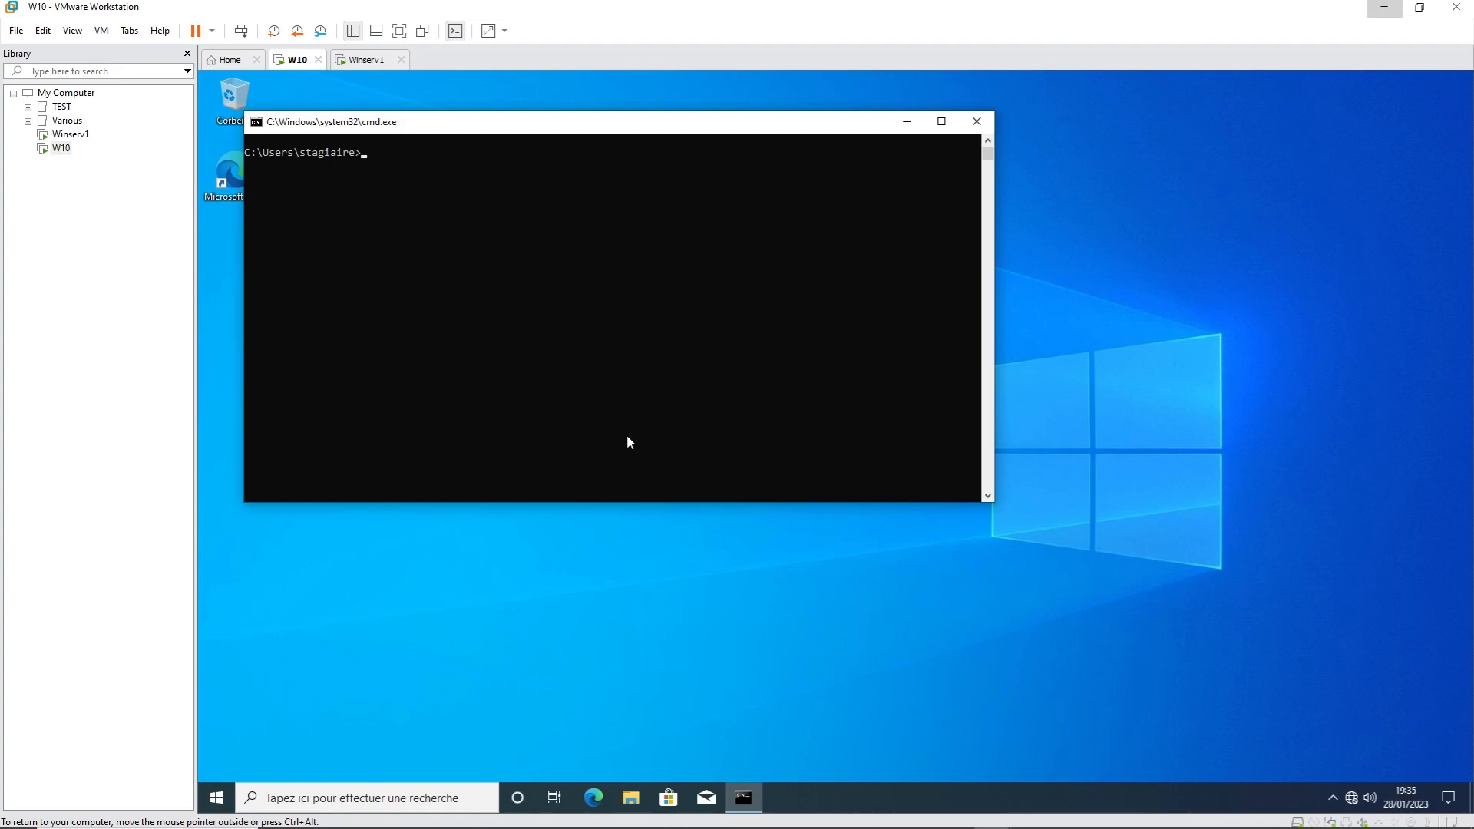
type("sysdm.cpl")
Step: In System Properties, rename the computer to W10 and request membership in the cybertop domain
key("Return")
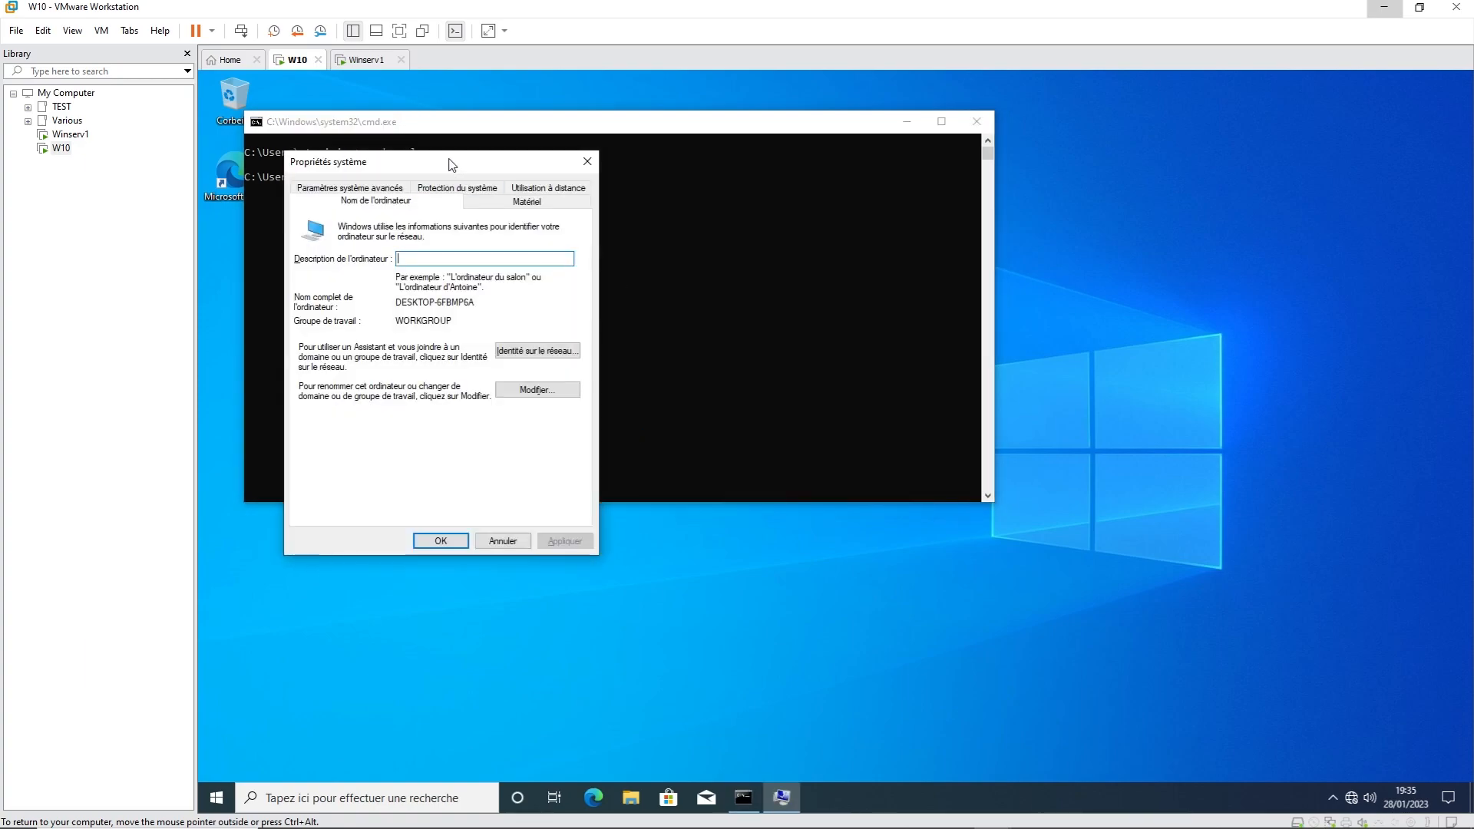
left_click_drag(452, 163, 650, 127)
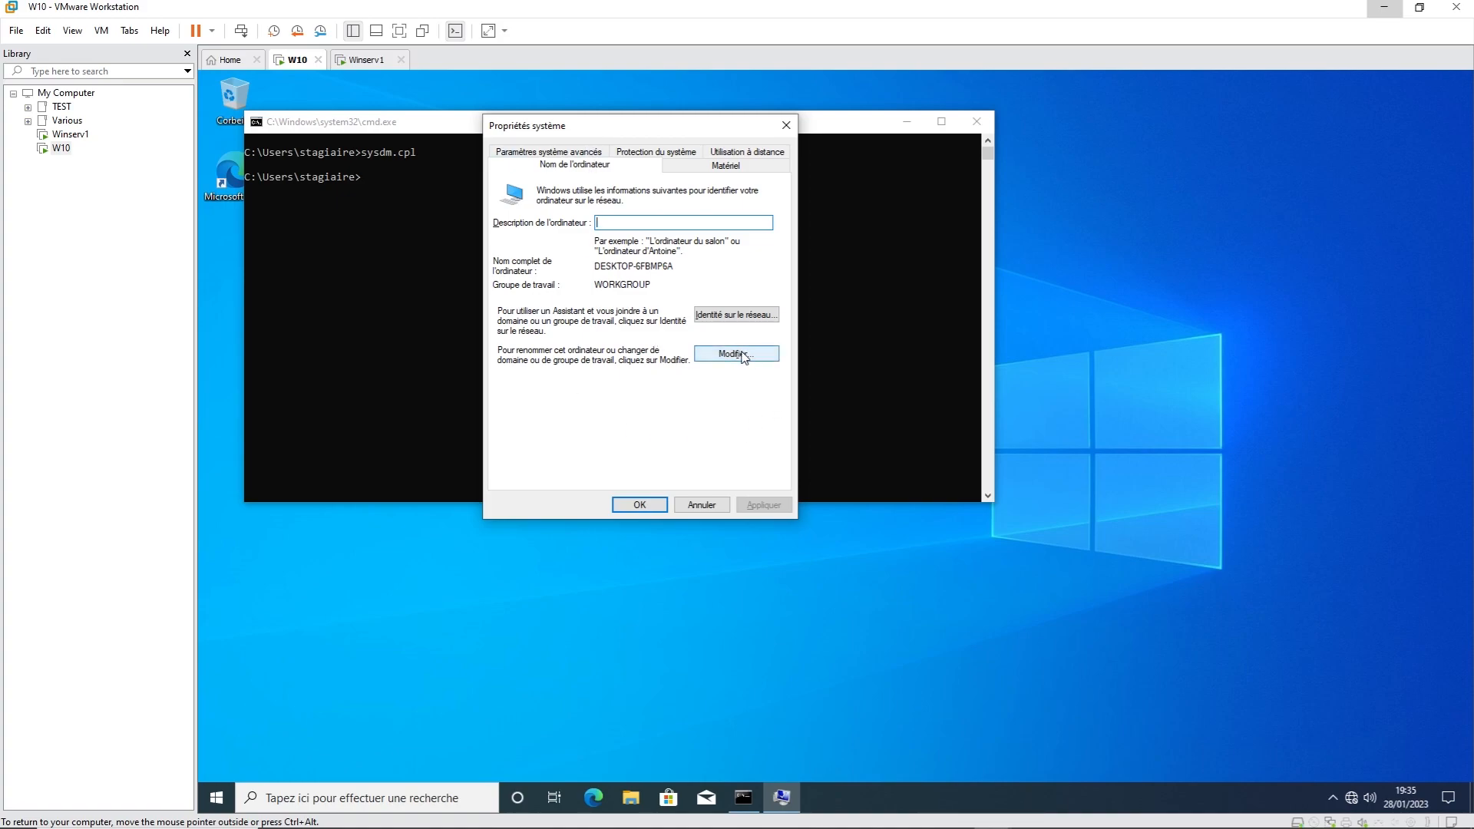
left_click(734, 356)
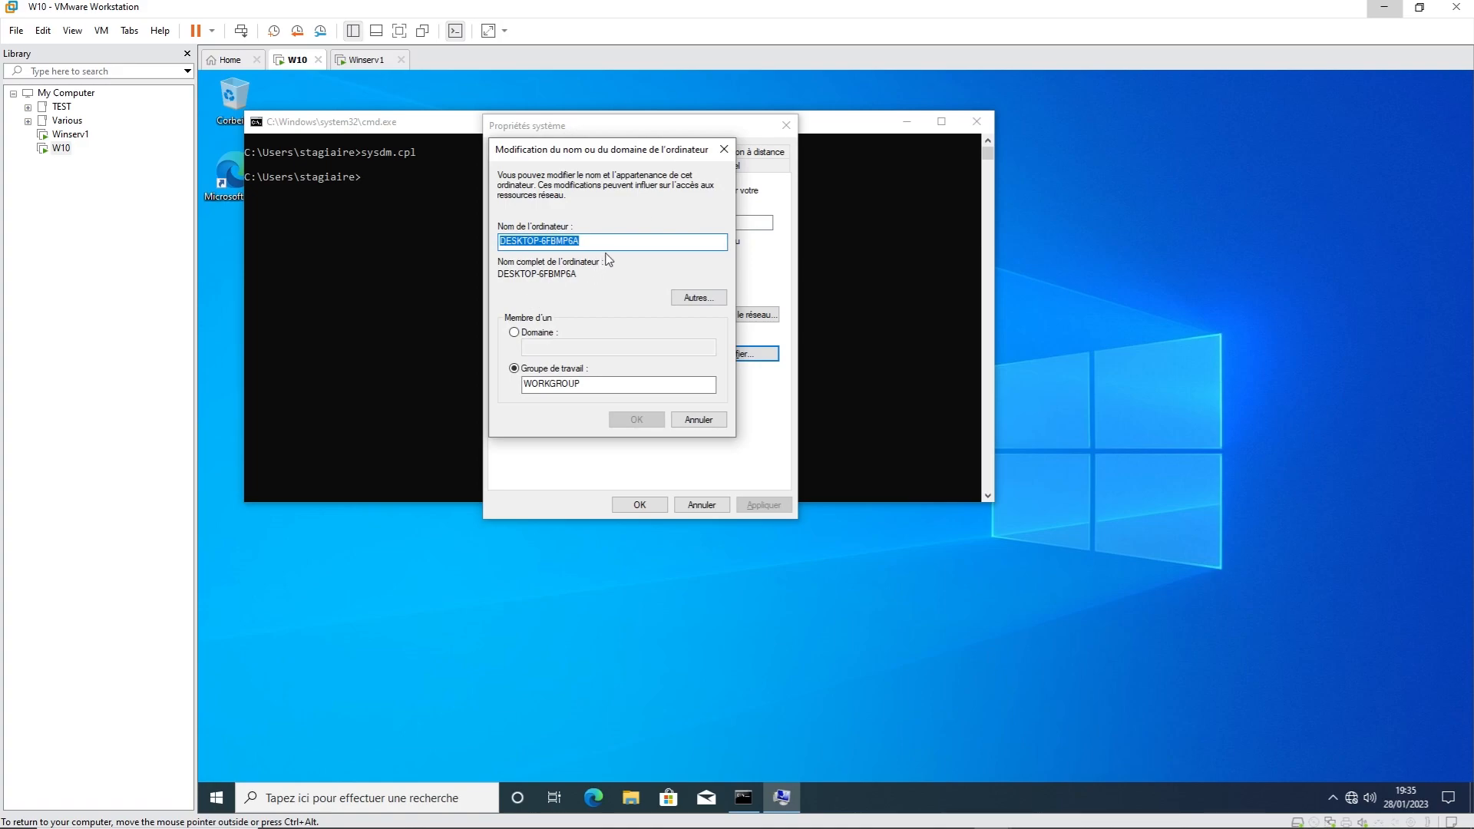
type("W10")
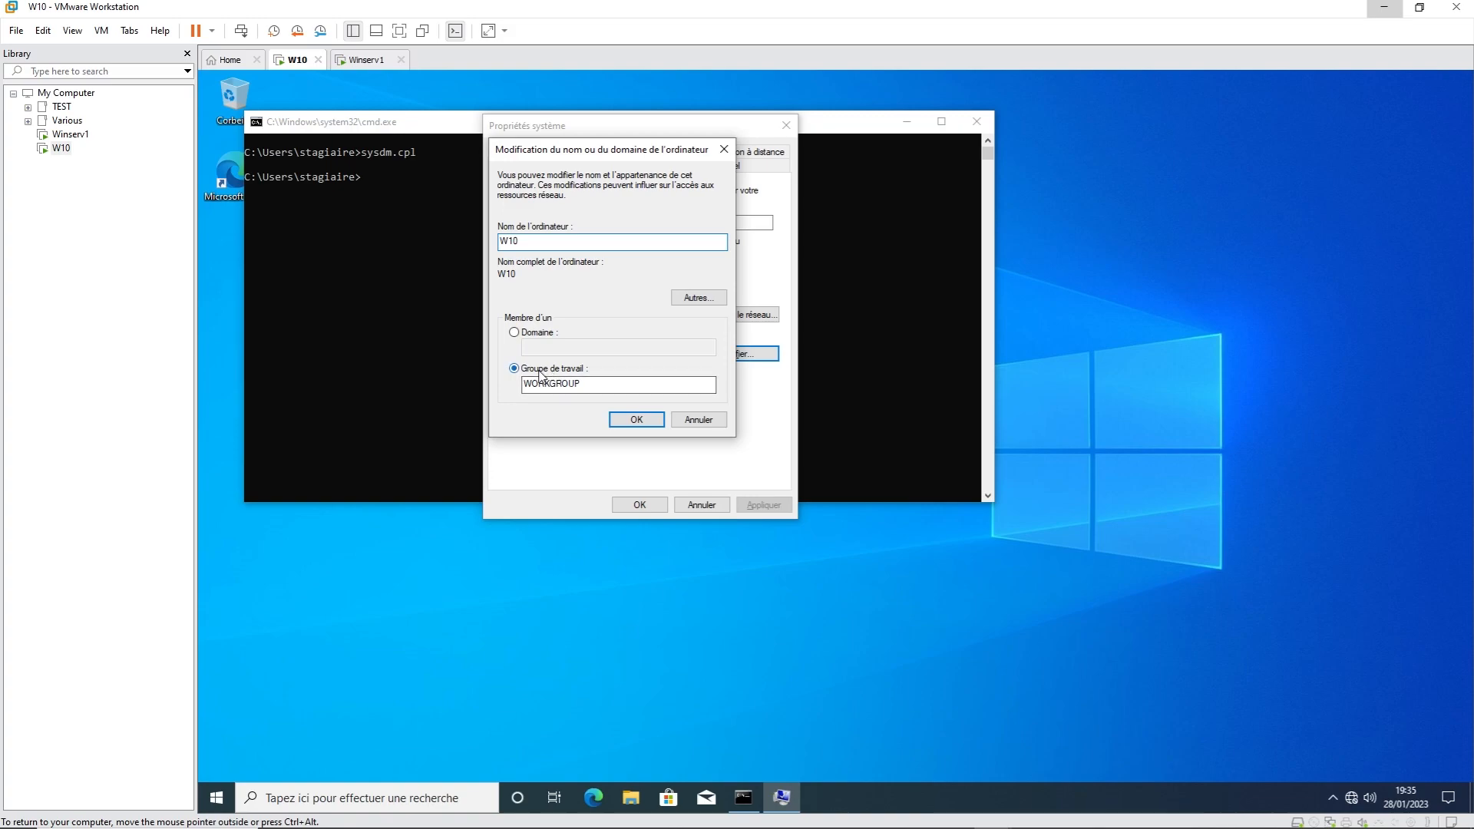
left_click(515, 333)
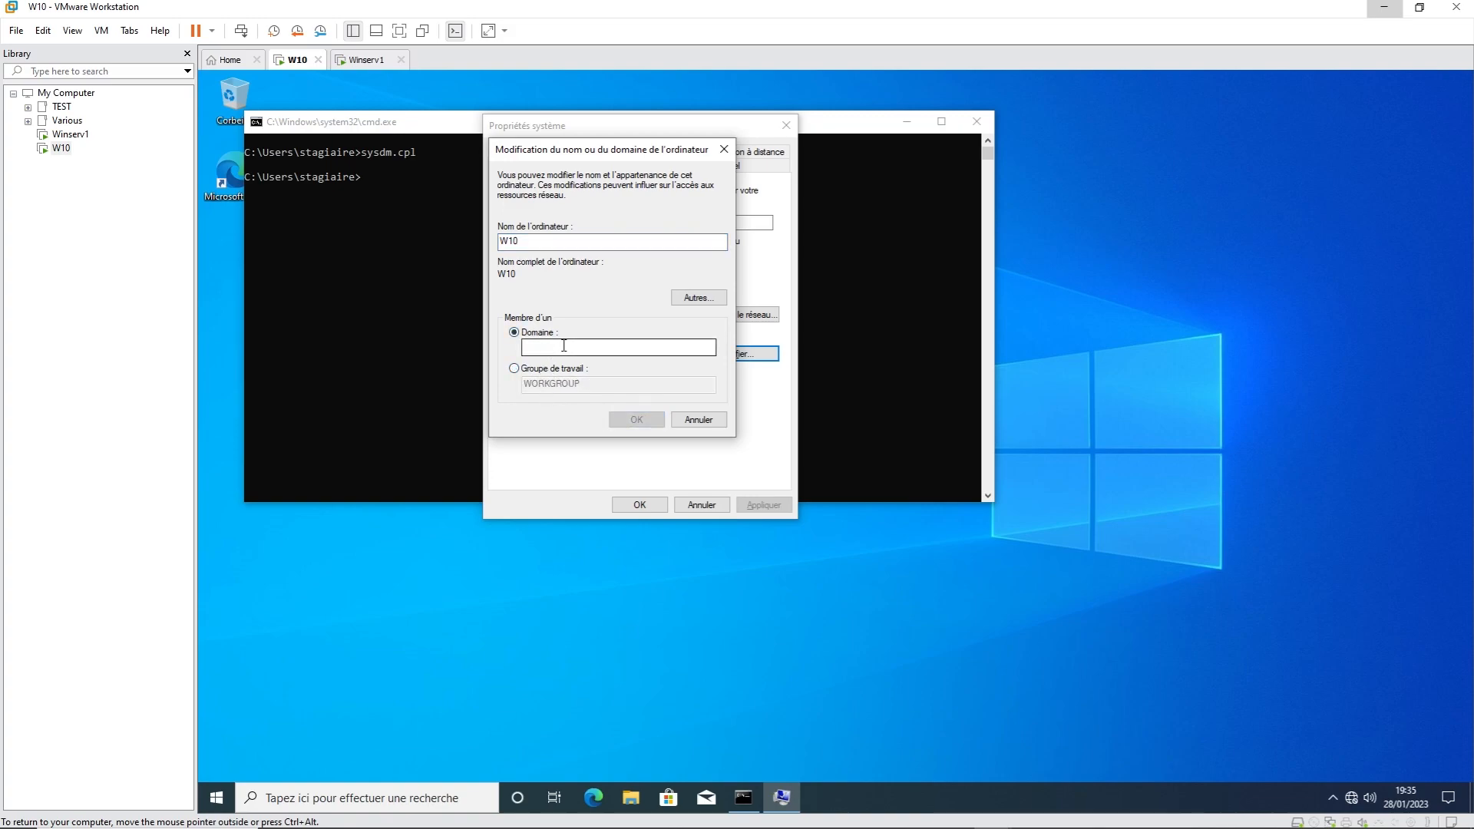
left_click(564, 346)
type("cybertop")
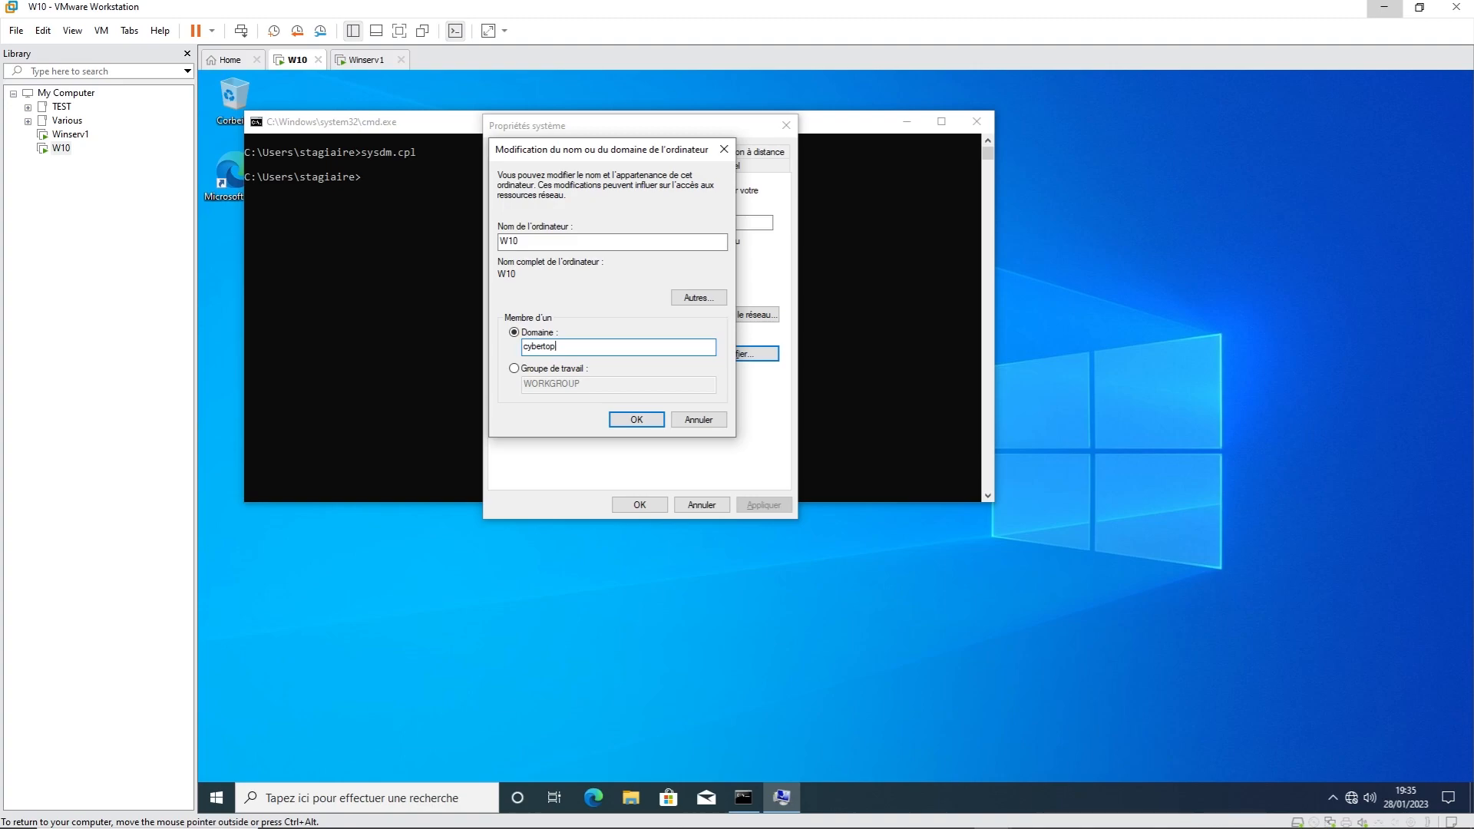
left_click(643, 423)
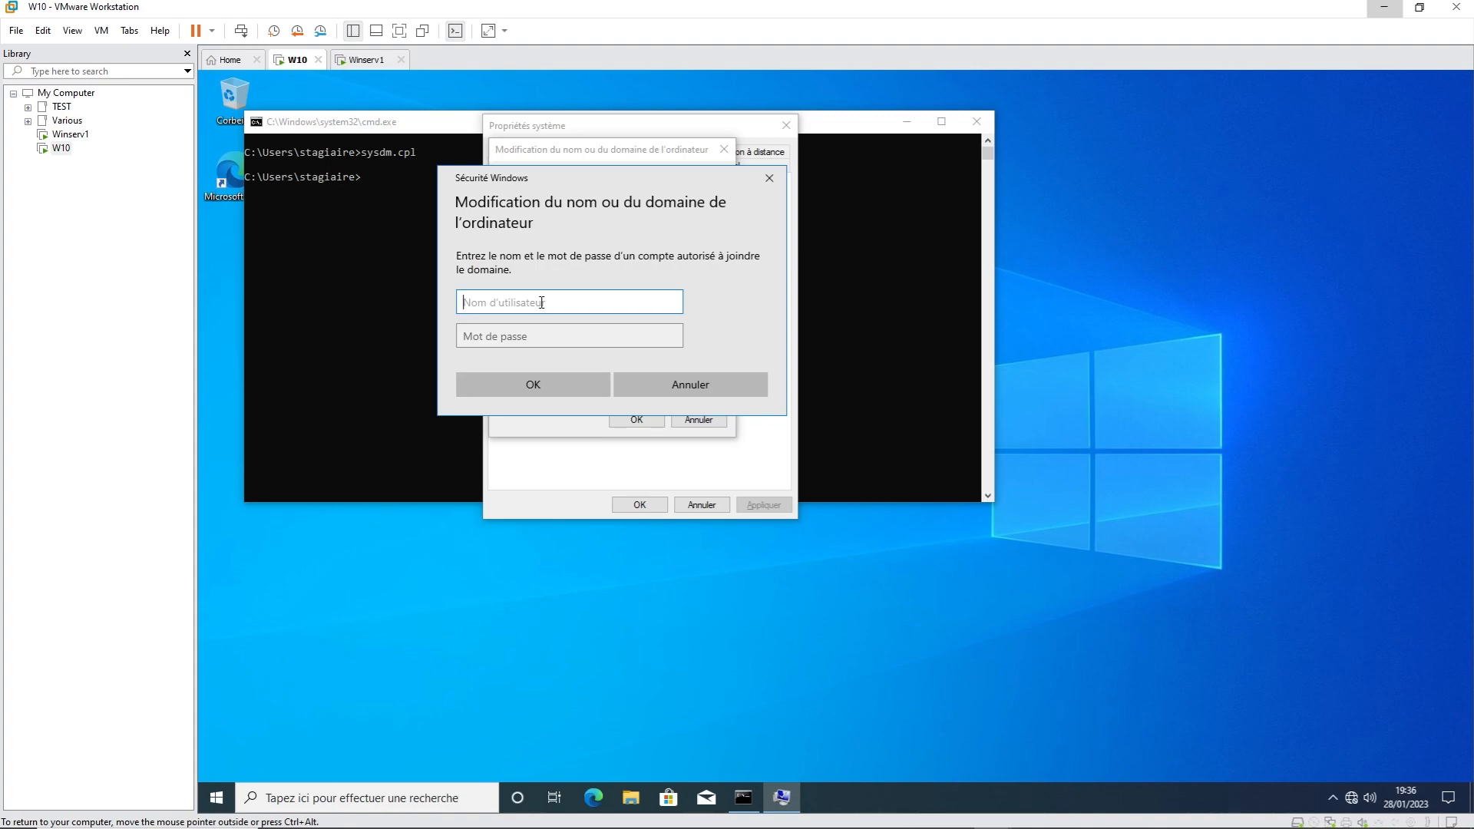
Step: Authenticate with the domain administrator's username and password, then acknowledge the welcome to cybertop.local
type("administrateur")
key("Tab")
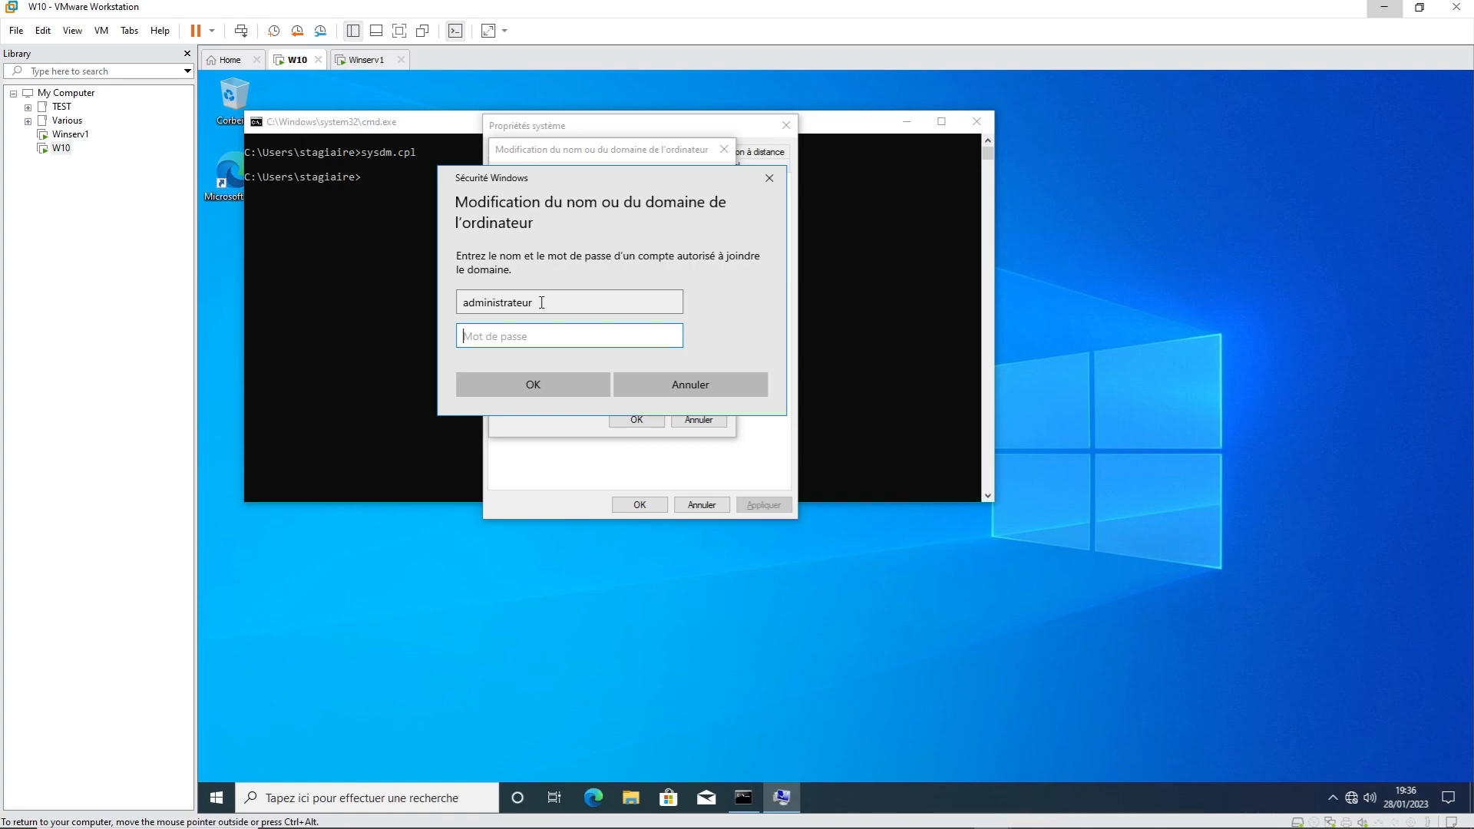
type("Pa$$w0rd")
key("Return")
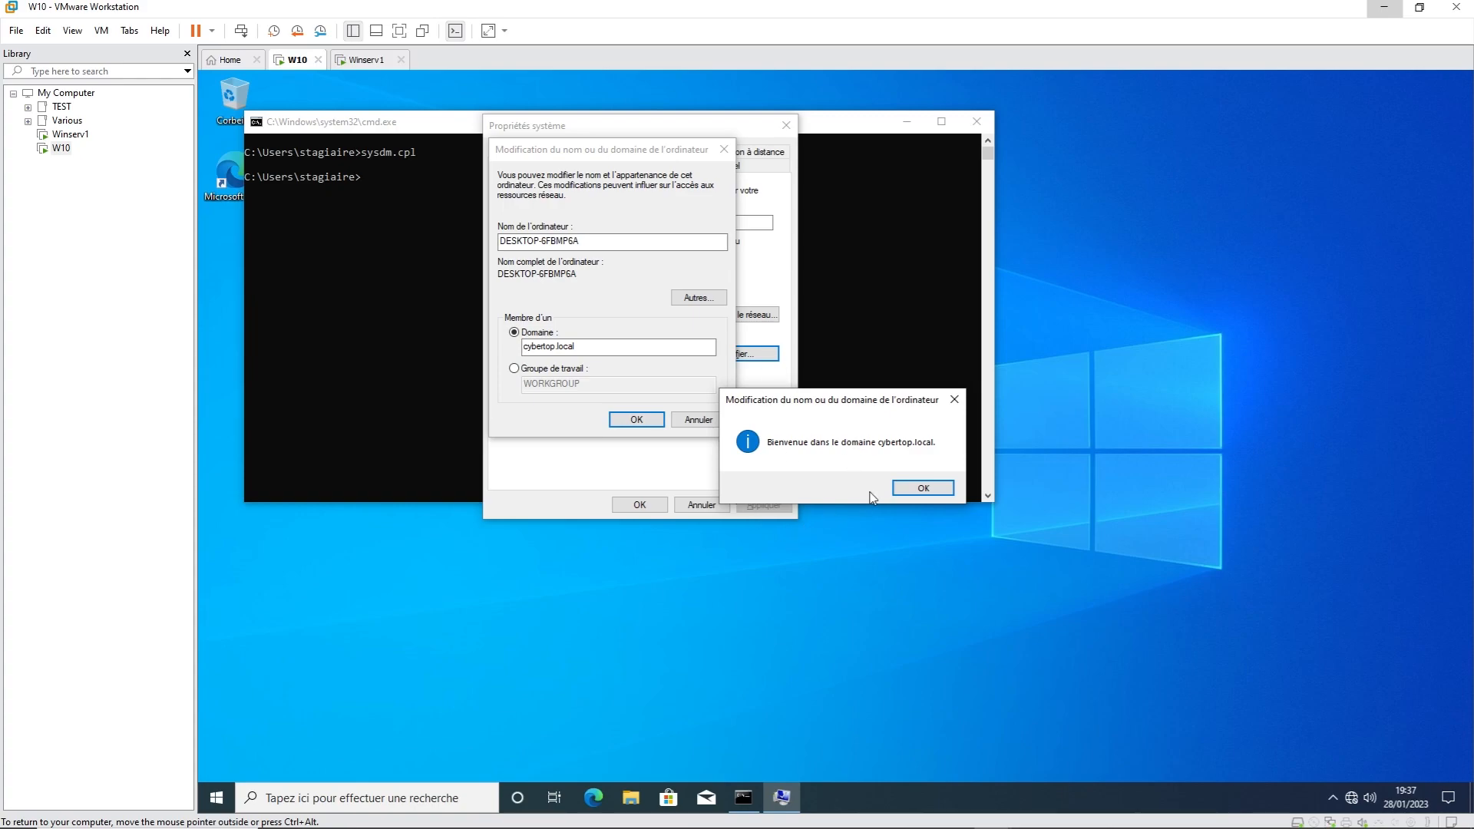
left_click(924, 490)
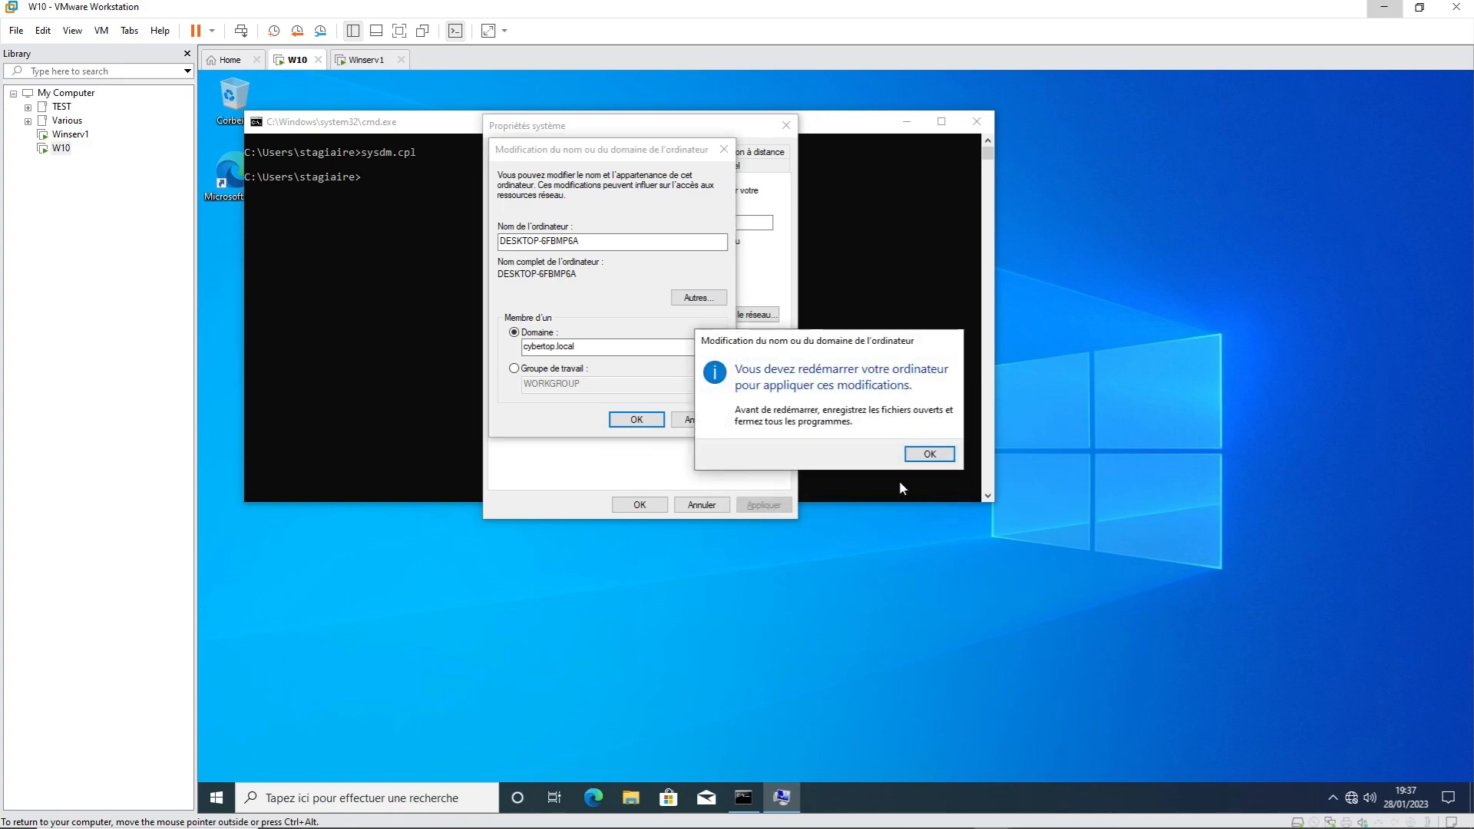
Step: Acknowledge the restart notice, close System Properties and restart the W10 guest now
left_click(930, 453)
left_click(631, 506)
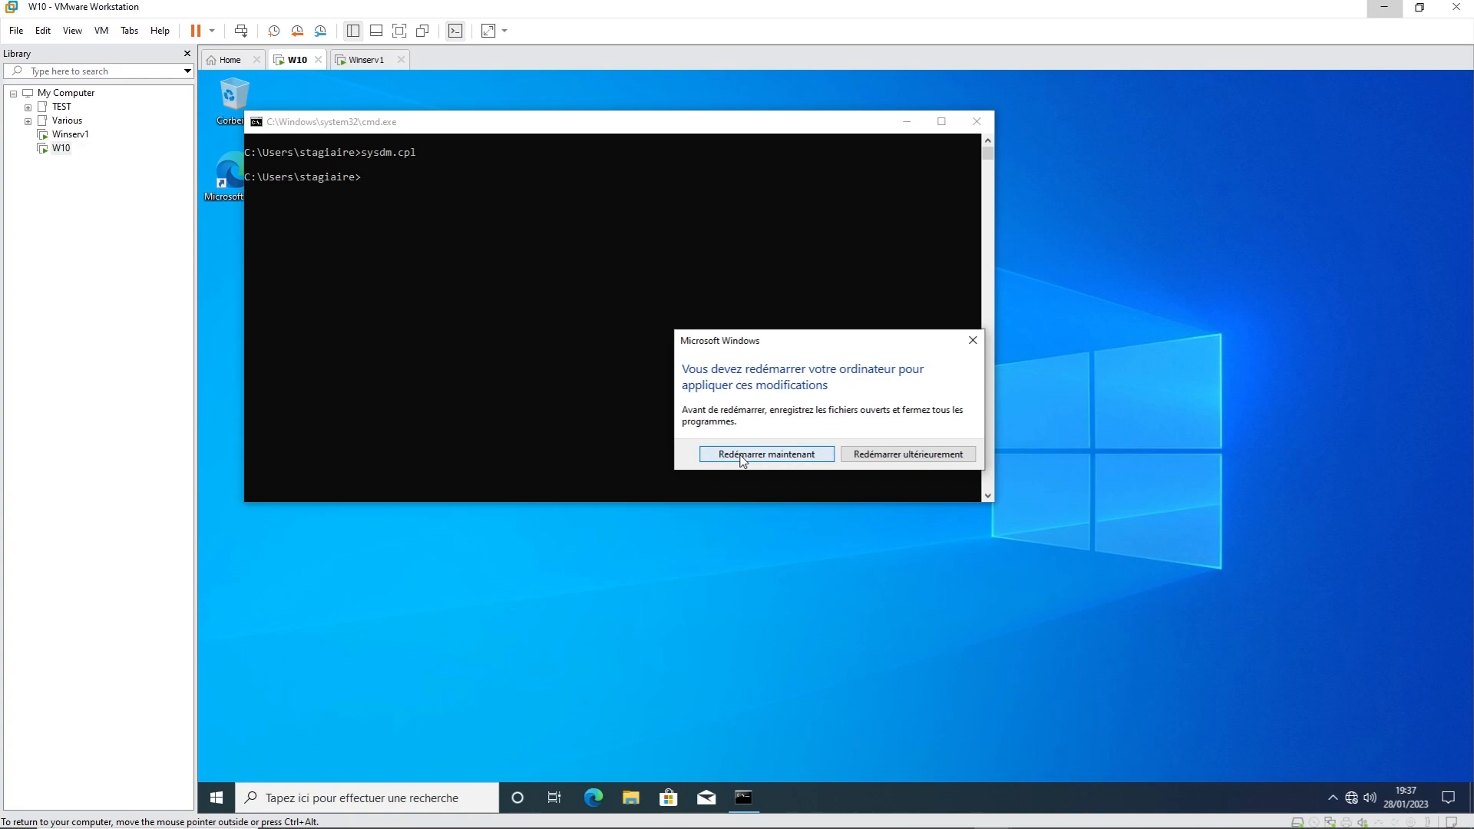
left_click(743, 454)
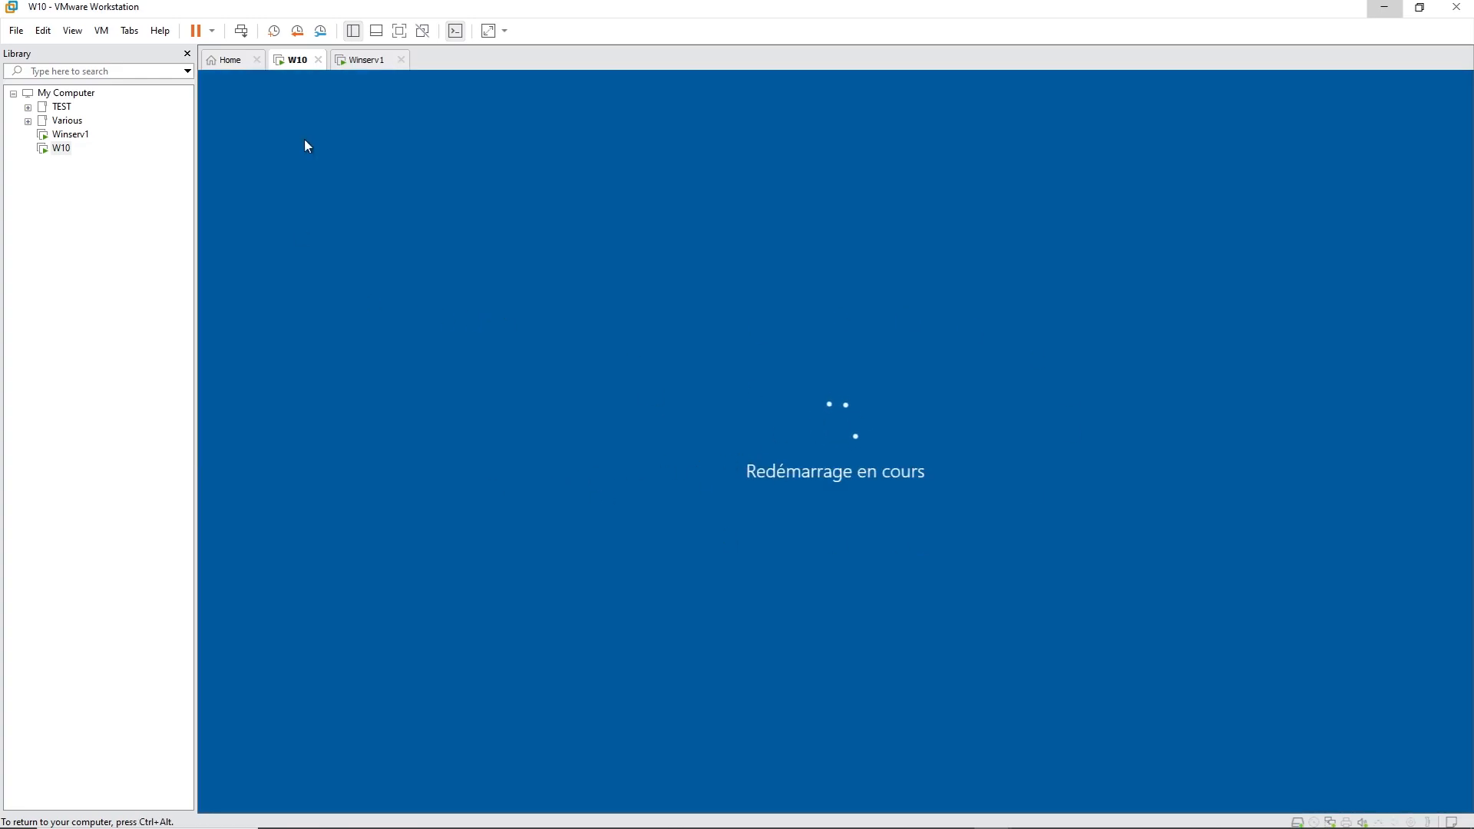
Step: On Winserv1, close the DHCP console and launch Active Directory Users and Computers with dsa
left_click(361, 60)
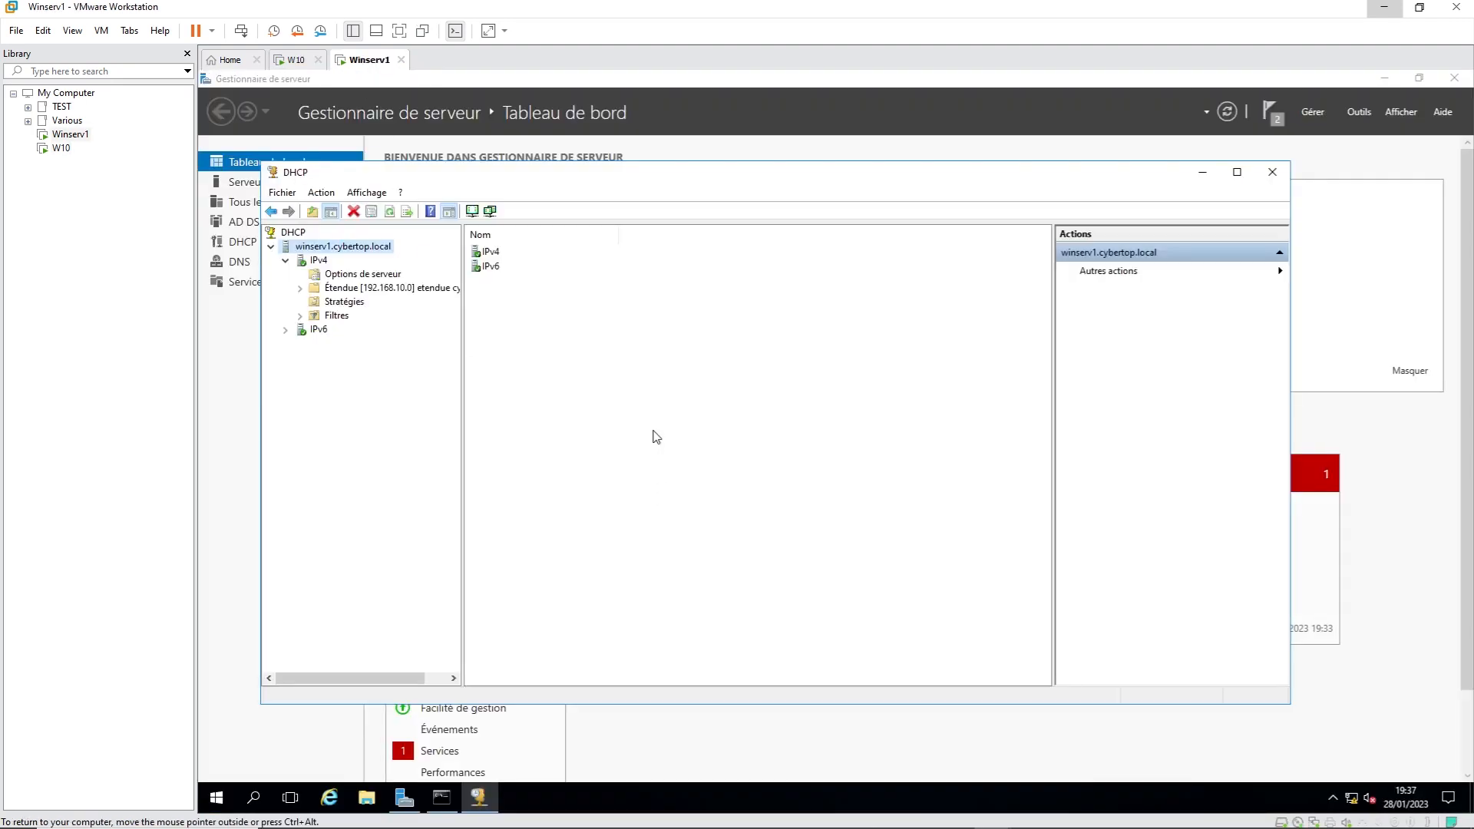
left_click(1273, 172)
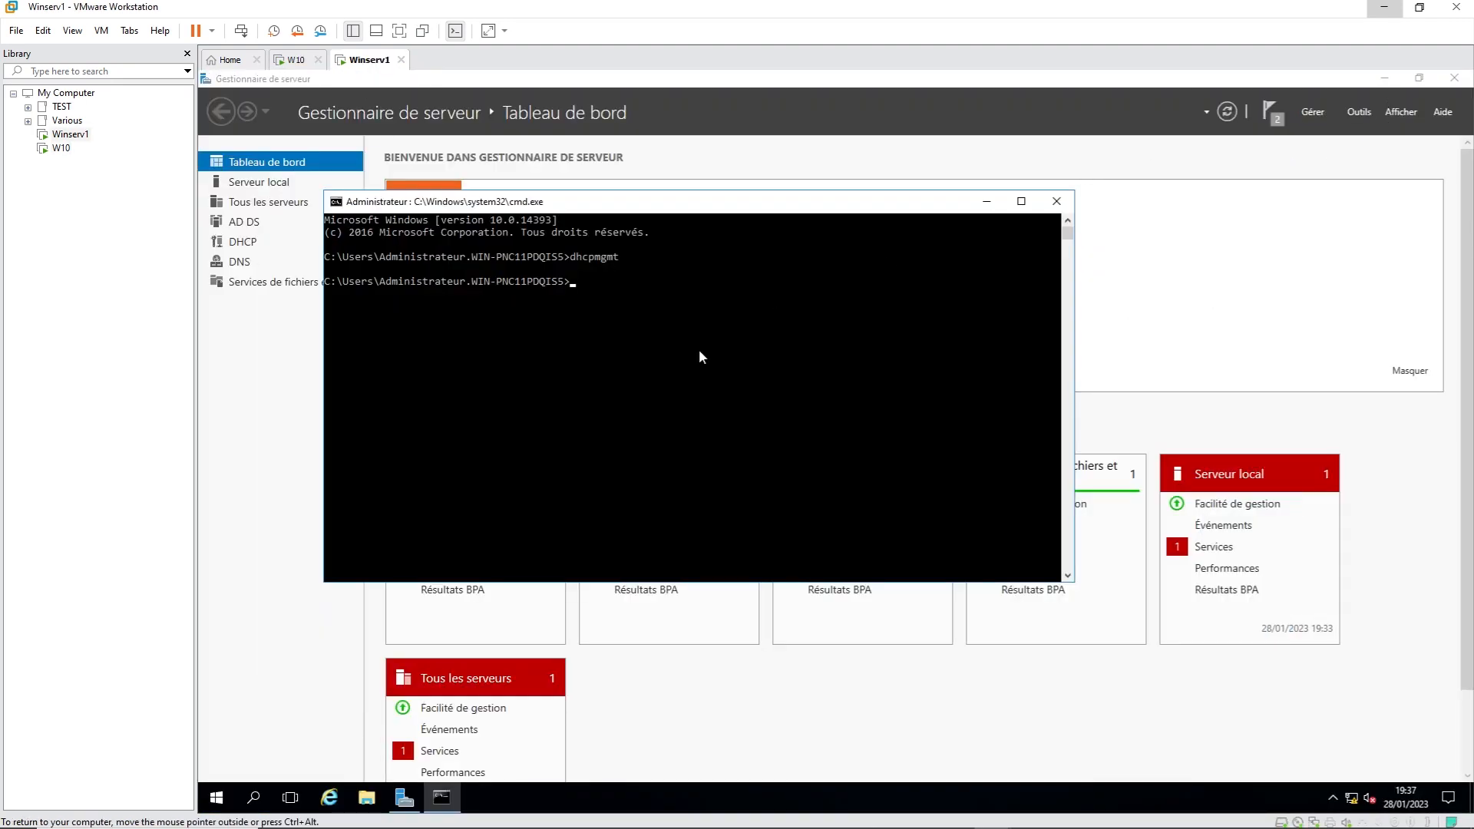
type("dsa")
key("Return")
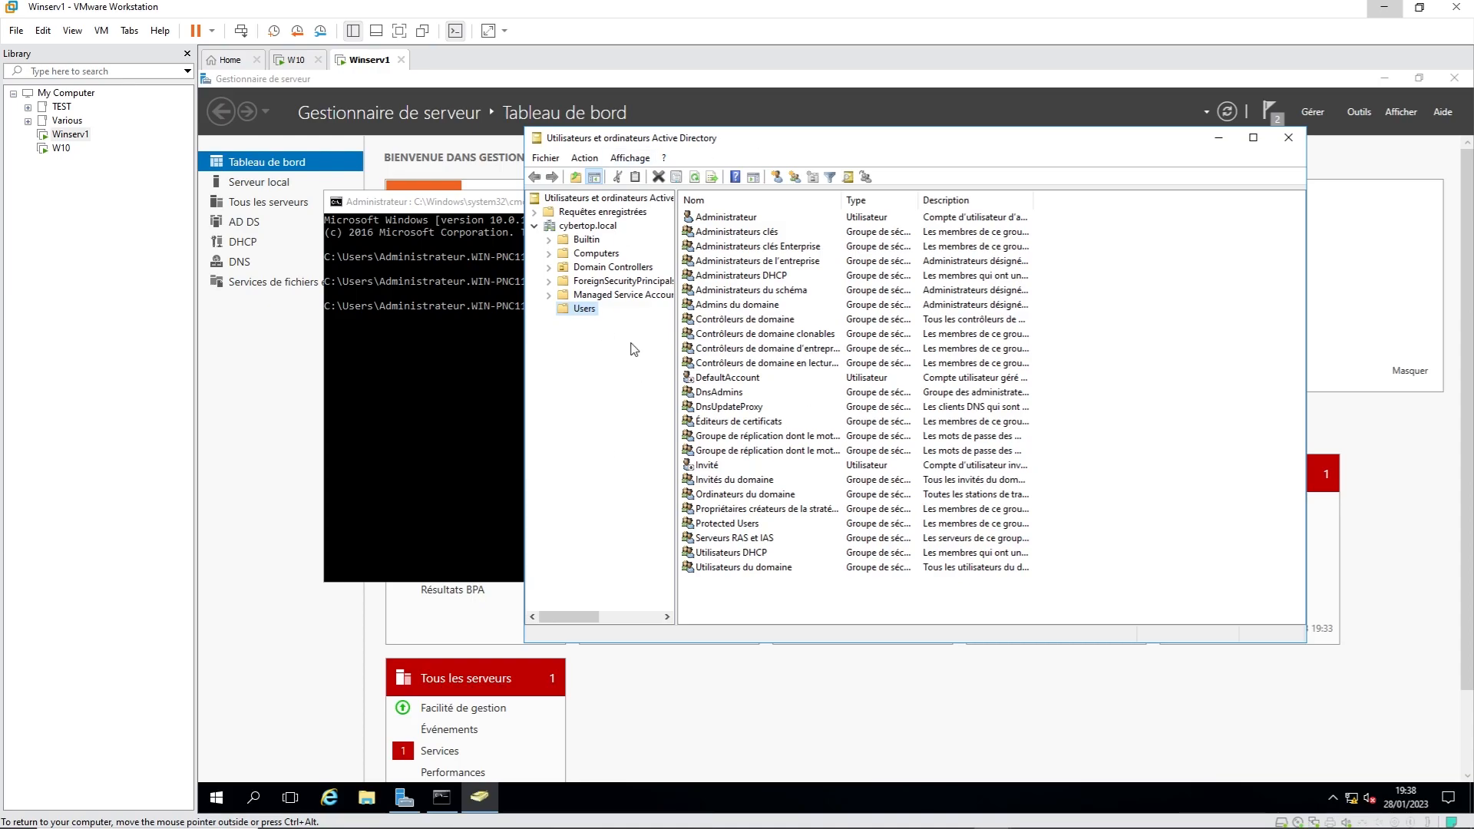
Step: Show the cybertop.local Computers container, select DESKTOP-6FBMP6A and widen the Name column
left_click(594, 254)
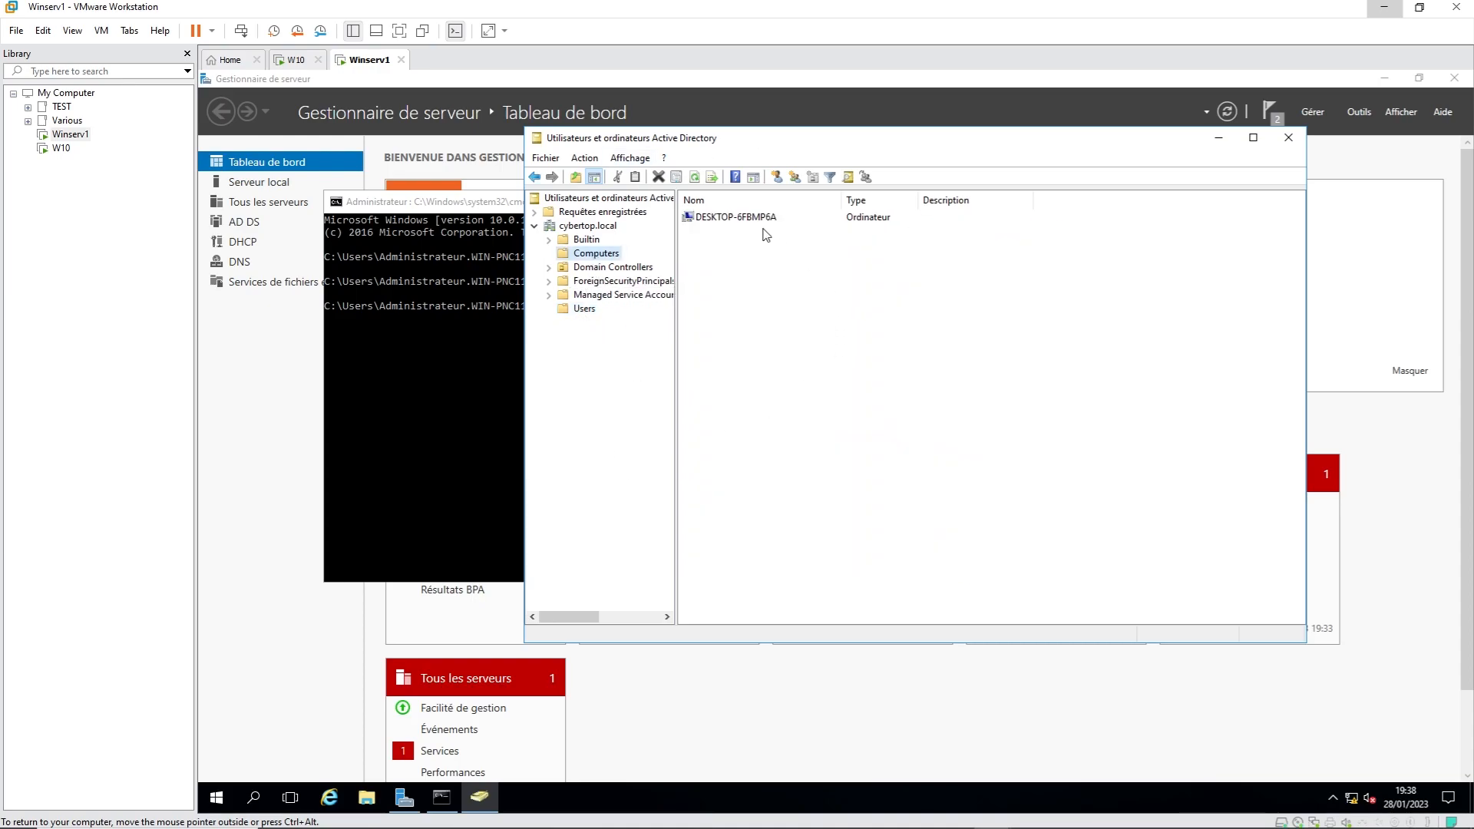
left_click(755, 217)
left_click_drag(842, 200, 866, 199)
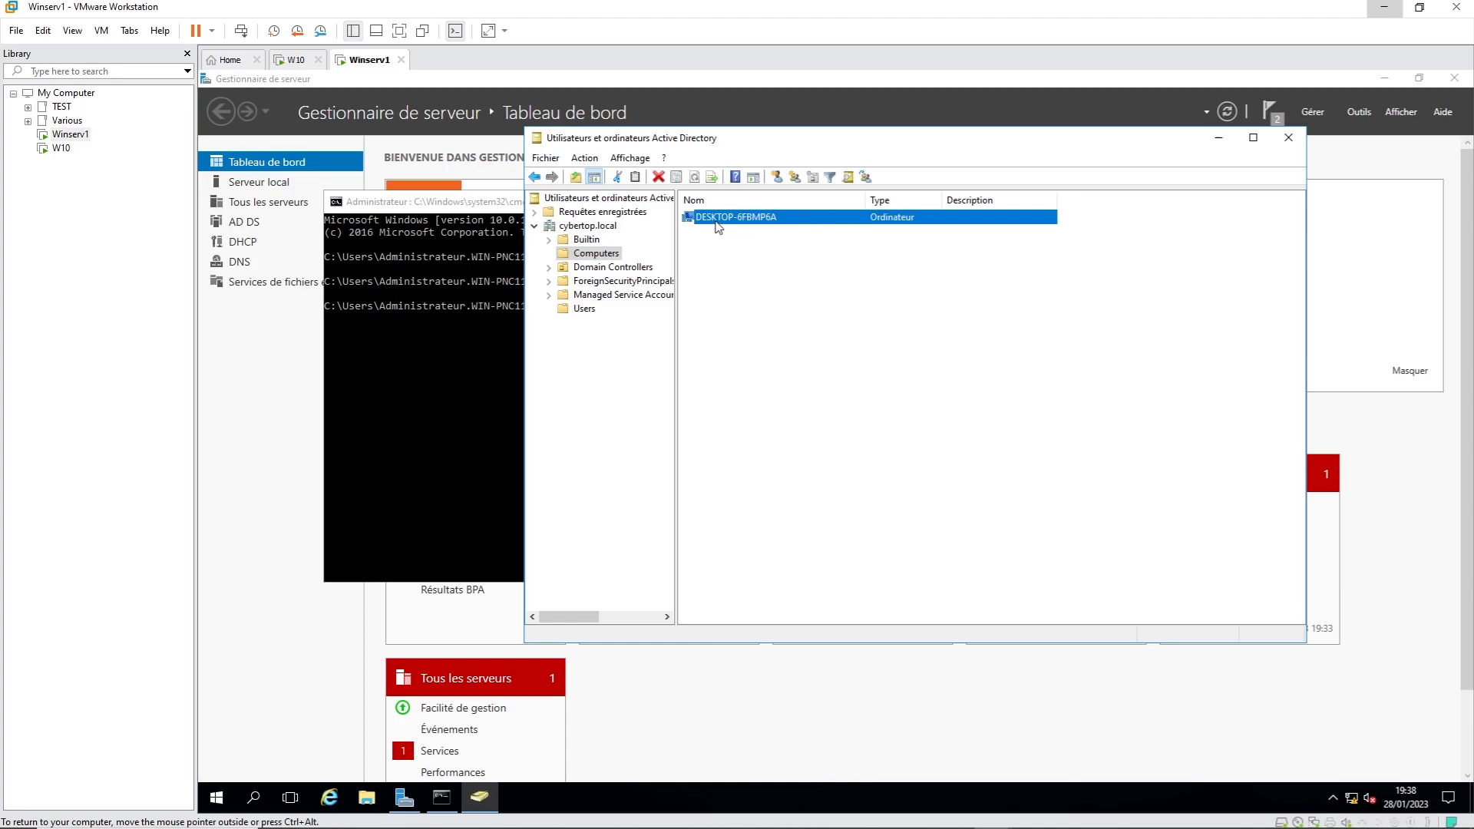
Step: Return to the W10 machine and dismiss its lock screen to reach the sign-in prompt
left_click(295, 60)
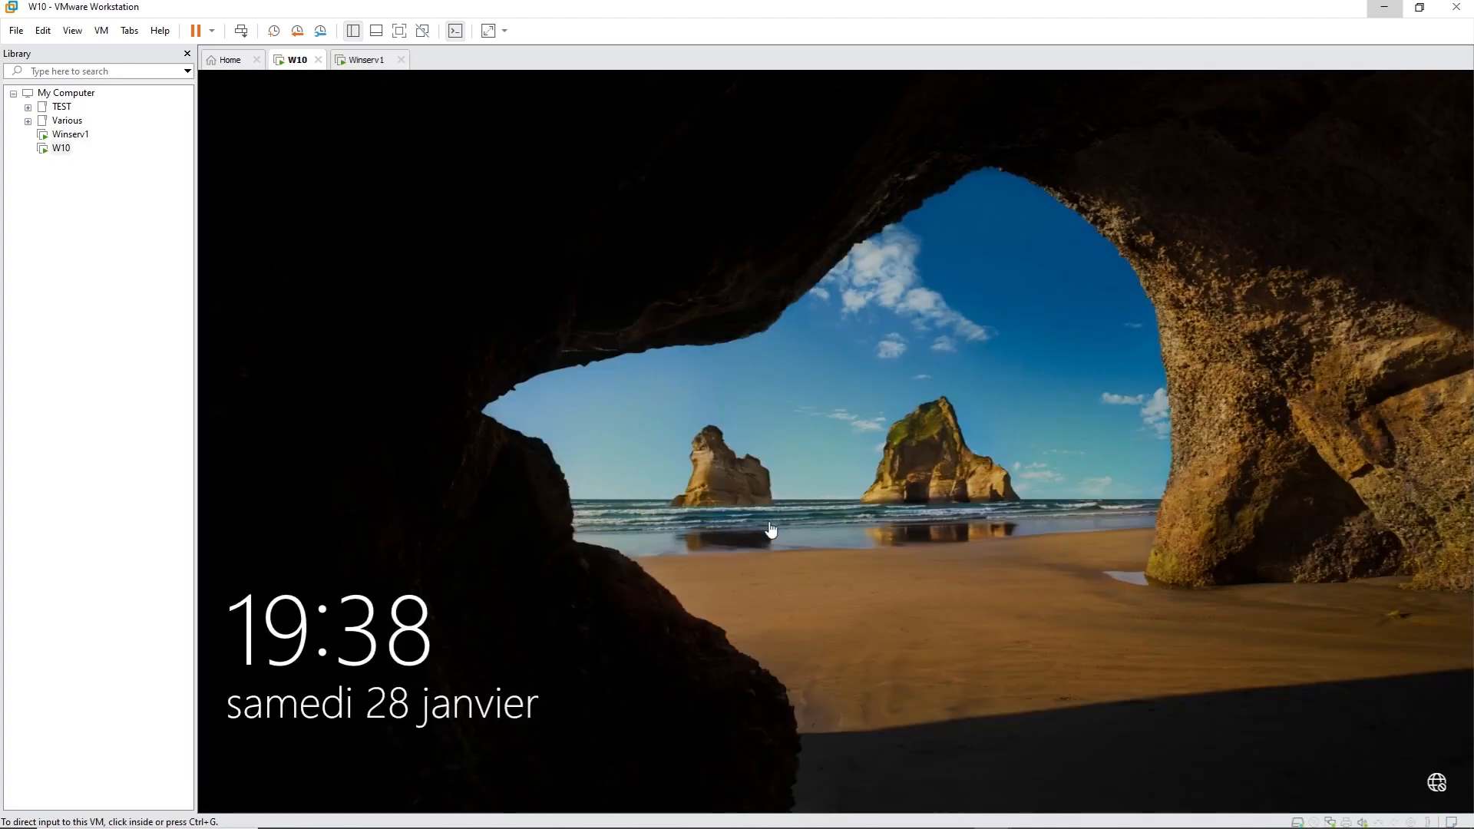
left_click(372, 65)
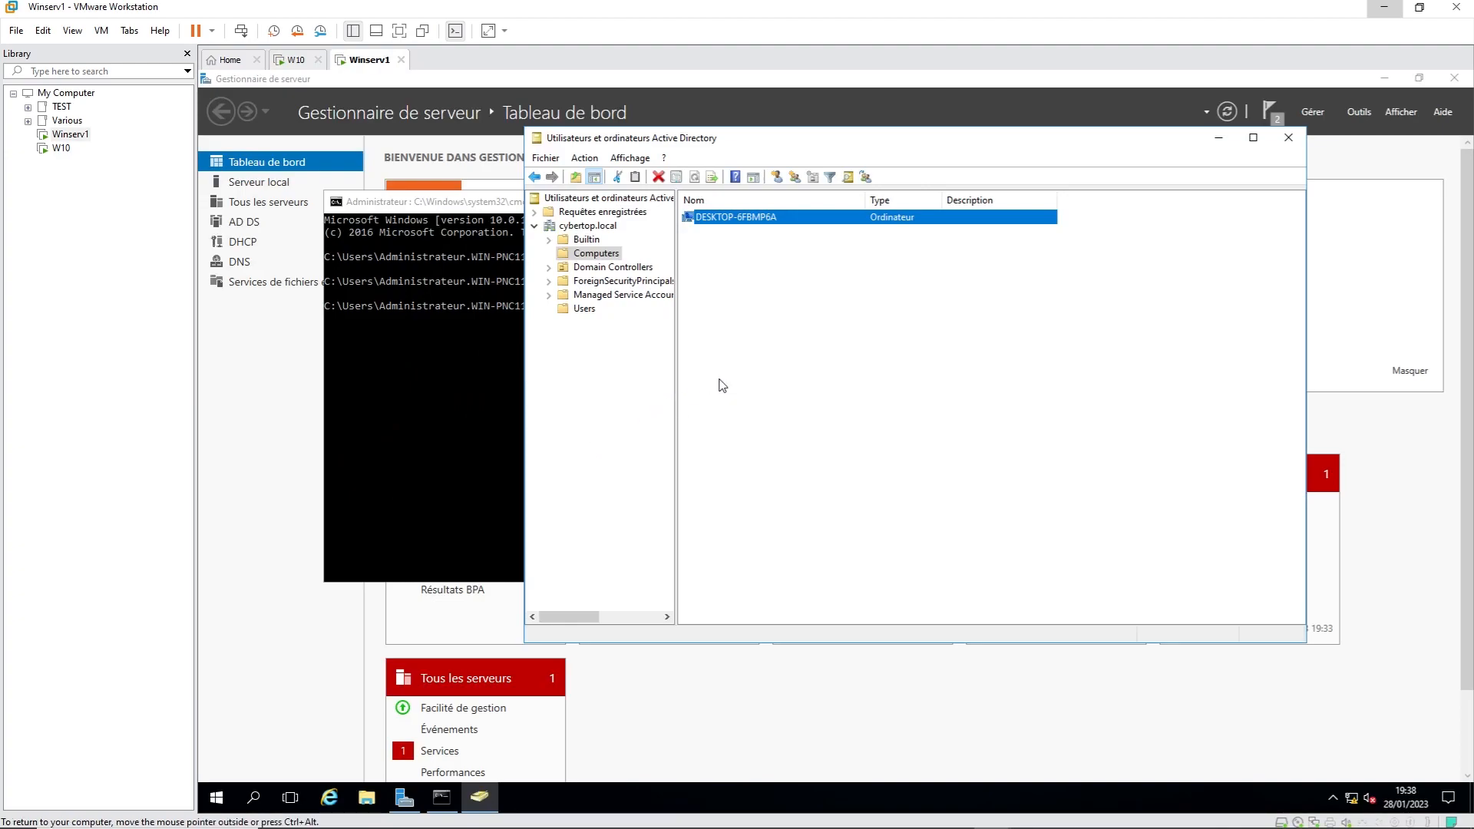
left_click(602, 256)
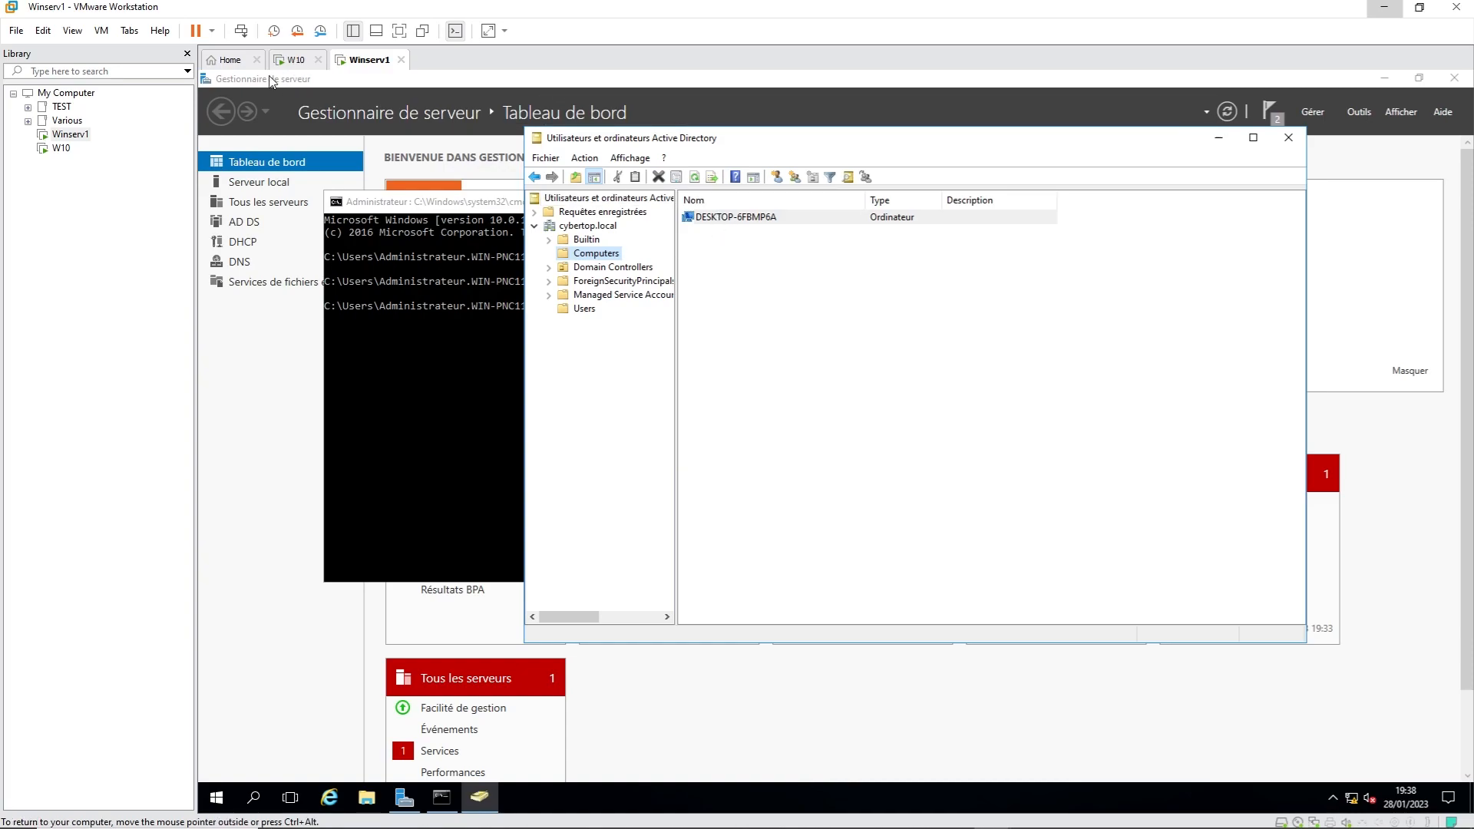
left_click(292, 60)
left_click(761, 506)
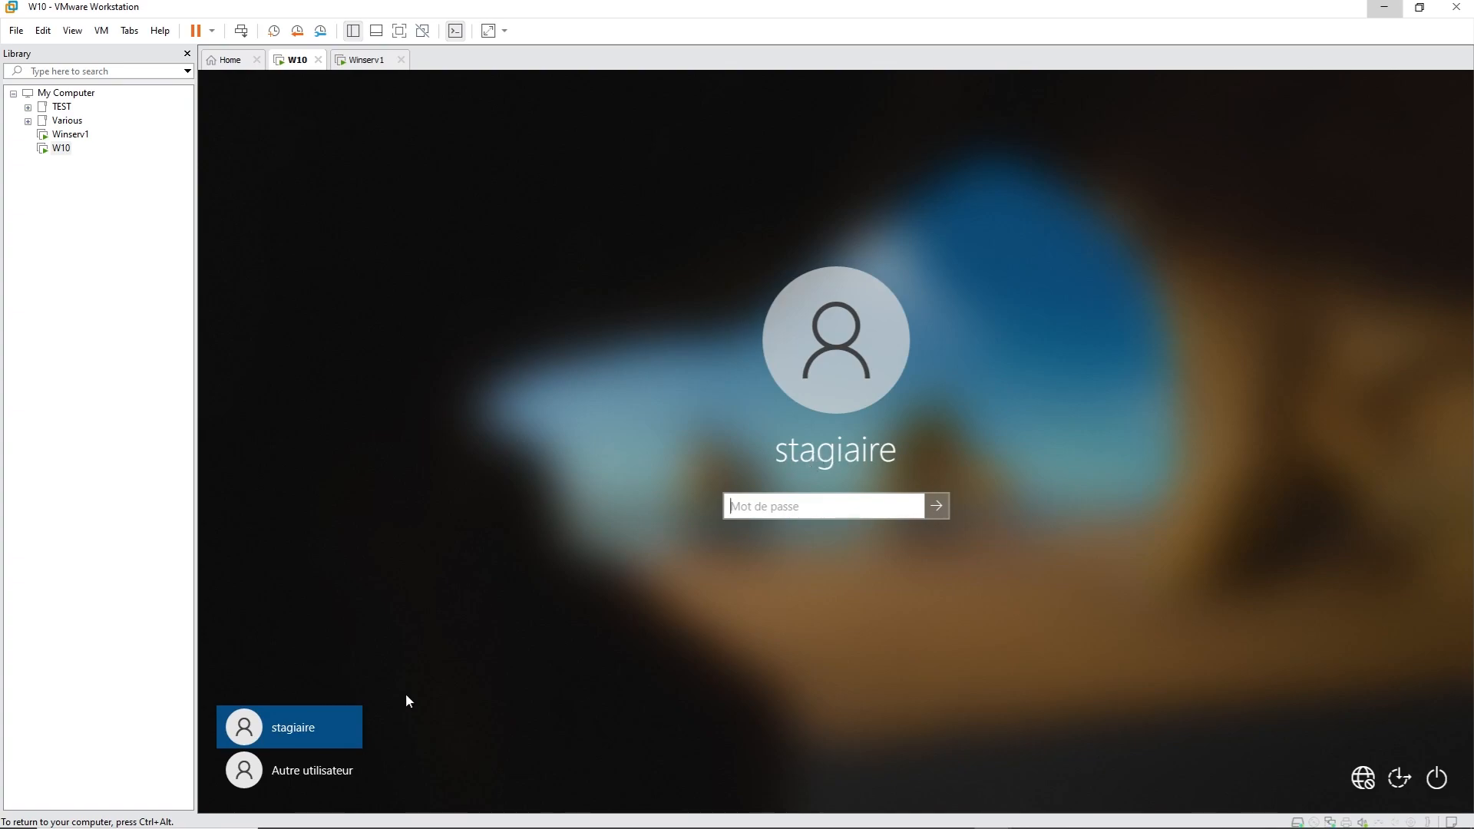
Step: Choose Other user and enter cybertop\administrateur as the sign-in user name
left_click(302, 778)
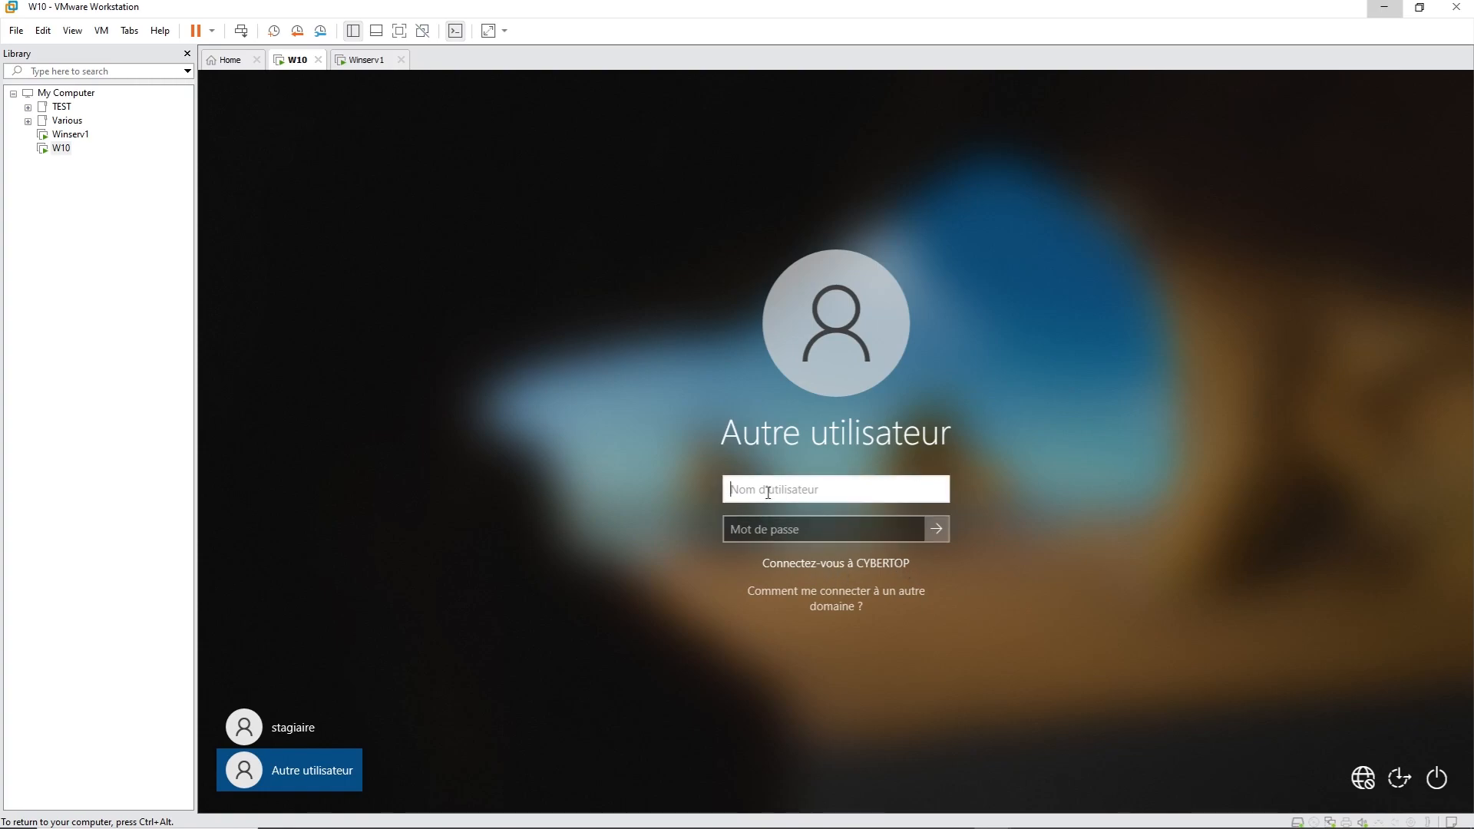
type("administrateur")
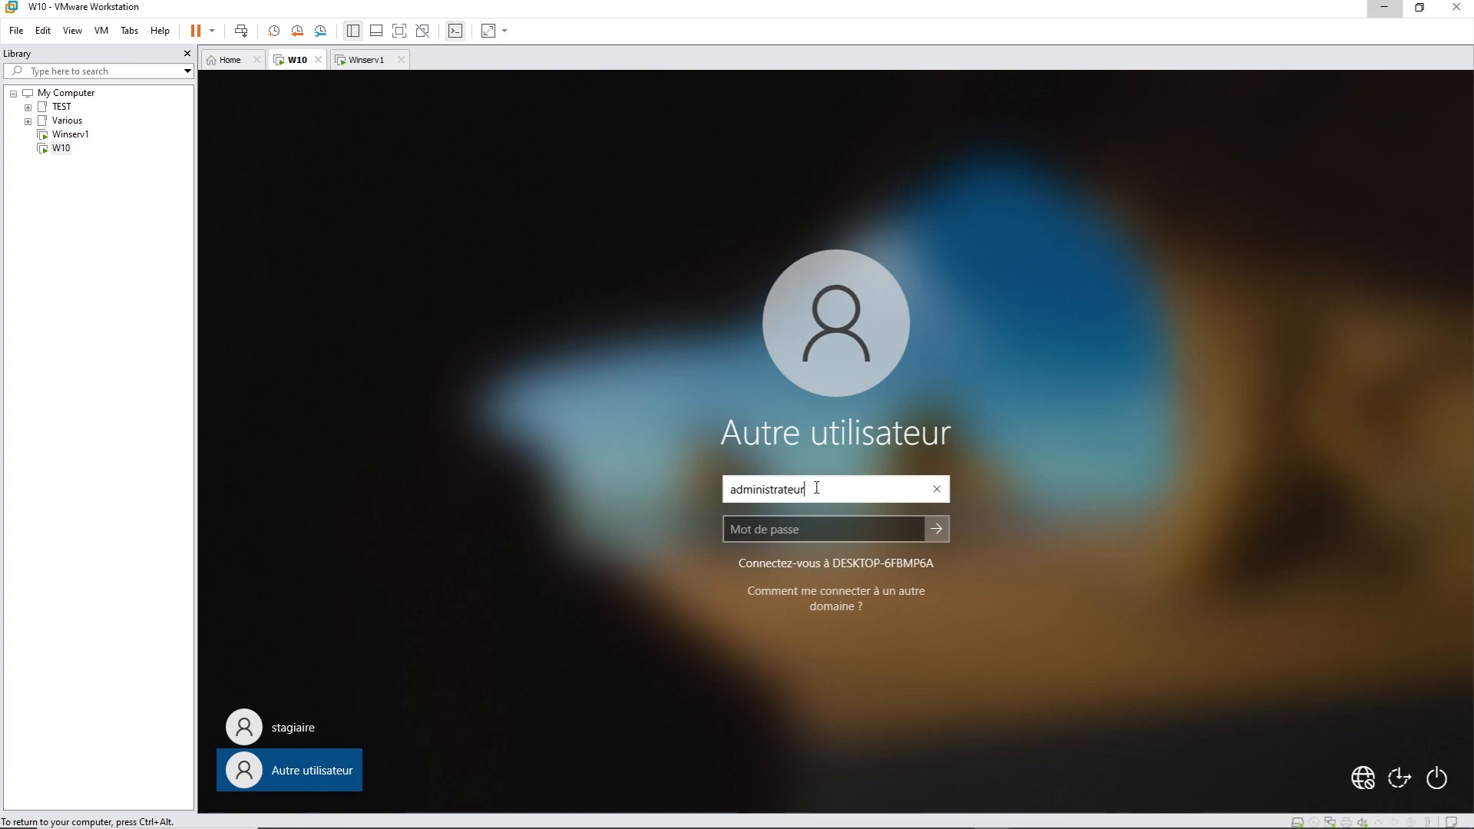
left_click_drag(814, 489, 731, 489)
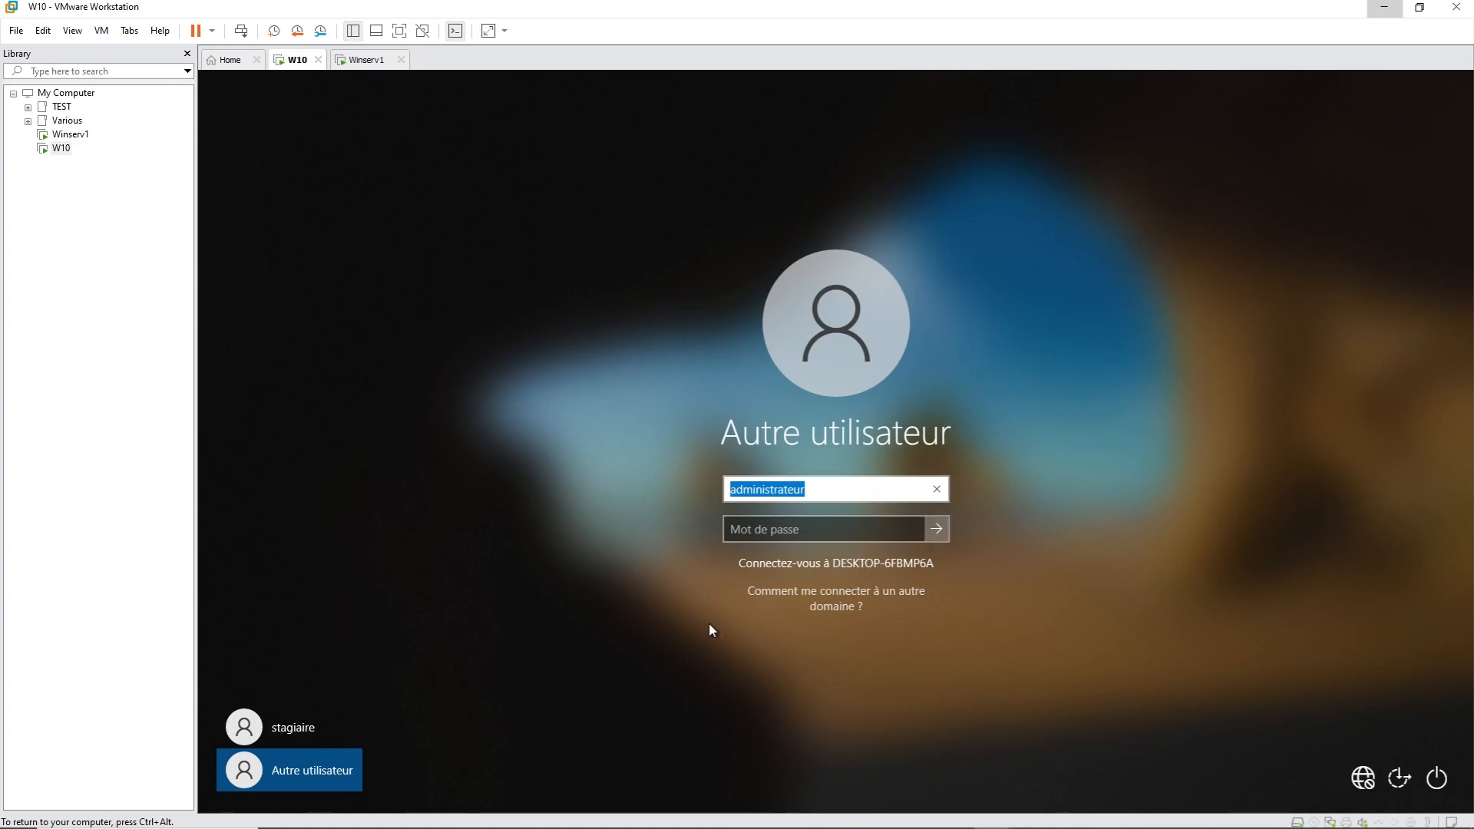
left_click(367, 60)
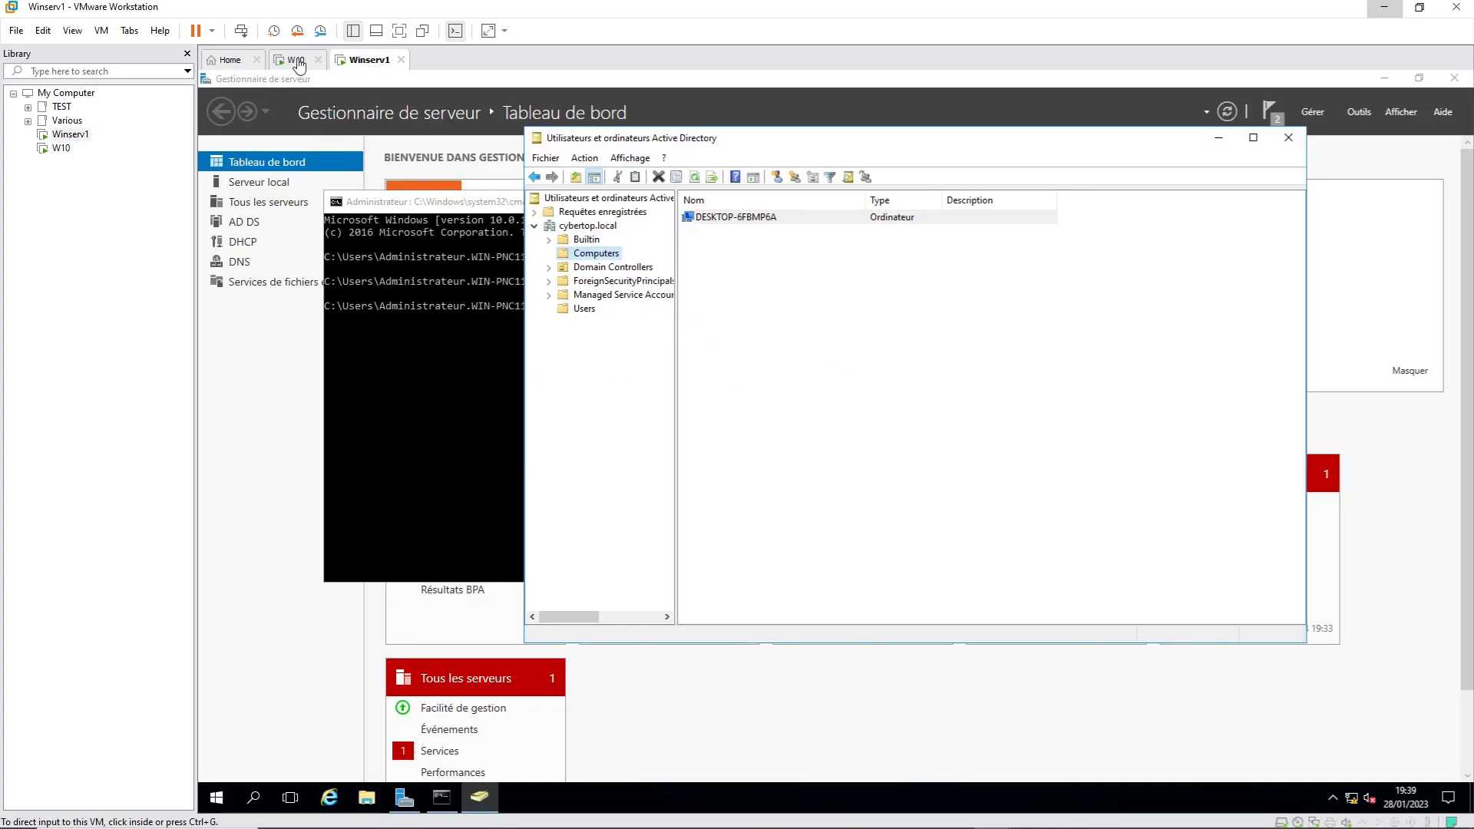
left_click(296, 60)
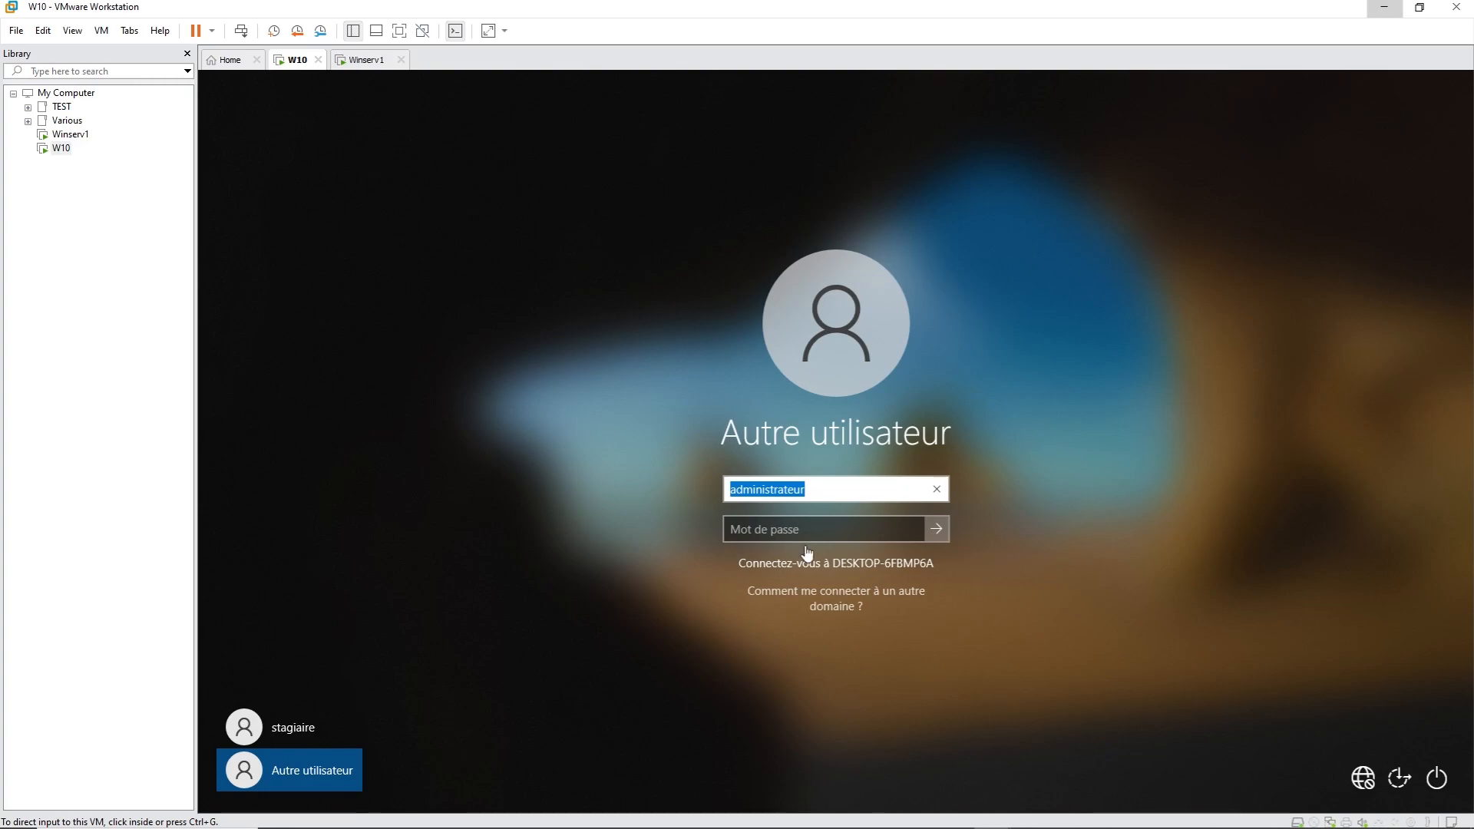
left_click(729, 490)
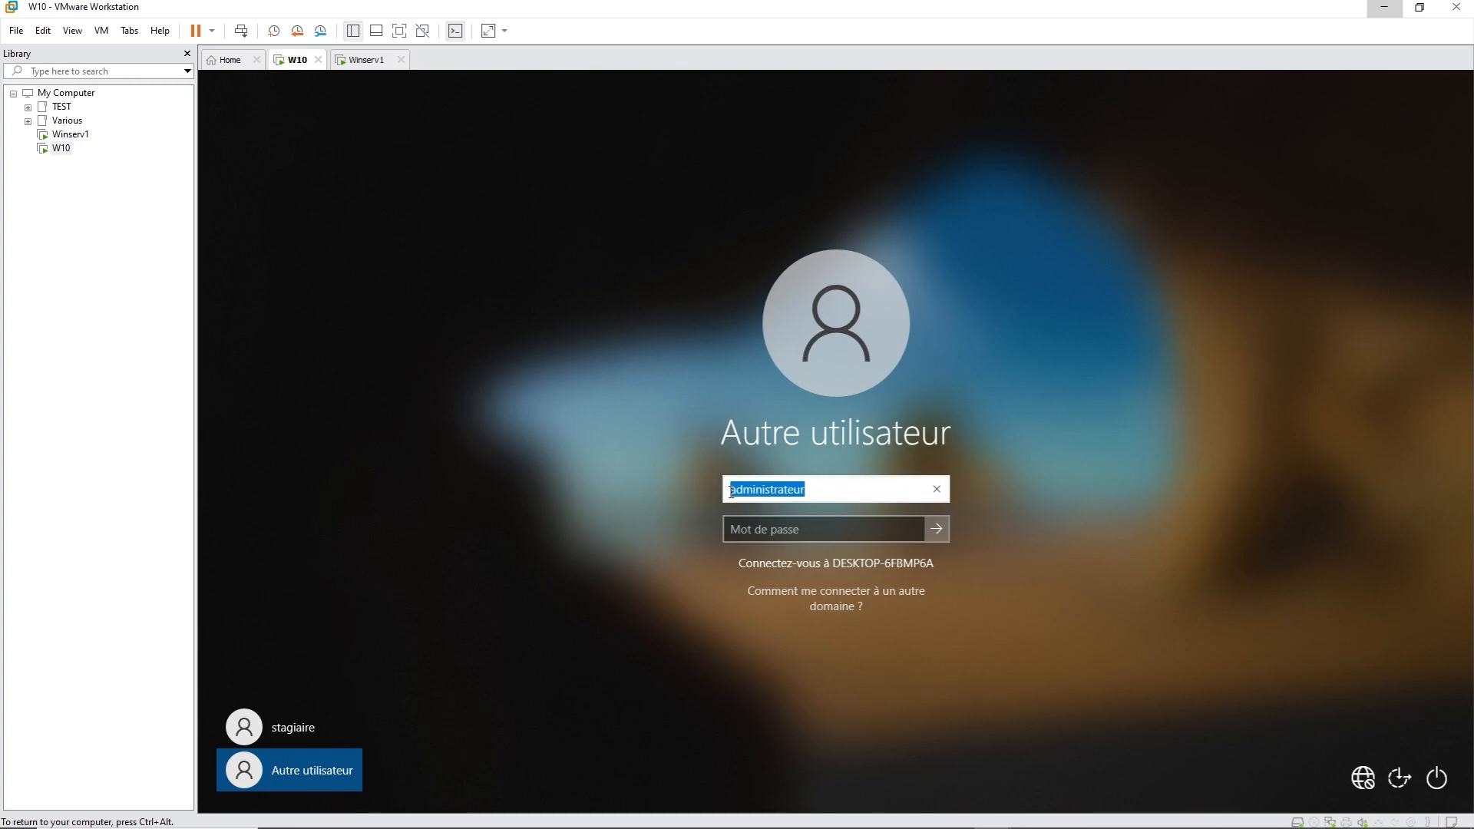
left_click(826, 489)
left_click(734, 491)
type("cybertop")
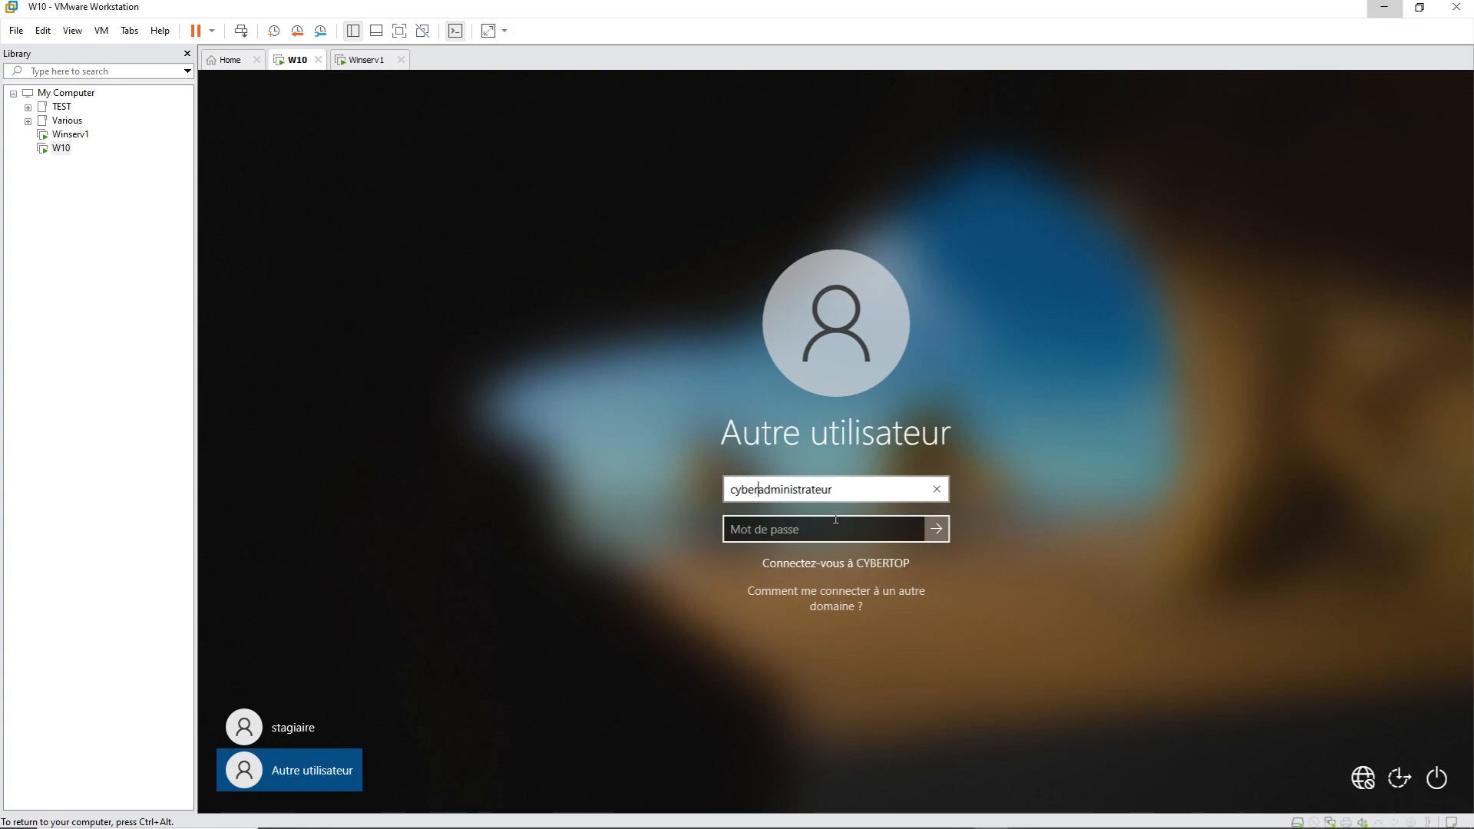
type("\\")
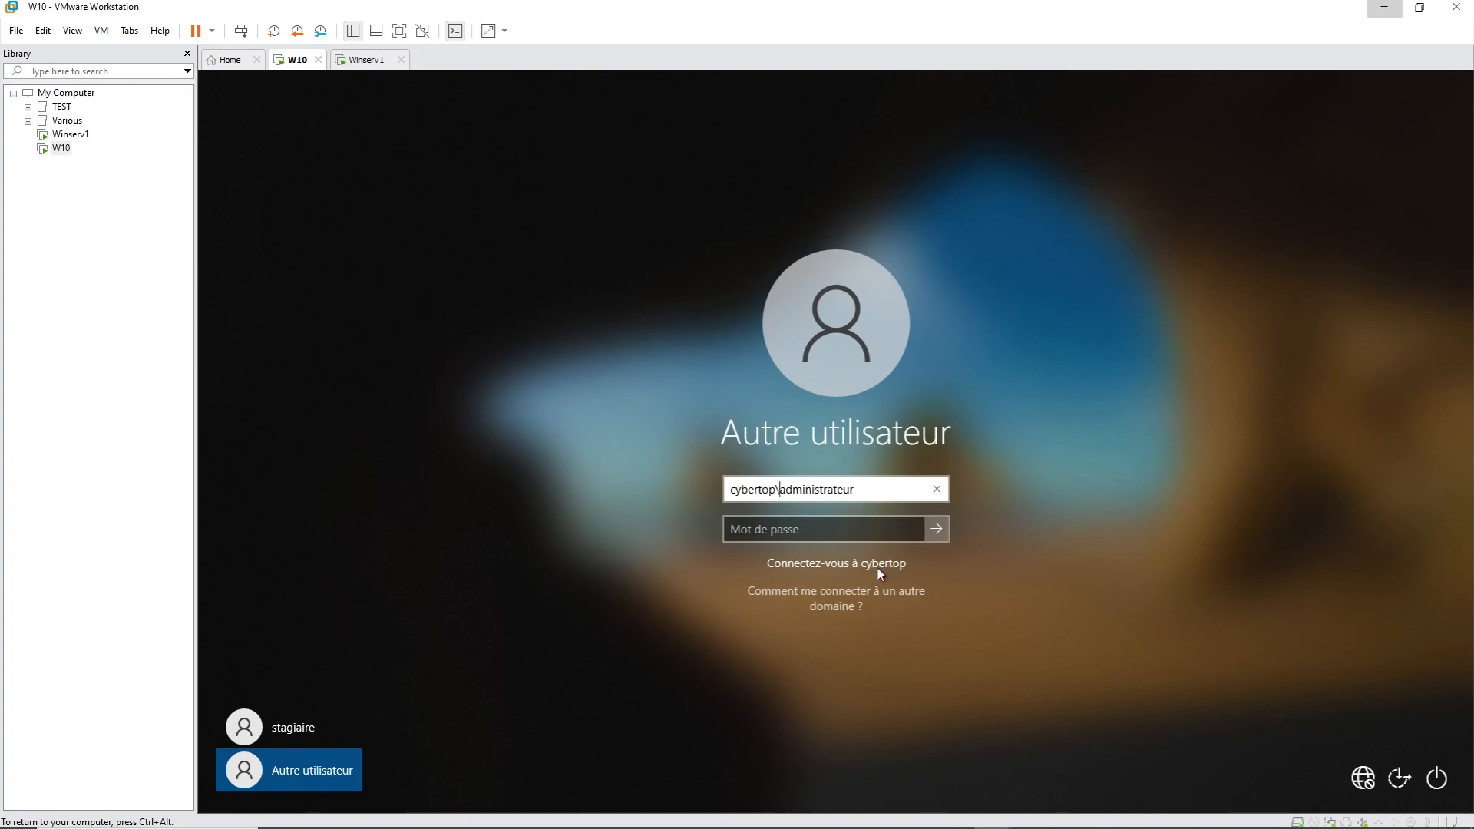
left_click(800, 533)
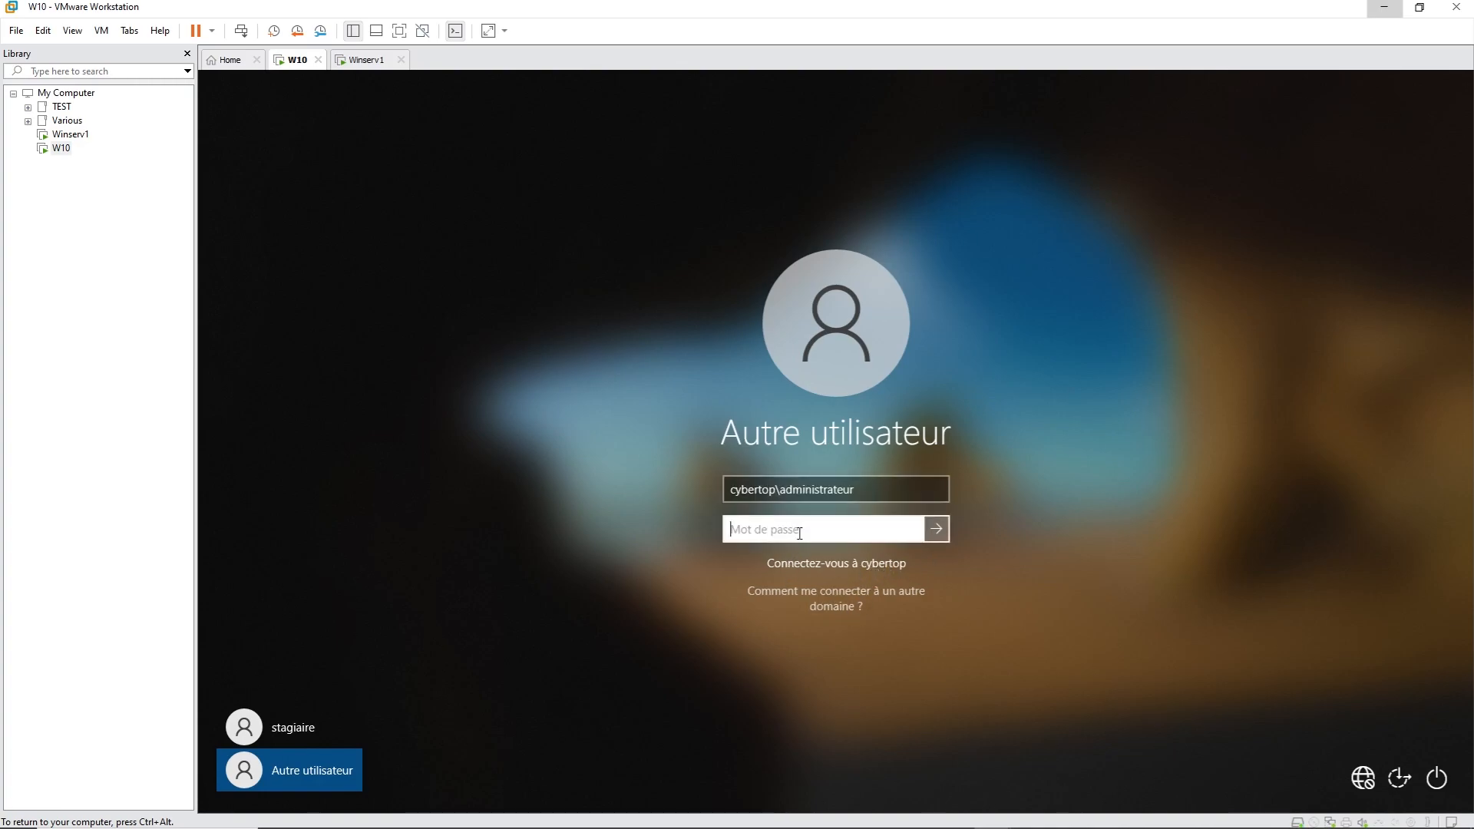
Step: Enter the domain administrator's password and submit the sign-in
type("•••••••••")
key("Return")
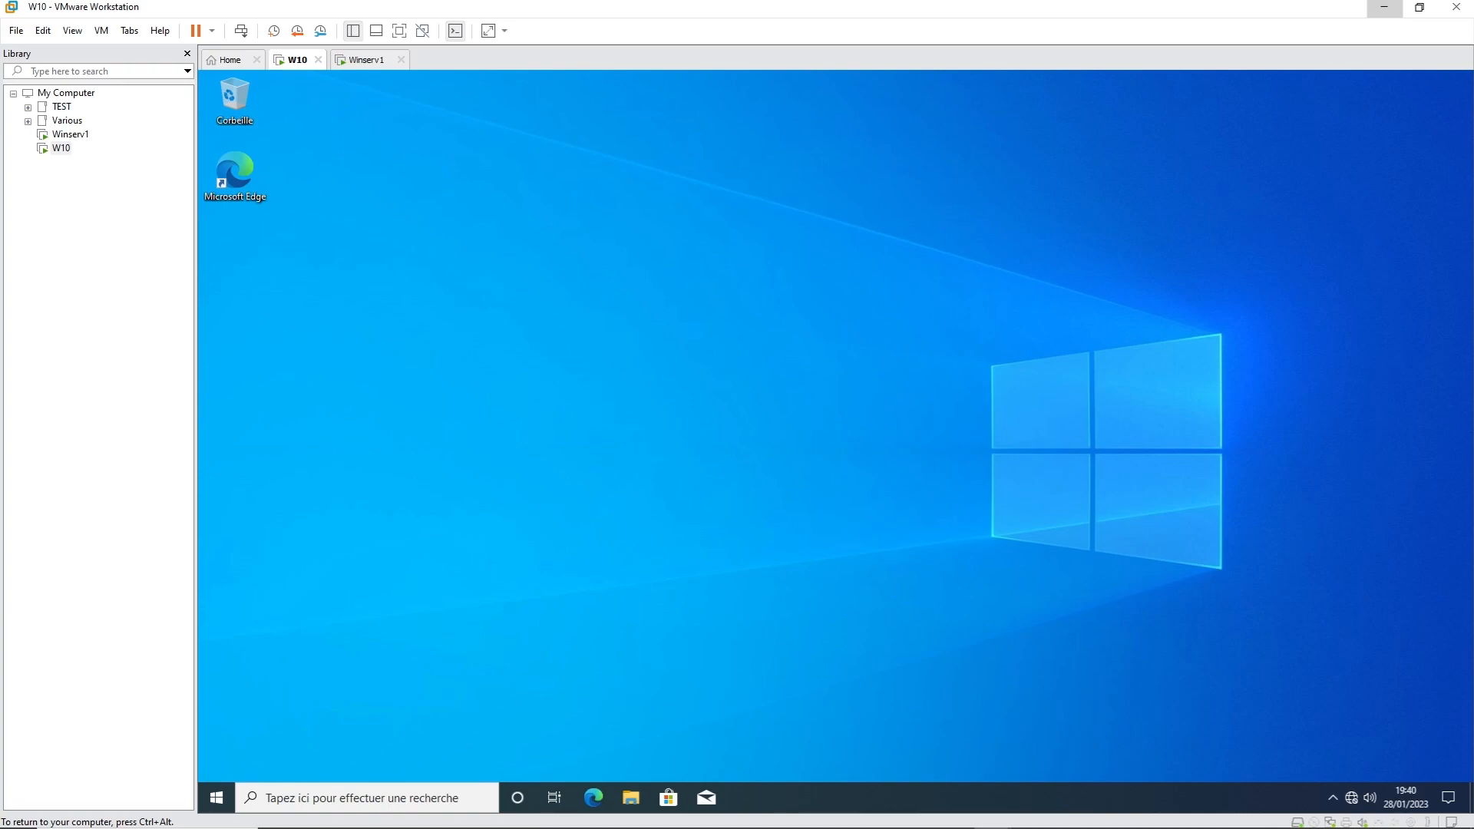
Step: Run sysdm.cpl from an admin cmd to confirm the domain is cybertop.local, then return to Winserv1
left_click(217, 797)
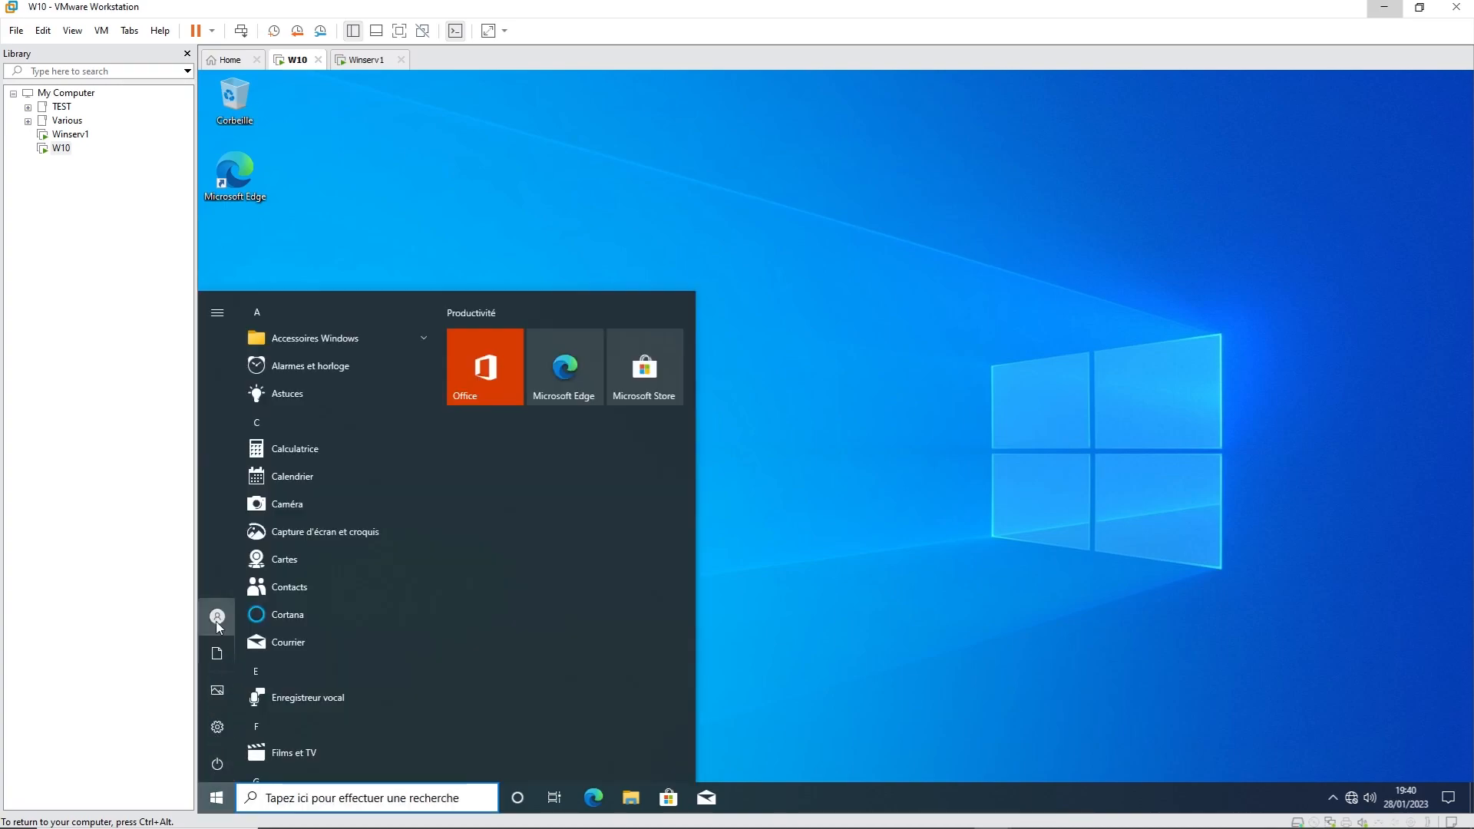
left_click(828, 661)
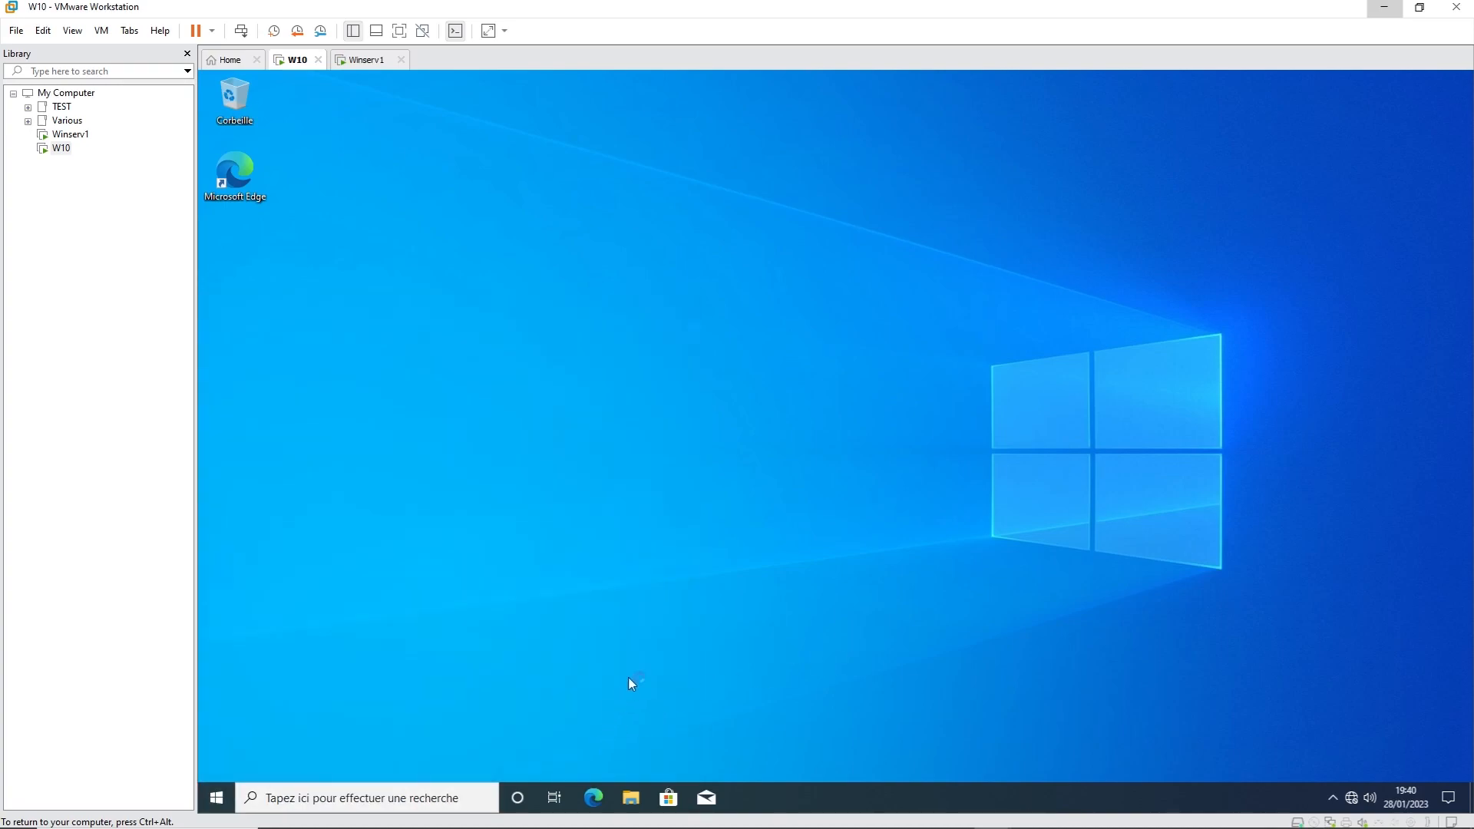
key("super+r")
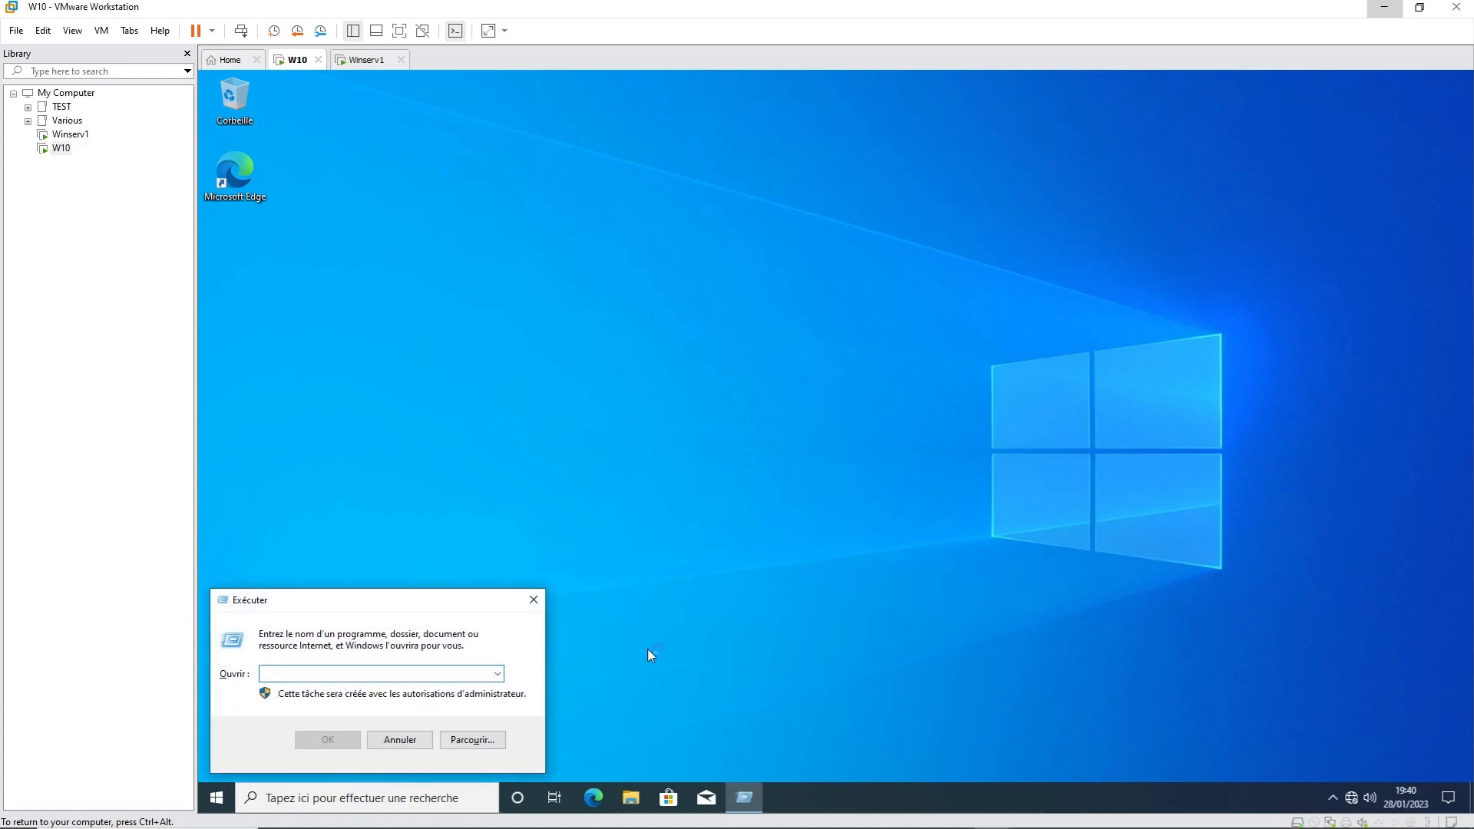
type("cmd")
key("Return")
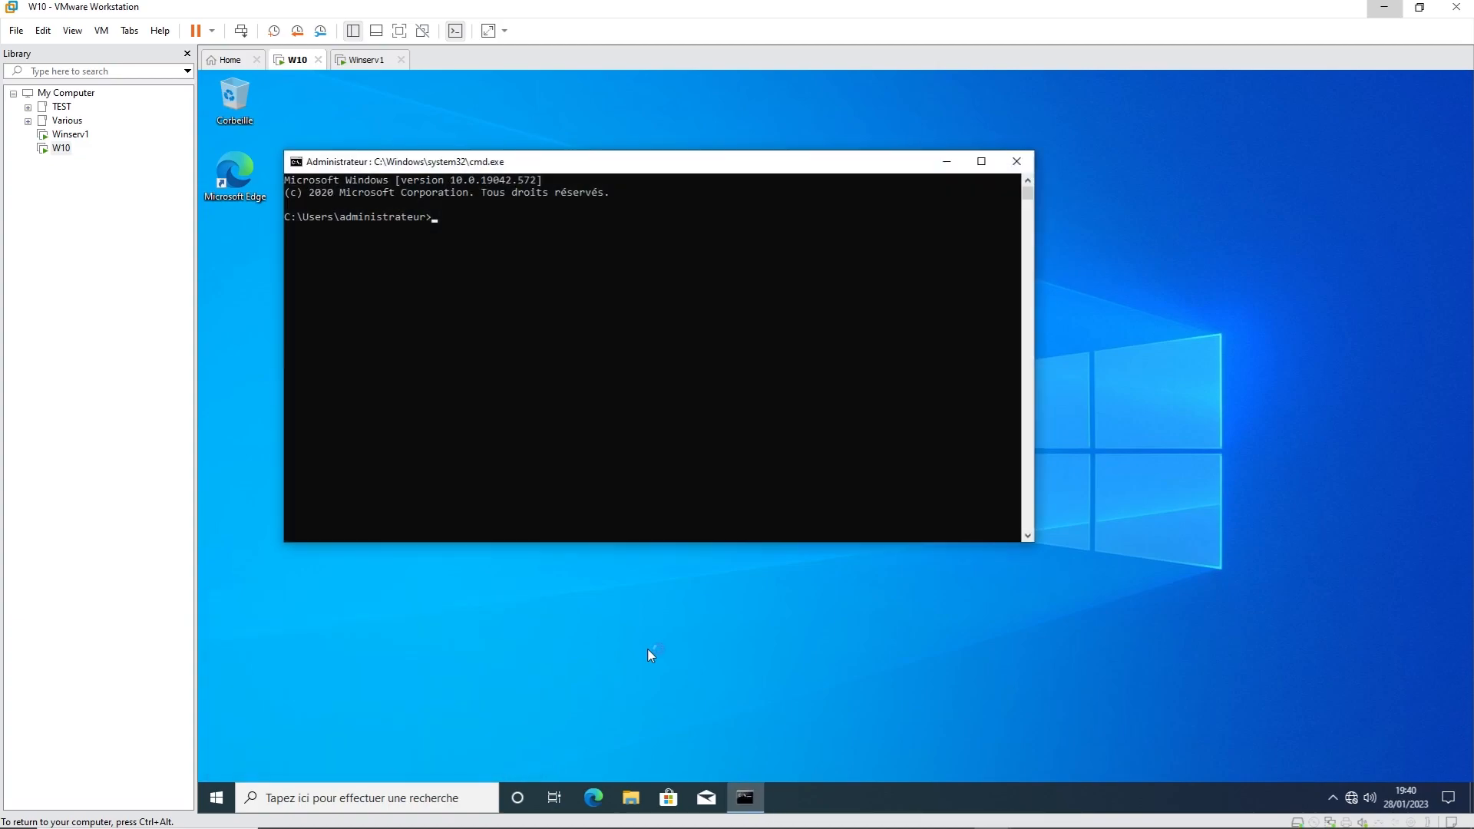
type("sysdm.cpl")
key("Return")
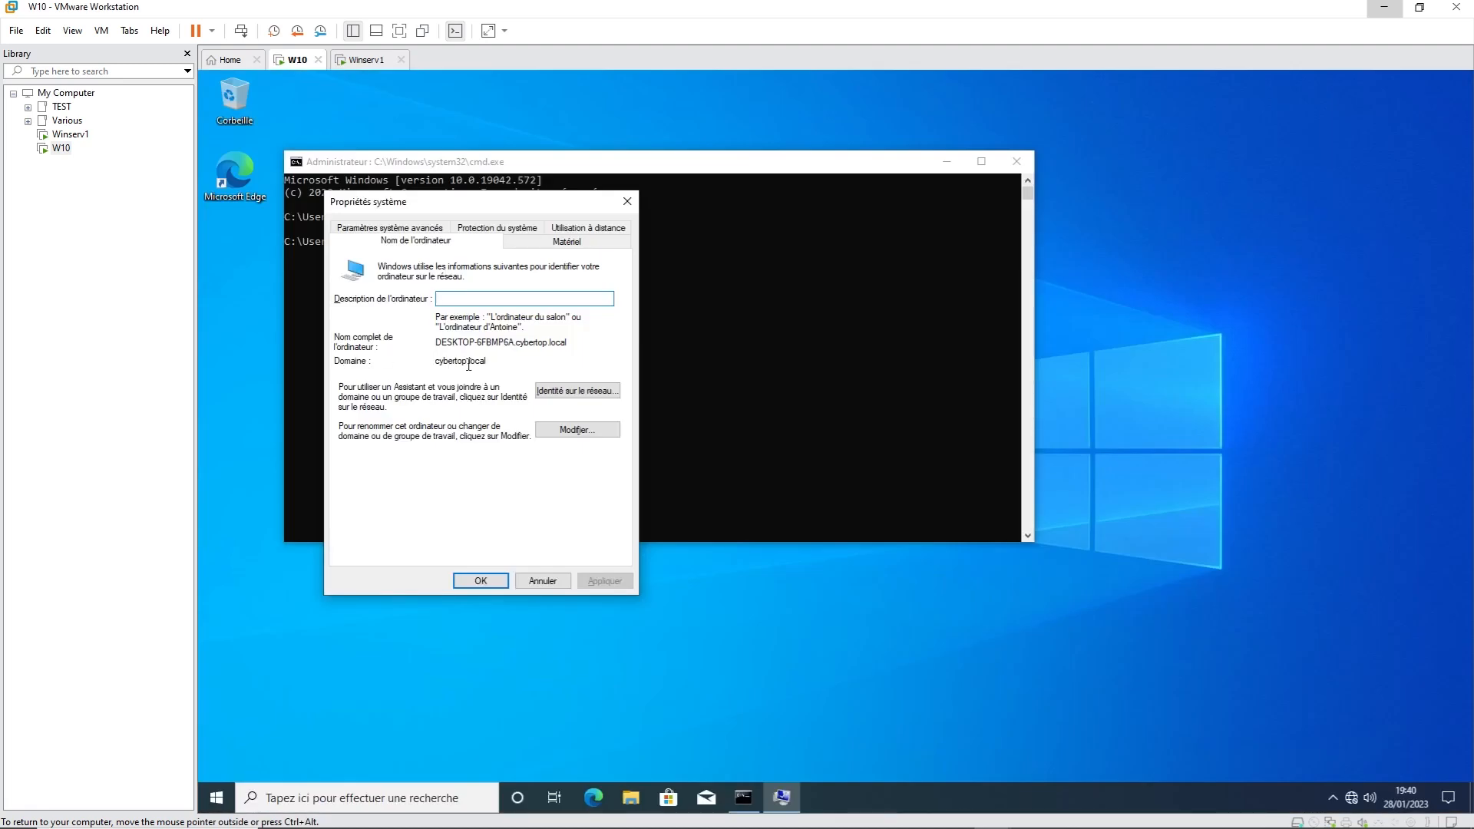
left_click_drag(495, 361, 426, 363)
left_click(364, 62)
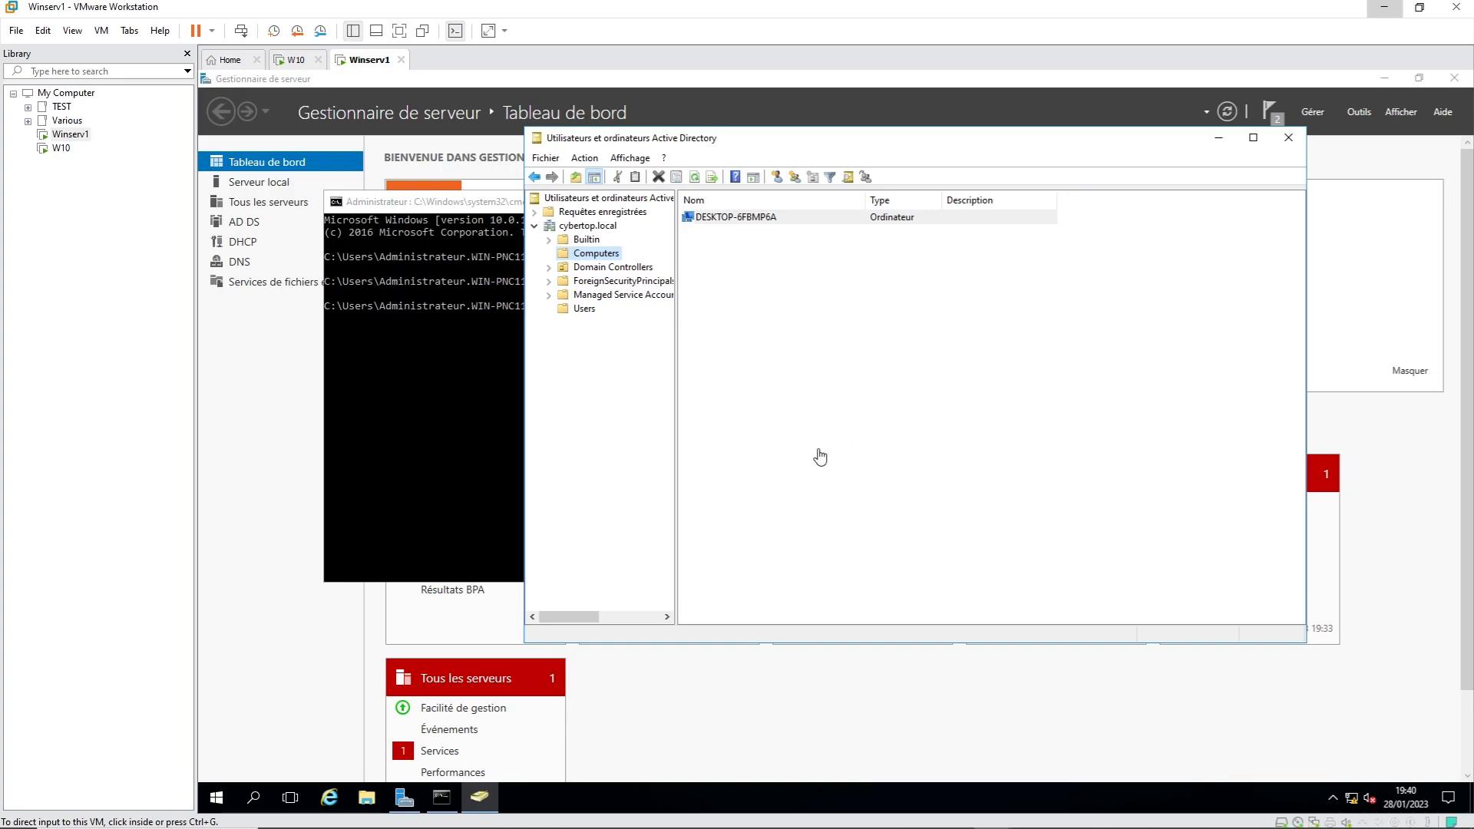
Step: With Whiteboard's black pen, write the first bullet '- AD Domain Service (ADDS)'
mouse_move(754, 828)
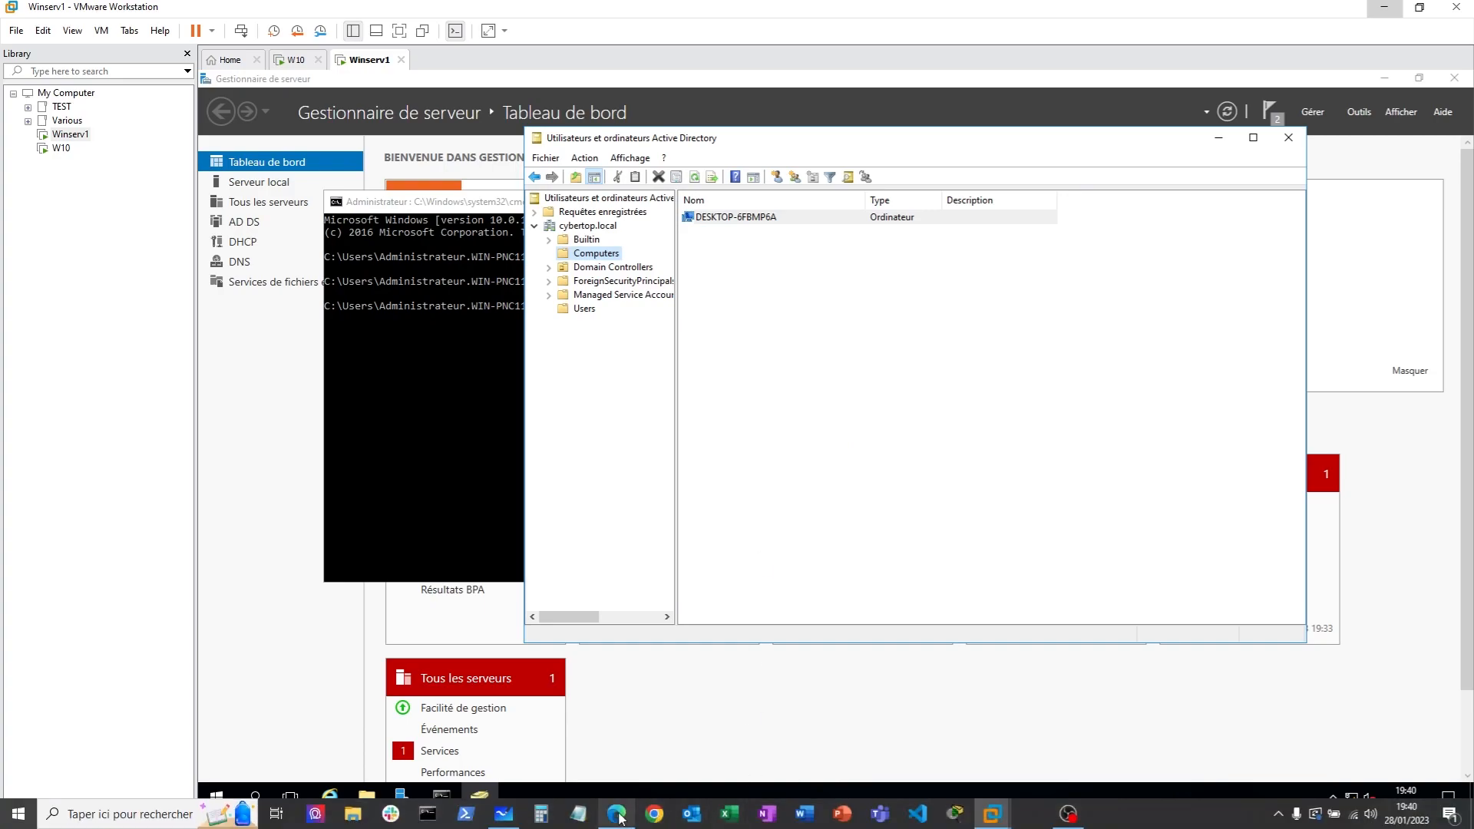
left_click(507, 817)
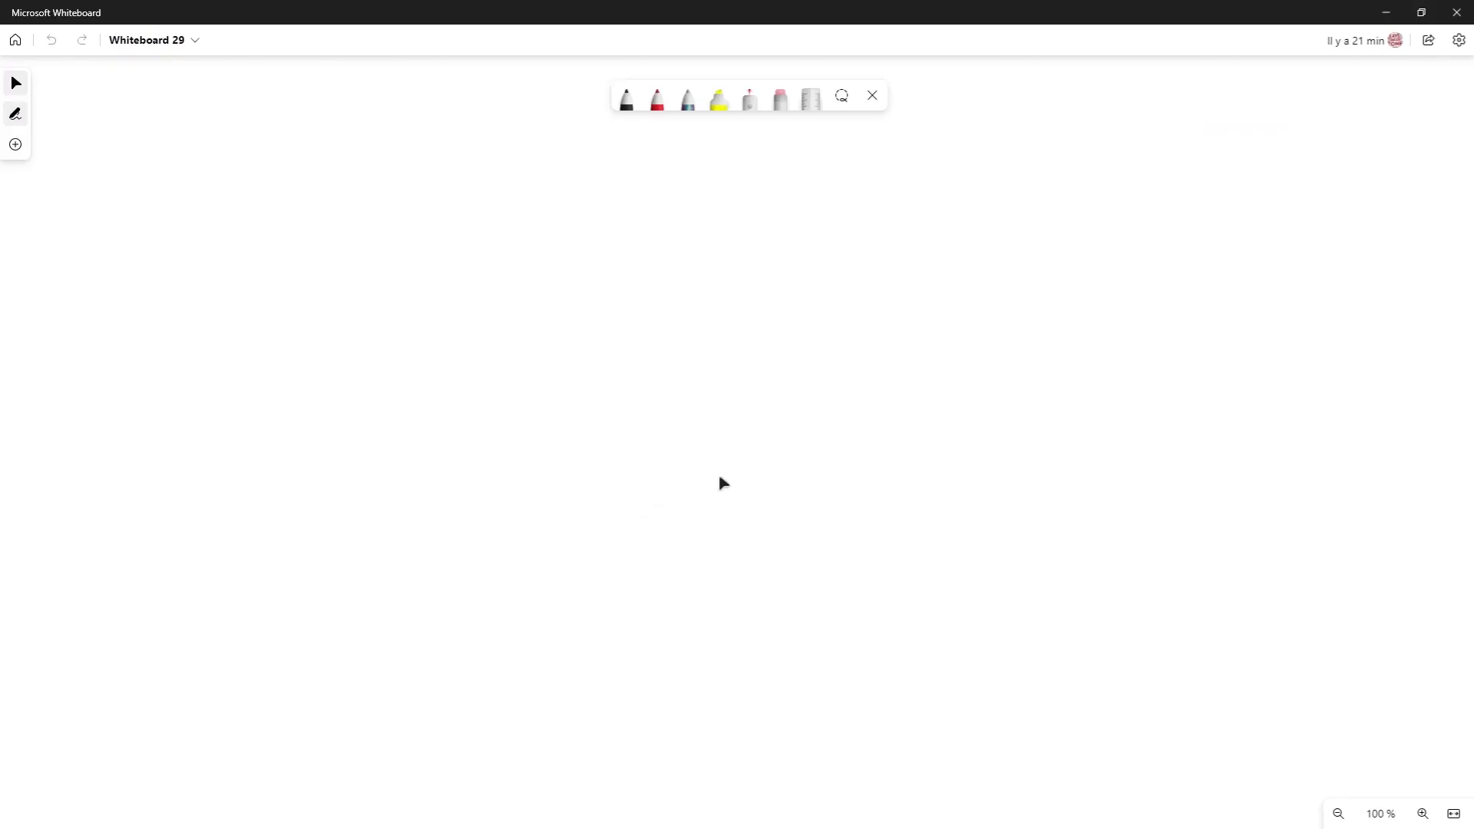
left_click(632, 103)
left_click_drag(258, 236, 359, 242)
left_click_drag(327, 235, 375, 242)
mouse_move(367, 215)
left_mouse_down()
mouse_move(404, 235)
mouse_move(373, 243)
mouse_move(447, 240)
left_mouse_up()
mouse_move(441, 210)
left_mouse_down()
mouse_move(471, 243)
mouse_move(445, 245)
mouse_move(592, 233)
left_mouse_up()
left_click(599, 224)
mouse_move(602, 237)
left_mouse_down()
mouse_move(742, 235)
mouse_move(714, 246)
left_mouse_up()
left_click_drag(748, 238, 839, 225)
left_click_drag(851, 228, 875, 246)
mouse_move(883, 238)
left_mouse_down()
mouse_move(905, 248)
mouse_move(905, 218)
mouse_move(958, 258)
mouse_move(1018, 247)
left_mouse_up()
left_click_drag(990, 237, 1033, 246)
mouse_move(1044, 221)
left_mouse_down()
mouse_move(1067, 235)
mouse_move(1046, 249)
left_mouse_up()
left_click_drag(1072, 235, 1074, 250)
mouse_move(1075, 222)
left_mouse_down()
mouse_move(1096, 230)
mouse_move(1090, 251)
left_mouse_up()
mouse_move(1130, 223)
left_mouse_down()
mouse_move(1118, 227)
mouse_move(1129, 256)
left_mouse_up()
left_click_drag(1160, 198, 1179, 261)
Step: Write the next bullets '- Dns' and '- MEME RESEAU (VMNET)'
left_click_drag(258, 296, 350, 301)
mouse_move(331, 277)
left_mouse_down()
mouse_move(351, 299)
mouse_move(421, 298)
left_mouse_up()
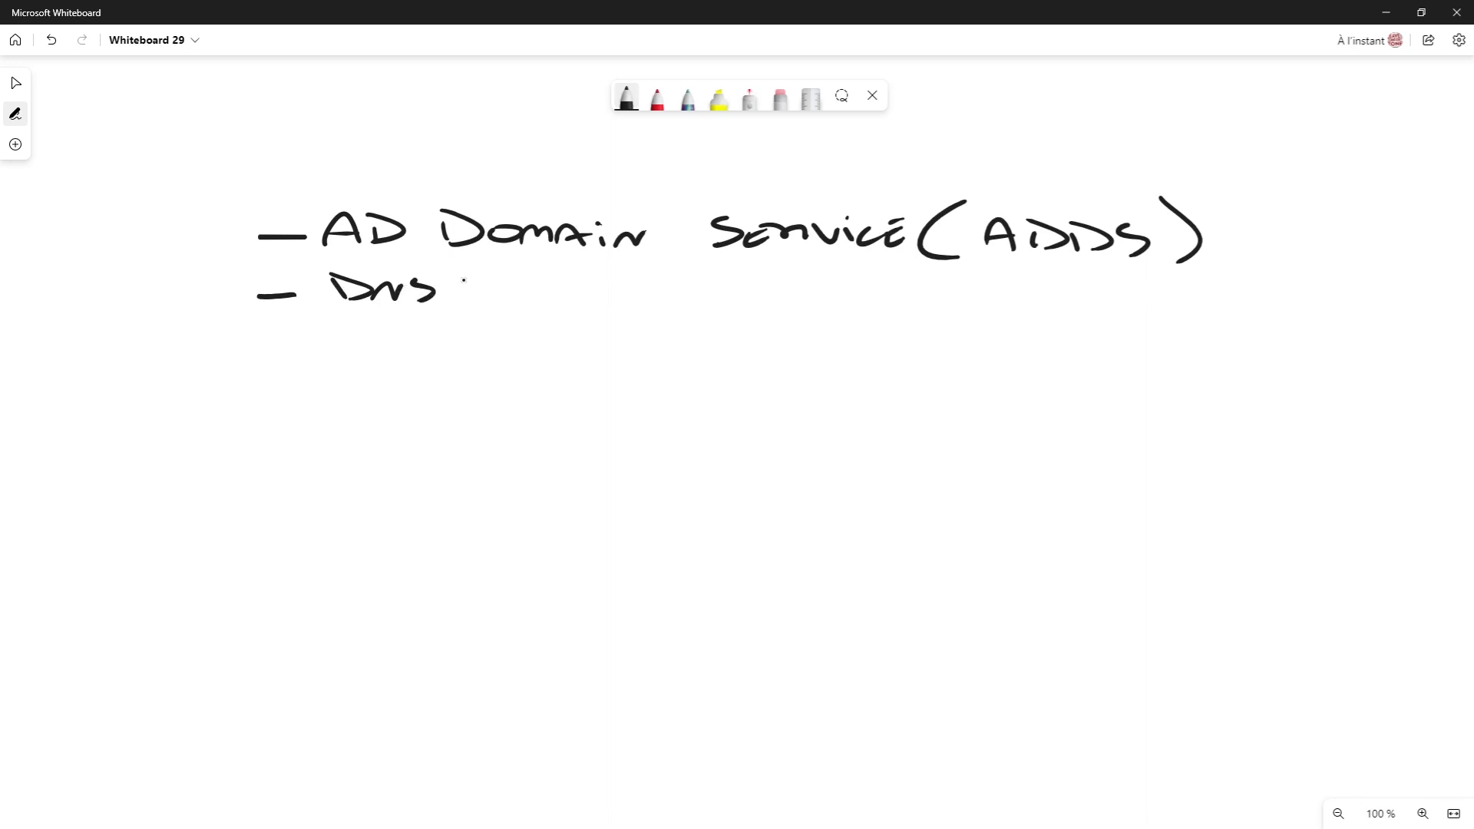
mouse_move(255, 375)
left_mouse_down()
mouse_move(353, 370)
mouse_move(375, 384)
left_mouse_up()
mouse_move(399, 373)
left_mouse_down()
mouse_move(401, 387)
mouse_move(402, 369)
mouse_move(470, 387)
mouse_move(639, 388)
left_mouse_up()
mouse_move(620, 367)
left_mouse_down()
mouse_move(790, 393)
mouse_move(828, 388)
mouse_move(837, 369)
left_mouse_up()
mouse_move(846, 386)
left_mouse_down()
mouse_move(861, 372)
mouse_move(914, 380)
left_mouse_up()
left_click_drag(922, 375, 942, 386)
left_click_drag(927, 380, 942, 377)
left_click_drag(926, 373, 943, 369)
left_click_drag(954, 366, 963, 388)
mouse_move(936, 366)
left_mouse_down()
mouse_move(965, 363)
mouse_move(996, 389)
left_mouse_up()
Step: Write '- DHCP → Dns (Serveur)' and turn the bullet dashes into plus signs
left_click_drag(254, 437, 396, 451)
left_click_drag(403, 427, 416, 453)
mouse_move(397, 443)
left_mouse_down()
mouse_move(431, 431)
mouse_move(429, 452)
left_mouse_up()
mouse_move(445, 427)
left_mouse_down()
mouse_move(458, 459)
mouse_move(455, 446)
left_mouse_up()
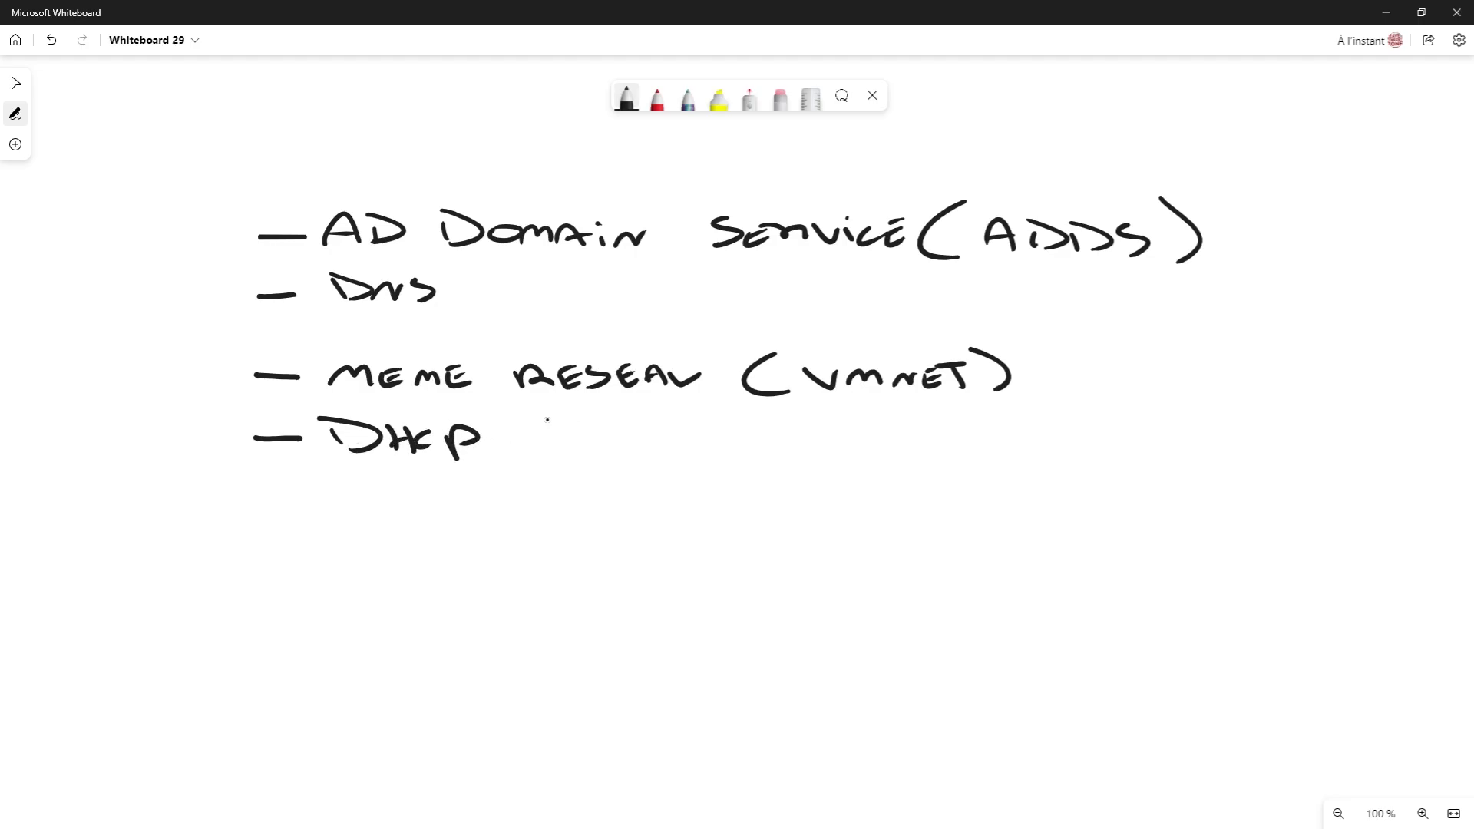
mouse_move(507, 441)
left_mouse_down()
mouse_move(561, 455)
mouse_move(656, 446)
mouse_move(629, 459)
left_mouse_up()
mouse_move(657, 453)
left_mouse_down()
mouse_move(683, 440)
mouse_move(701, 460)
mouse_move(604, 489)
mouse_move(619, 509)
left_mouse_up()
mouse_move(631, 485)
left_mouse_down()
mouse_move(657, 484)
mouse_move(638, 506)
left_mouse_up()
left_click_drag(662, 499, 791, 492)
left_click_drag(786, 482, 797, 511)
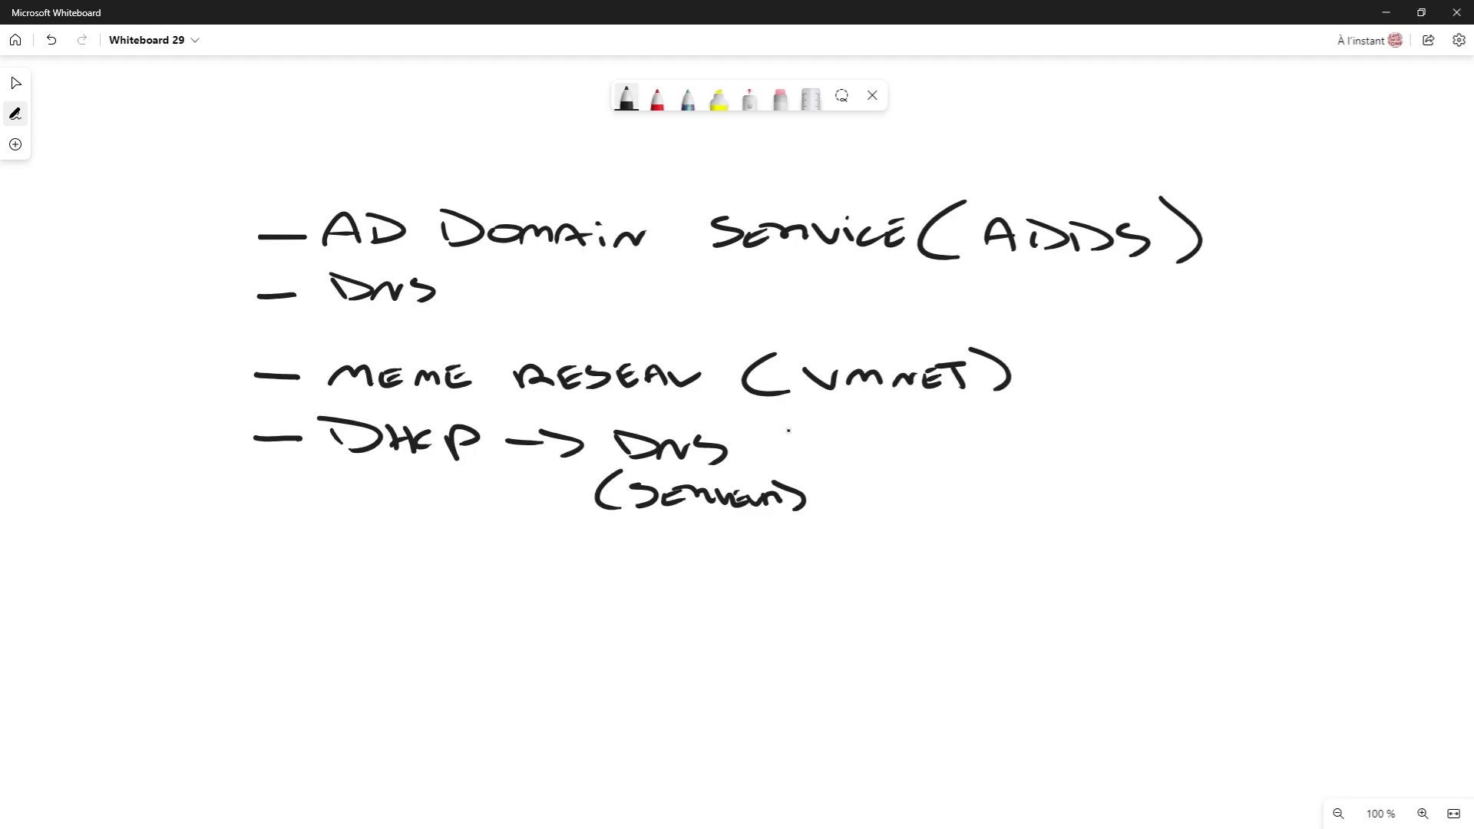
left_click_drag(279, 226, 277, 300)
left_click_drag(278, 361, 284, 454)
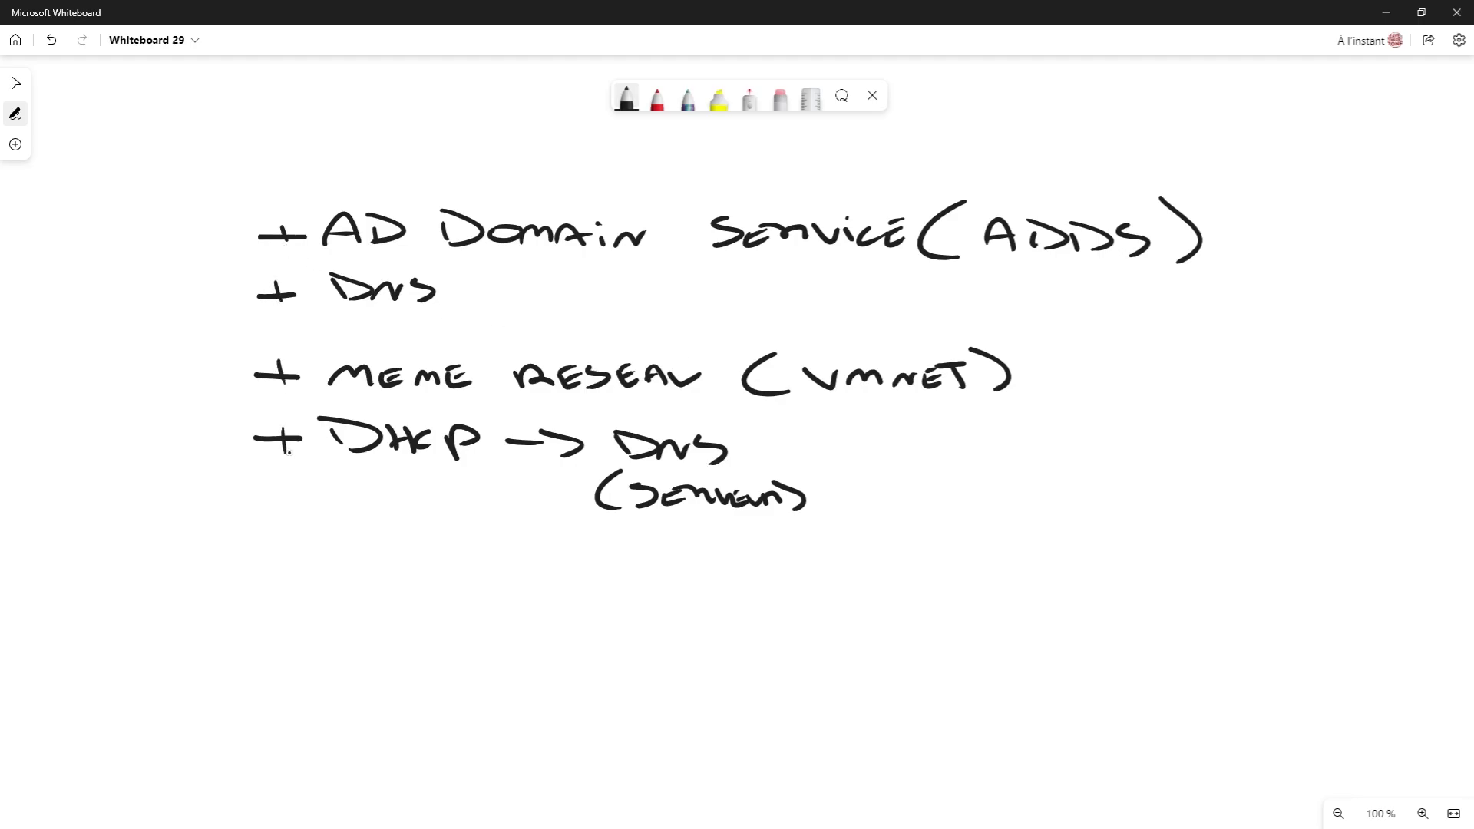